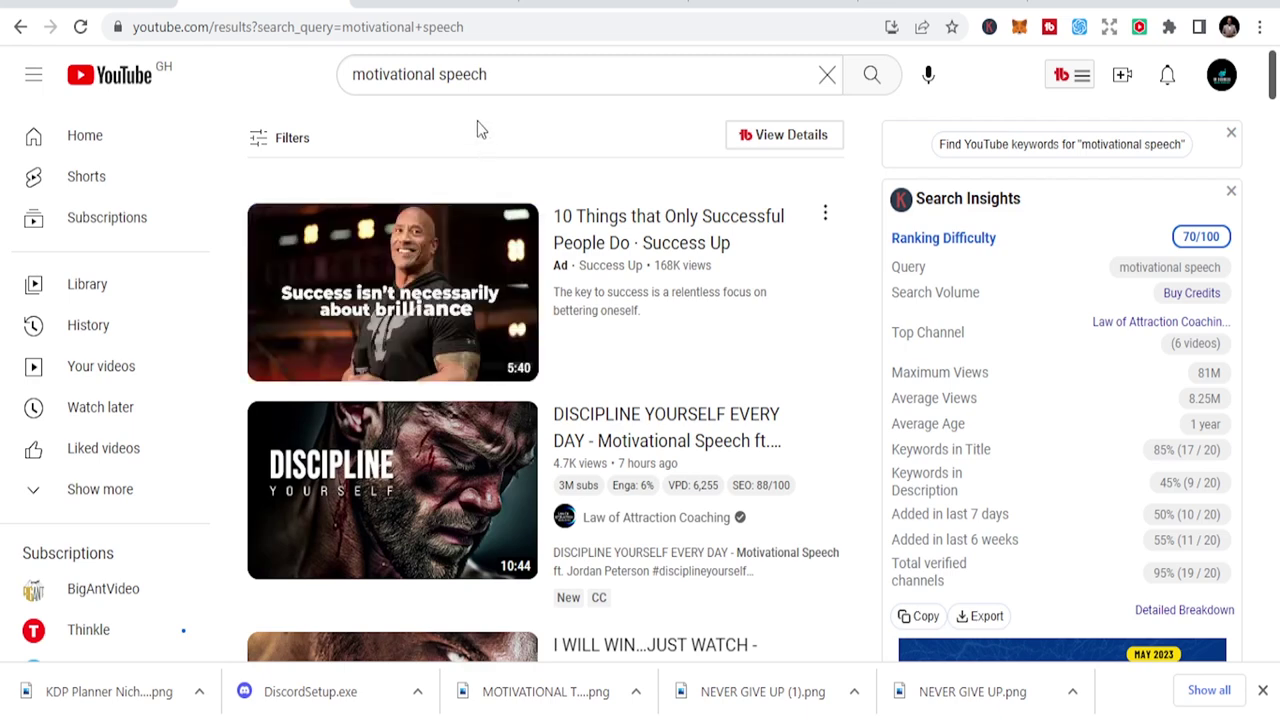
Step: Switch to the Internet Archive page and open its All Audio collection
click(435, 5)
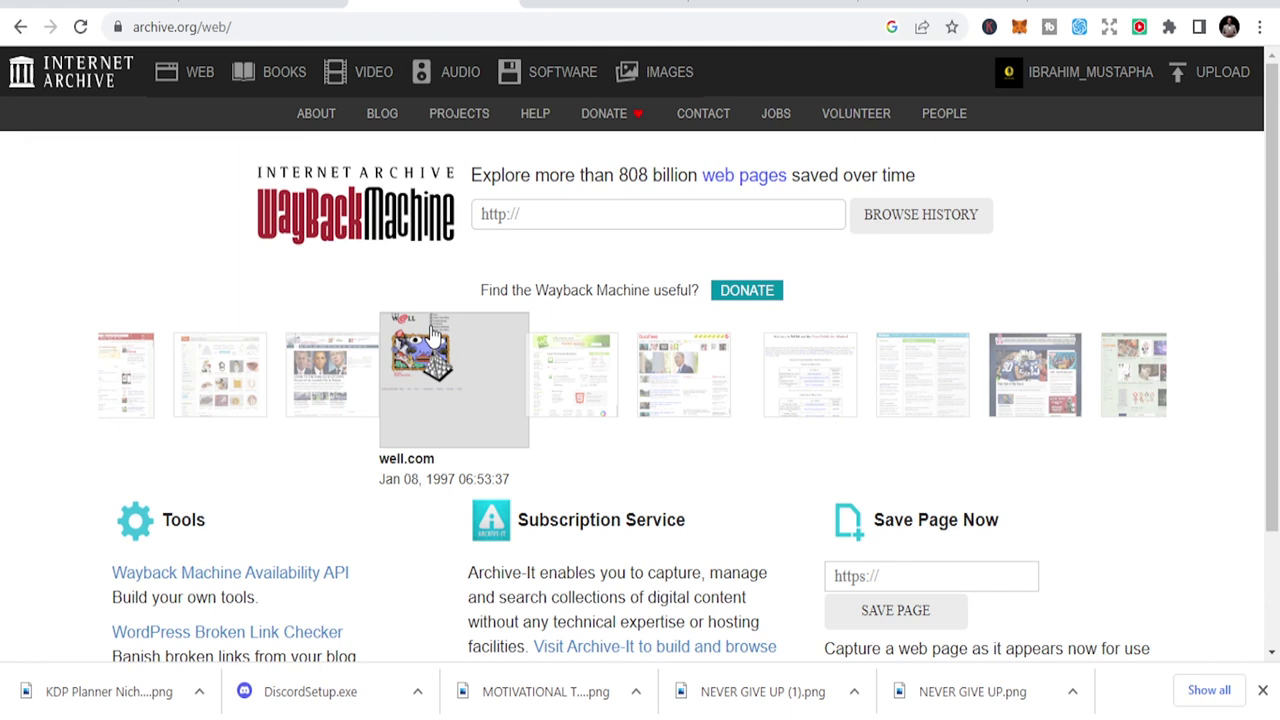
scroll(666, 406, down, 2)
scroll(668, 443, up, 1)
scroll(668, 443, up, 1)
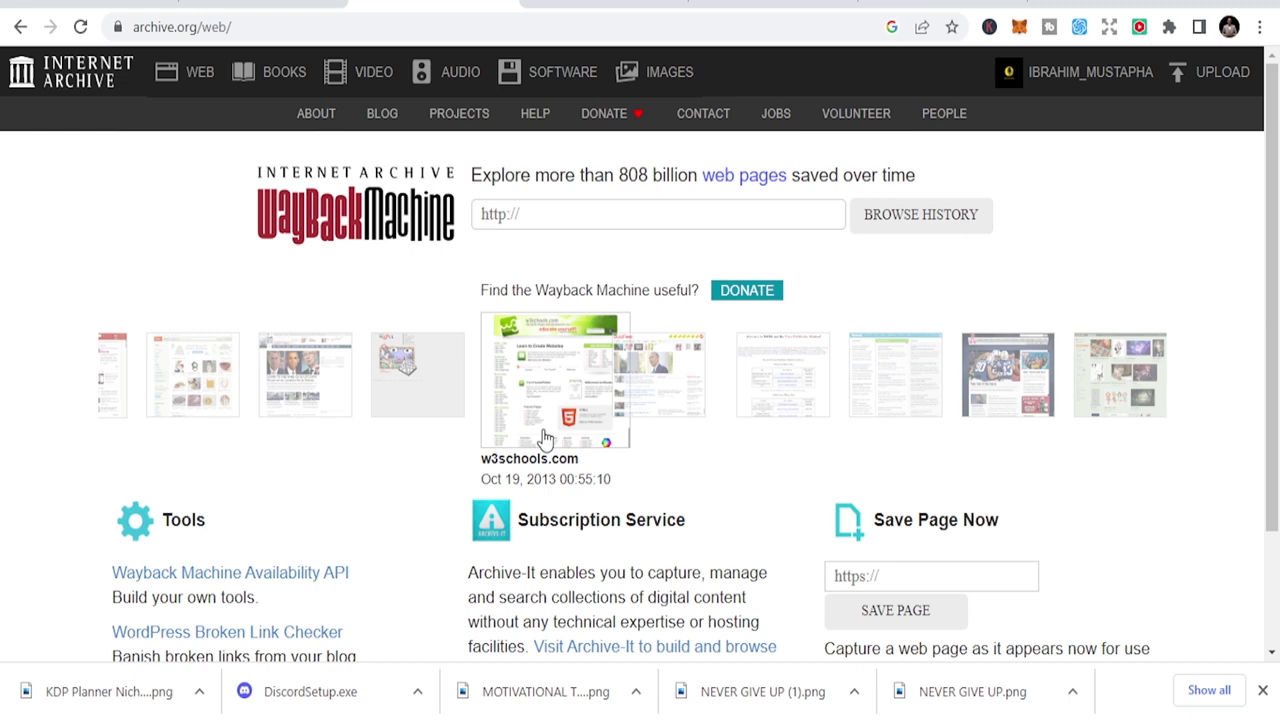
scroll(586, 517, down, 2)
scroll(523, 534, up, 2)
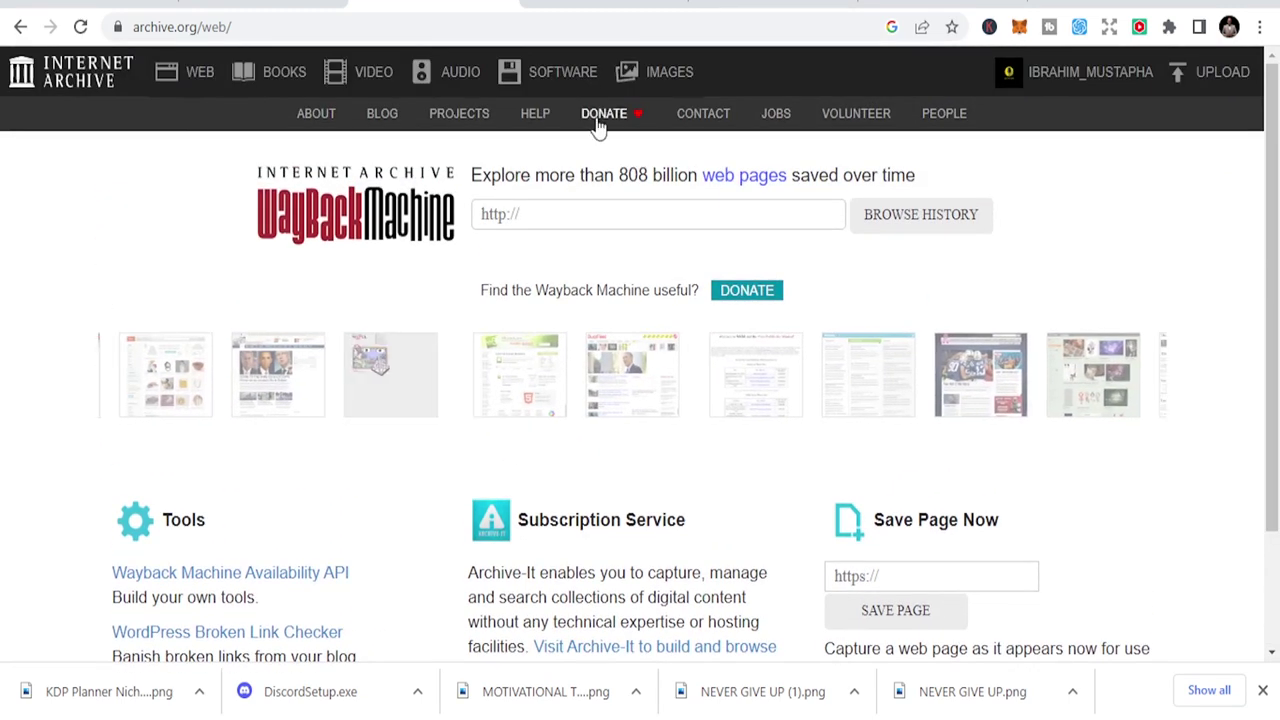
click(472, 76)
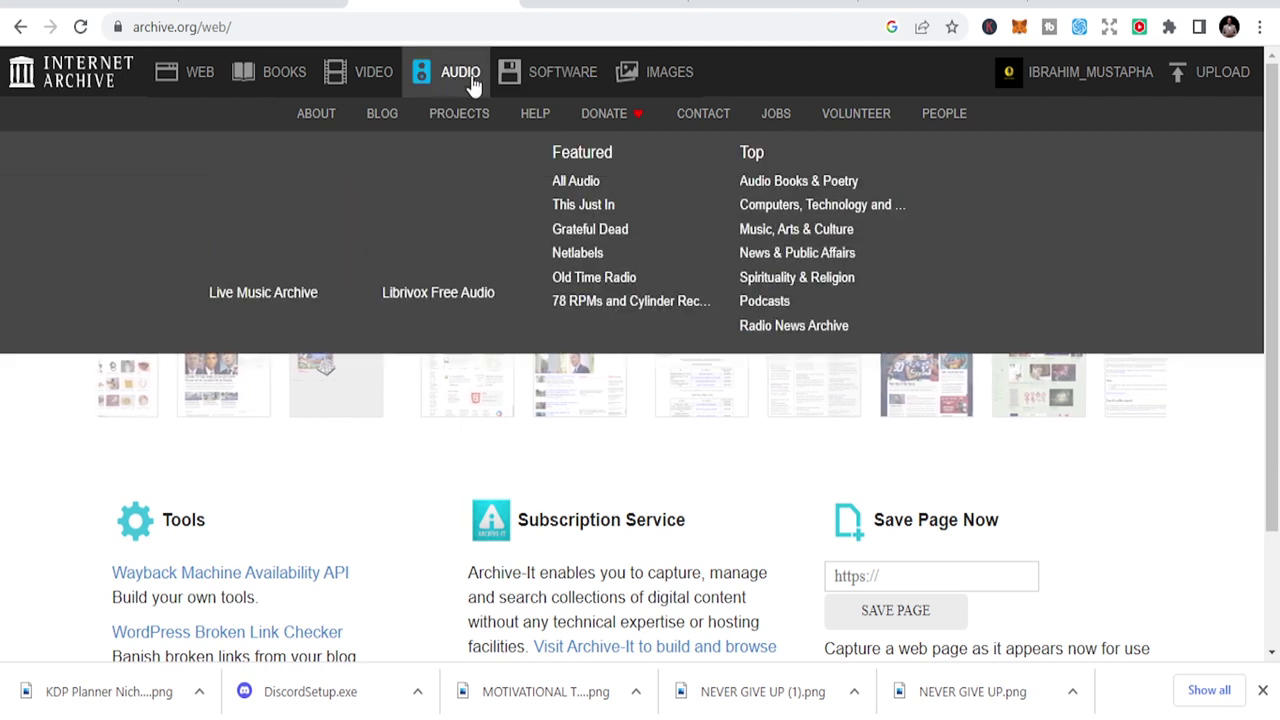
click(583, 183)
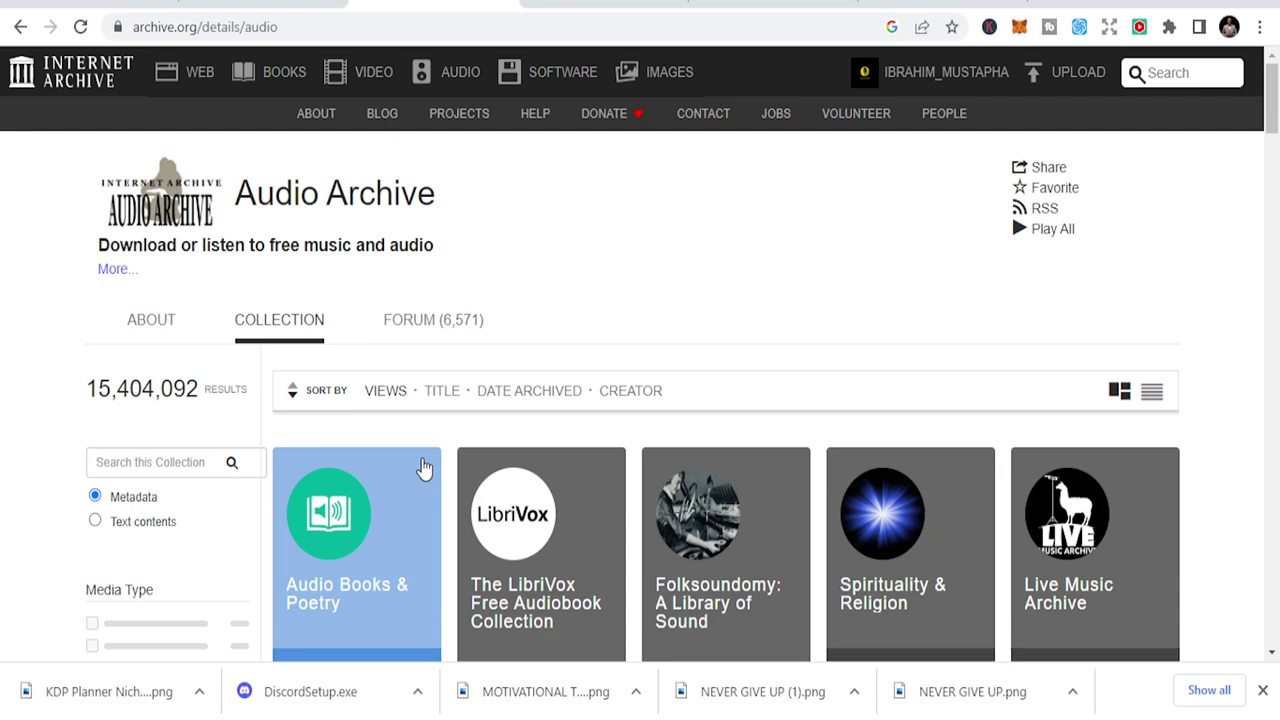
Step: Examine the collections and filters offered in the Audio Archive
scroll(578, 580, down, 3)
scroll(580, 580, down, 5)
scroll(577, 586, up, 8)
scroll(577, 586, up, 1)
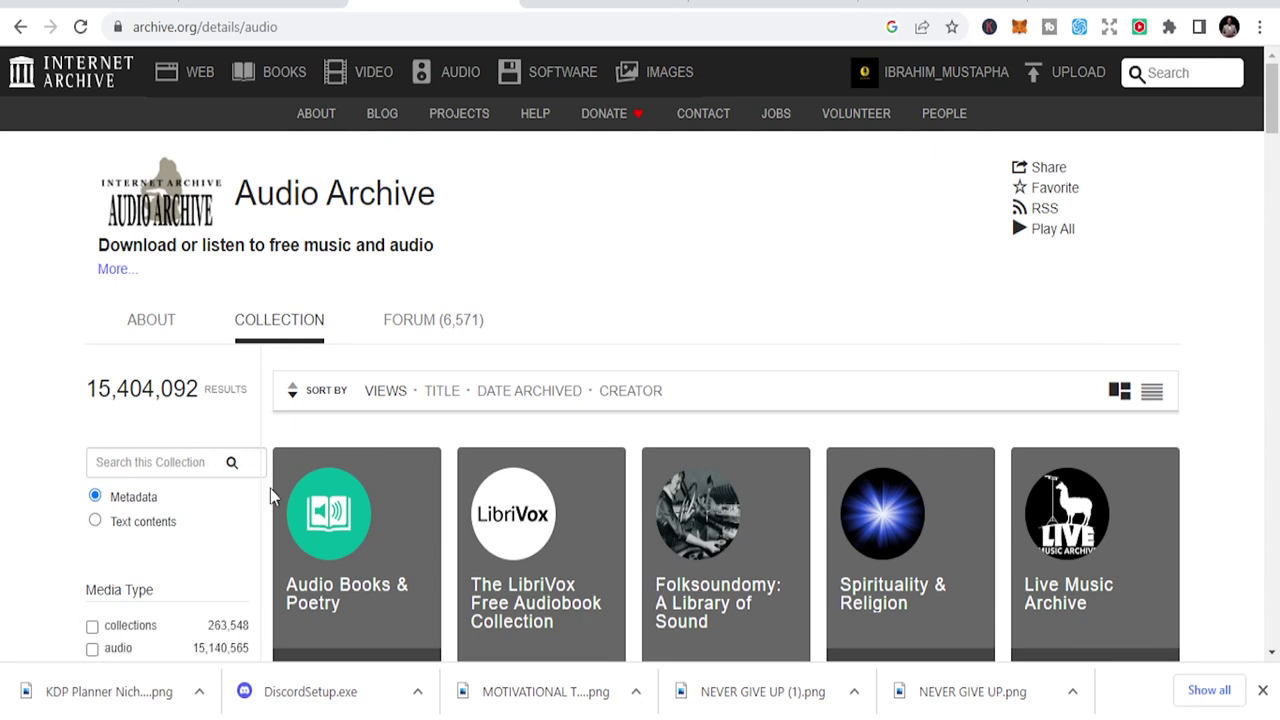
scroll(437, 395, down, 1)
scroll(437, 398, up, 1)
scroll(464, 411, down, 5)
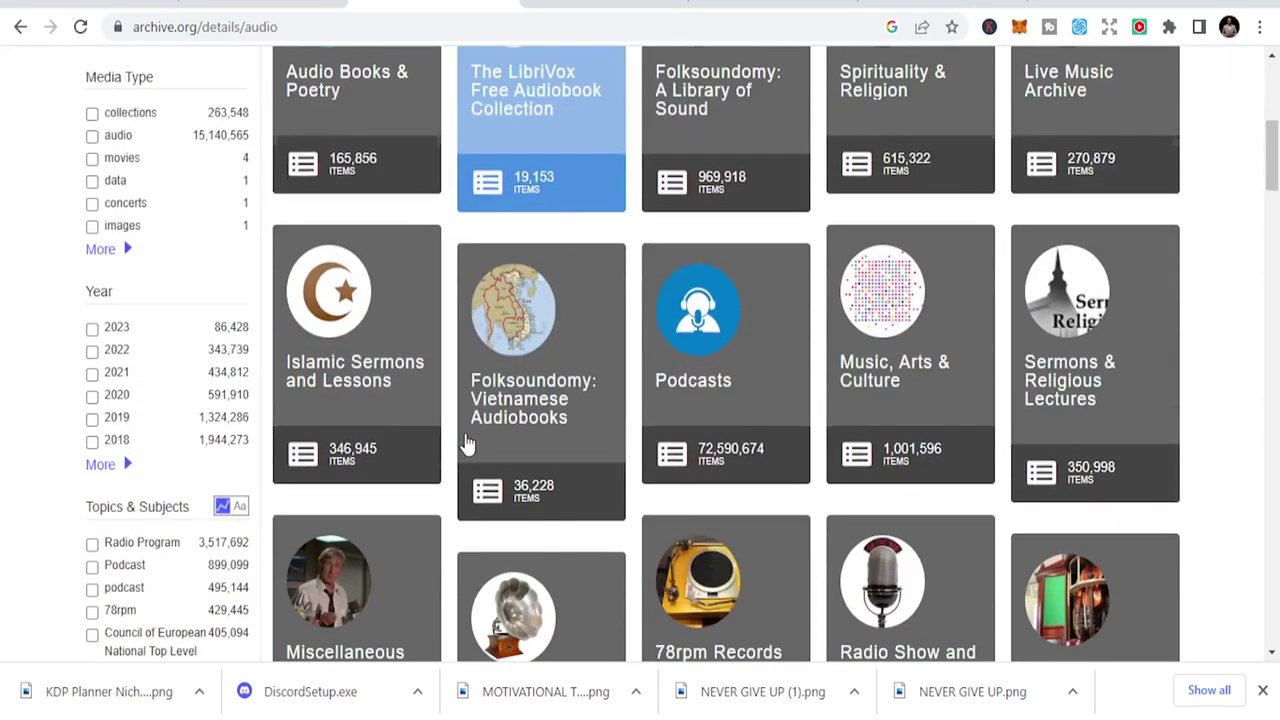
scroll(465, 440, up, 5)
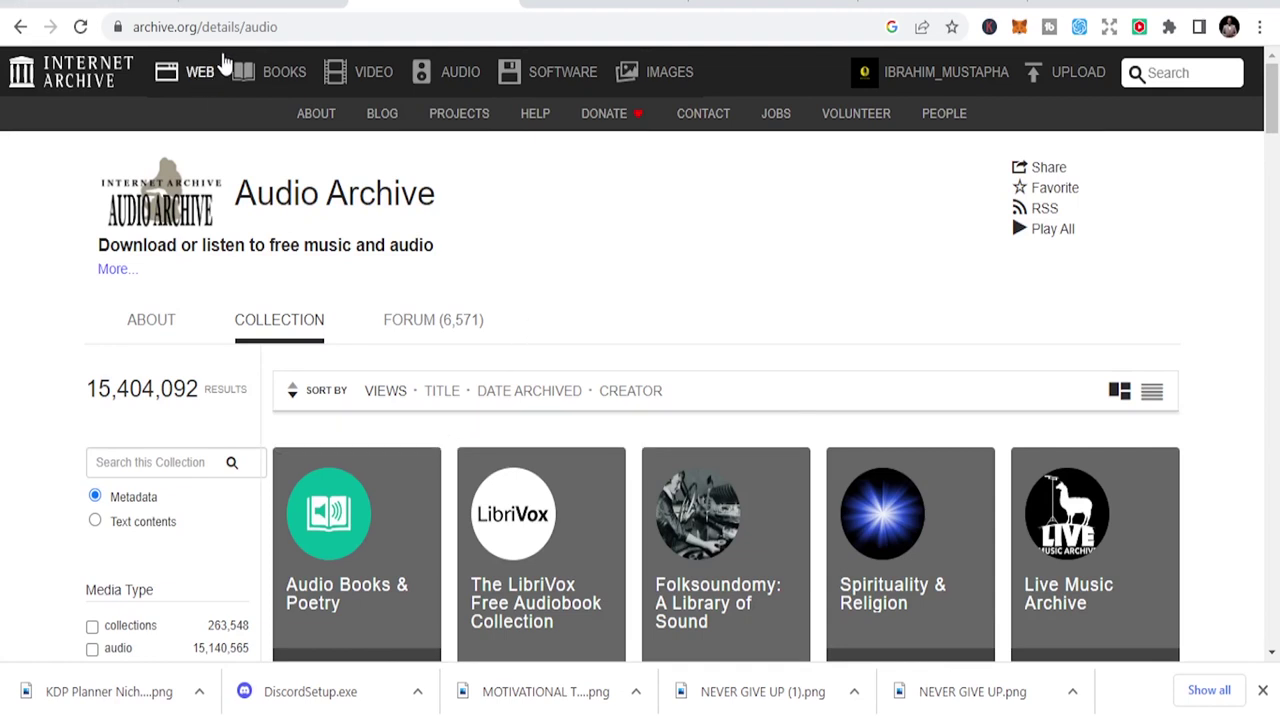
Step: Go to the ChatGPT site and choose the GPT-4 model
click(258, 28)
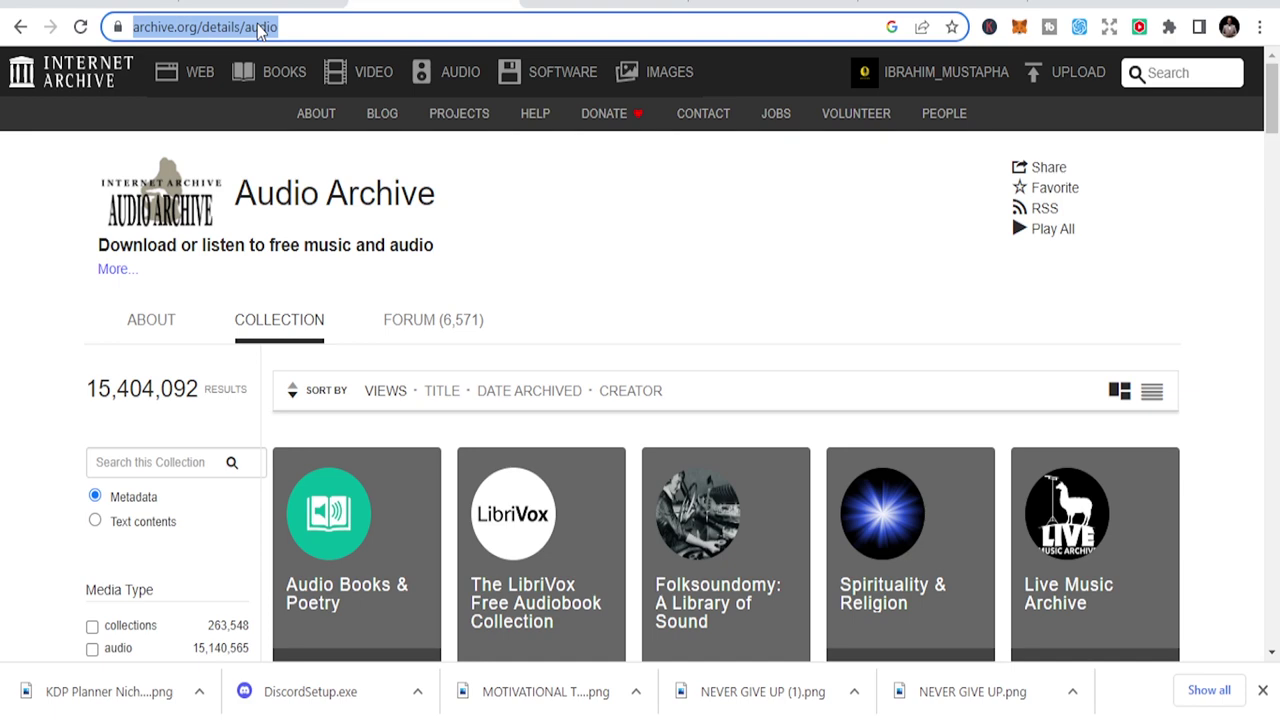
text(ch)
key(Return)
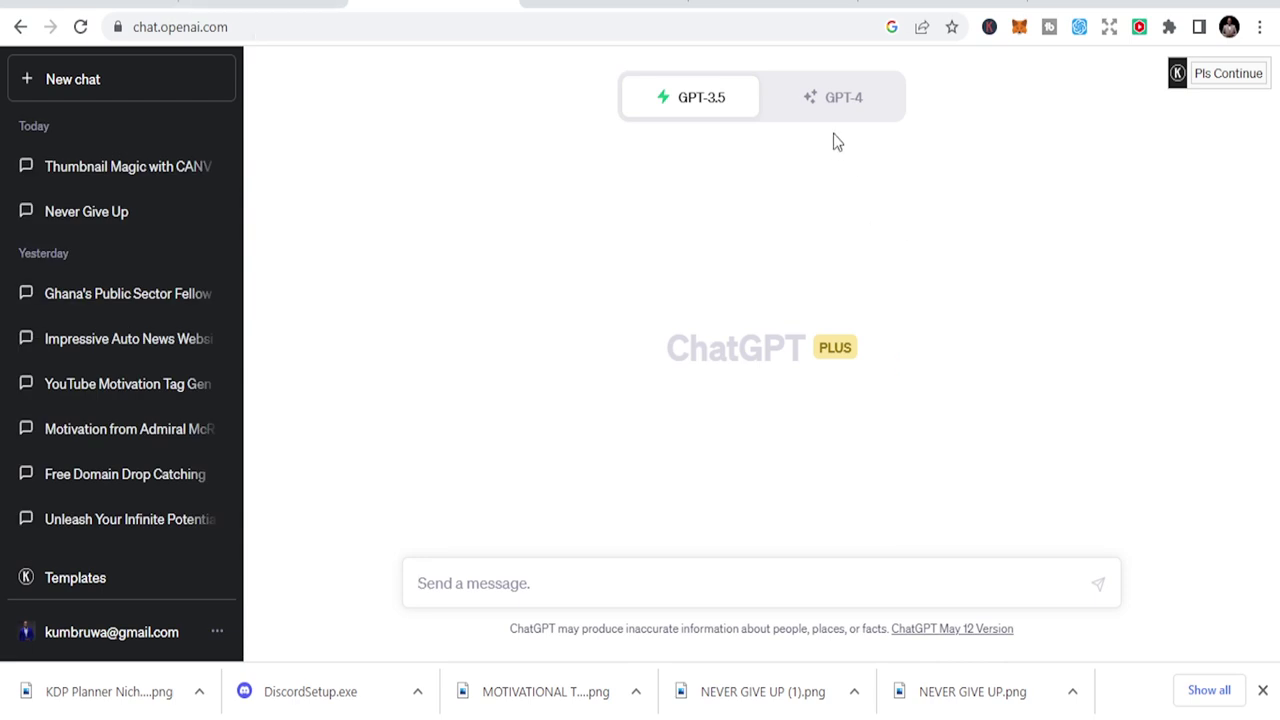
click(834, 104)
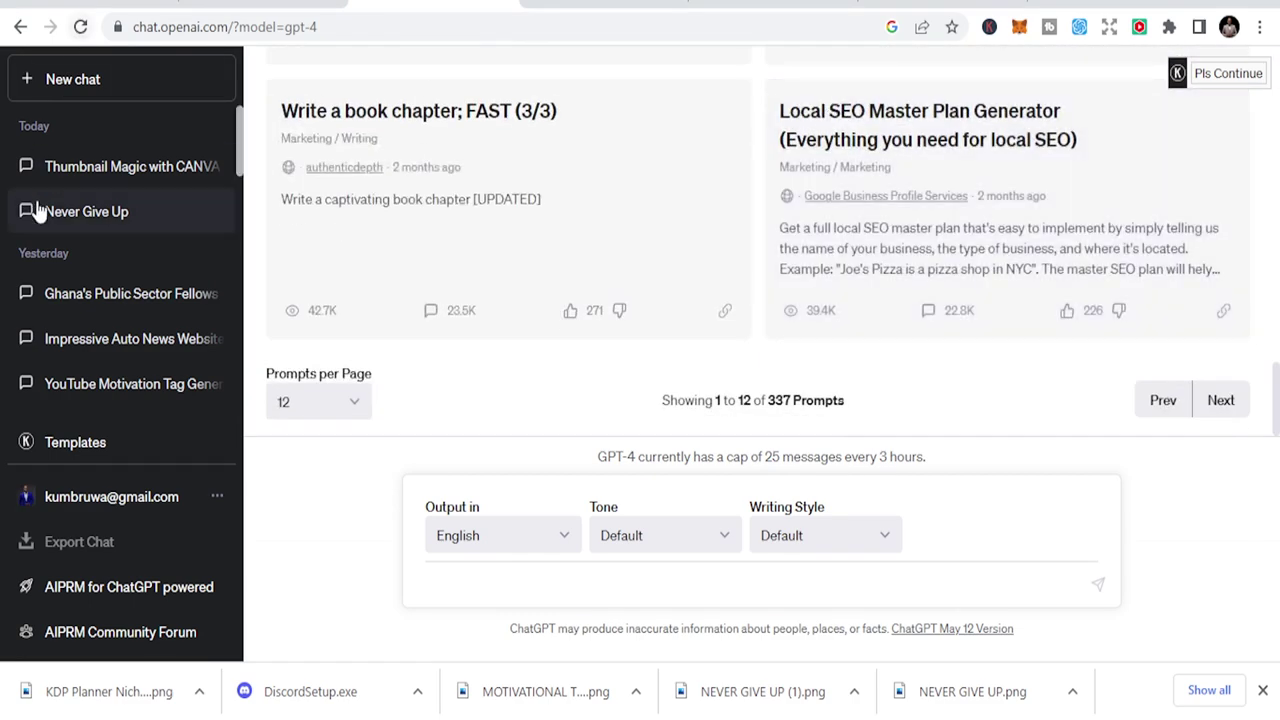
Step: Open the "Never Give Up" conversation and highlight the prompt asking for a motivational script with no introduction, narrators or time lapse
click(77, 212)
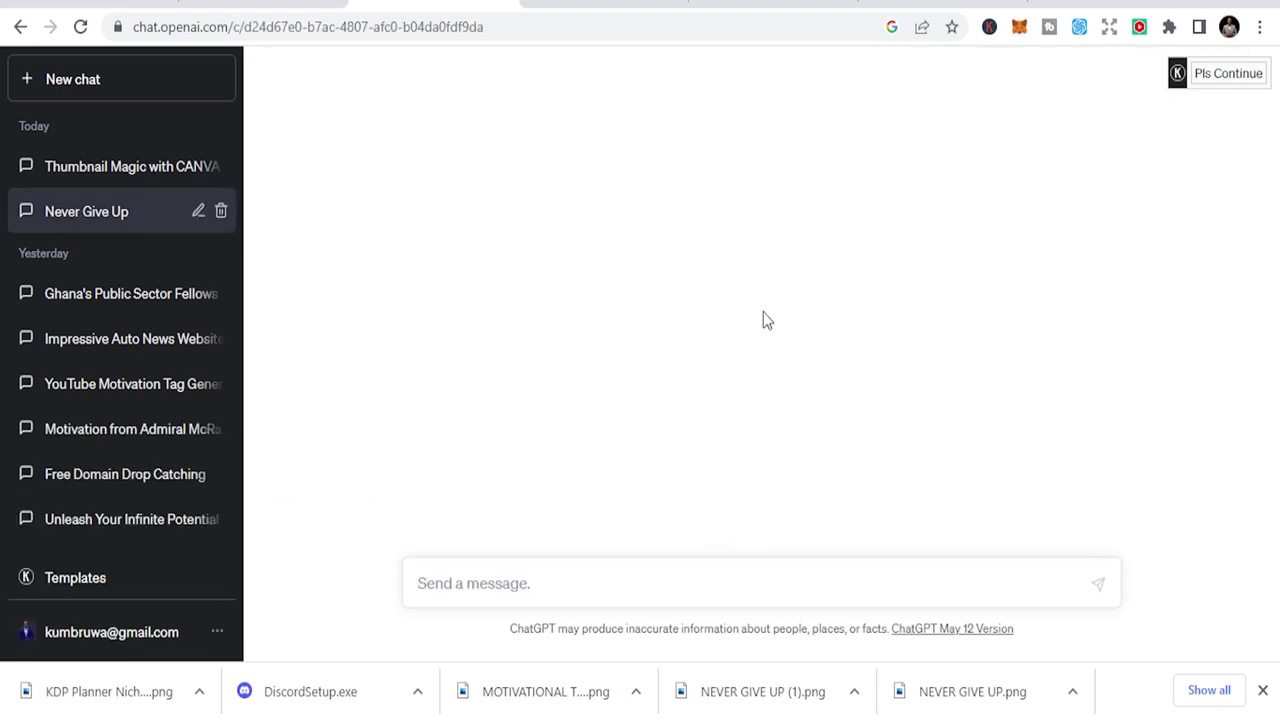
scroll(763, 312, up, 10)
scroll(711, 300, up, 10)
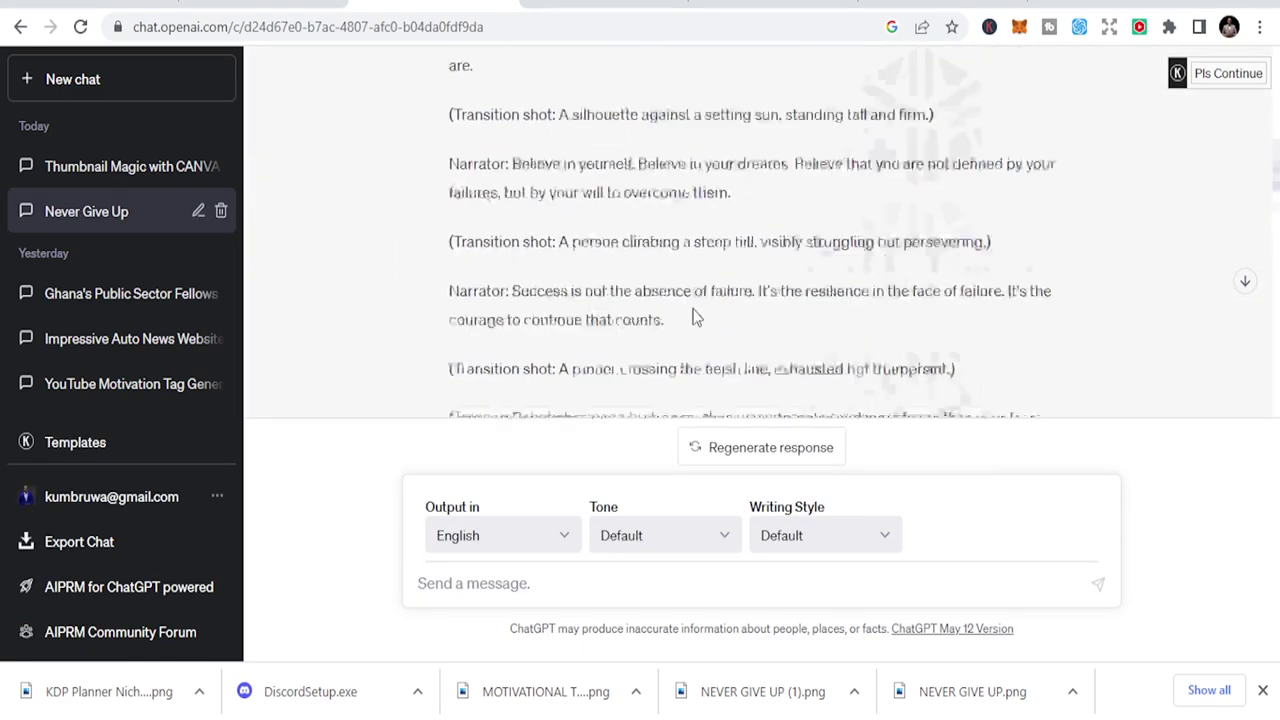
scroll(694, 318, down, 5)
scroll(692, 313, down, 10)
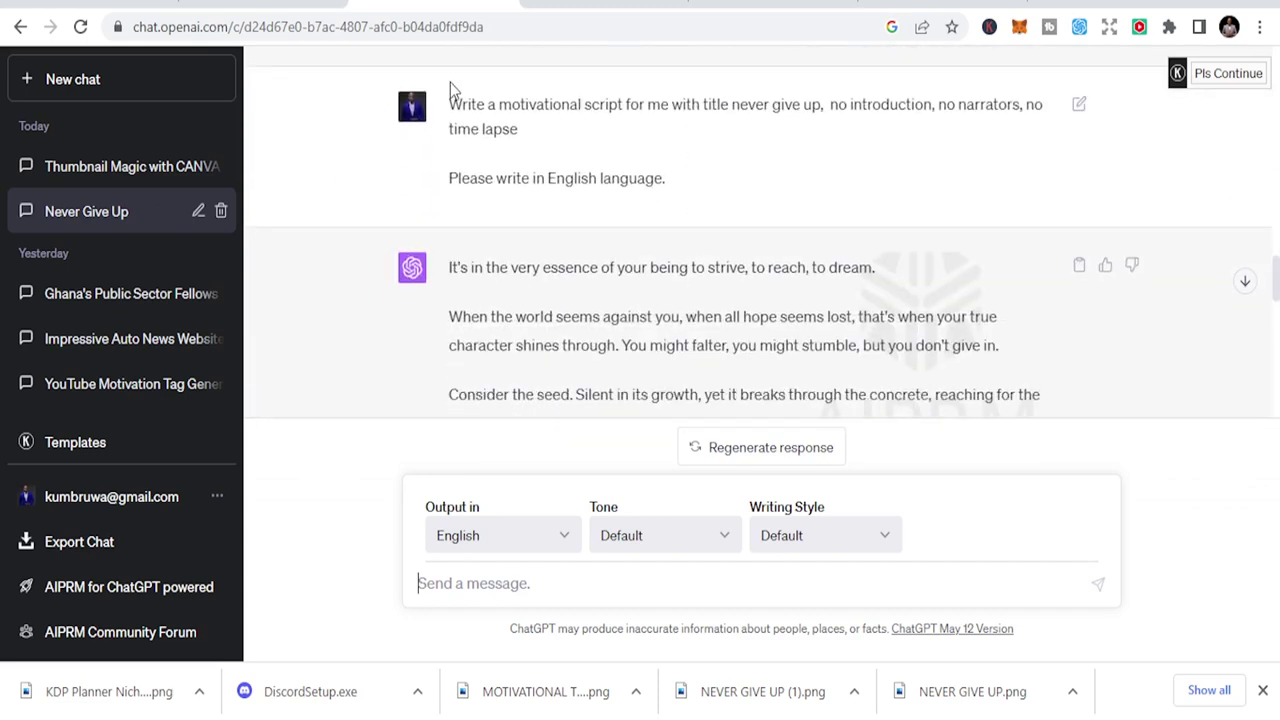
drag(461, 106, 622, 125)
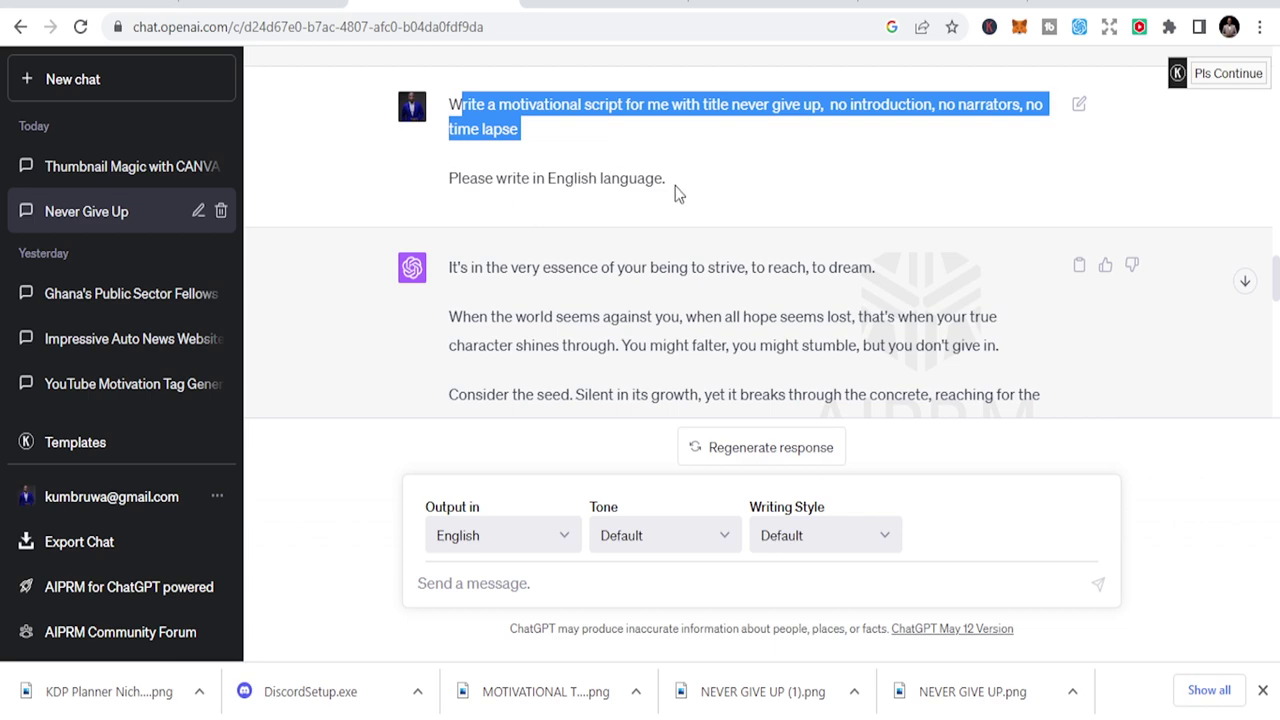
Step: Clear the highlight and read through the motivational script written in reply to the prompt
click(776, 197)
scroll(637, 230, down, 1)
scroll(637, 230, down, 5)
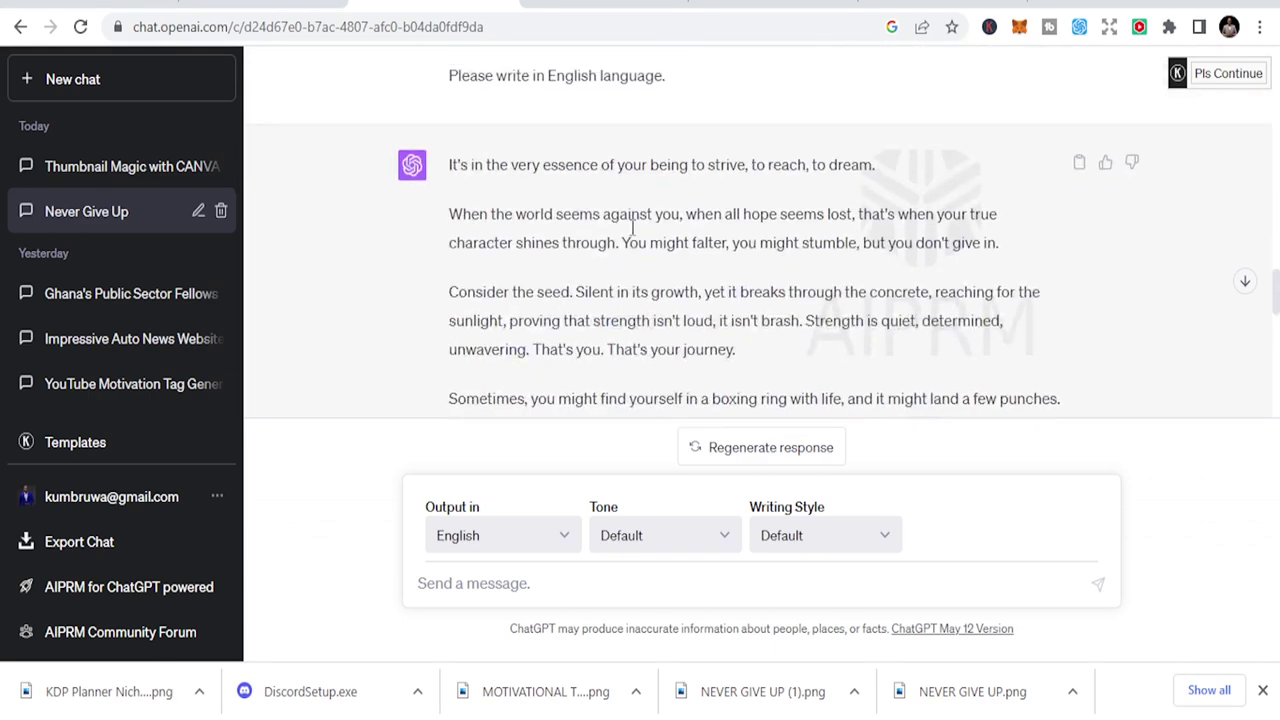
scroll(630, 237, up, 8)
scroll(755, 218, down, 10)
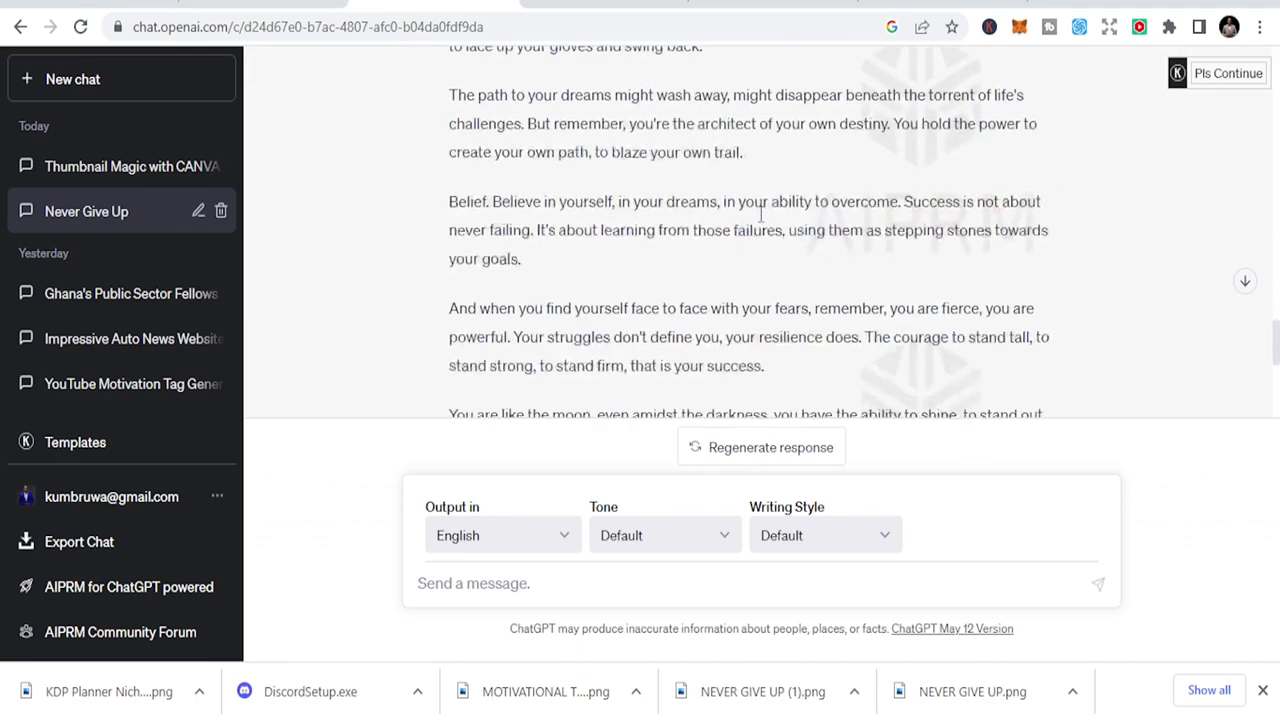
scroll(759, 221, up, 15)
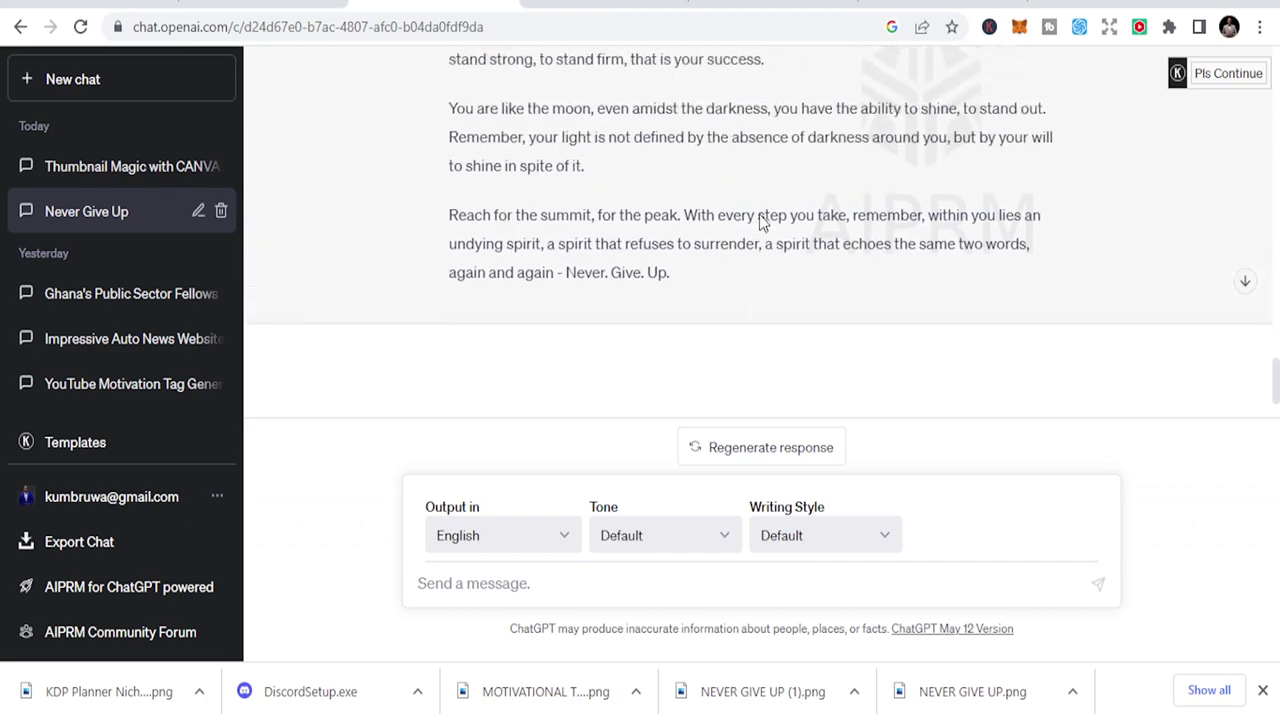
scroll(761, 219, down, 5)
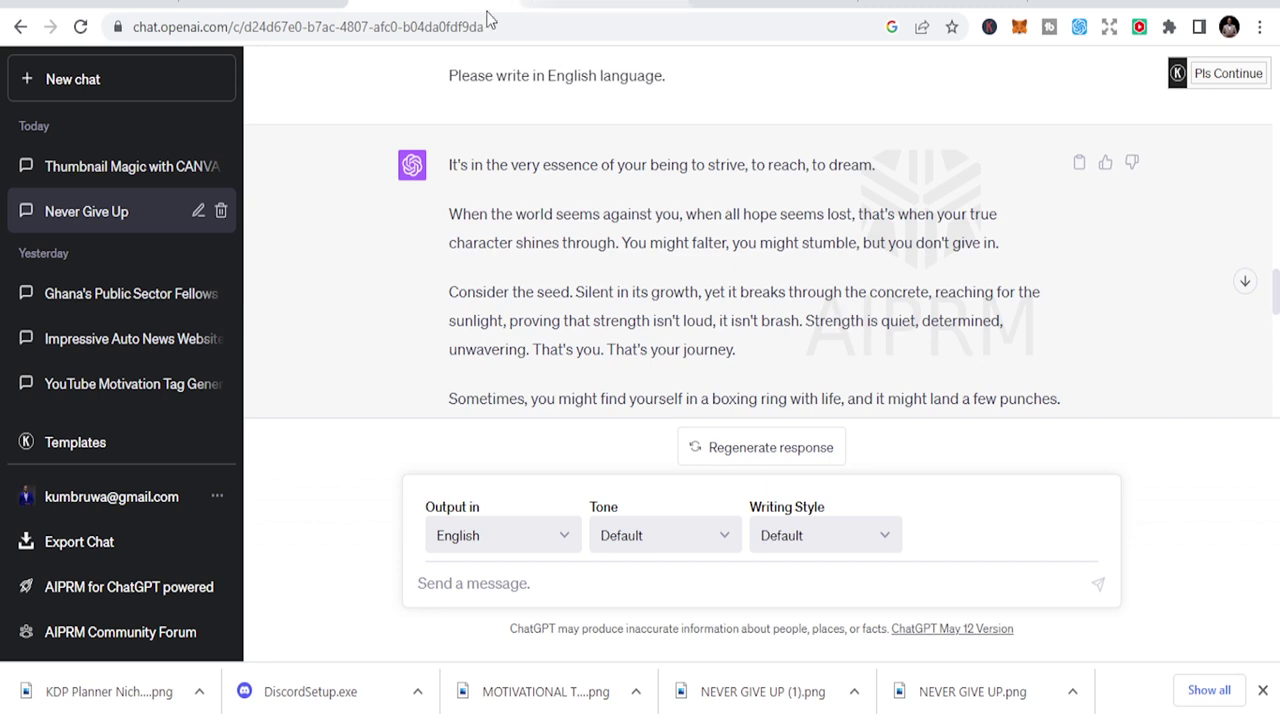
Step: Search Google for audacity and open the Audacity download page to view the operating system options
click(433, 28)
text(au)
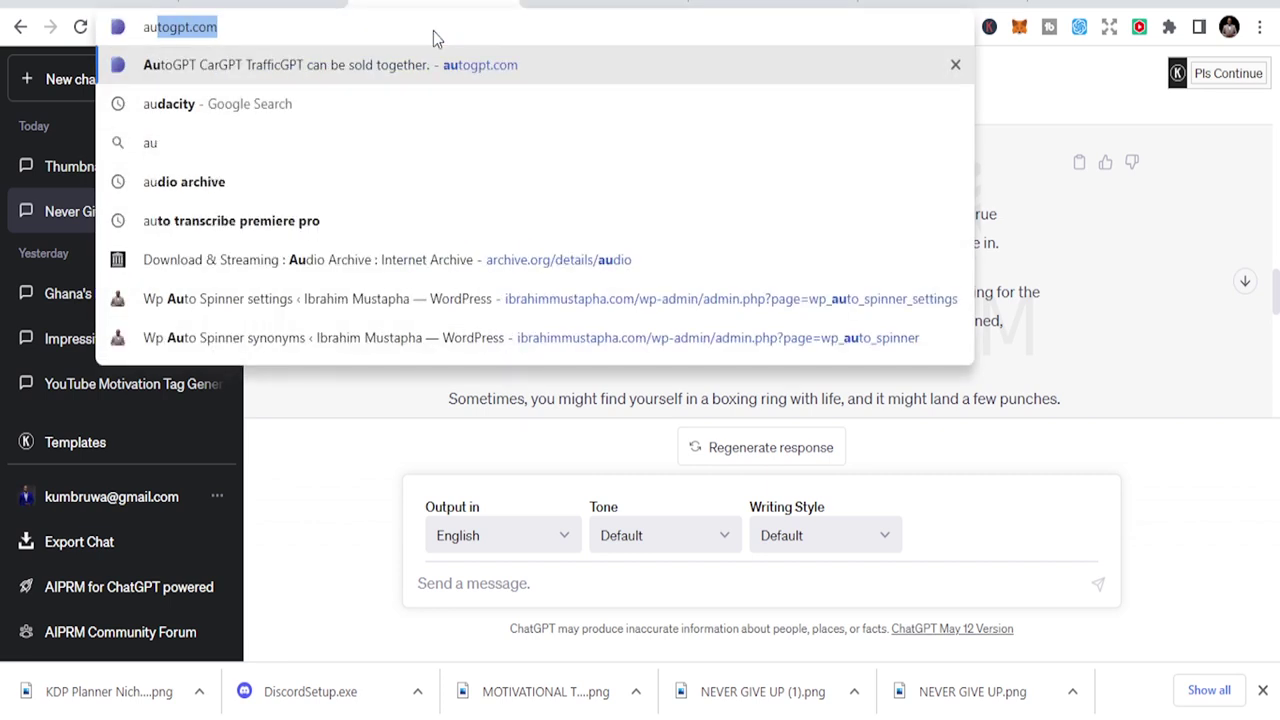
text(d)
key(Return)
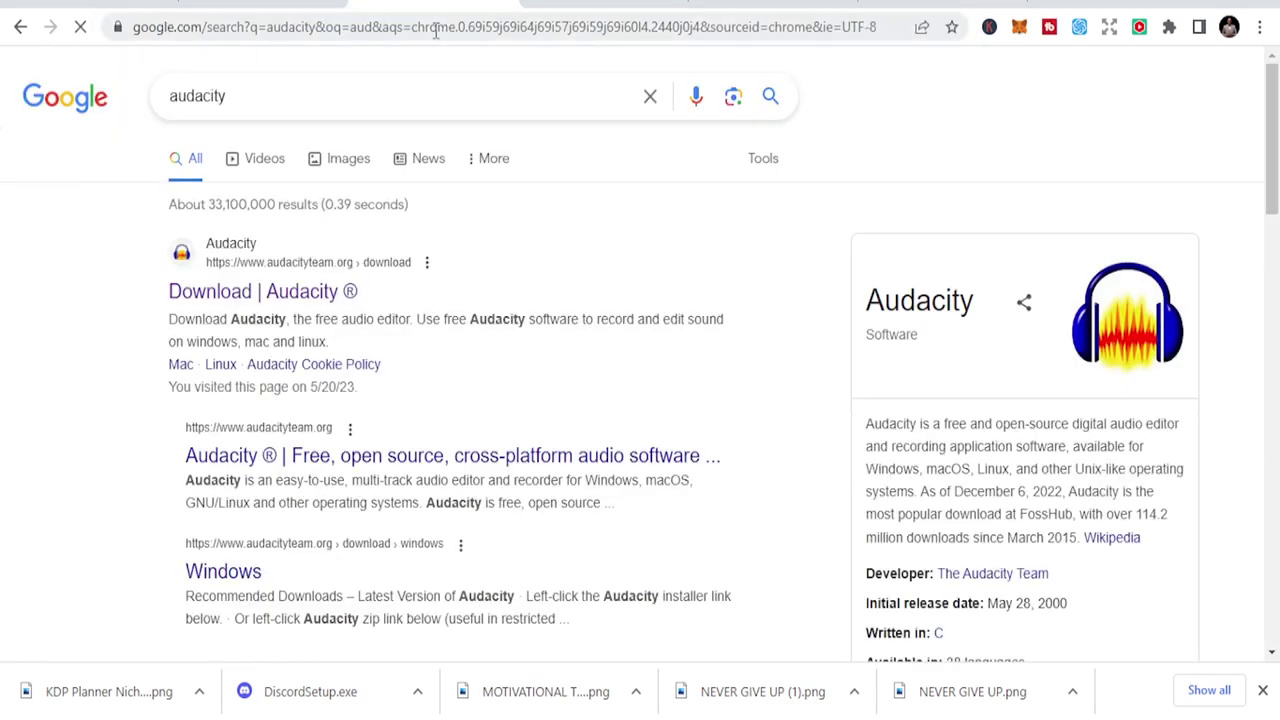
click(303, 293)
scroll(421, 395, down, 3)
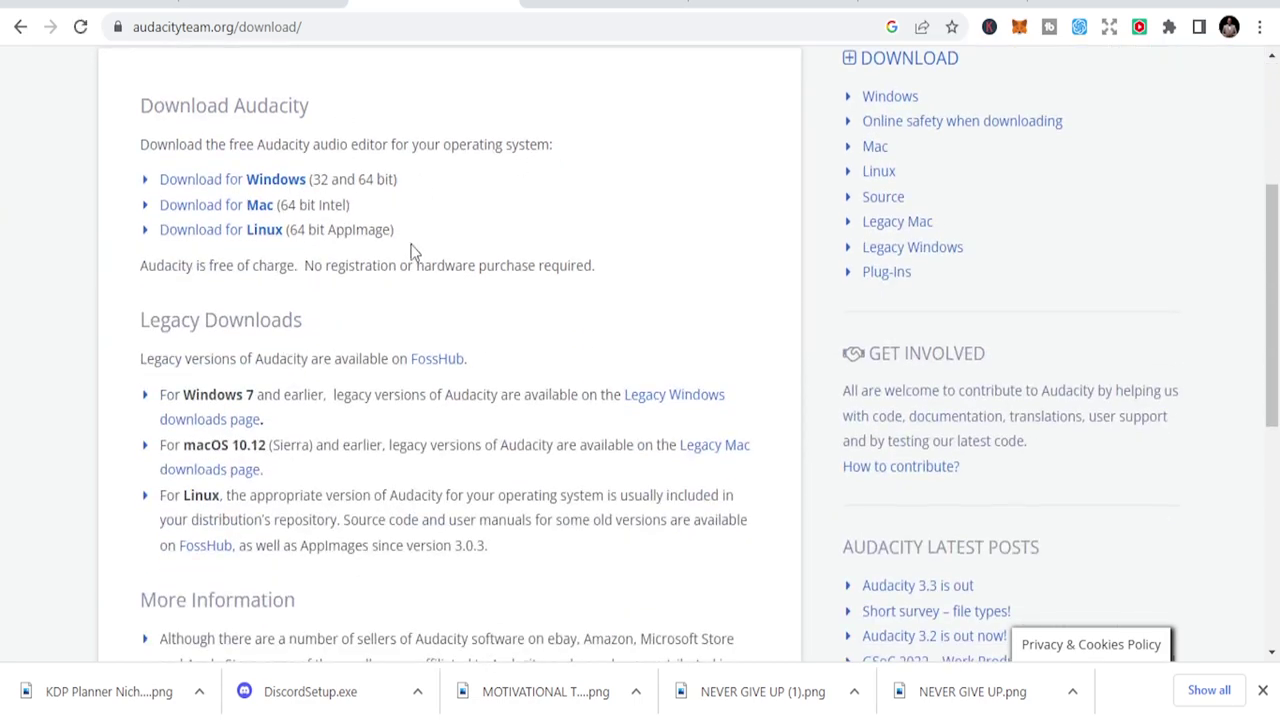
scroll(429, 248, up, 3)
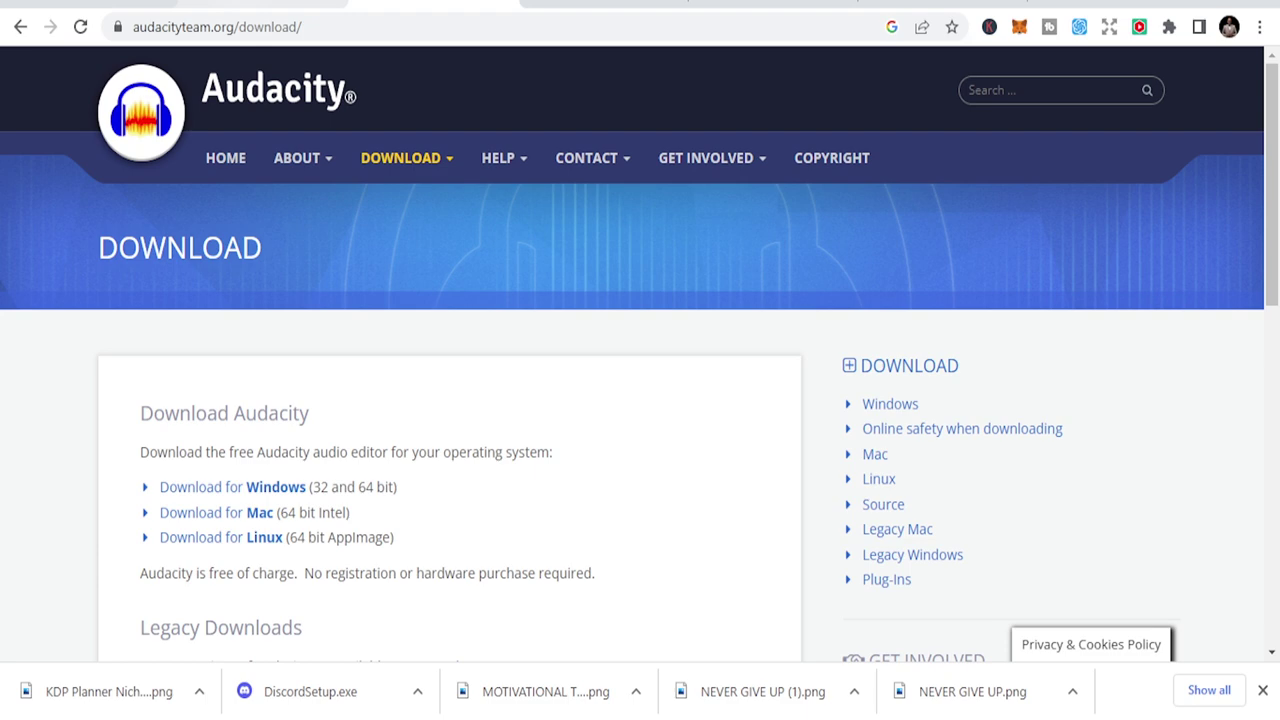
Step: Switch to YouTube, search for "les brown audiobook" and look over the resulting videos
click(356, 8)
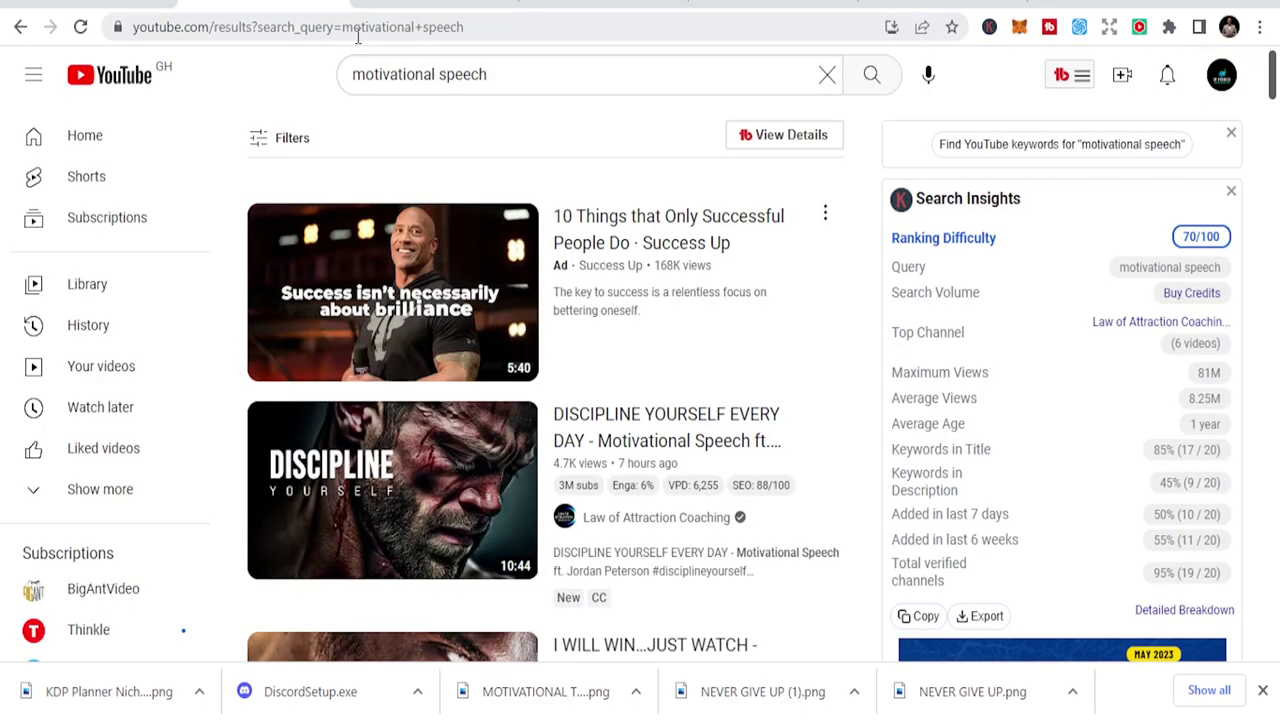
click(397, 80)
key(BackSpace)
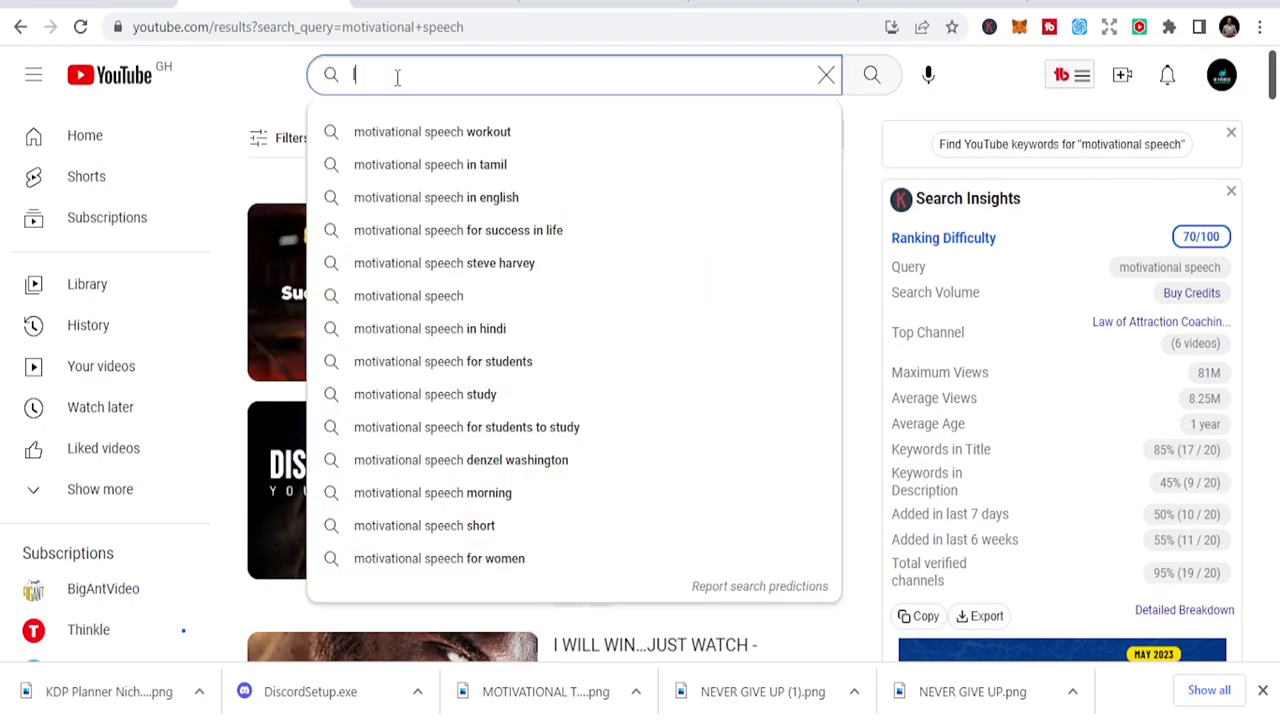
text(les )
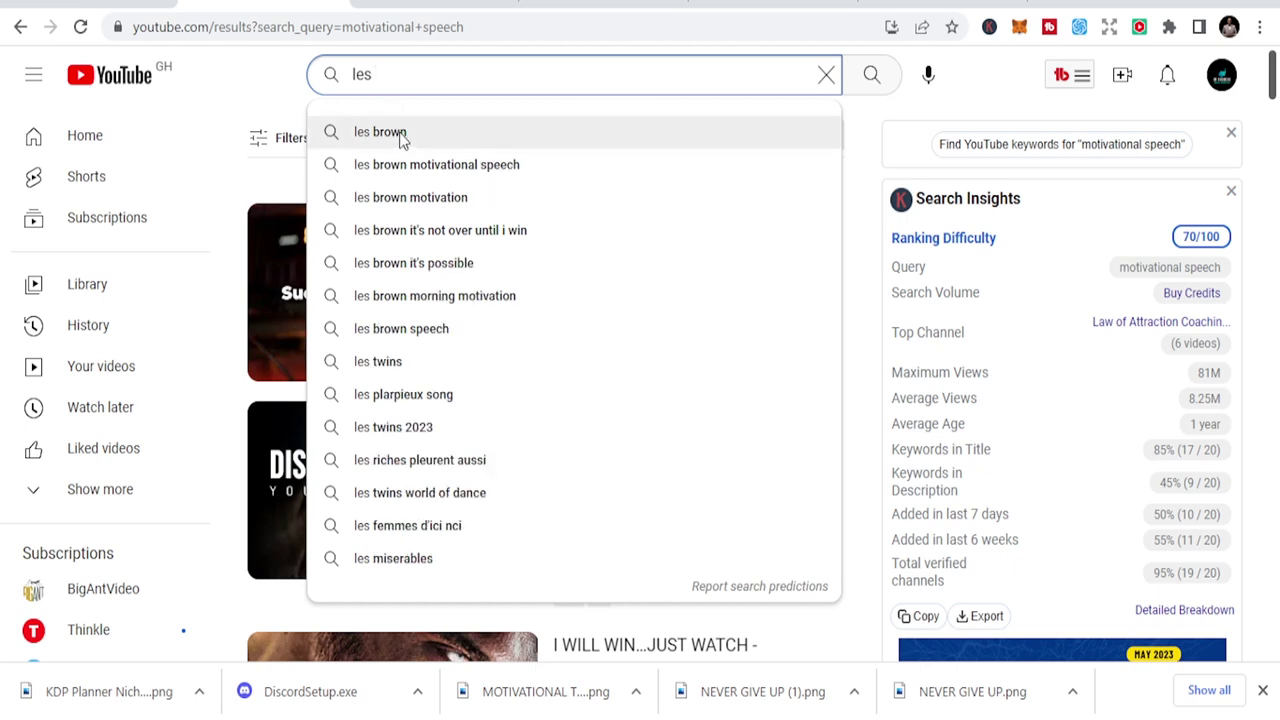
text(brou)
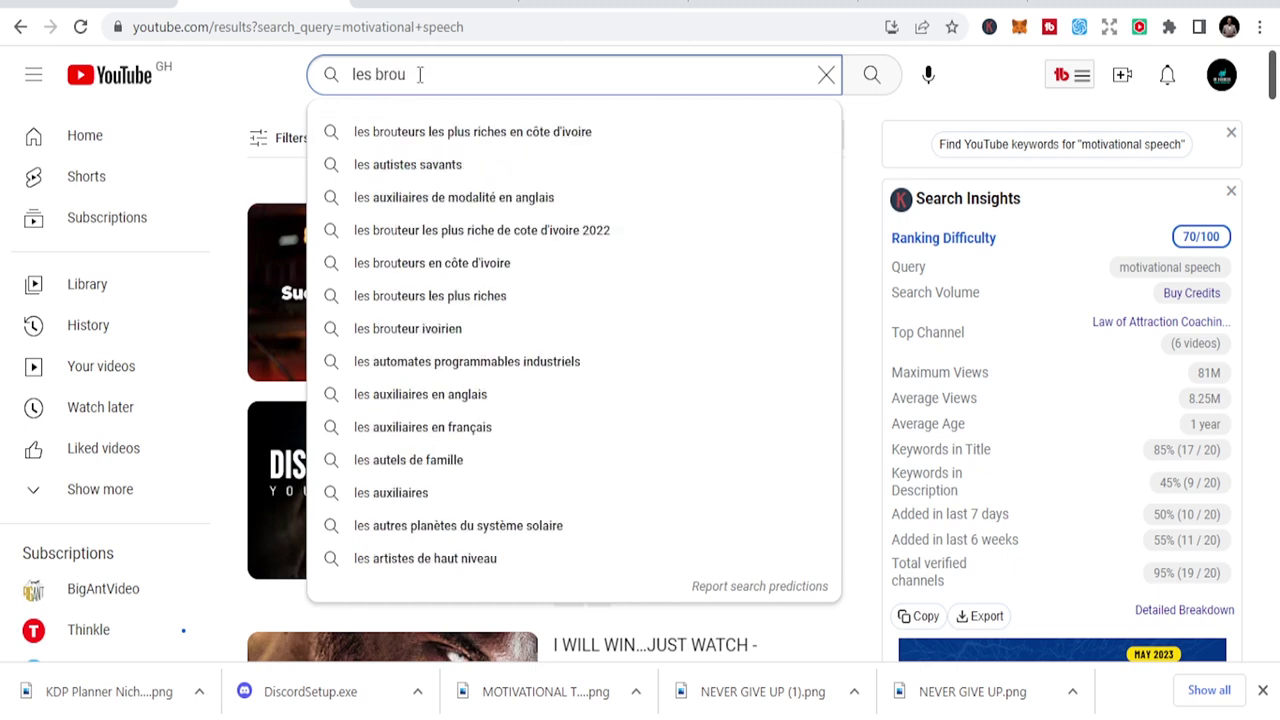
key(BackSpace)
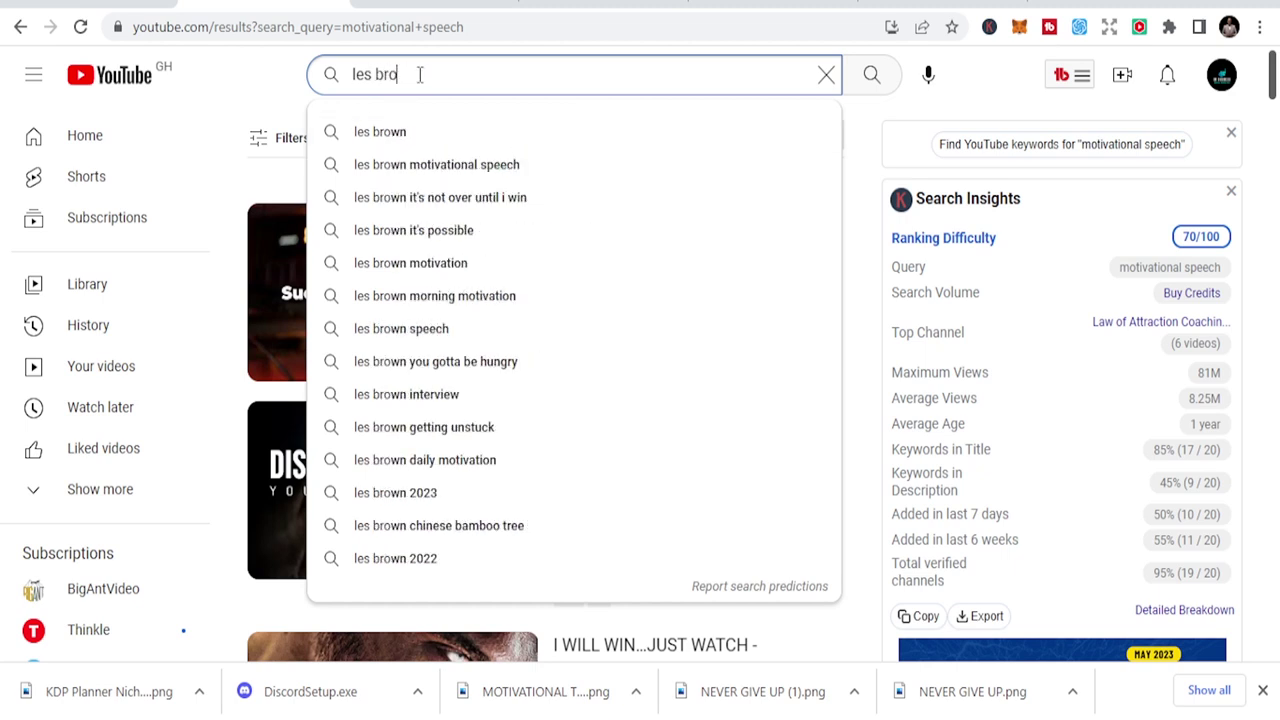
text(wn aud)
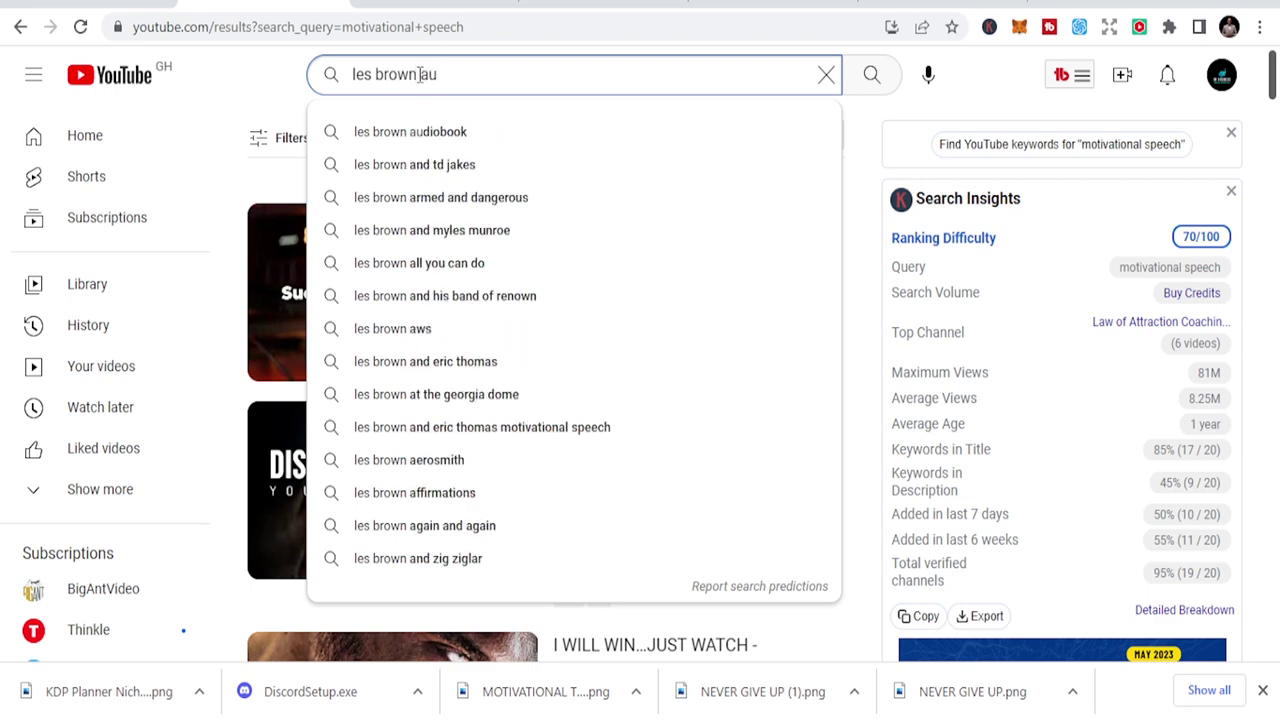
click(401, 131)
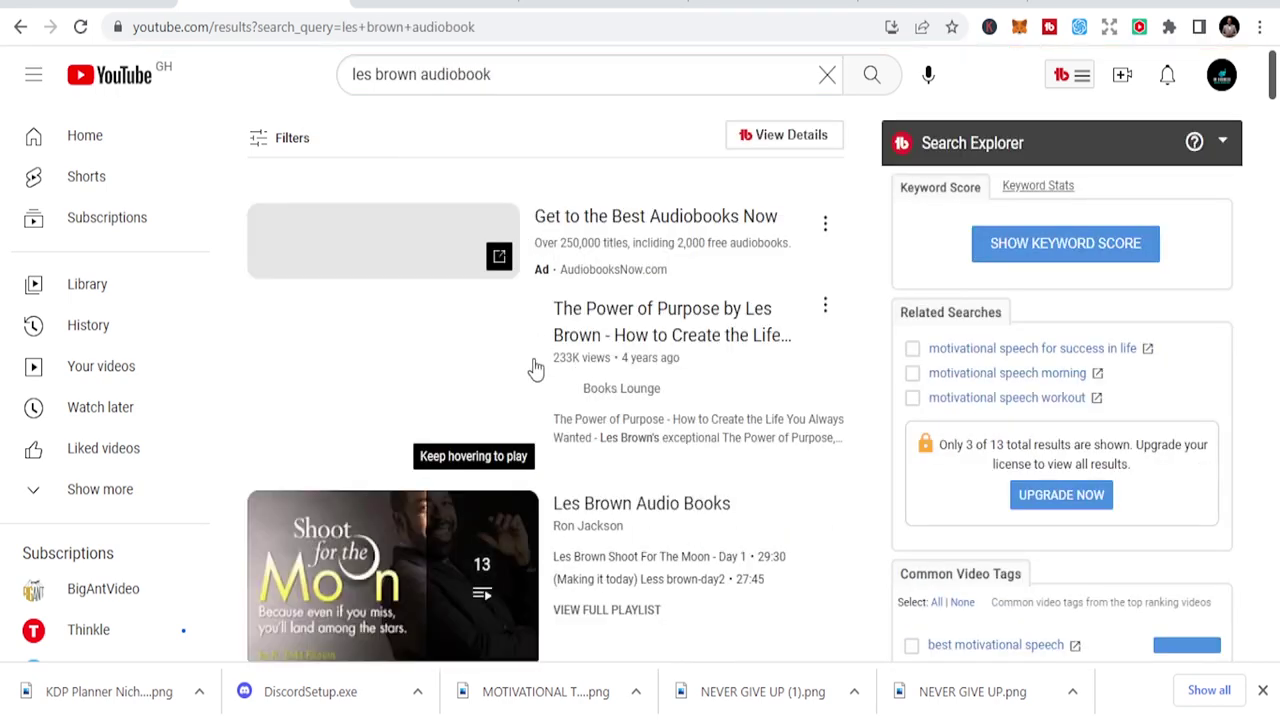
scroll(503, 481, down, 4)
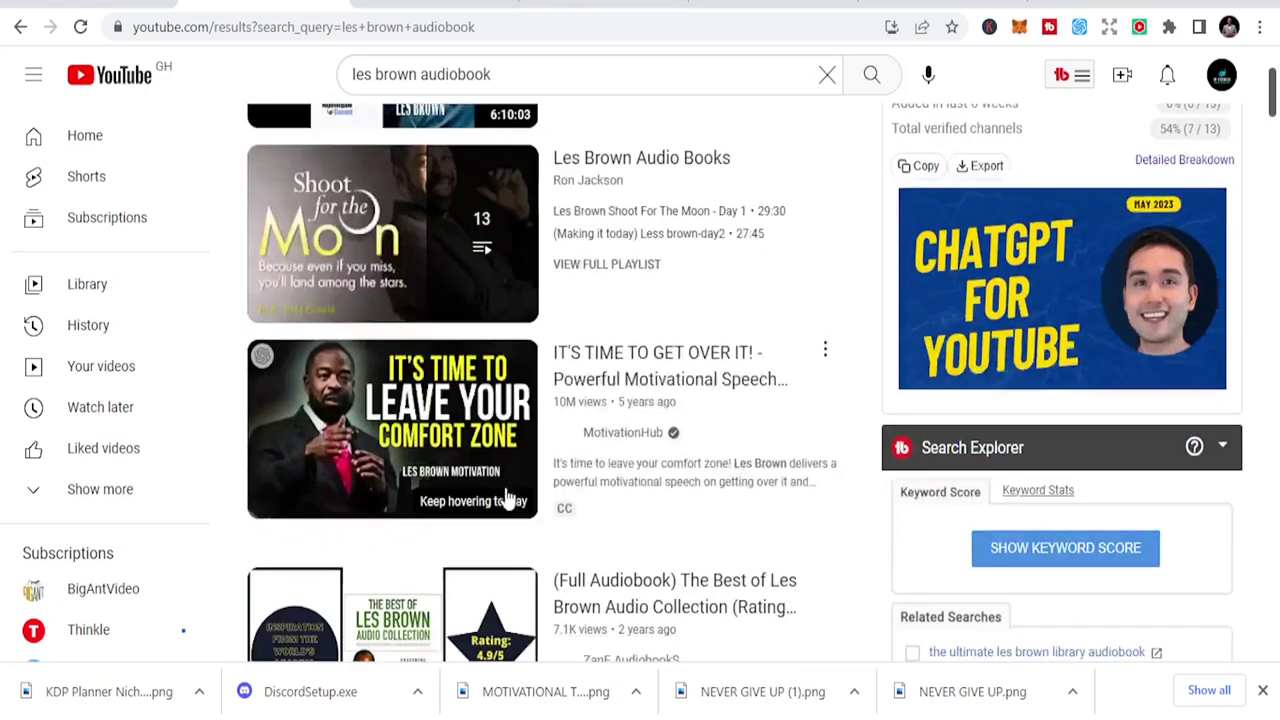
scroll(583, 440, down, 3)
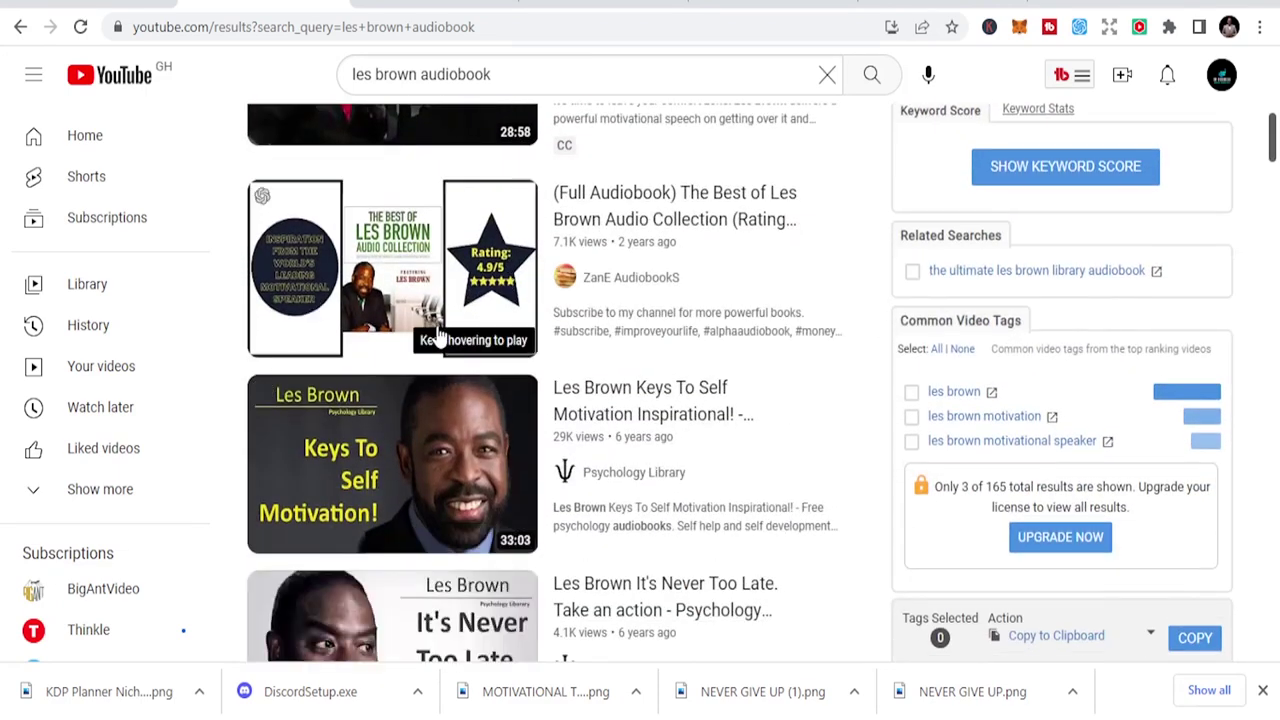
mouse_move(438, 337)
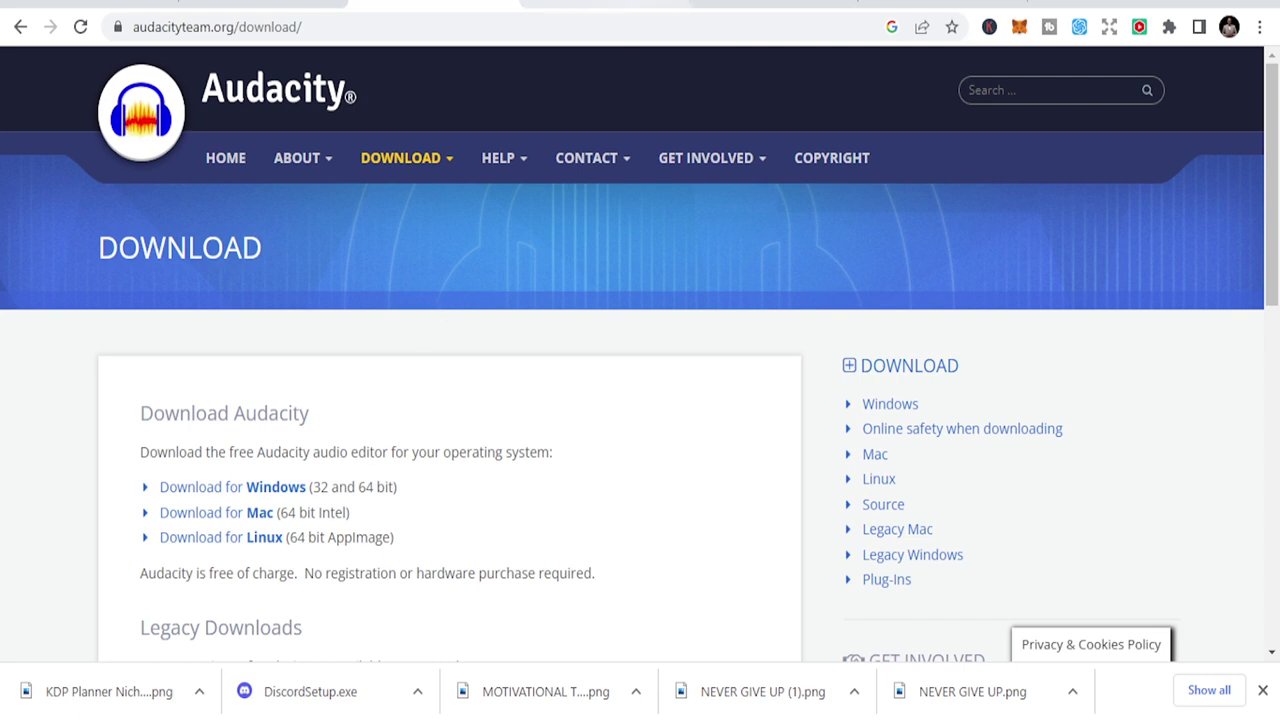
Step: Switch to Epidemic Sound's music genres page and look over the A-Z genre list
mouse_move(487, 143)
key(ctrl+Tab)
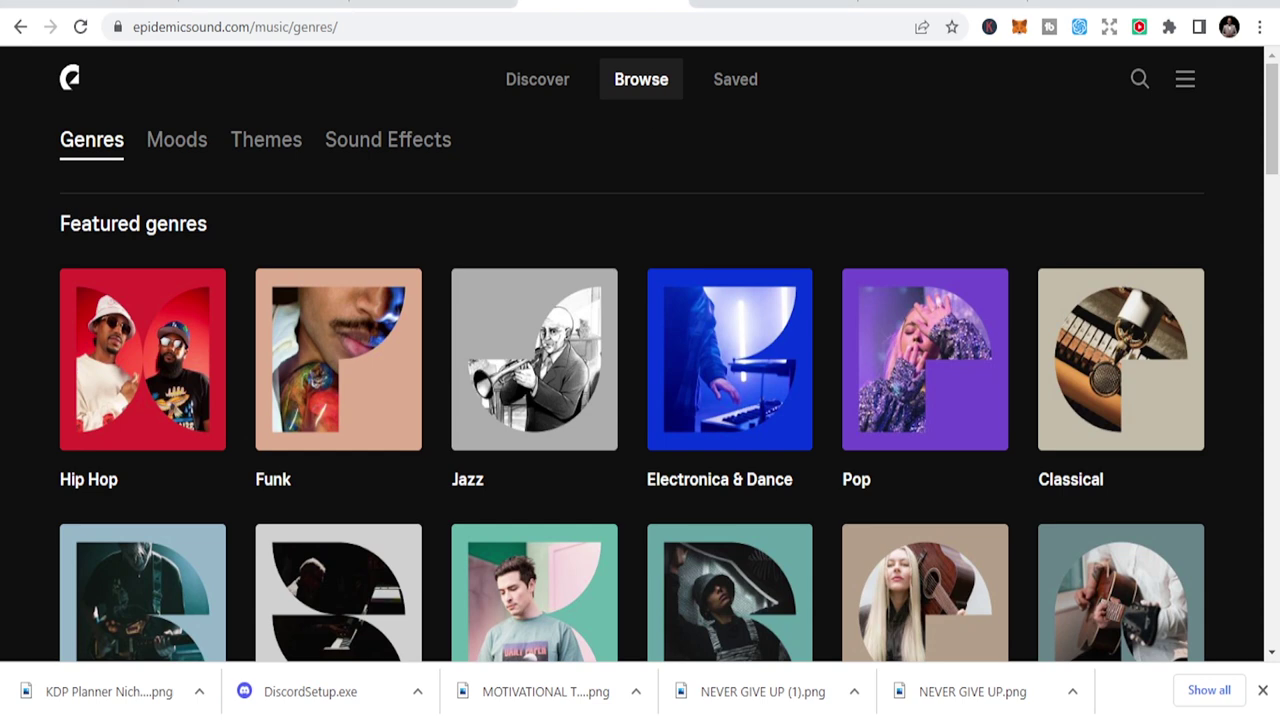
scroll(487, 423, down, 3)
scroll(487, 423, down, 8)
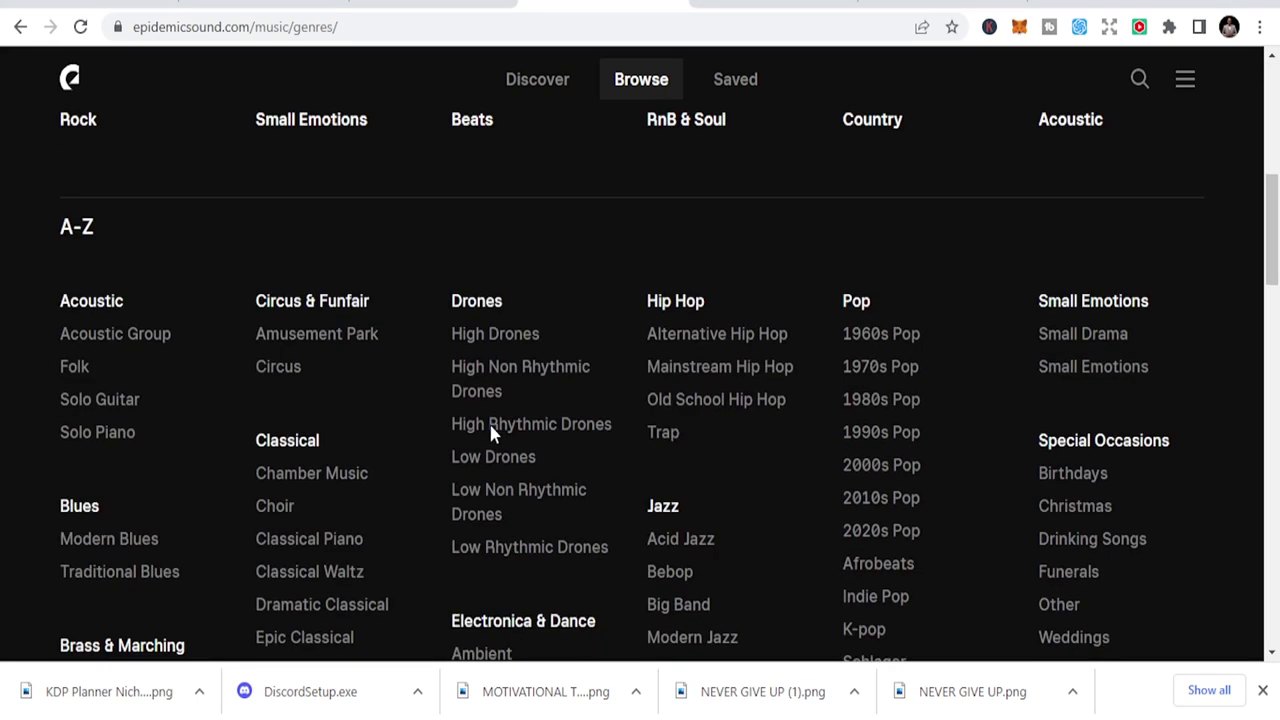
Step: Look through the genre list and open the Drama genre listed under Film
scroll(493, 443, up, 10)
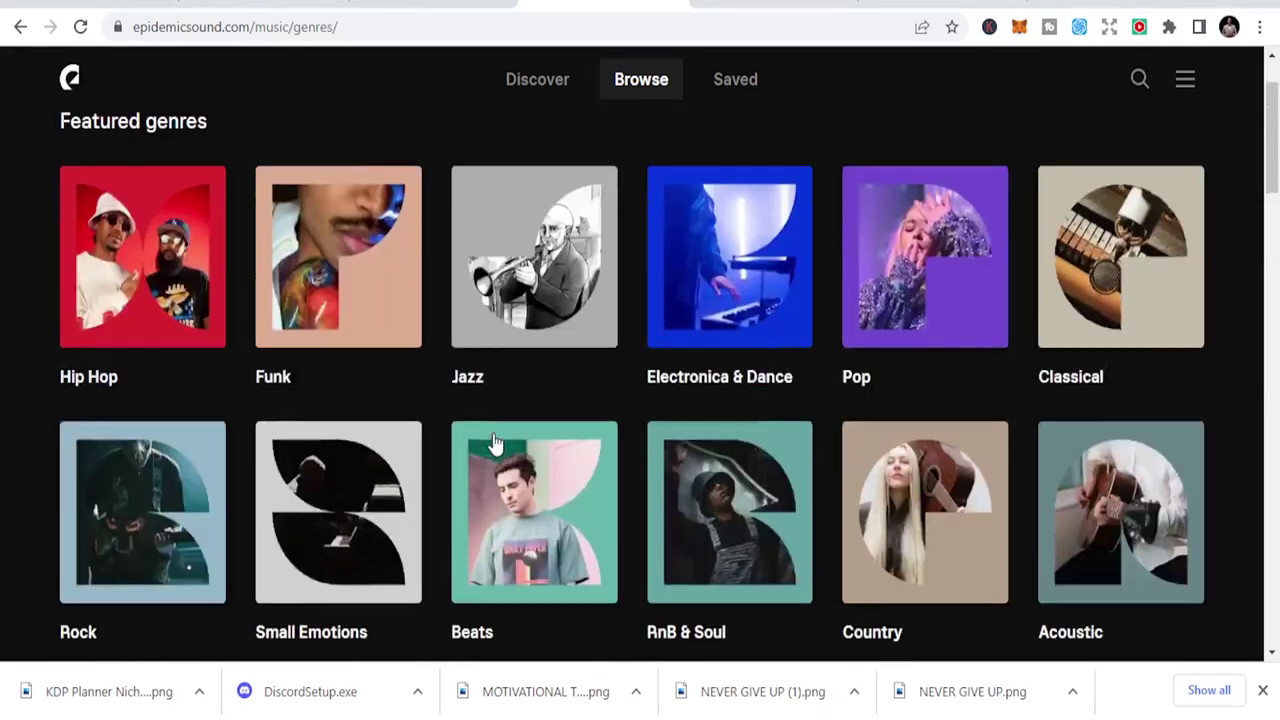
scroll(491, 448, down, 5)
scroll(493, 451, down, 1)
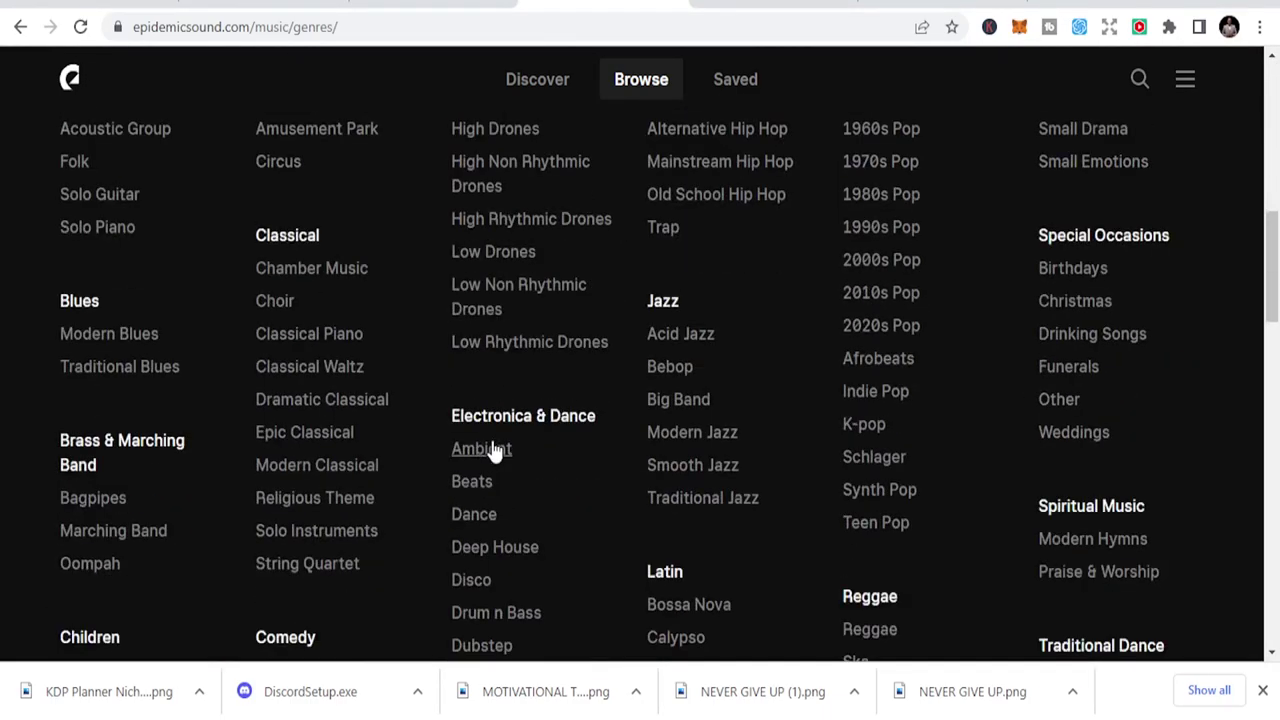
scroll(495, 450, down, 7)
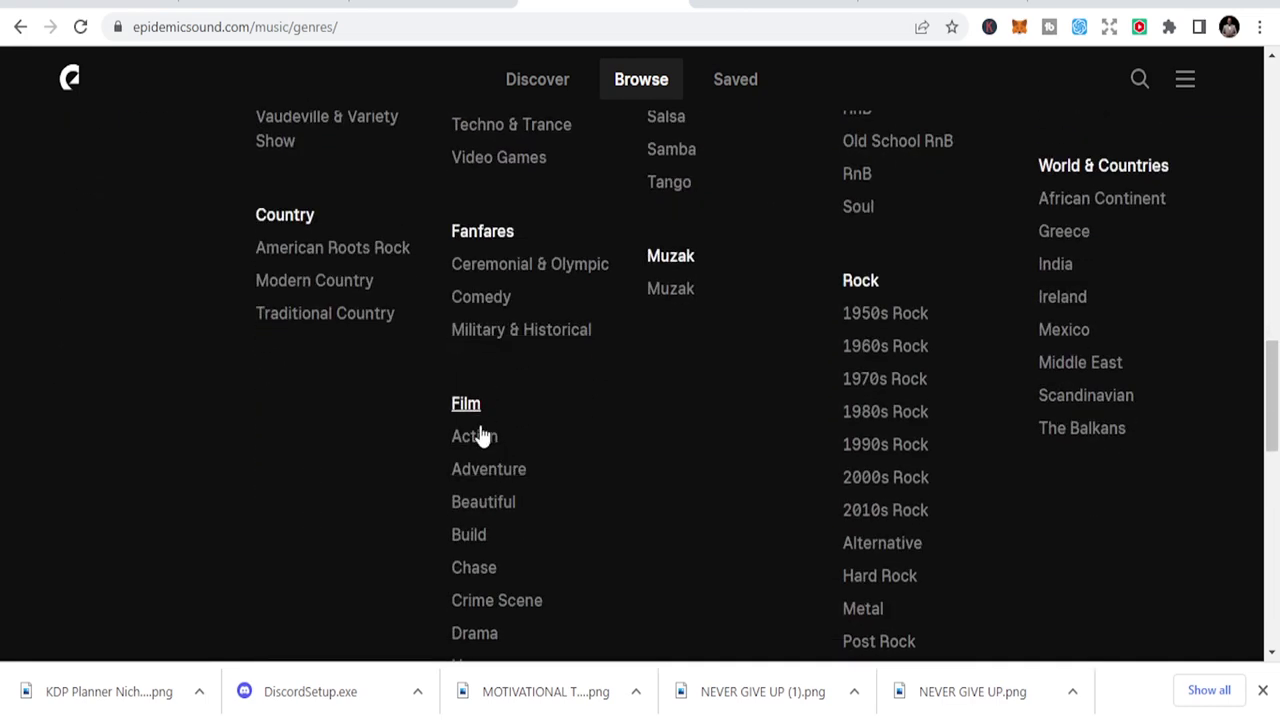
scroll(522, 500, down, 2)
click(477, 433)
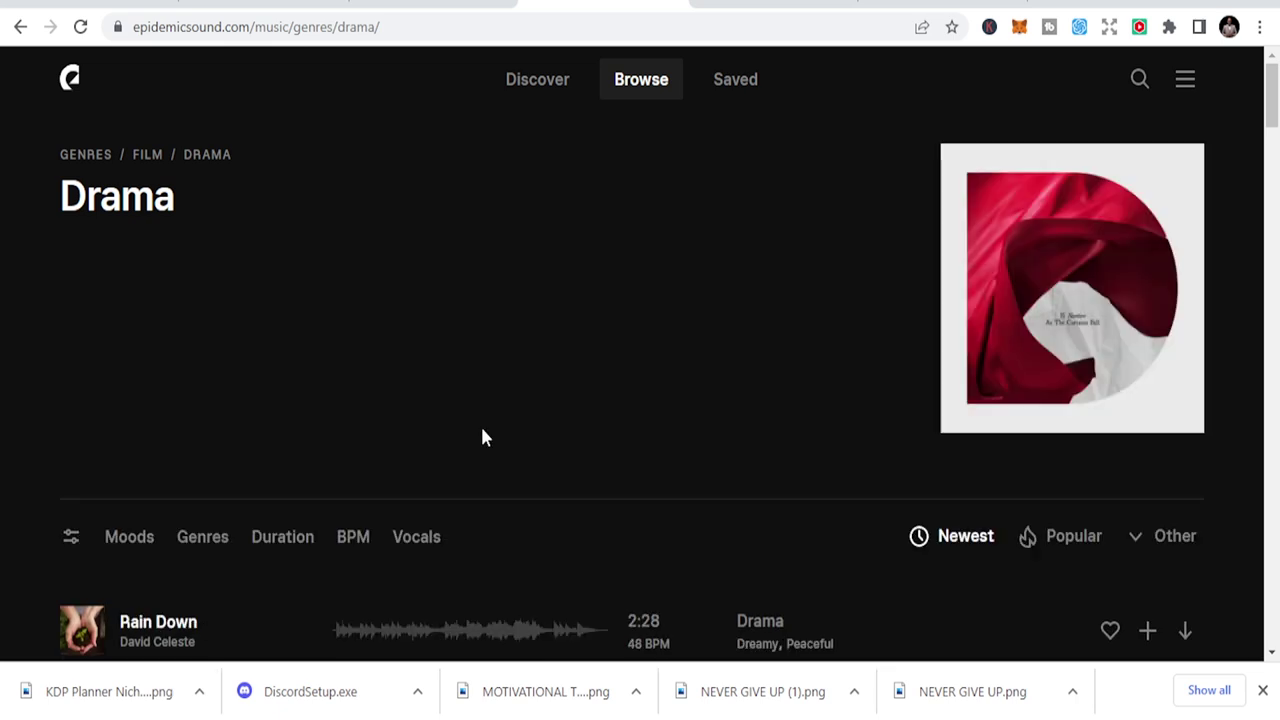
Step: Briefly preview the track Rain Down and look over the other Drama tracks
scroll(482, 437, down, 3)
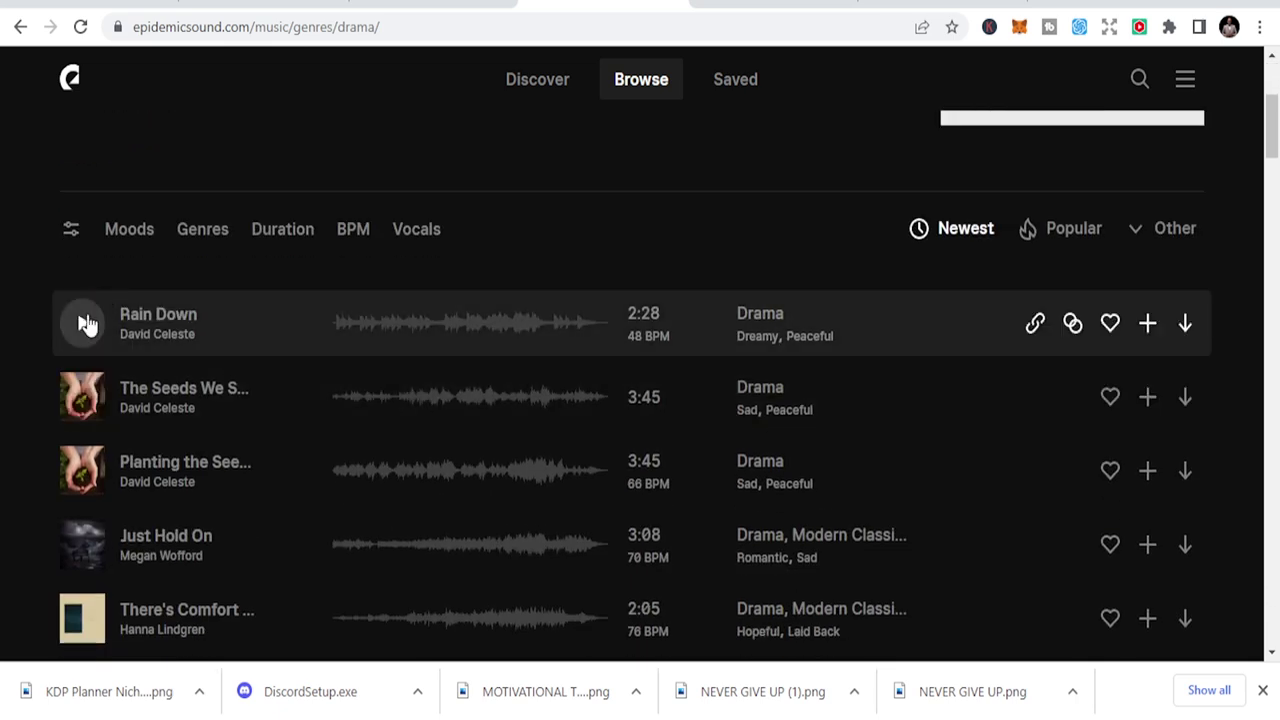
click(86, 323)
click(86, 323)
scroll(756, 279, up, 3)
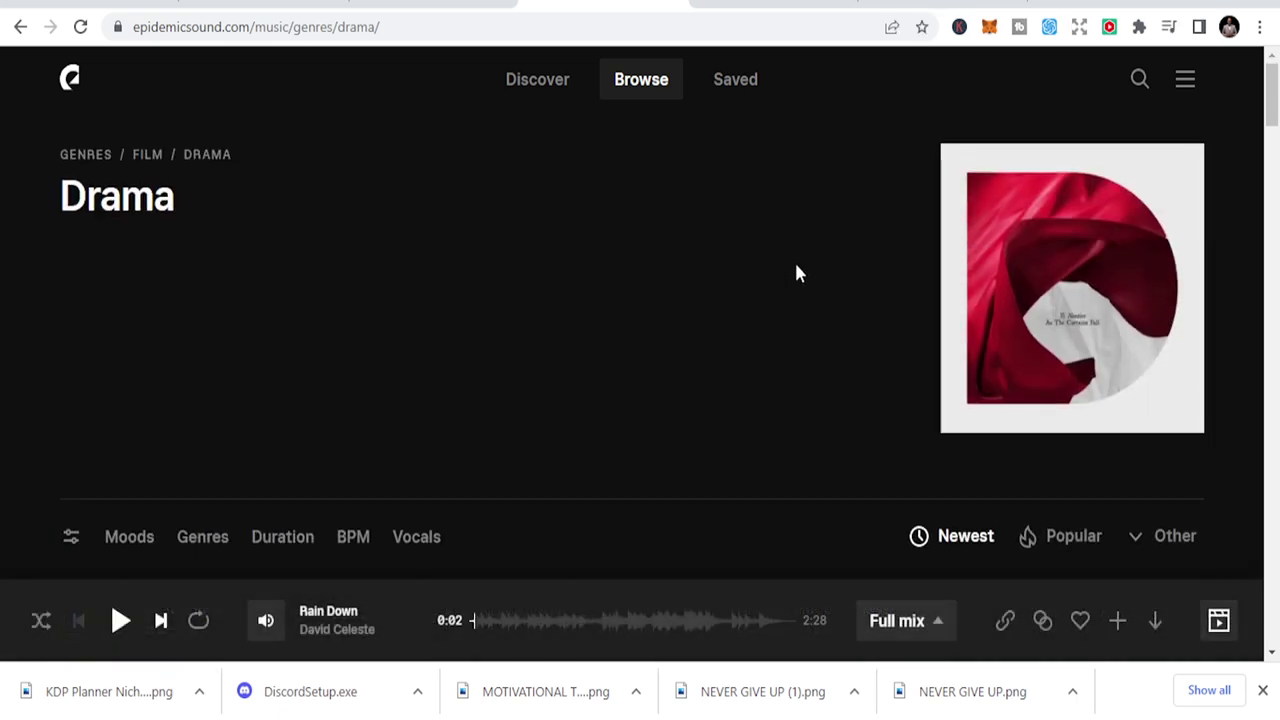
scroll(651, 354, down, 1)
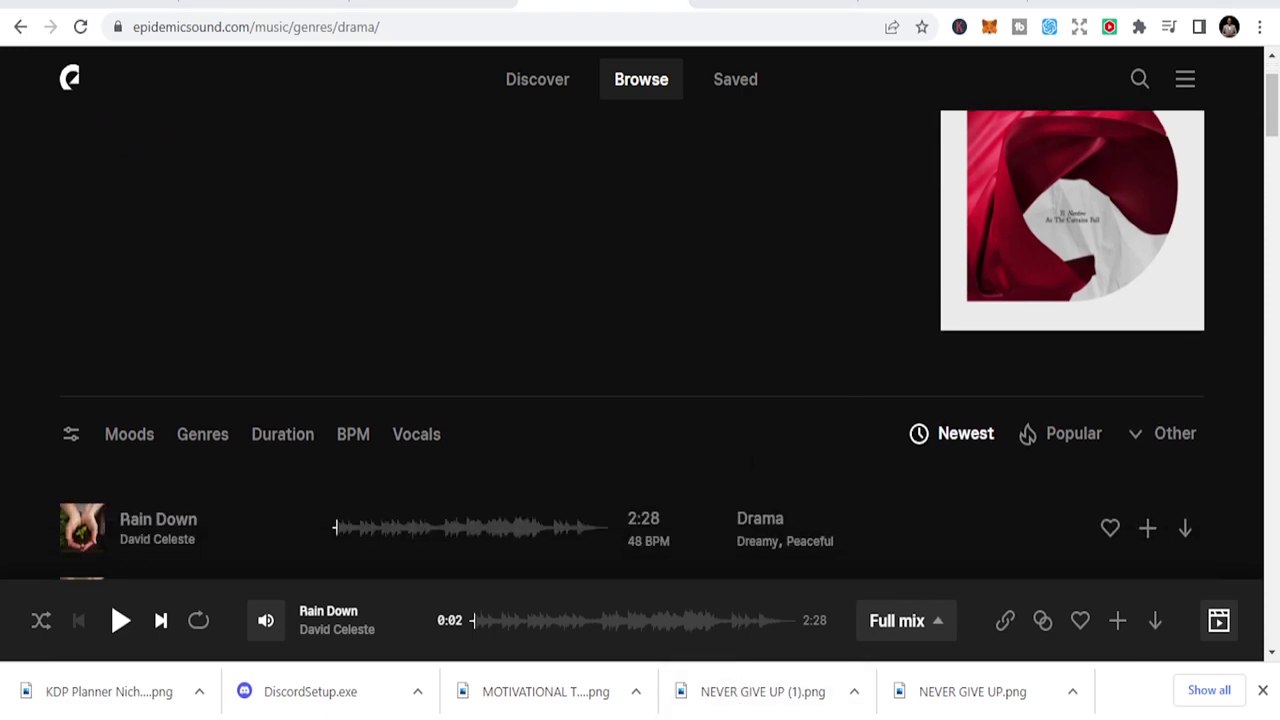
scroll(471, 429, down, 8)
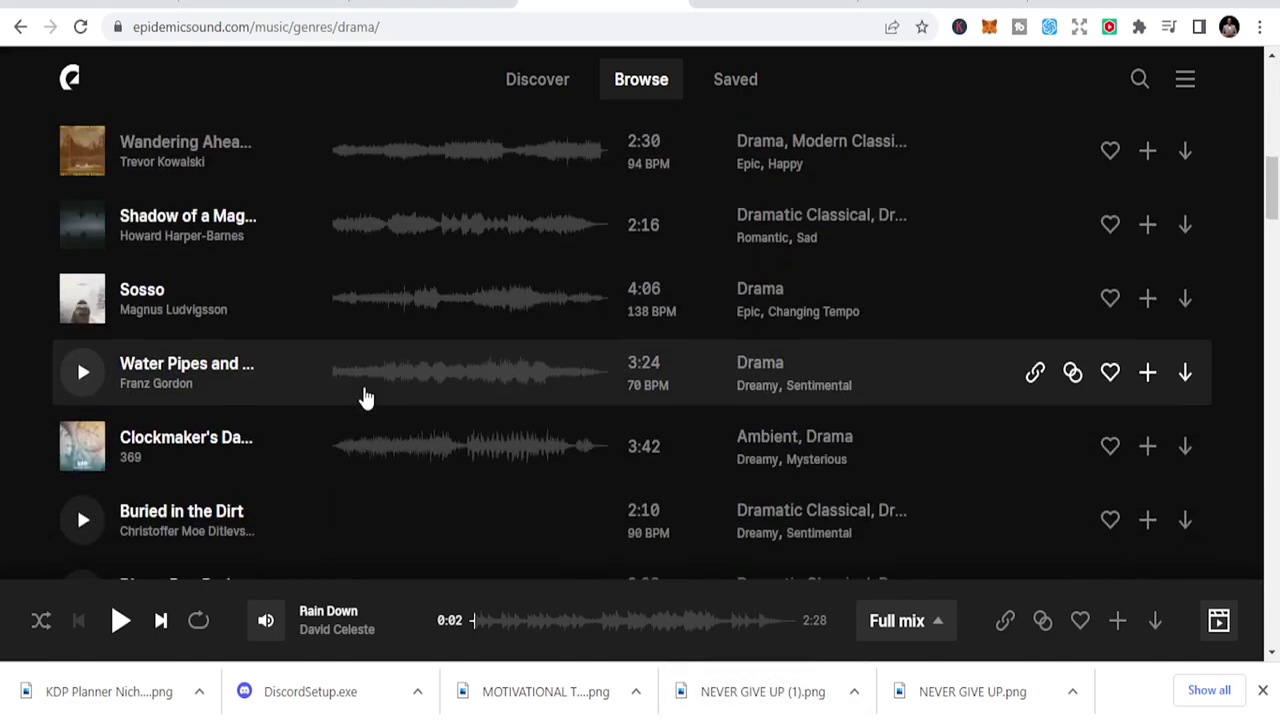
scroll(365, 397, down, 4)
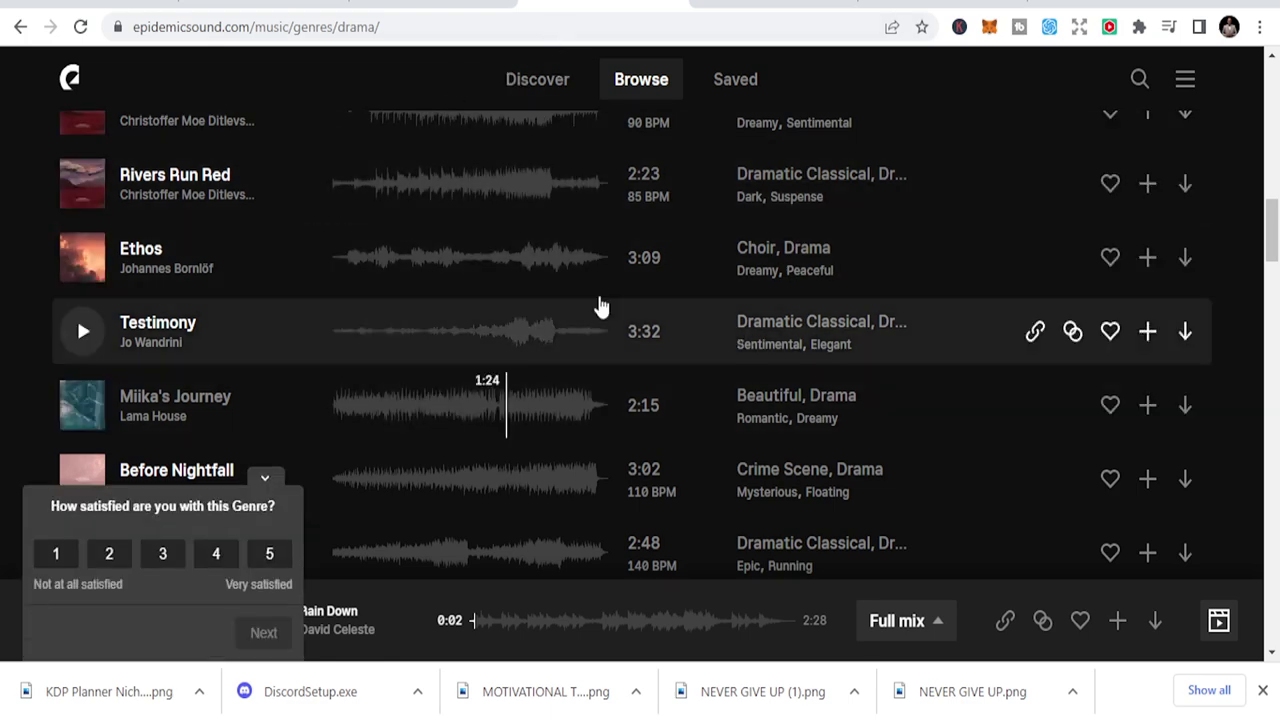
Step: Replace the Audacity download page with the Pexels website at pexels.com
click(420, 6)
click(415, 27)
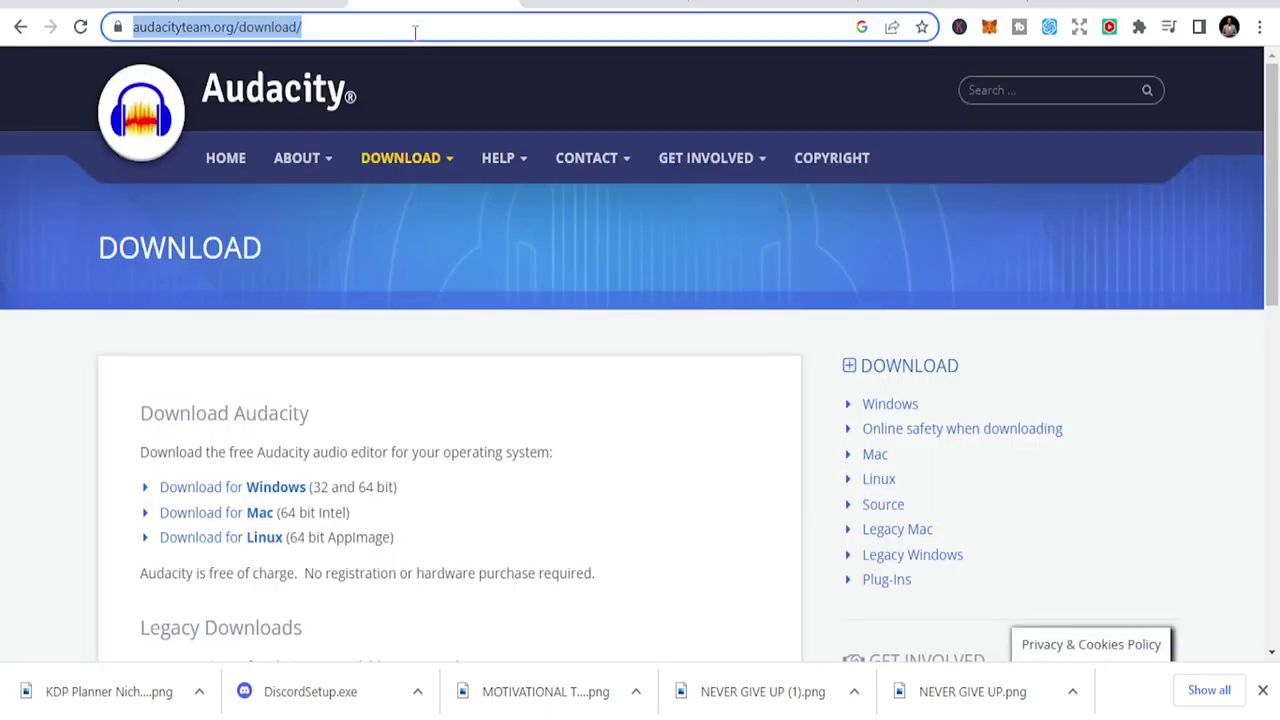
text(pexels.com)
key(Return)
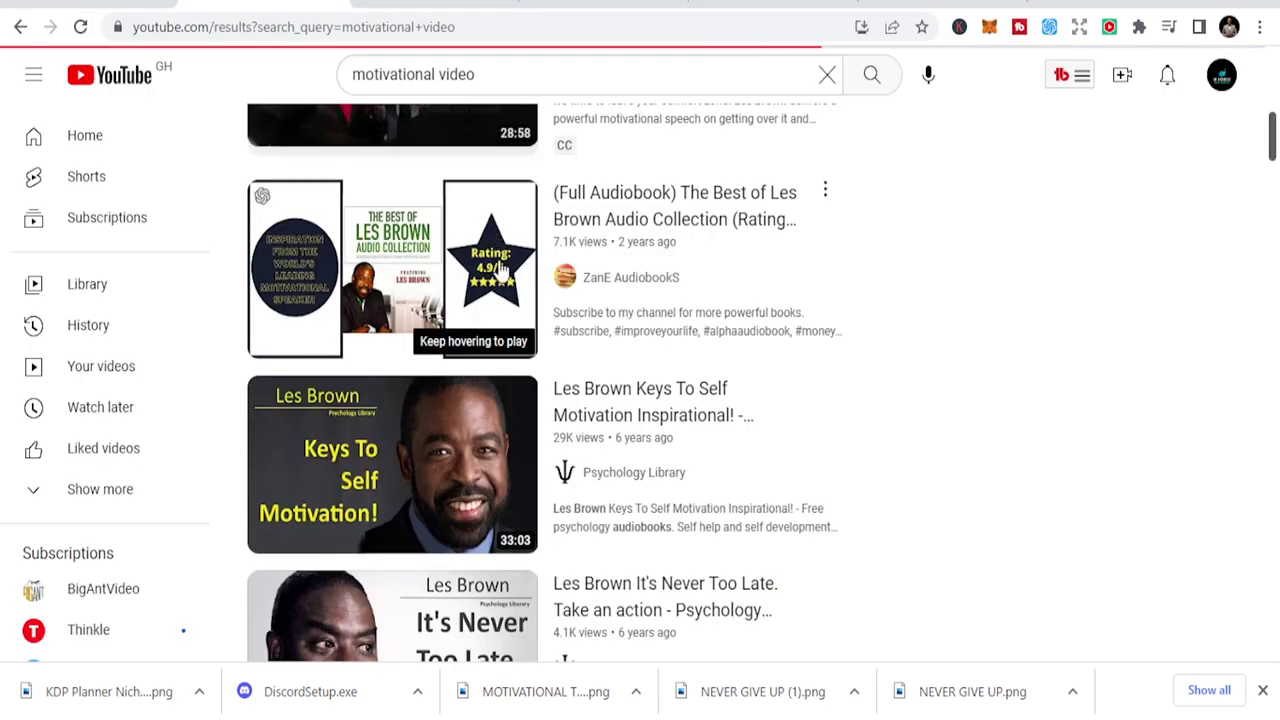
Step: On YouTube, open "I MUST NOT QUIT - Motivational Speech" from the motivational video results, mute it, skip ahead and pause at 3:38
scroll(430, 300, down, 3)
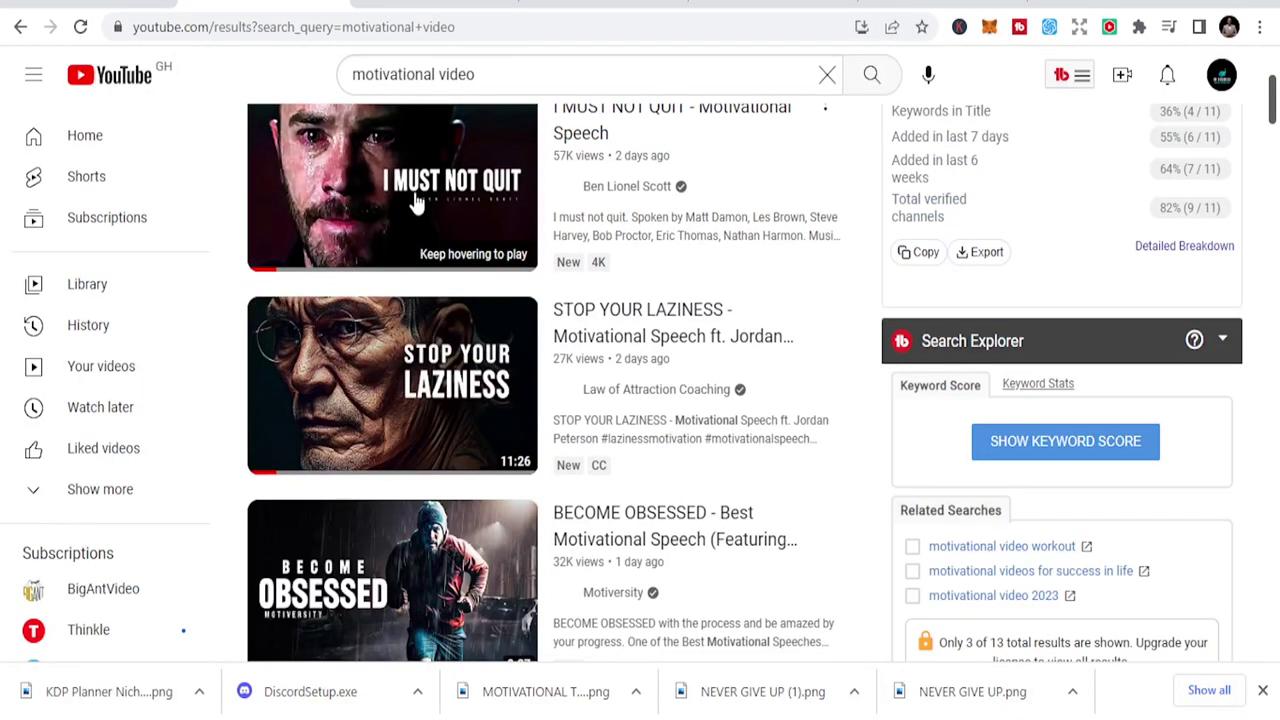
click(417, 210)
click(731, 371)
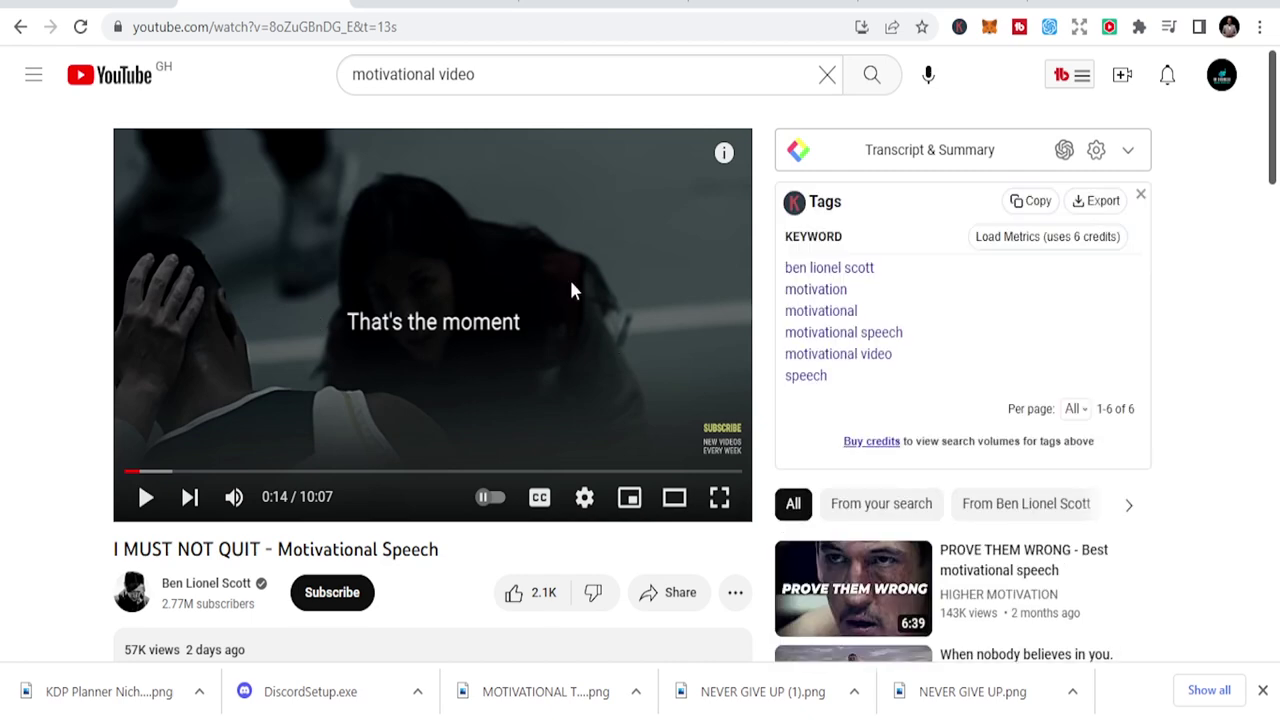
click(237, 497)
click(540, 326)
click(342, 471)
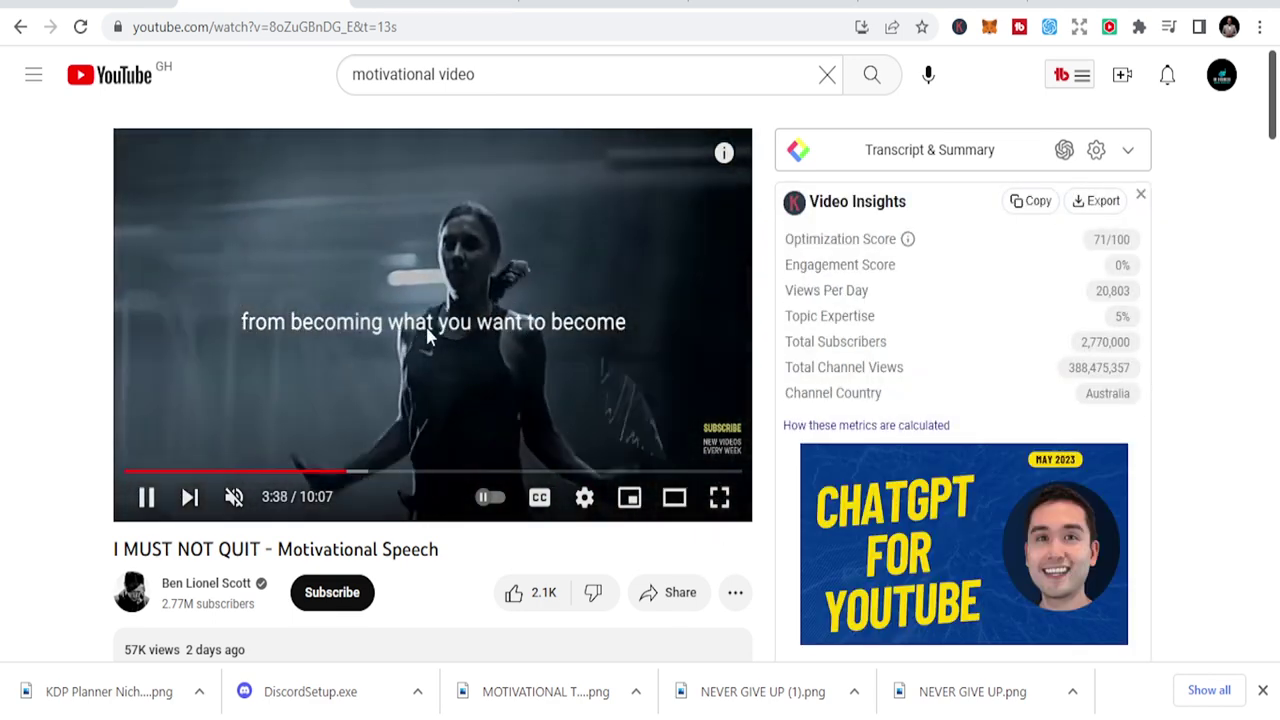
click(426, 330)
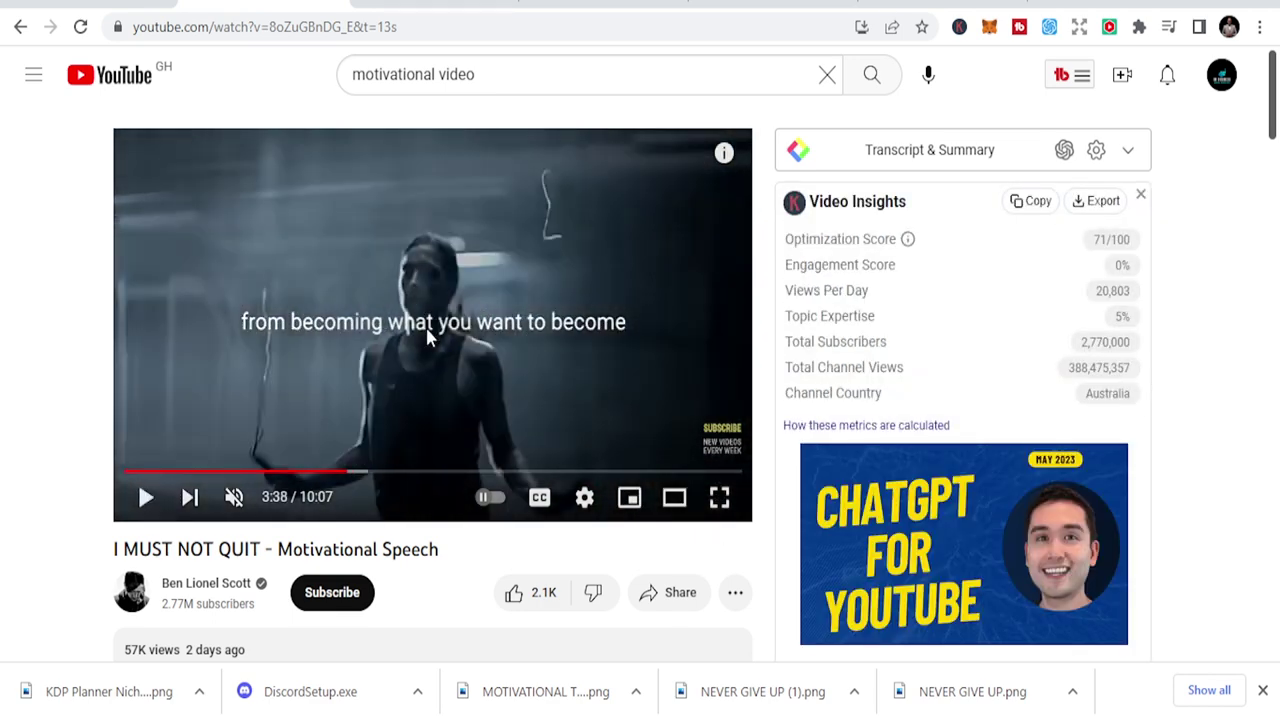
Step: Return to Pexels, switch the search type to Videos and search for "workout"
click(432, 5)
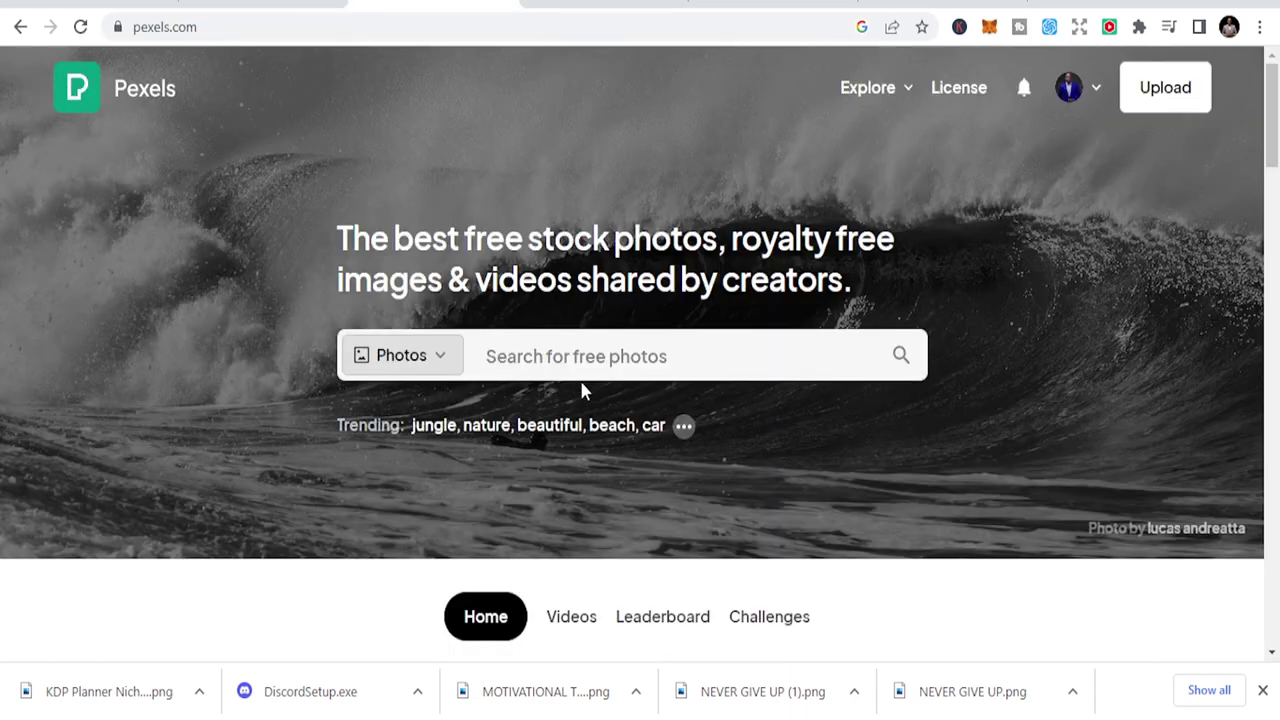
click(396, 340)
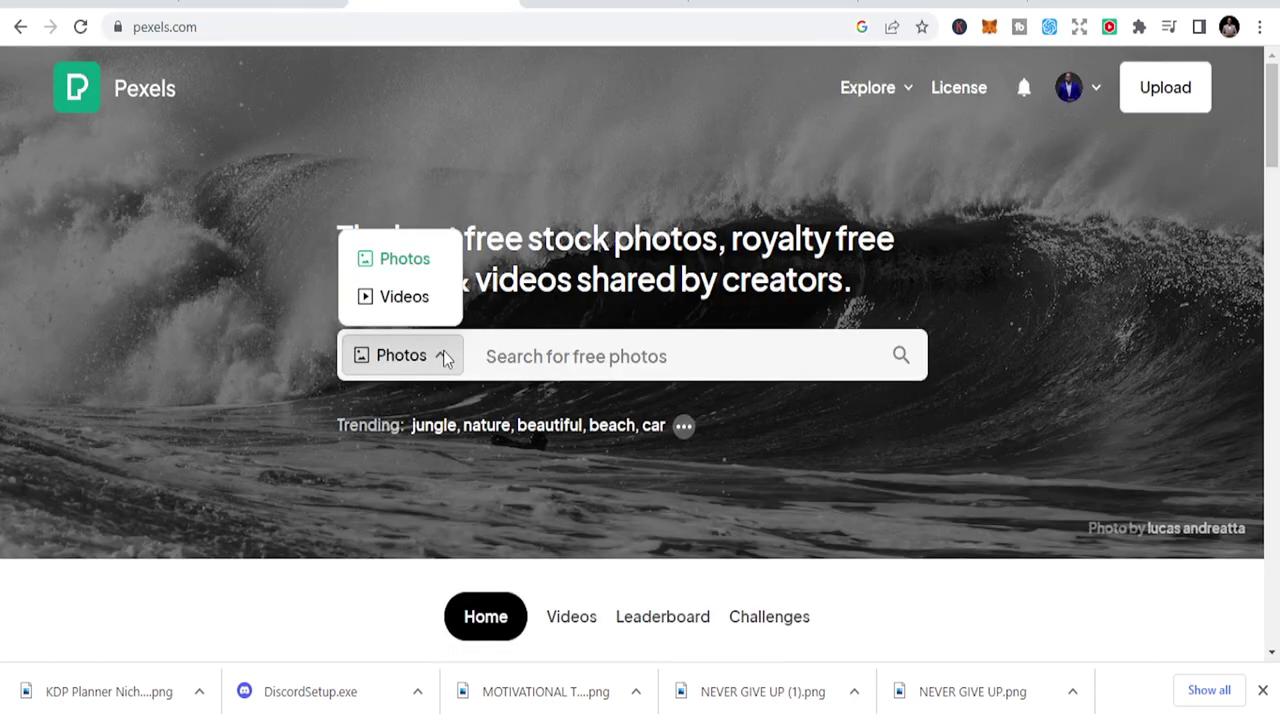
click(405, 296)
click(565, 352)
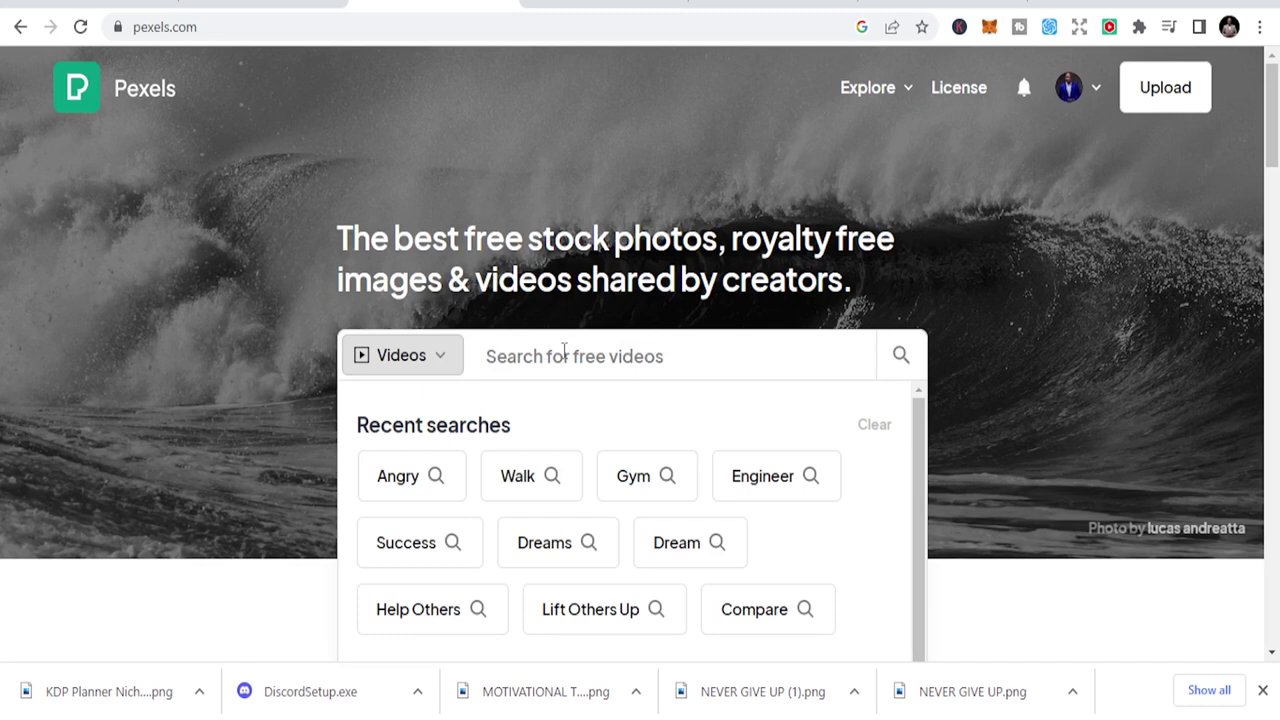
text(workout)
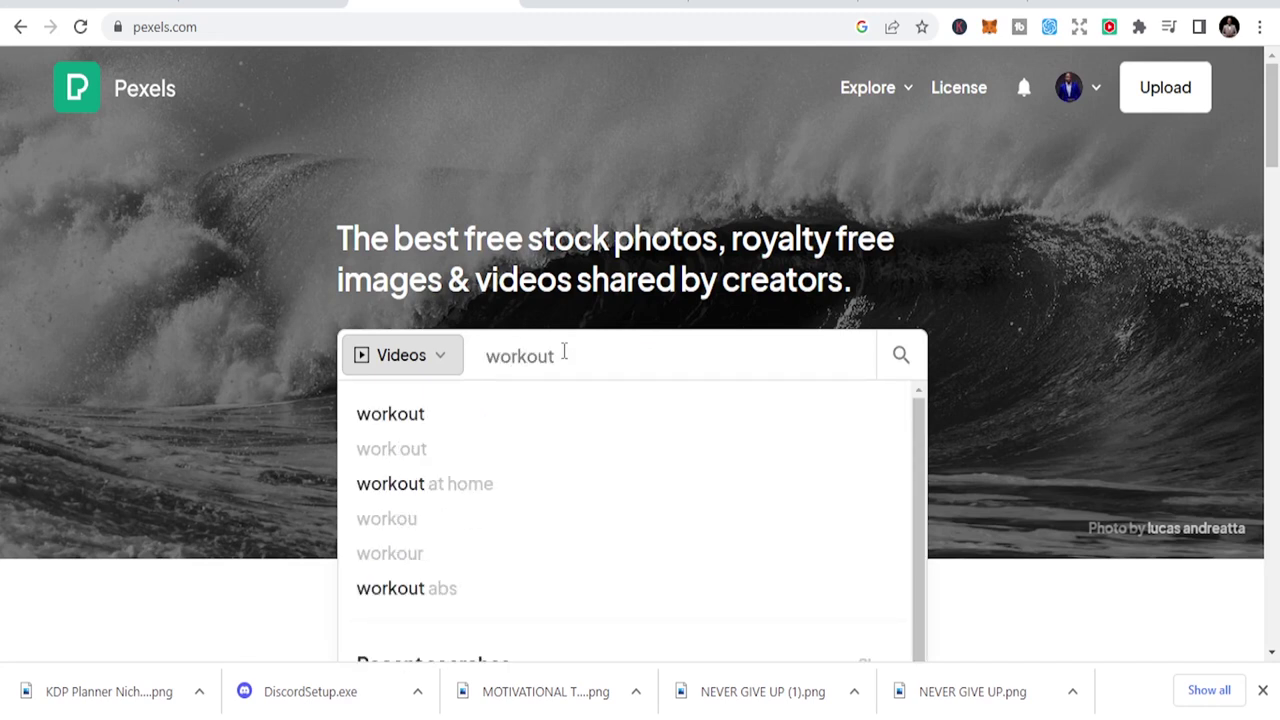
key(Return)
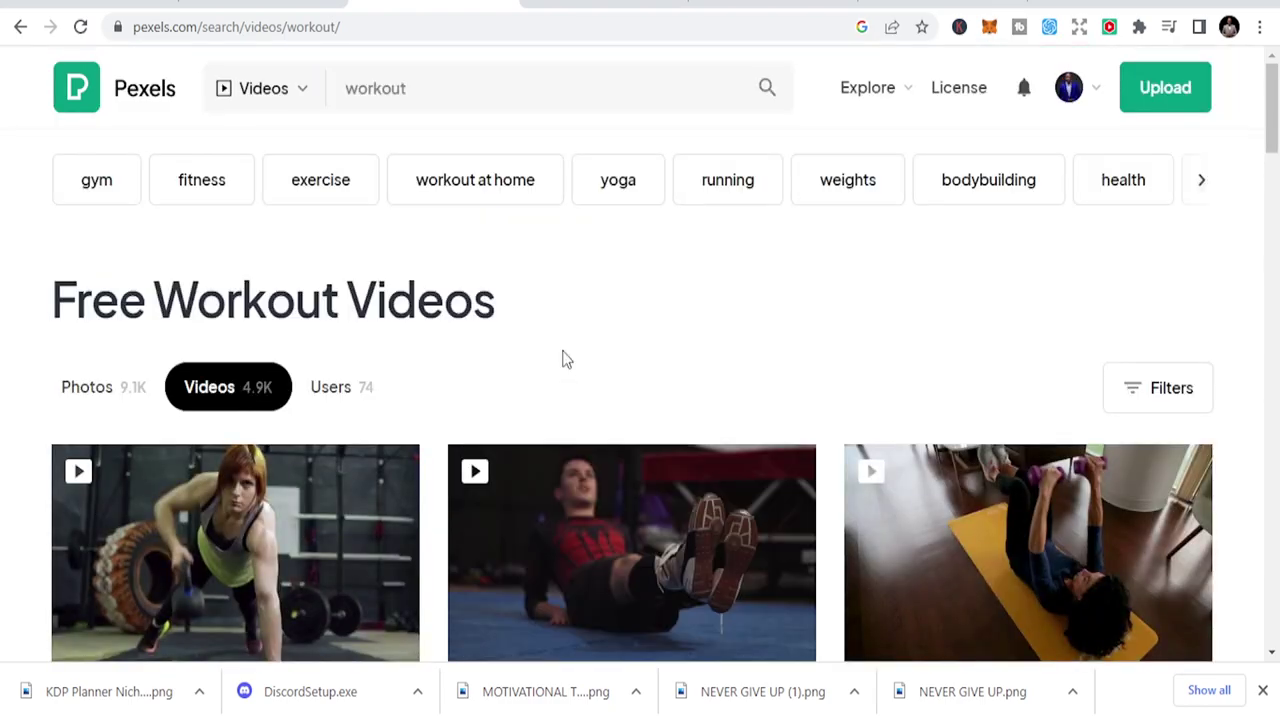
Step: Look through the free workout videos for clips that suit a motivational video
scroll(583, 519, down, 1)
scroll(583, 519, down, 3)
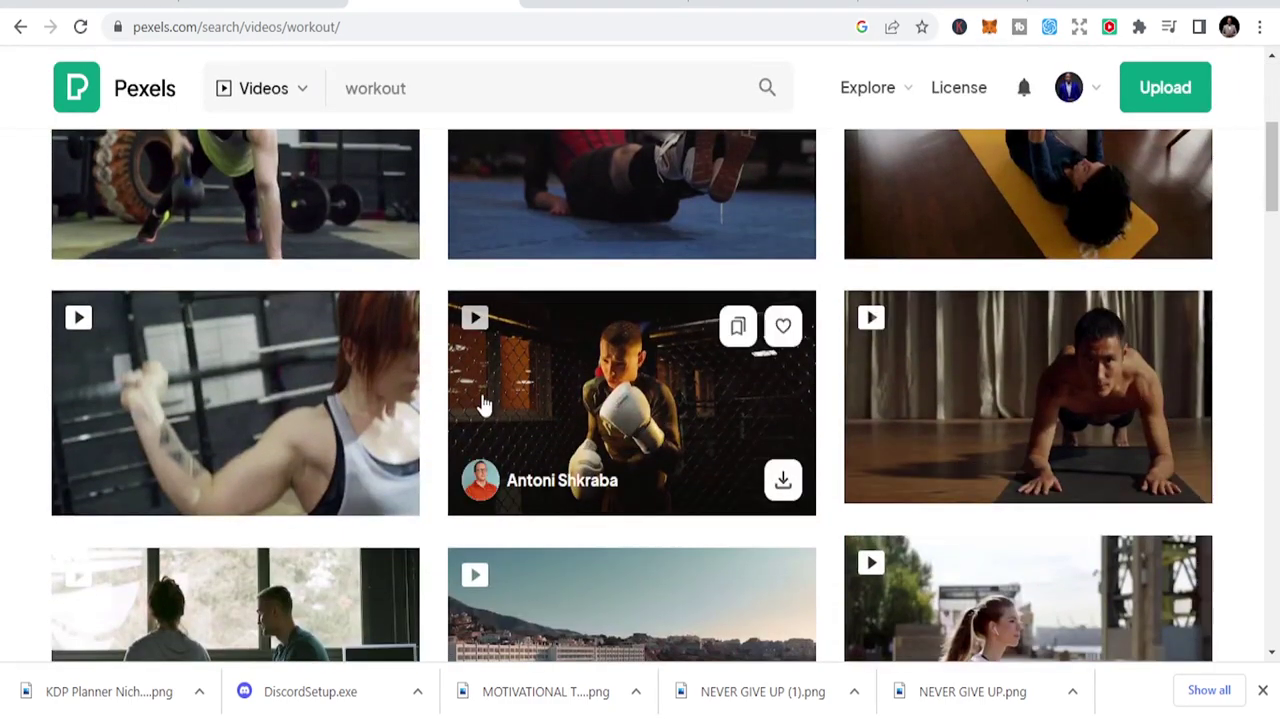
scroll(600, 418, down, 1)
scroll(600, 418, down, 10)
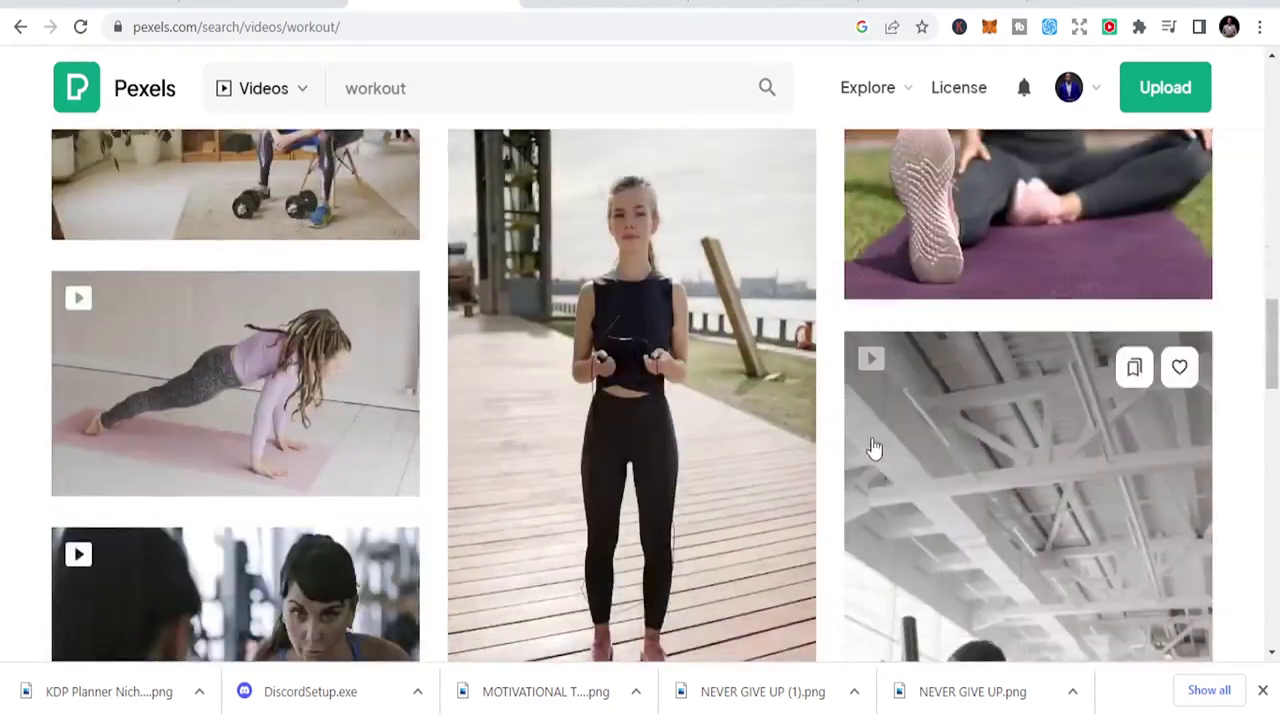
scroll(783, 470, down, 5)
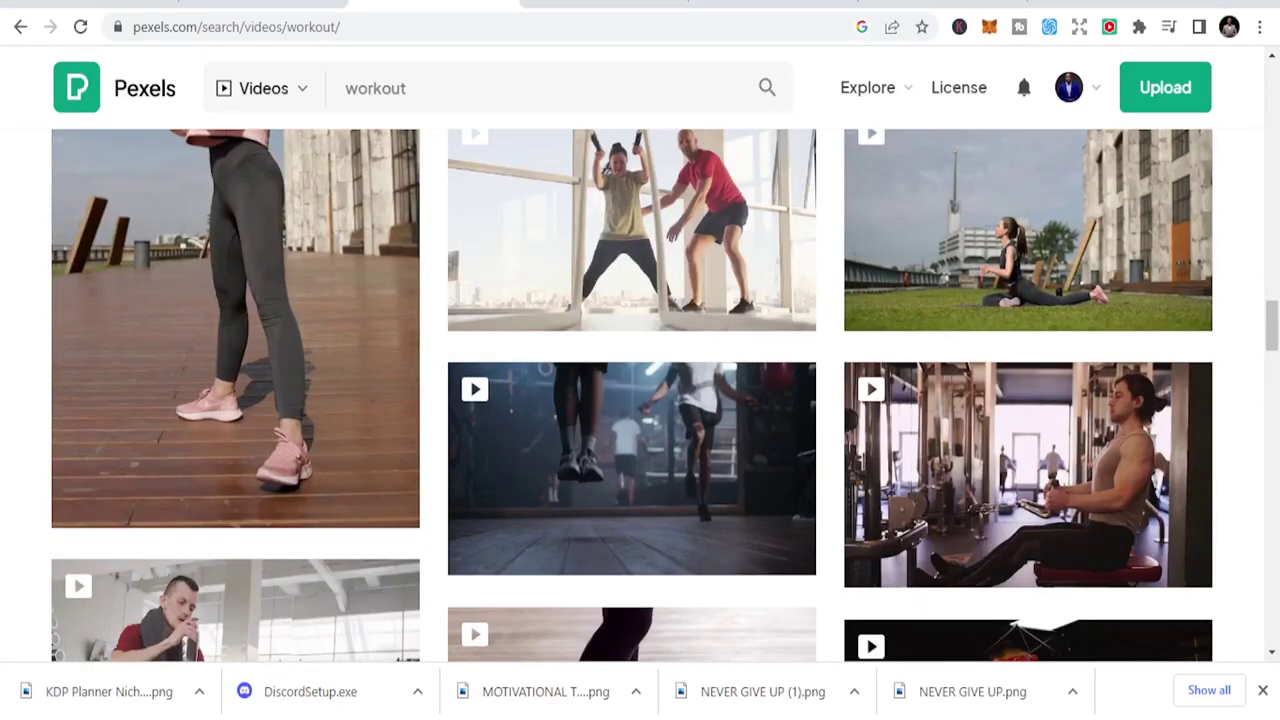
scroll(643, 349, down, 8)
scroll(643, 350, down, 10)
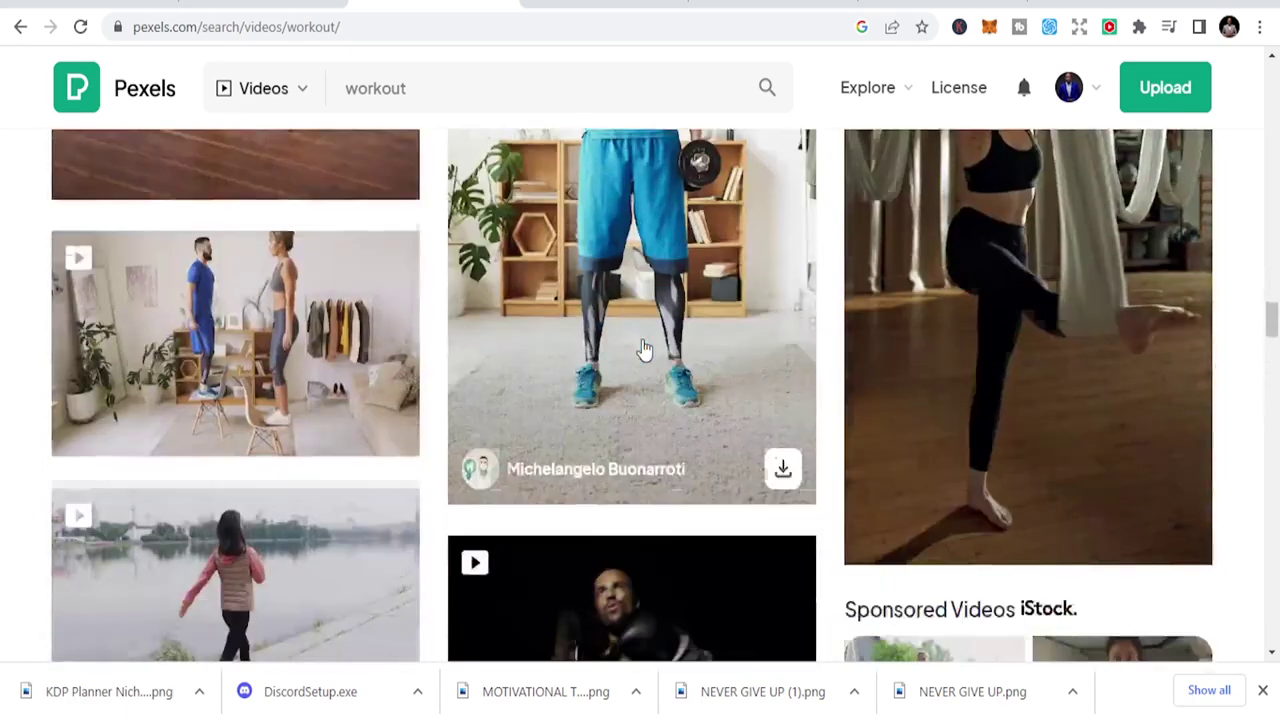
scroll(631, 363, up, 12)
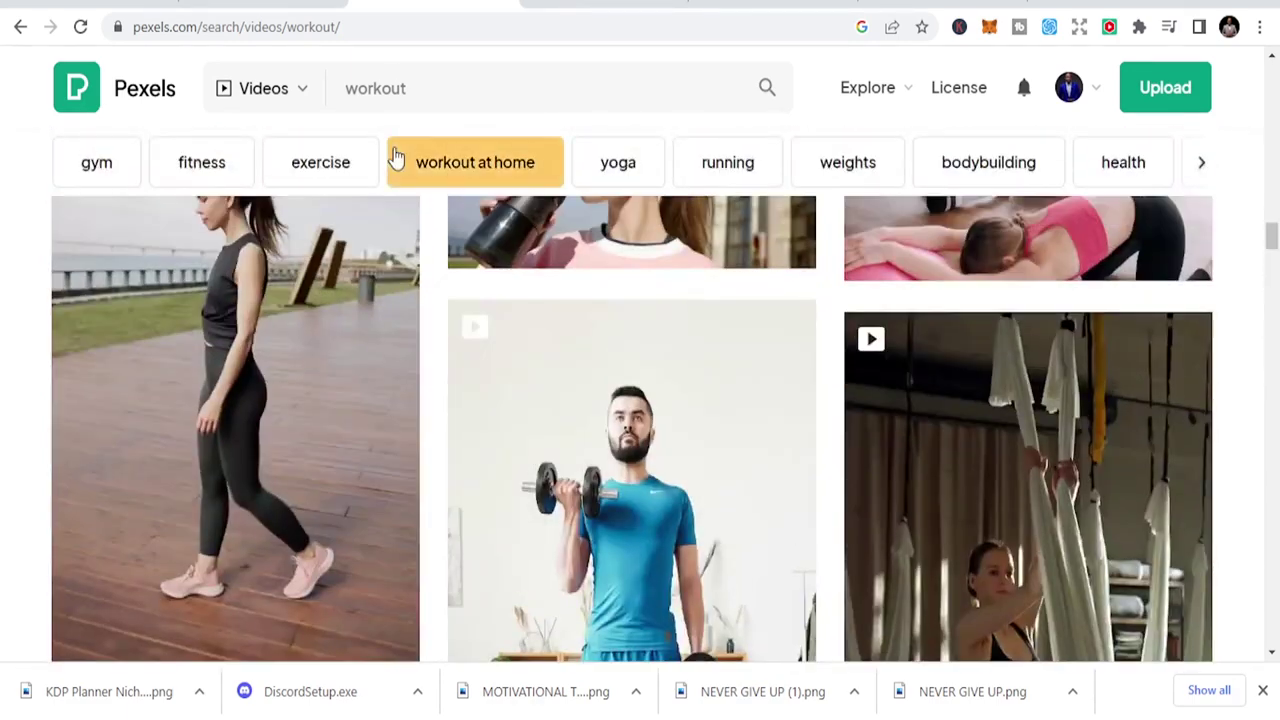
Step: Open the related "running" video search and look over the free running clips
click(729, 162)
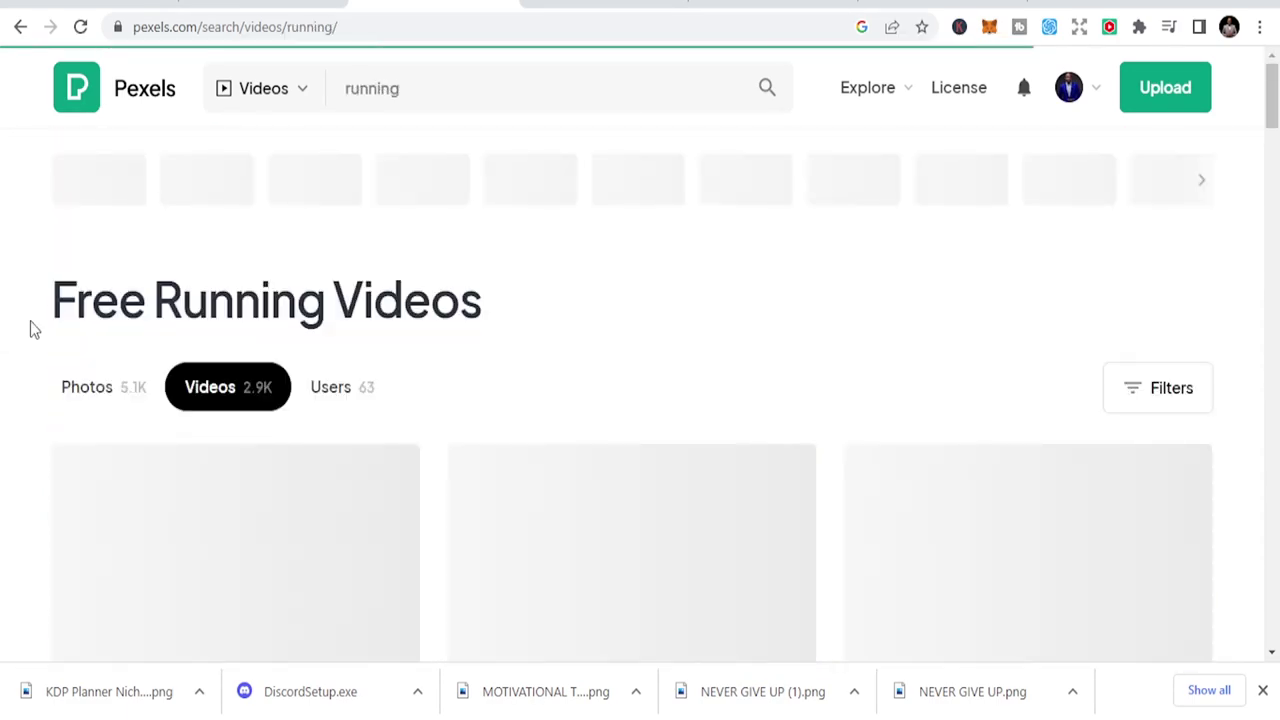
scroll(769, 331, down, 5)
scroll(656, 392, down, 8)
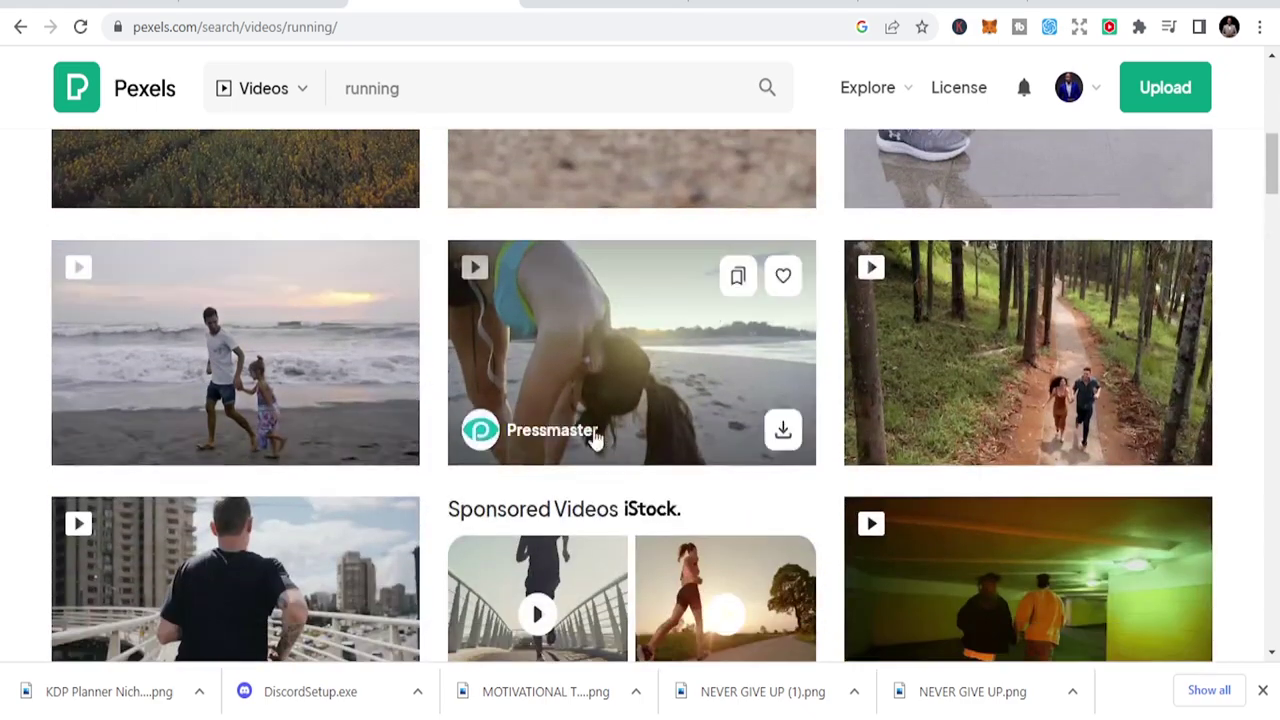
scroll(846, 437, down, 2)
scroll(900, 430, up, 10)
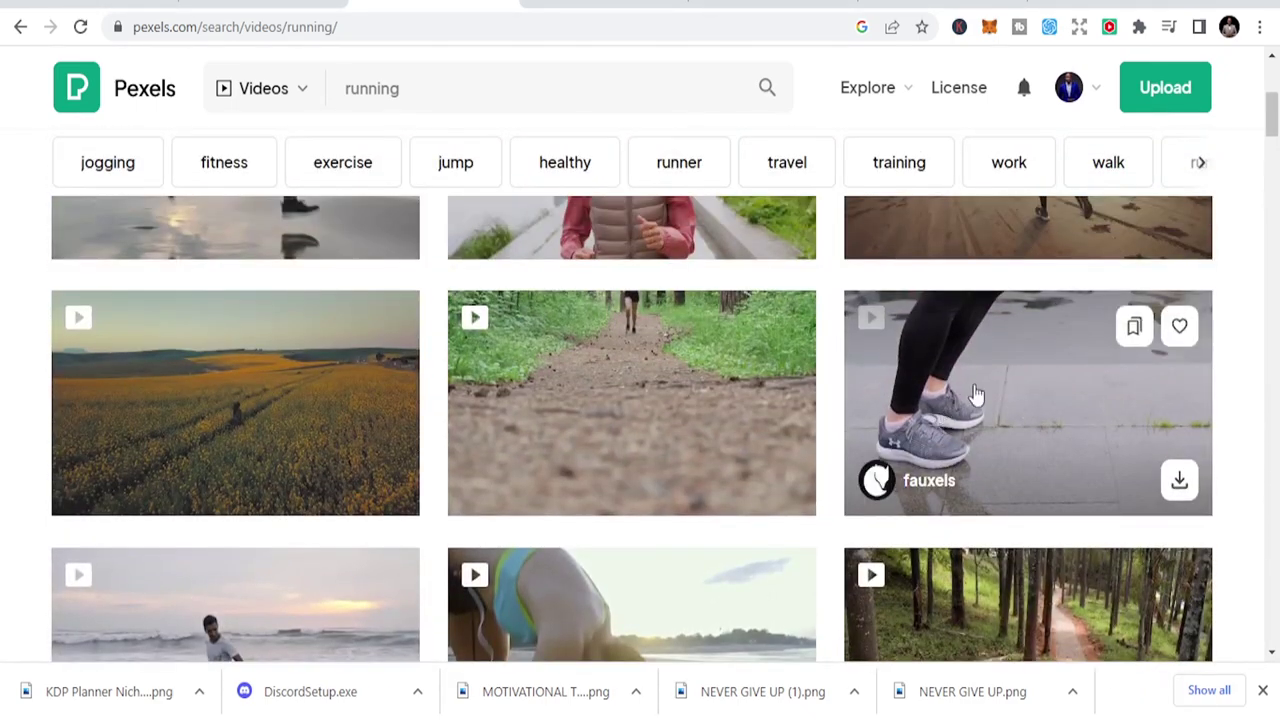
scroll(1000, 420, up, 2)
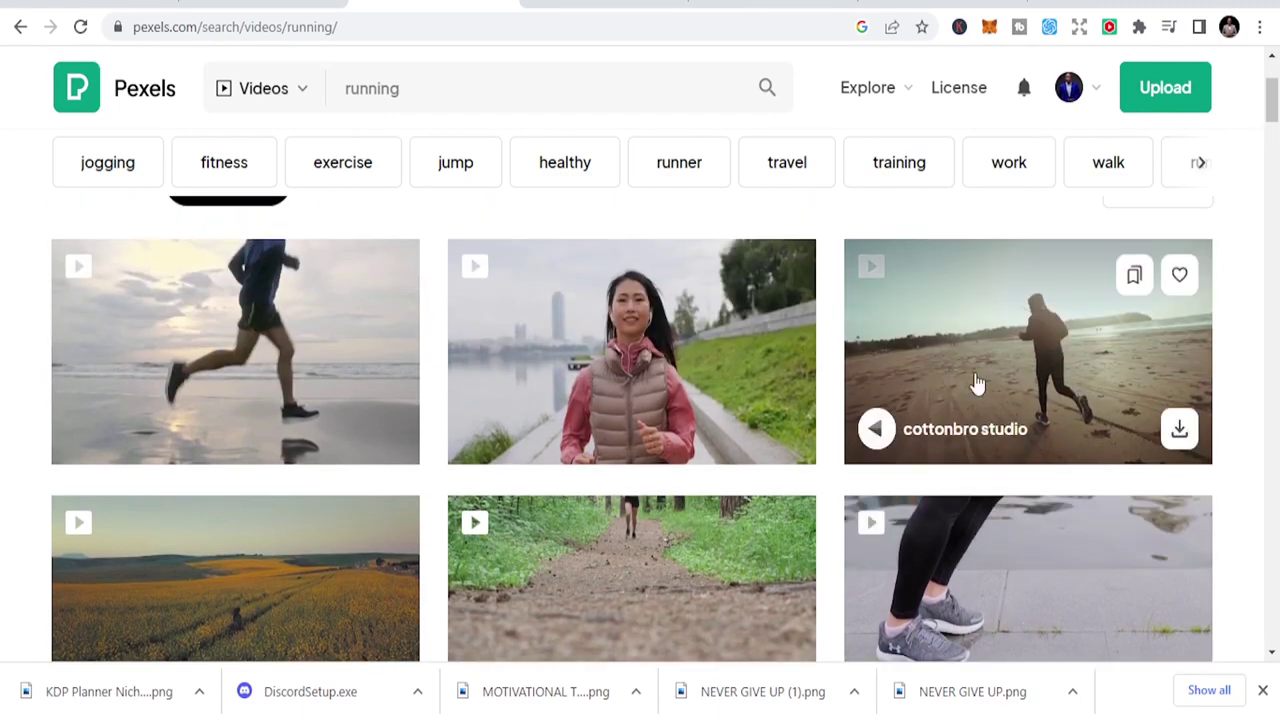
scroll(486, 400, up, 2)
scroll(647, 545, down, 2)
scroll(646, 366, up, 2)
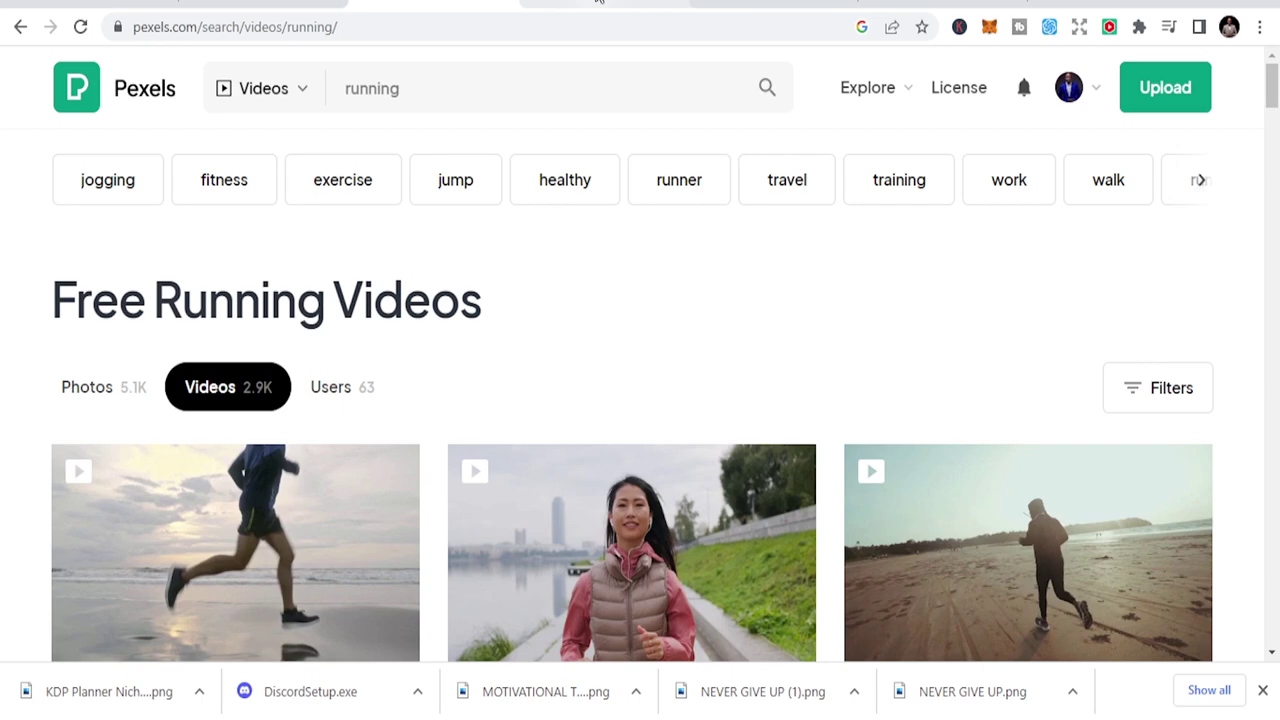
Step: Switch to Clipchamp and create a new video from scratch
click(750, 4)
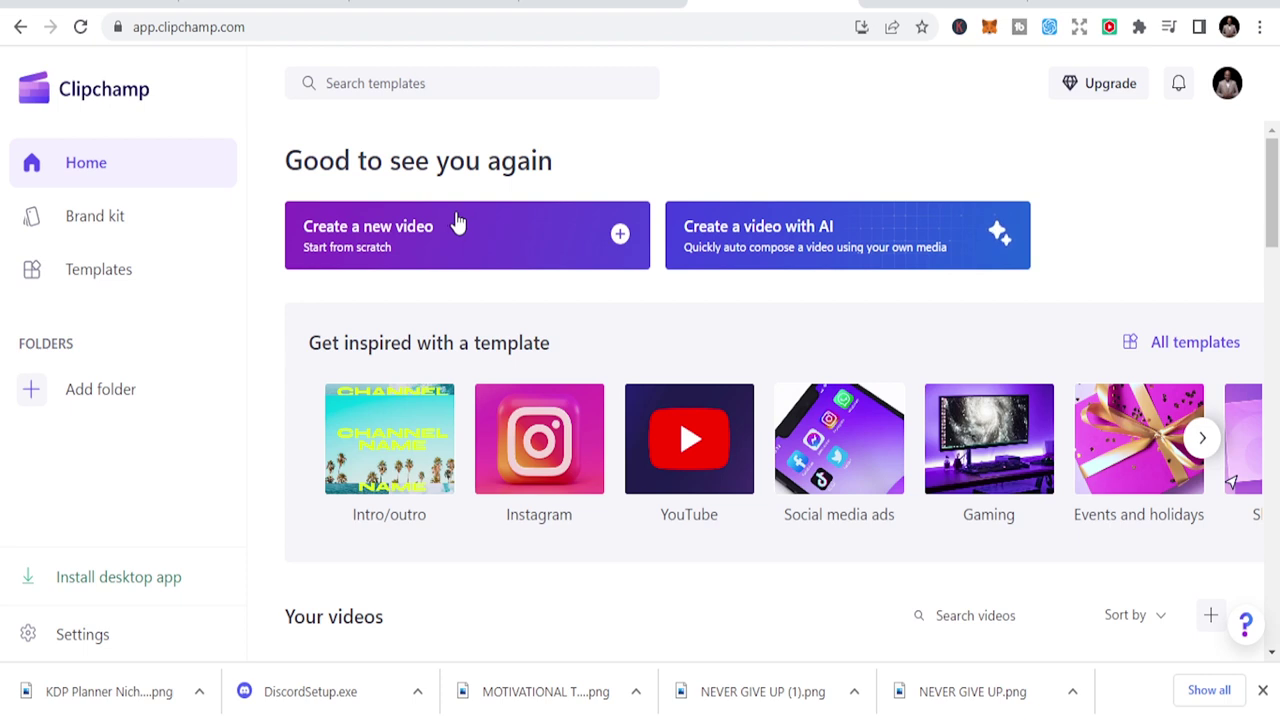
click(450, 225)
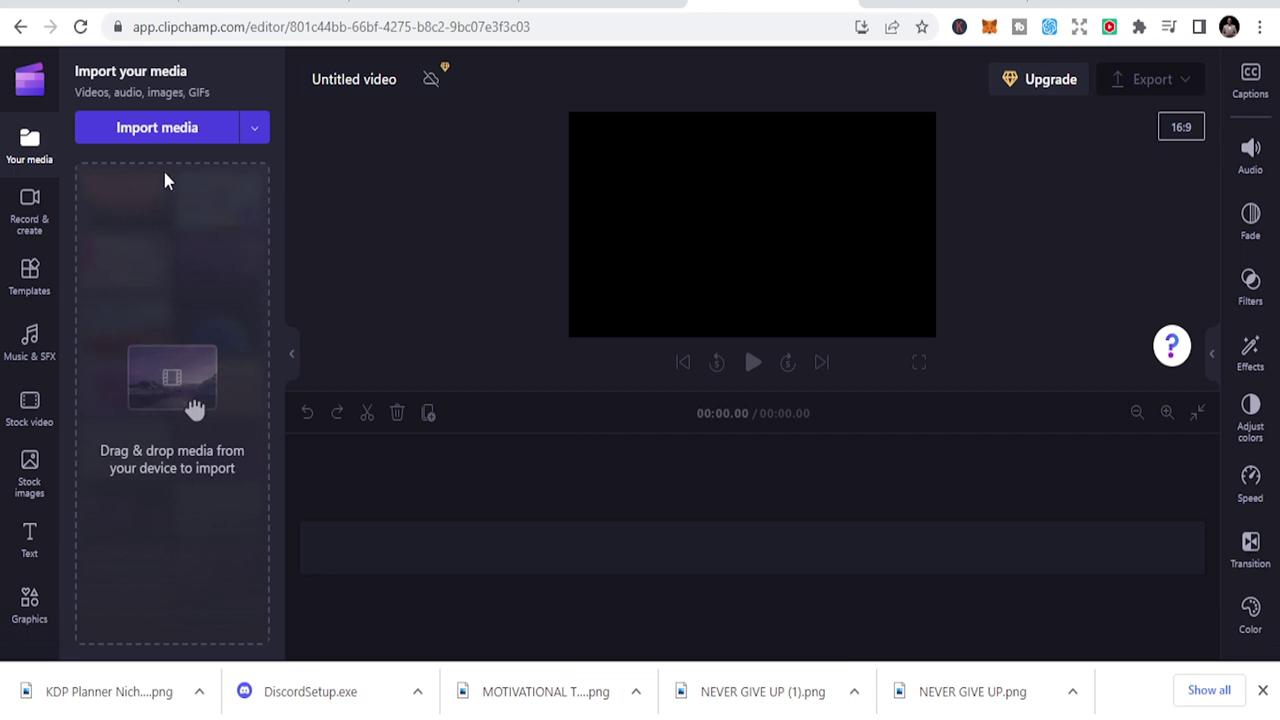
Step: Import the "lift your head up..." audio file and place it at the start of the timeline
click(170, 138)
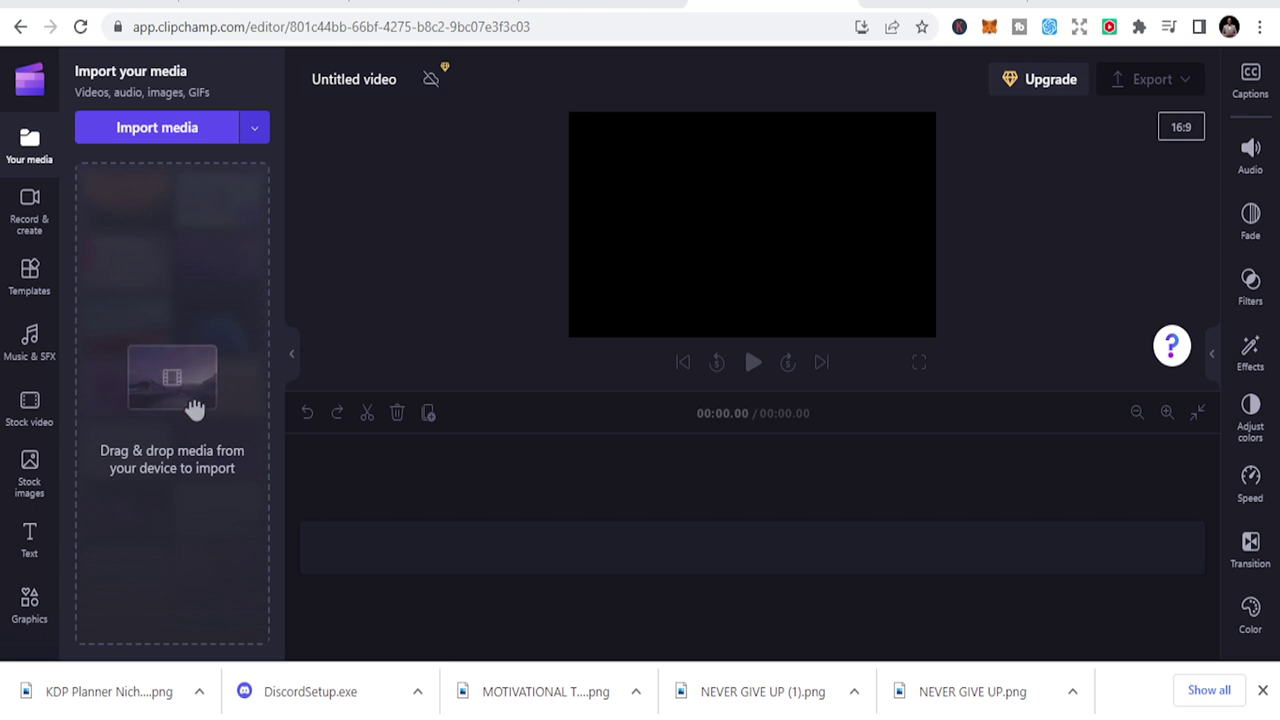
drag(195, 408, 194, 408)
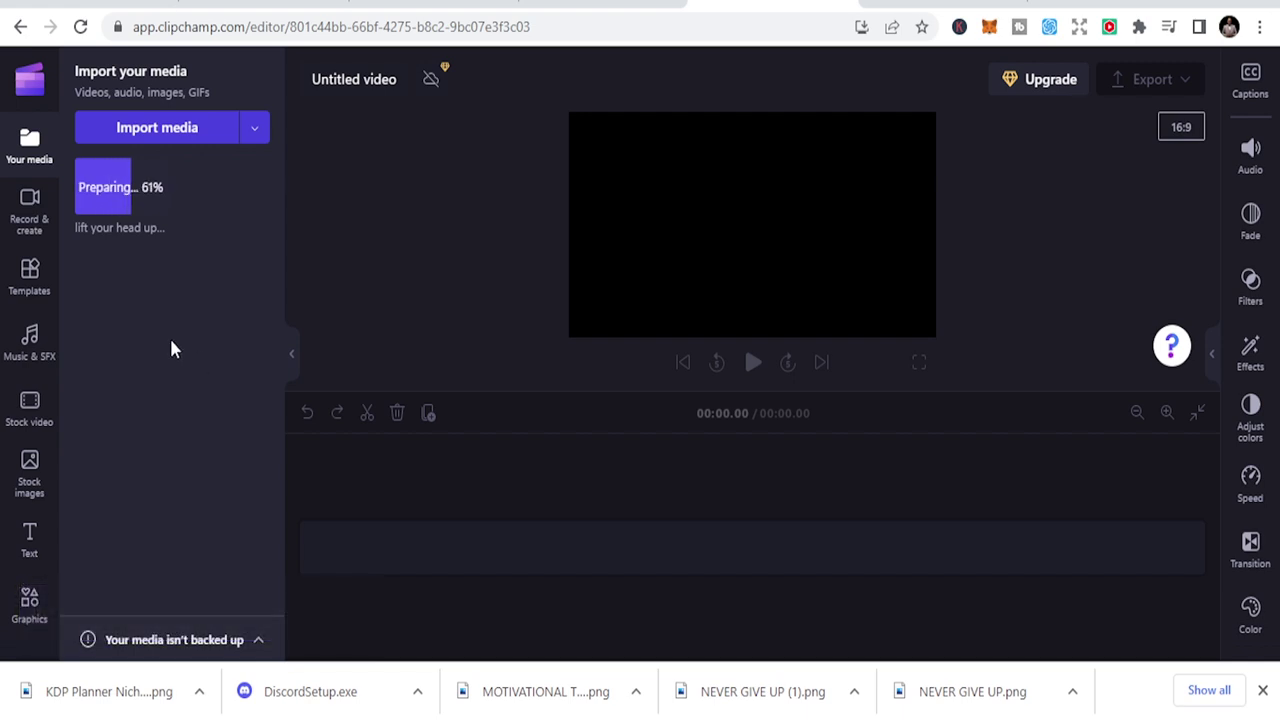
drag(114, 194, 337, 563)
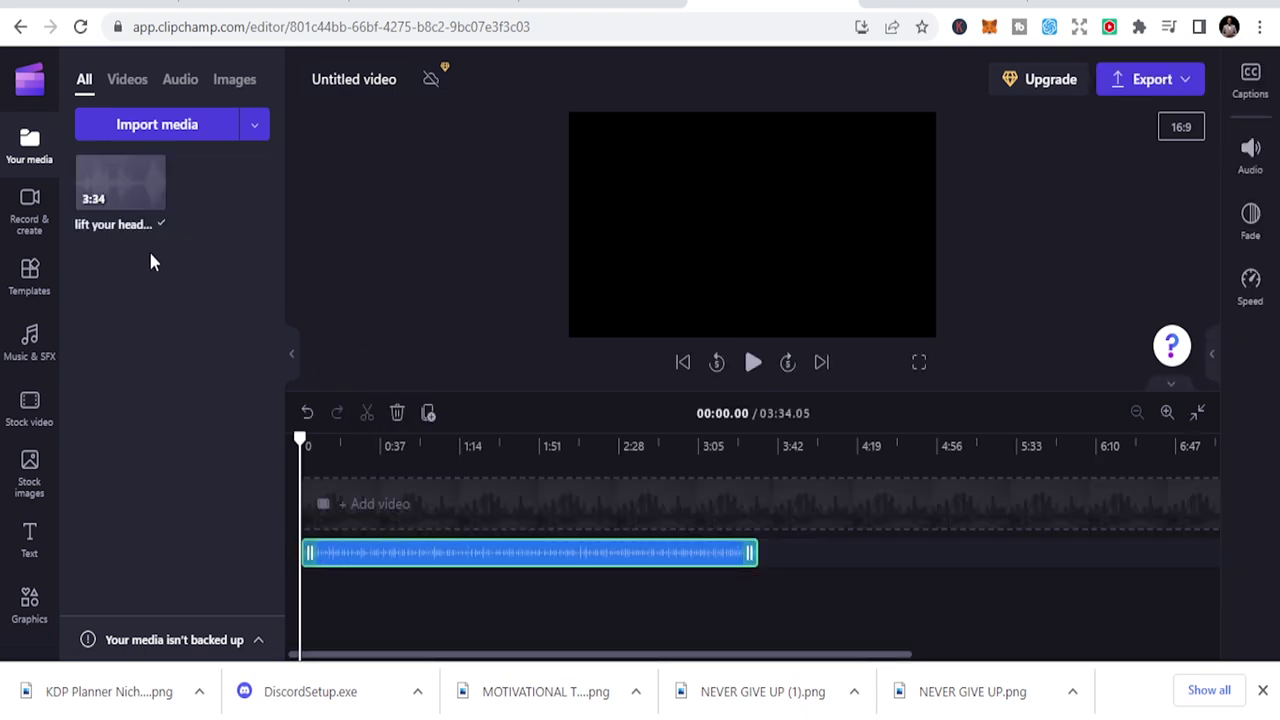
Step: Import the Pexels baseball clip, place it at the start of the video track above the speech audio, and preview it
click(160, 138)
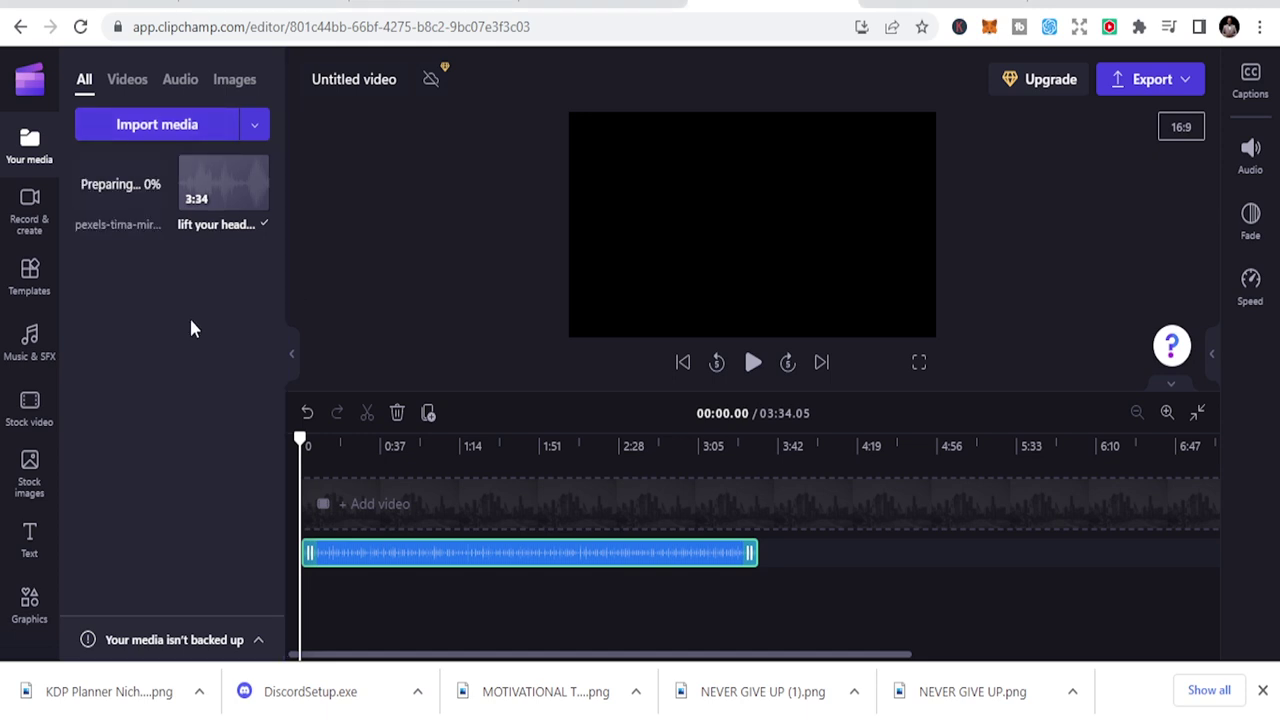
mouse_move(117, 197)
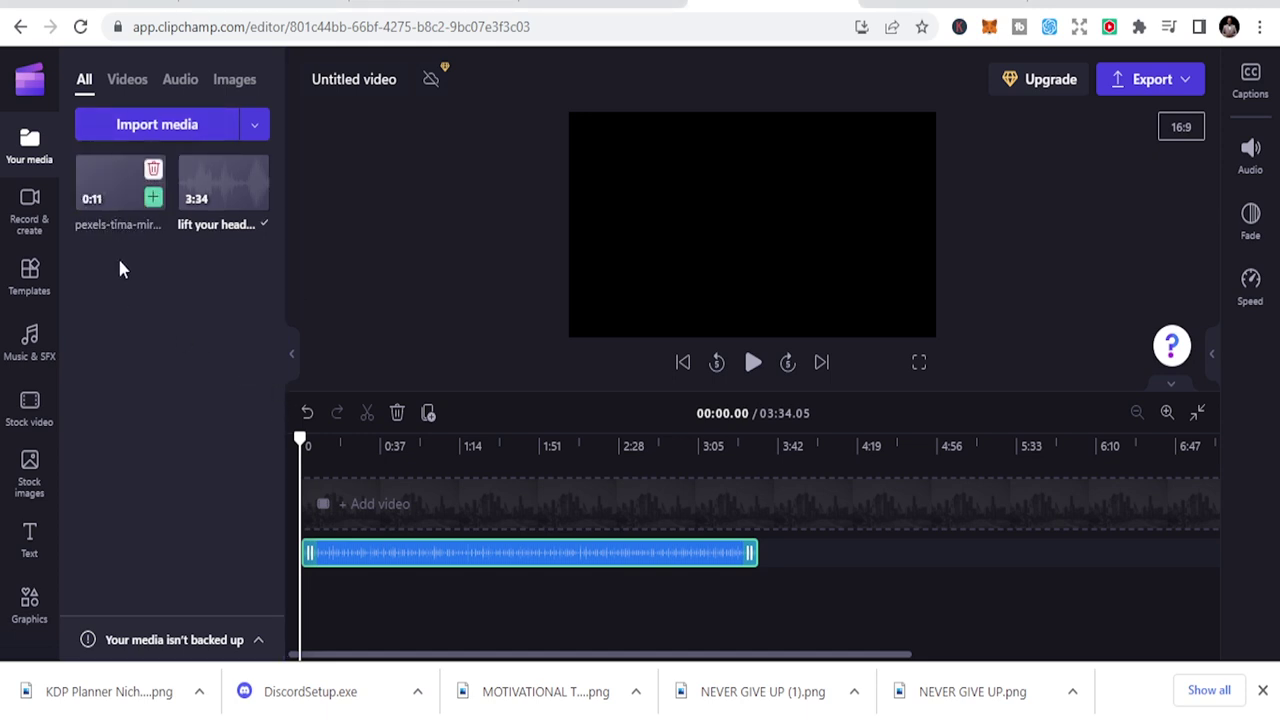
drag(108, 180, 331, 503)
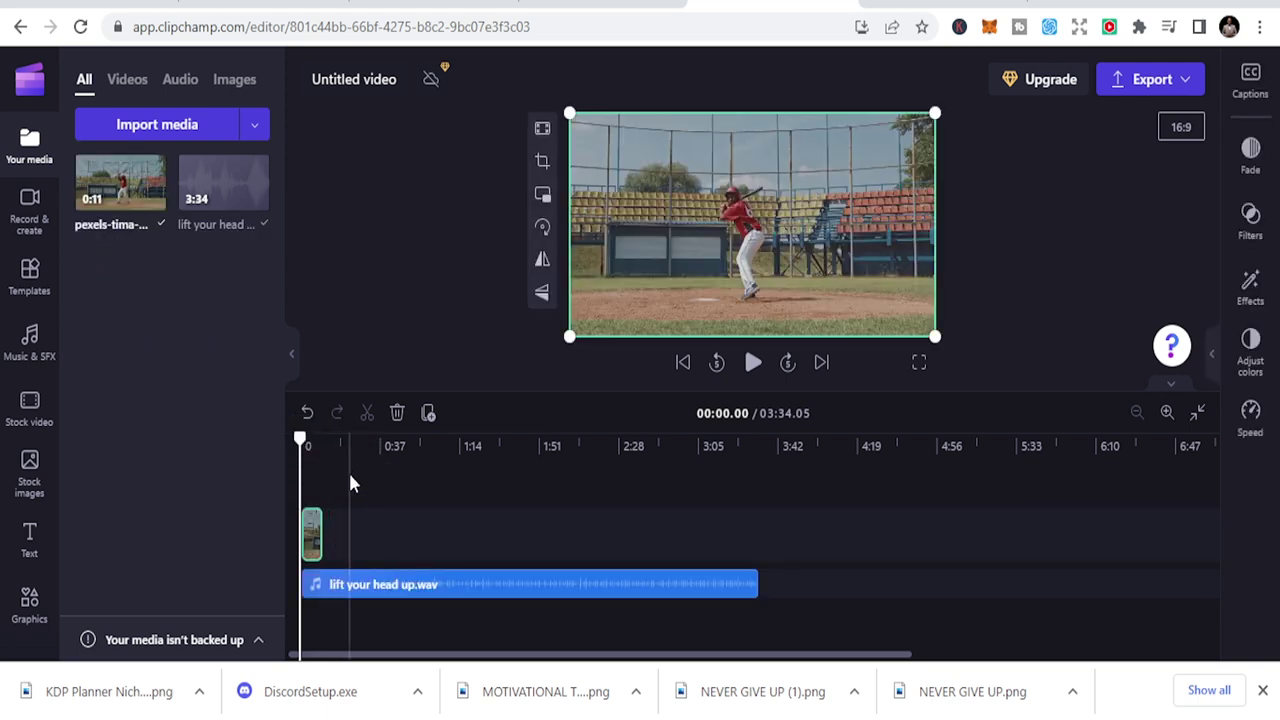
key(space)
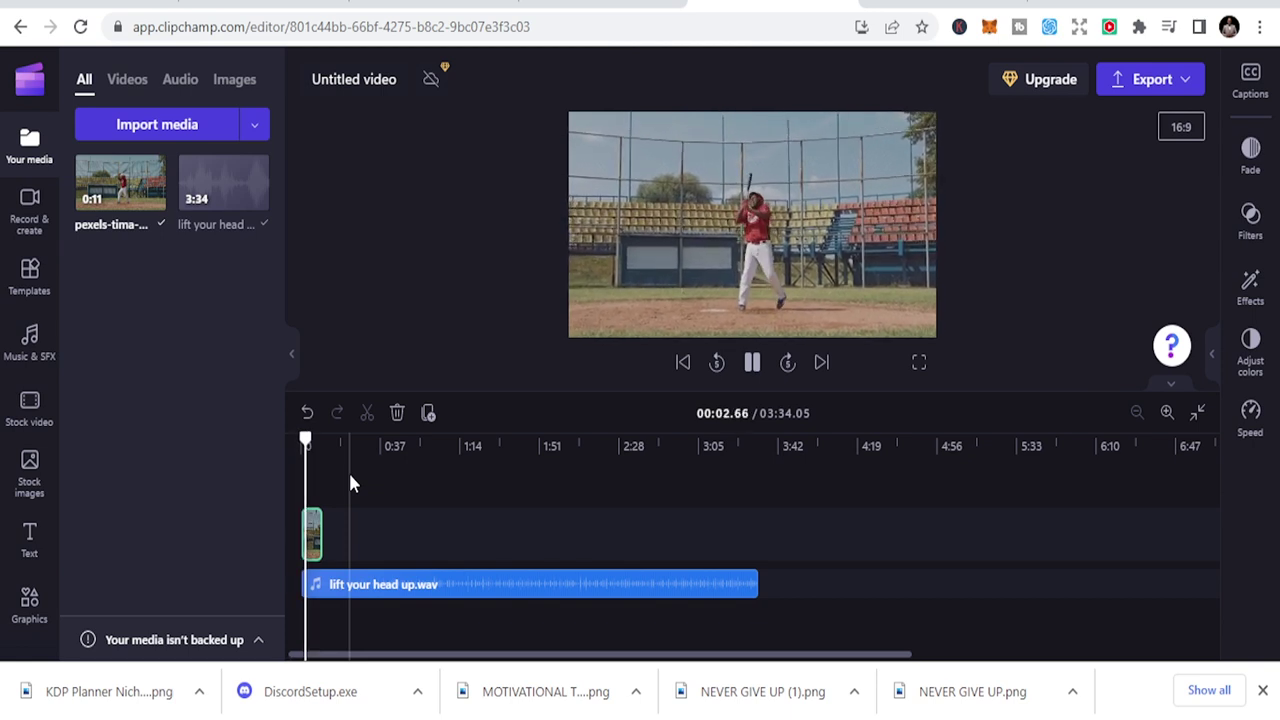
key(space)
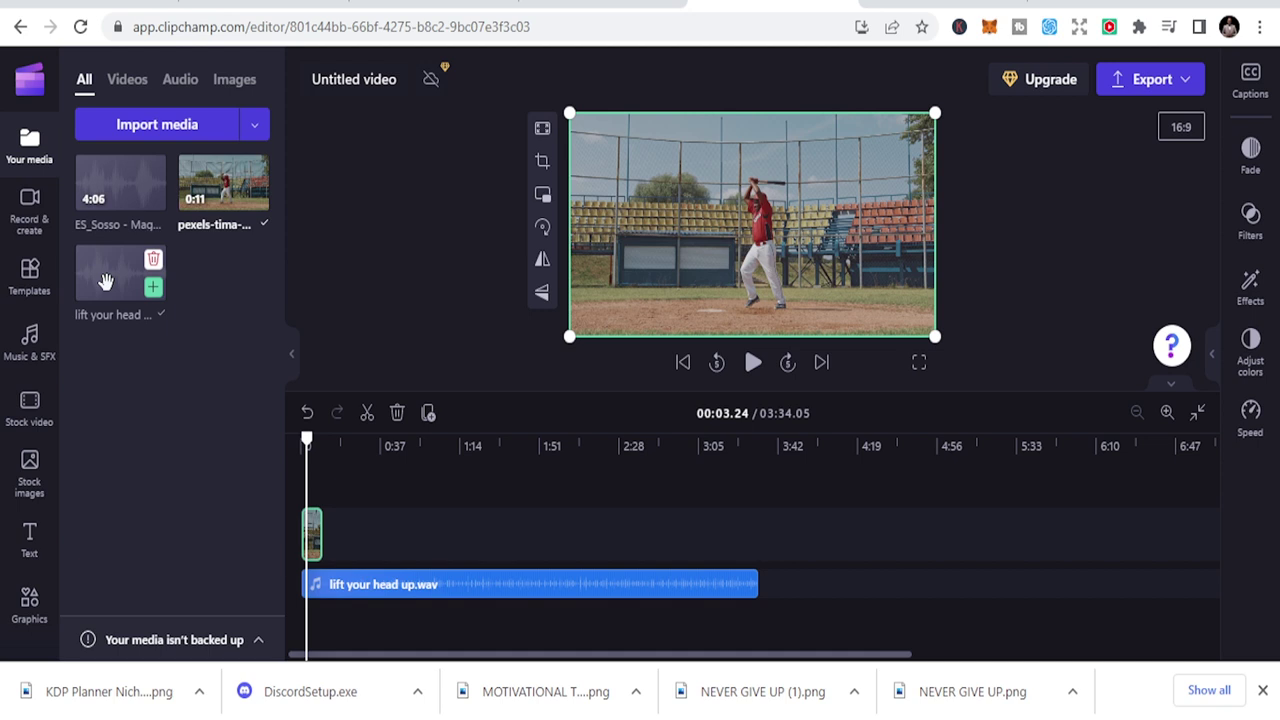
Step: Place the imported ES_Sosso music at the timeline start on its own track below the speech, and preview the mix
drag(120, 185, 337, 644)
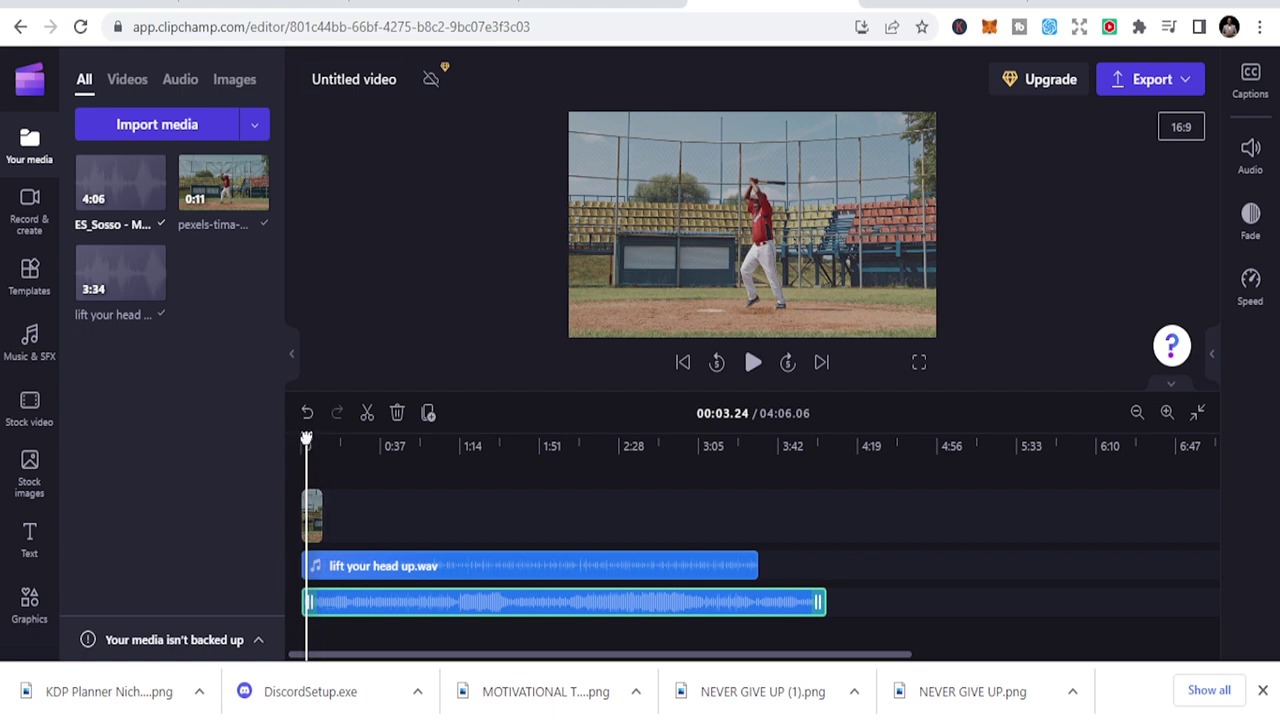
drag(306, 440, 298, 444)
key(space)
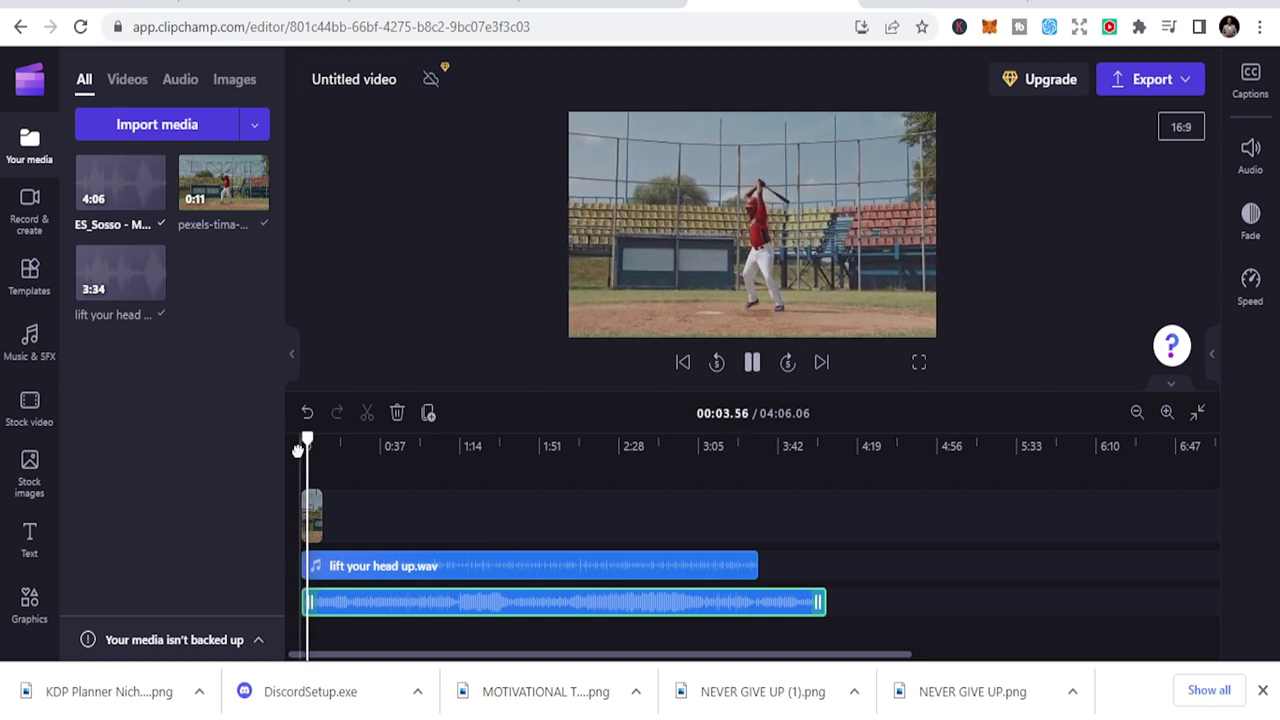
key(space)
key(space)
key(space)
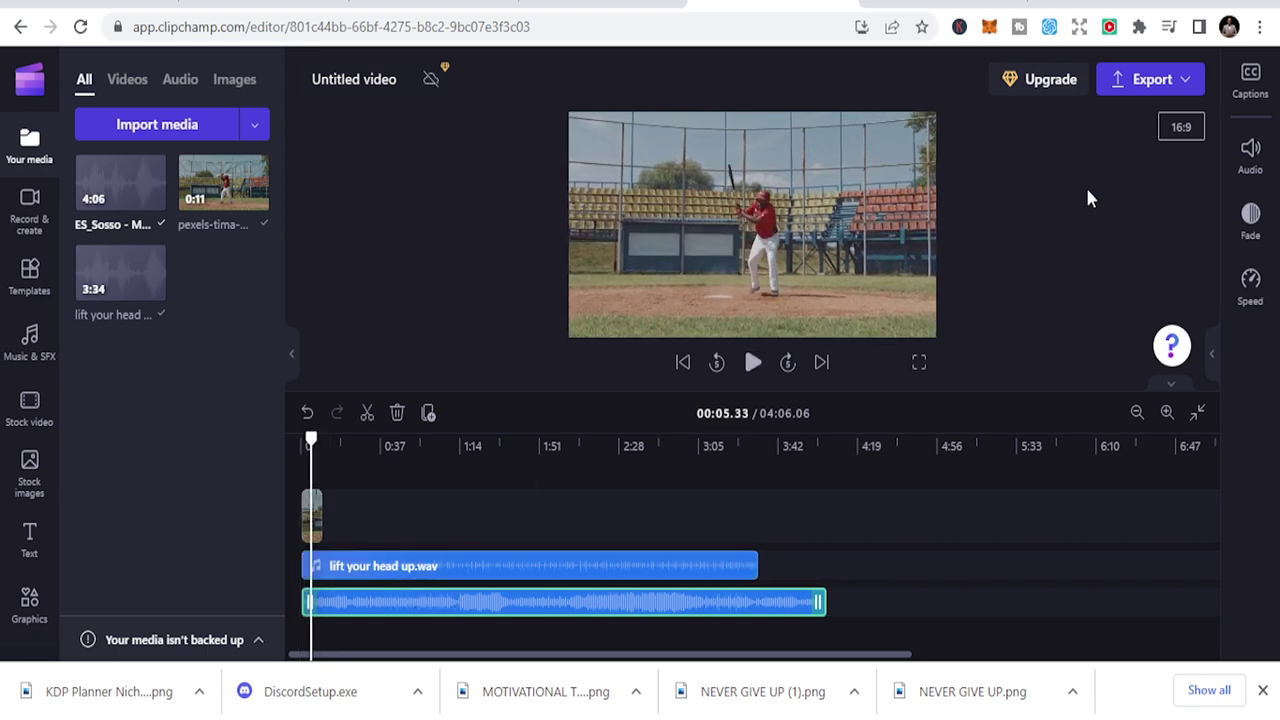
Step: Lower the ES_Sosso background music's volume to 45% and play the mix from the start of the timeline
click(1250, 150)
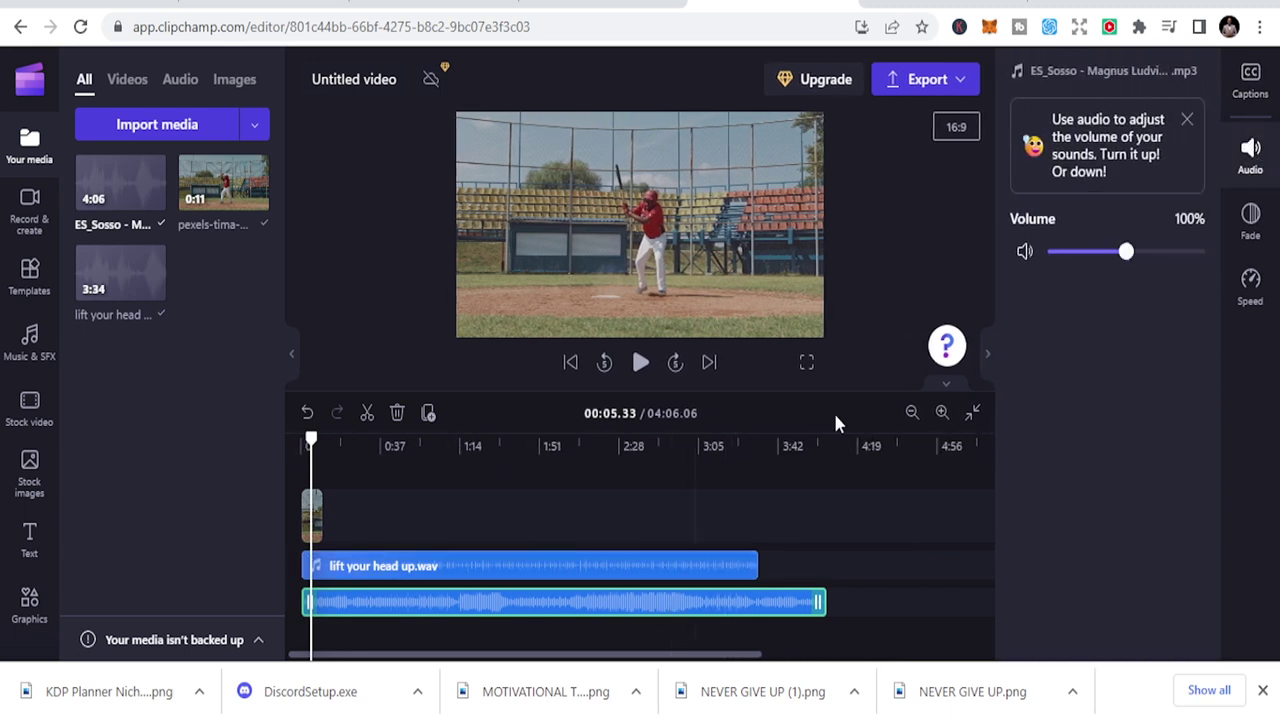
drag(1124, 254, 1082, 251)
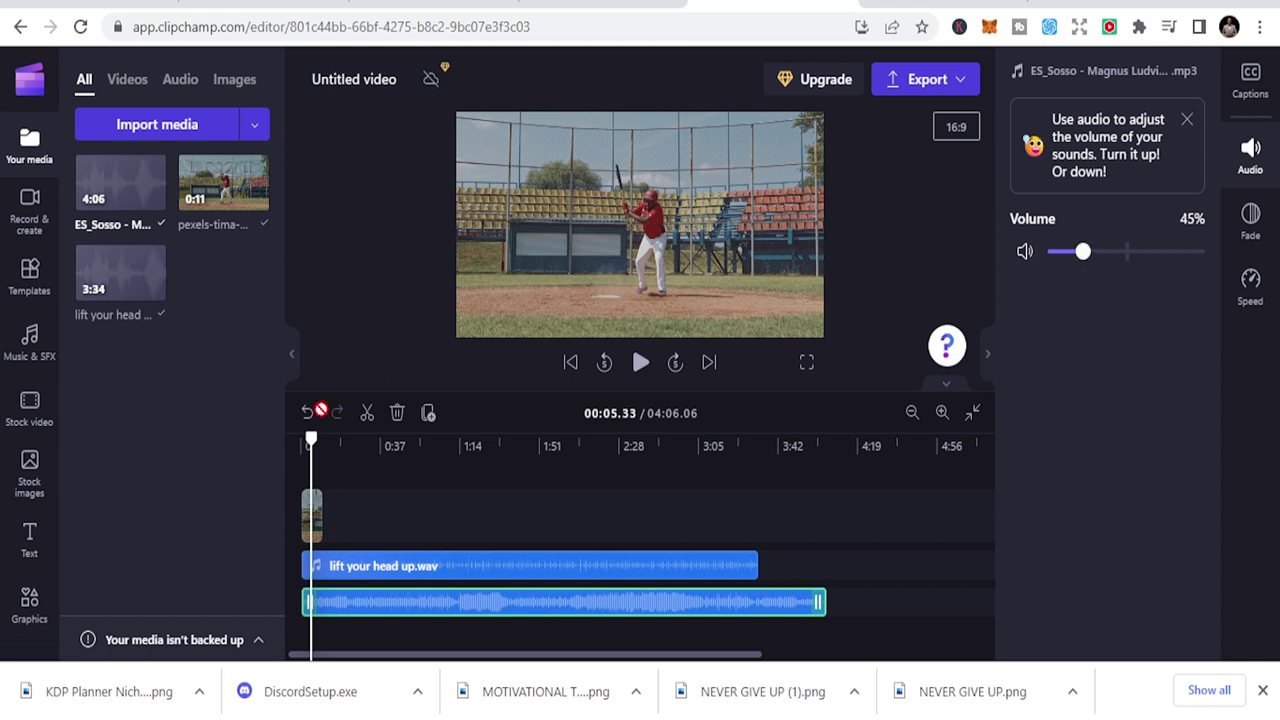
drag(312, 437, 301, 437)
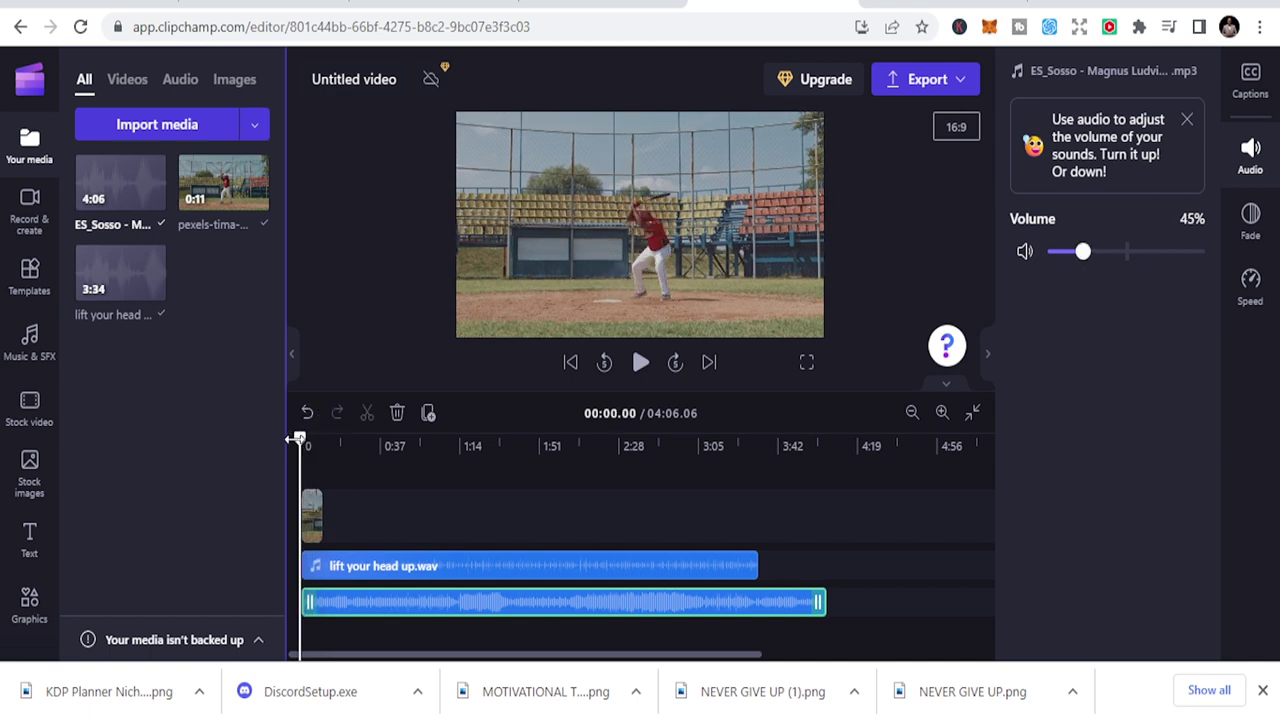
click(640, 362)
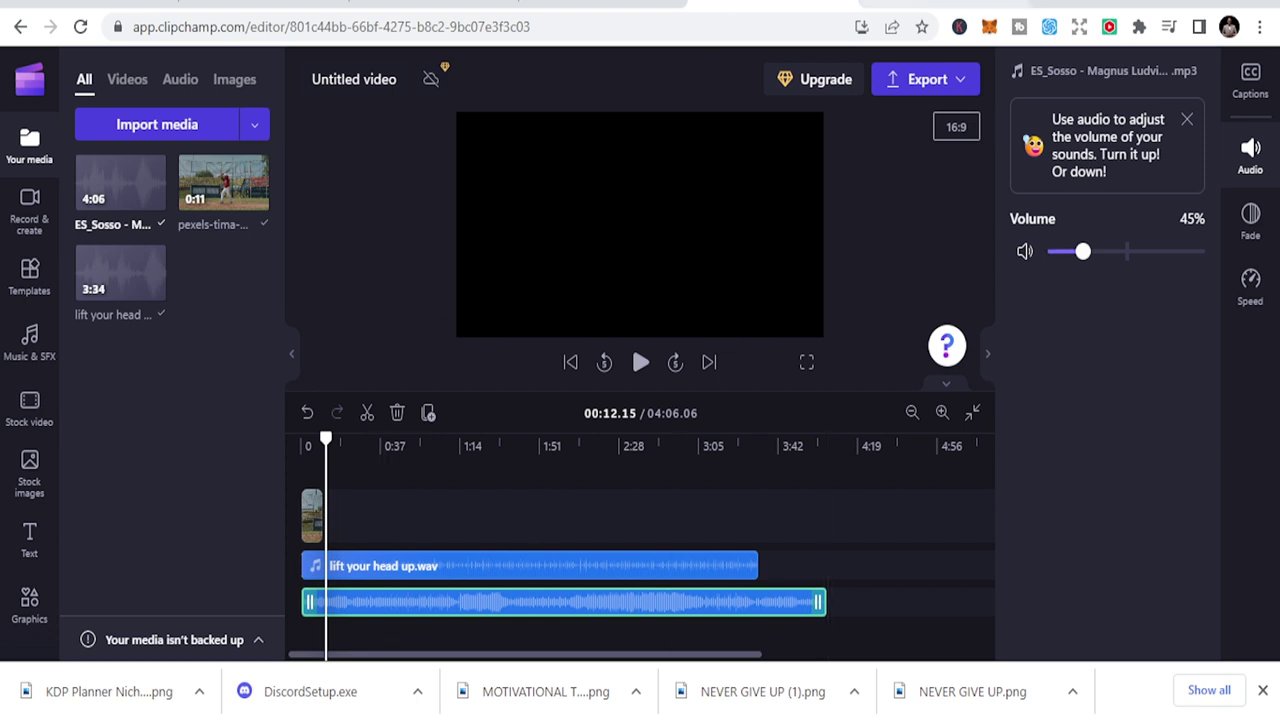
Step: Switch to Canva, open the first NEVER GIVE UP YouTube thumbnail from the recent designs, and look over both pages
key(ctrl+Tab)
scroll(963, 370, up, 1)
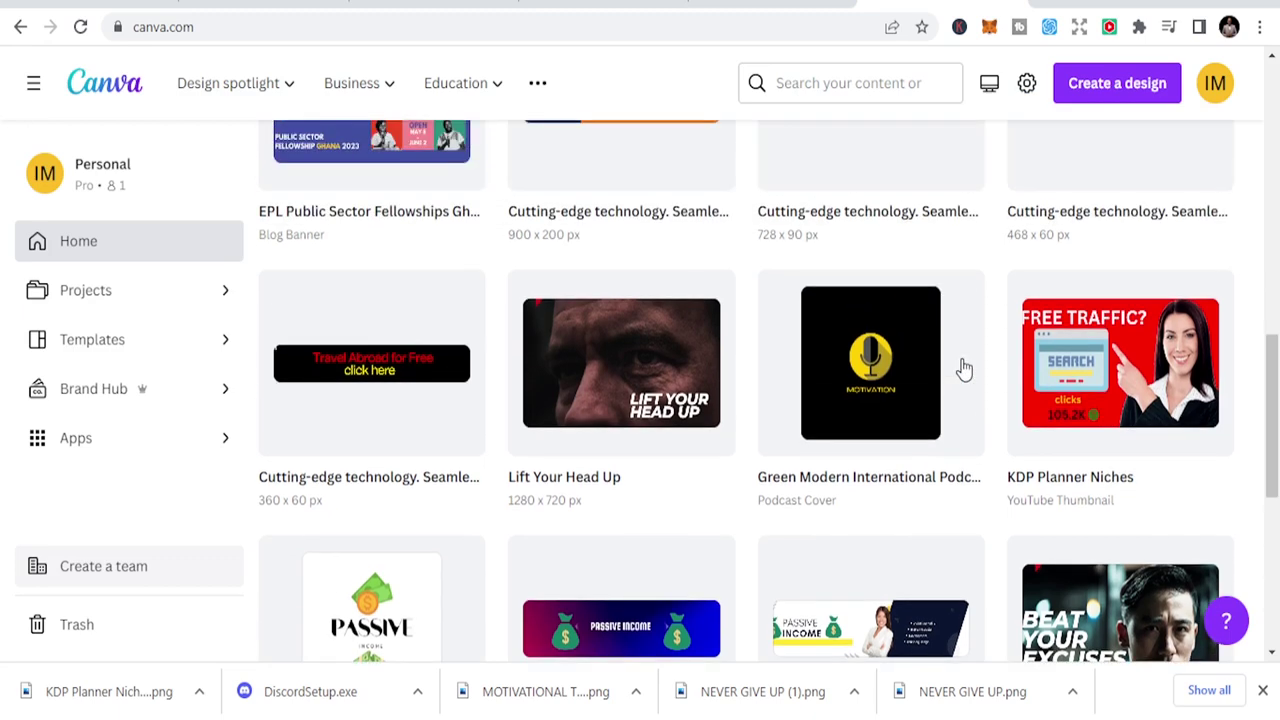
scroll(963, 370, up, 7)
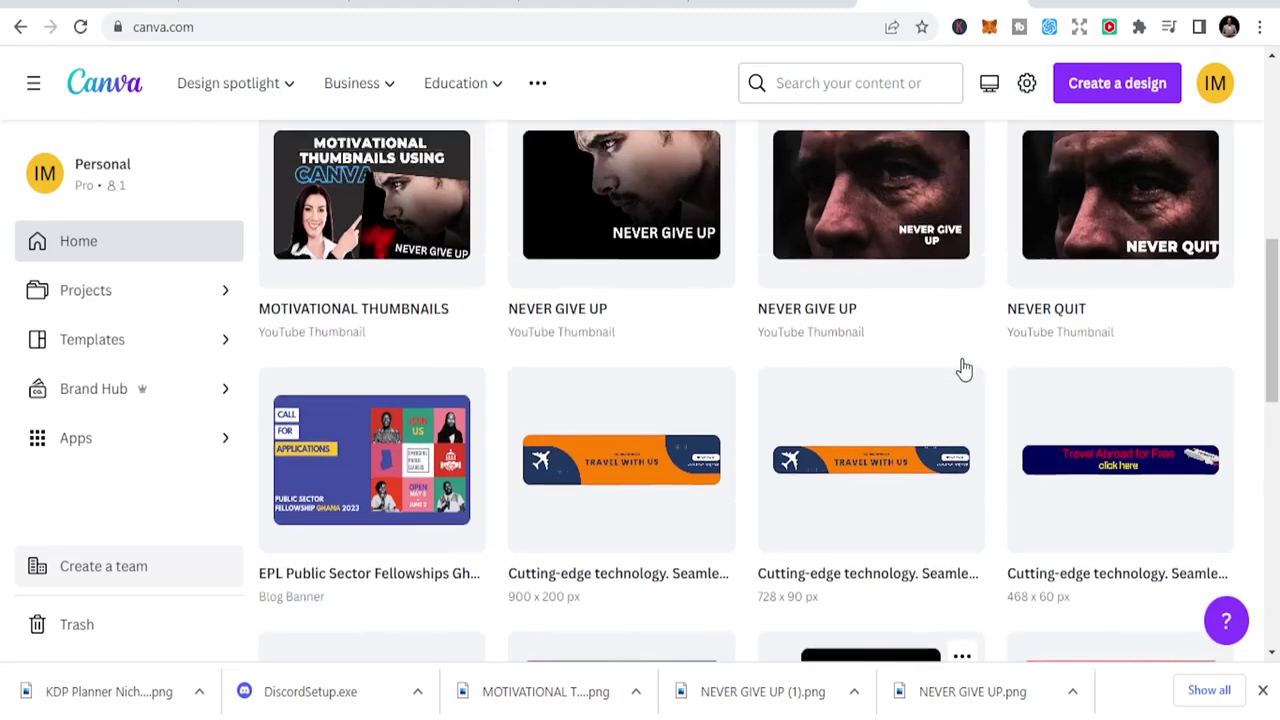
scroll(963, 370, up, 1)
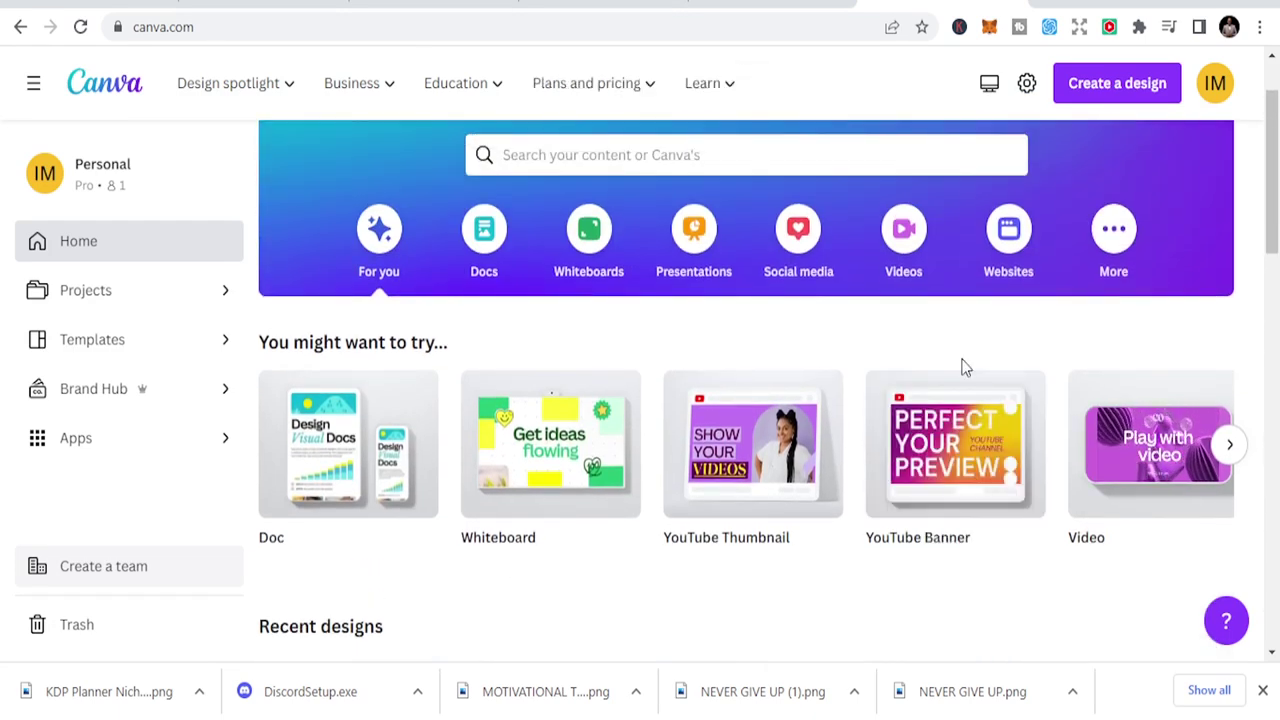
scroll(960, 366, down, 4)
click(611, 334)
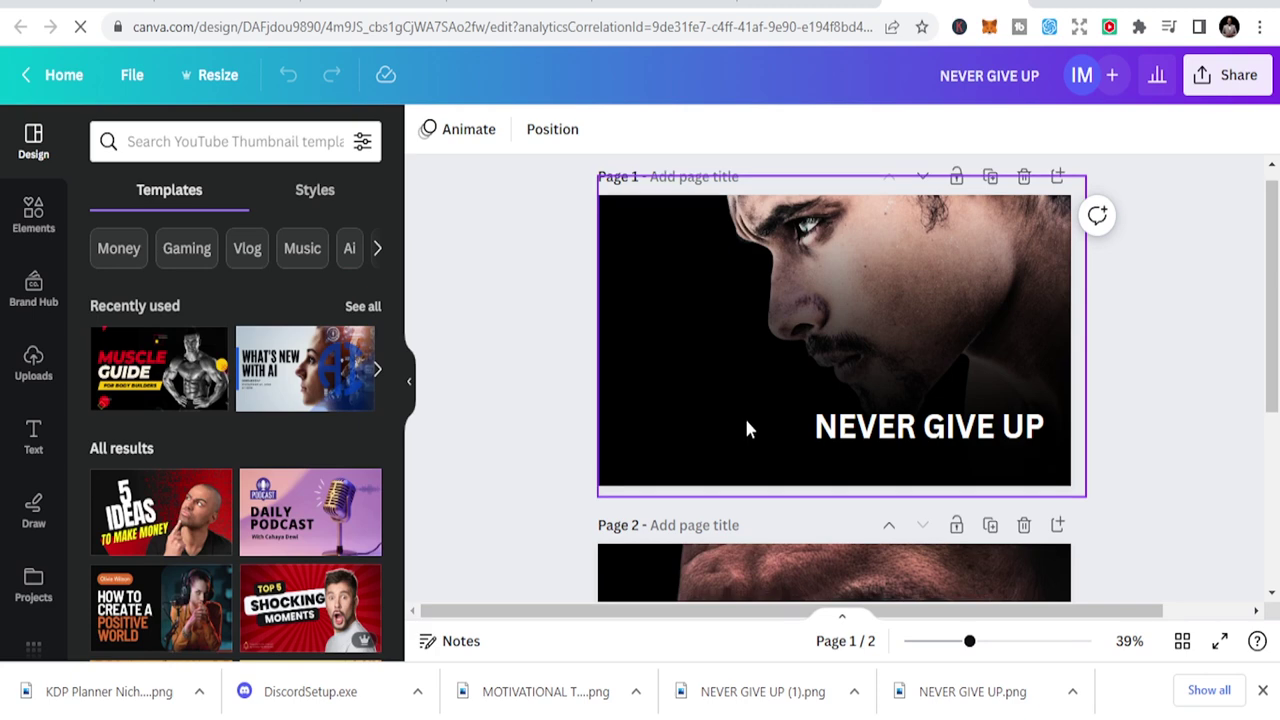
scroll(745, 400, down, 5)
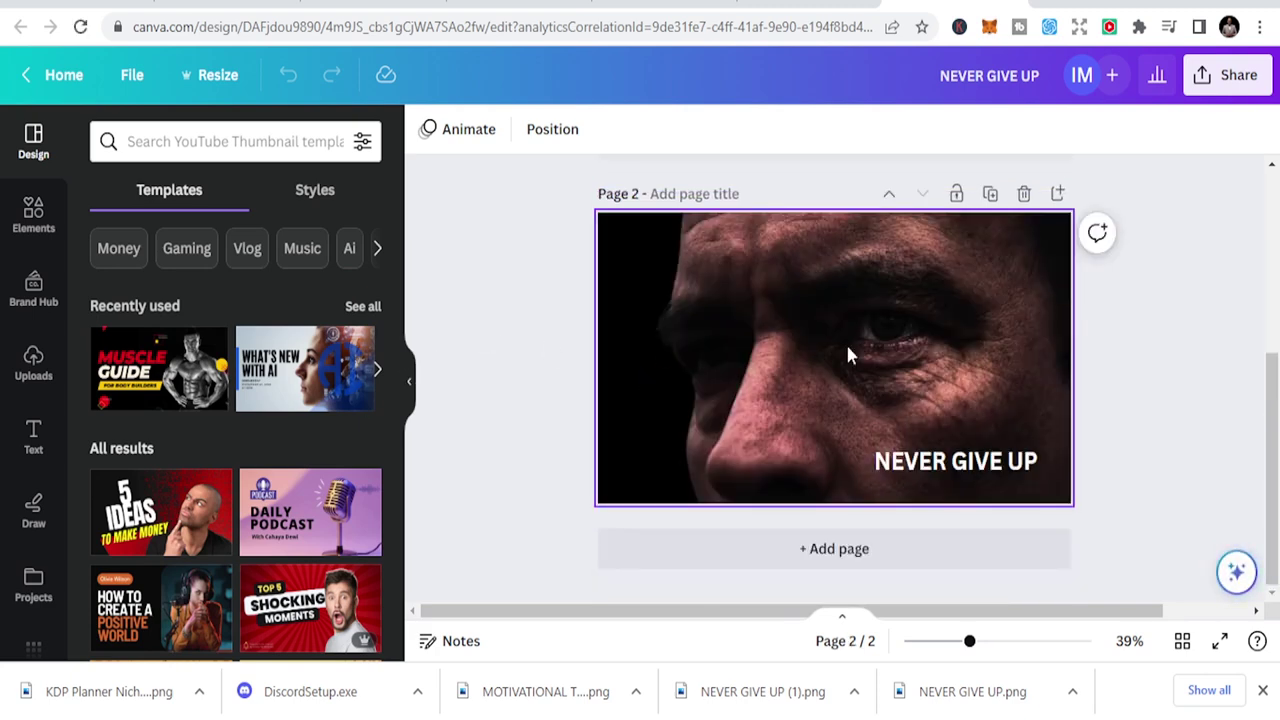
scroll(813, 352, up, 5)
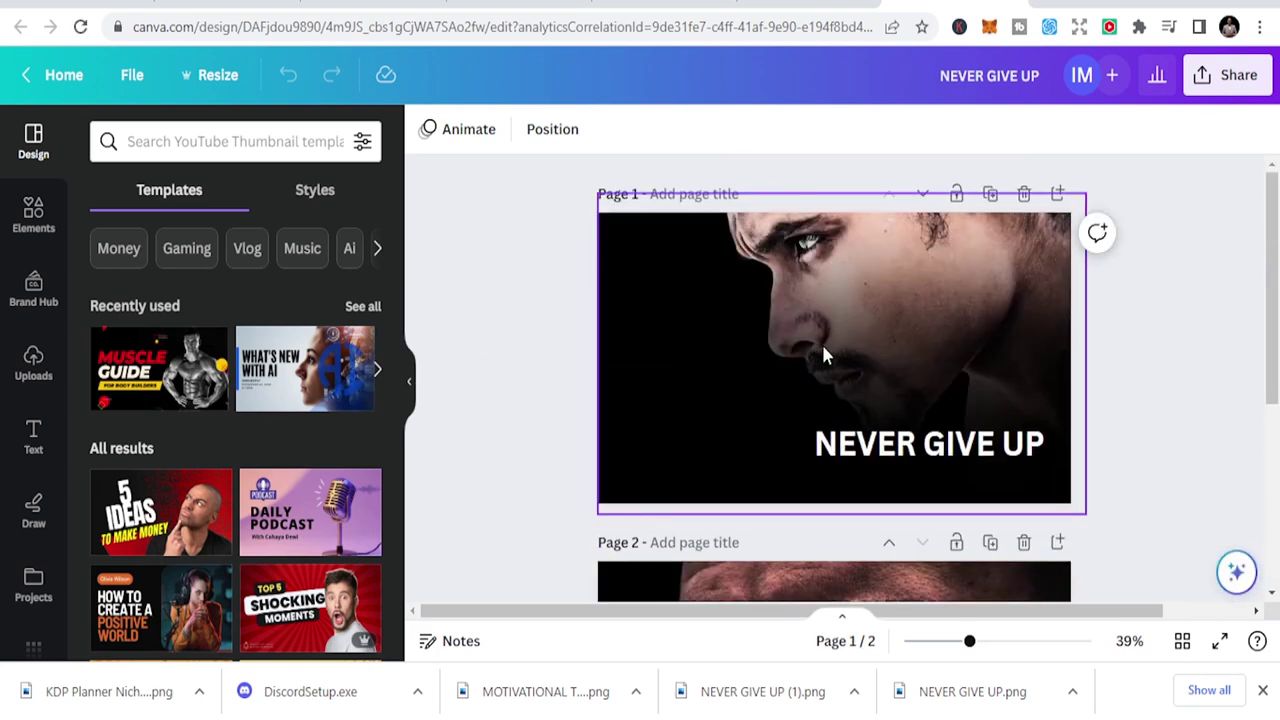
Step: Switch to YouTube, return to the "motivational video" search results, and examine the thumbnail styles of the listed videos
click(225, 4)
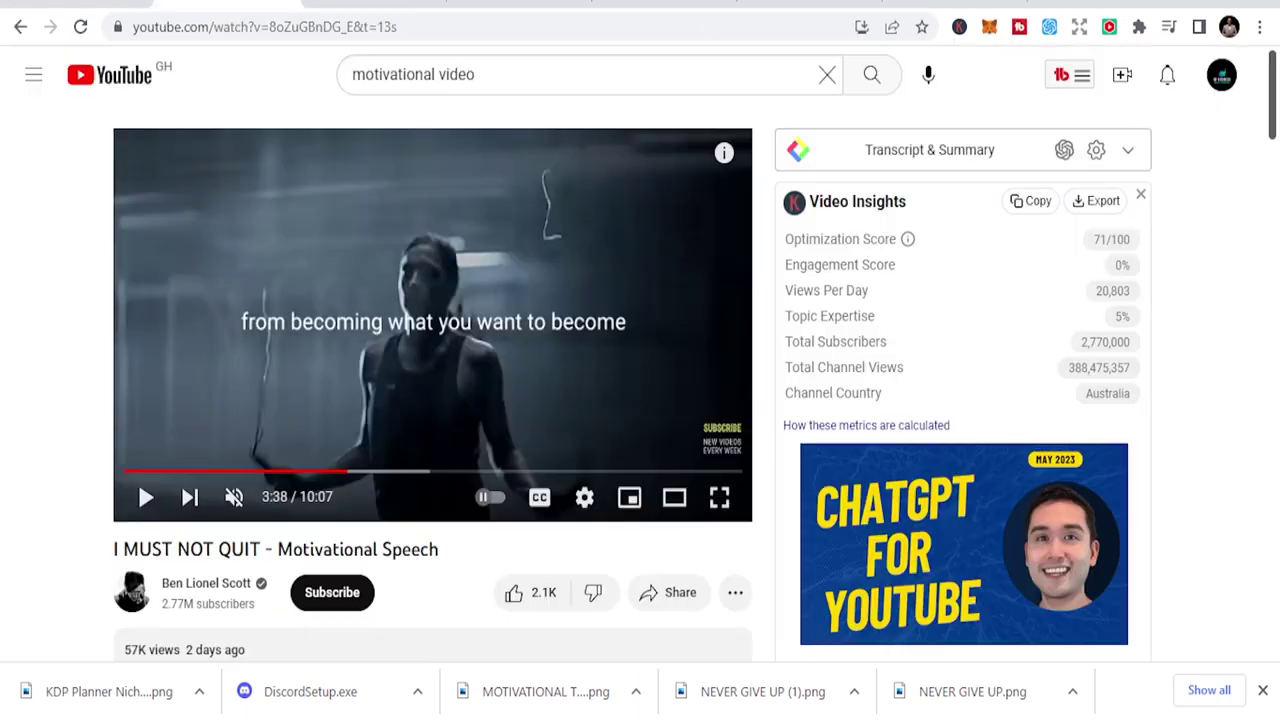
click(23, 30)
scroll(432, 430, down, 5)
scroll(457, 306, down, 4)
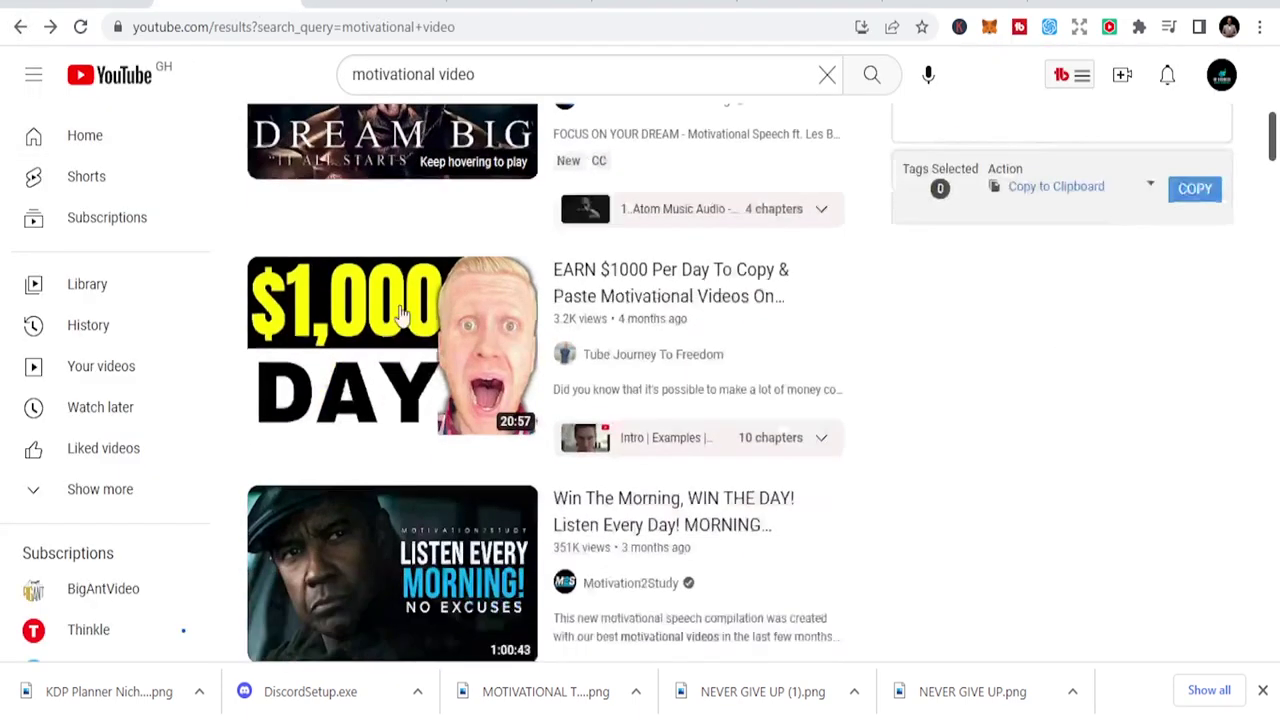
scroll(355, 394, down, 5)
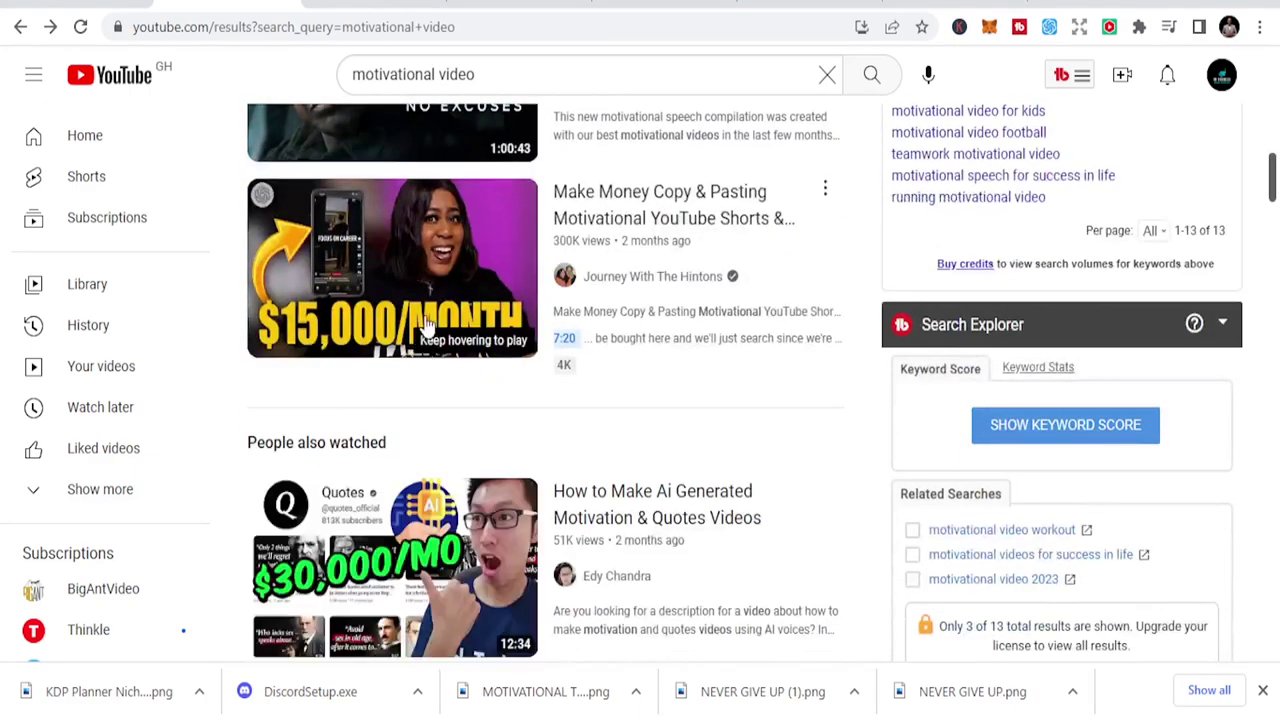
scroll(385, 445, up, 15)
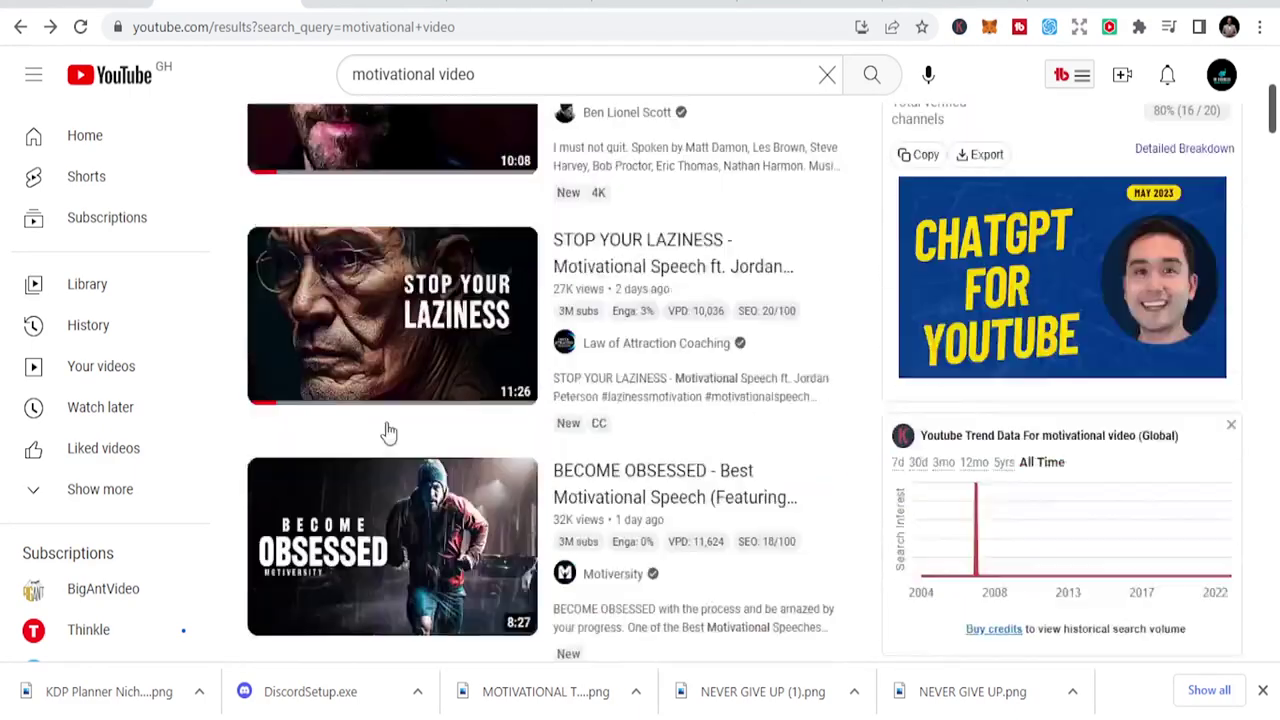
scroll(380, 283, down, 2)
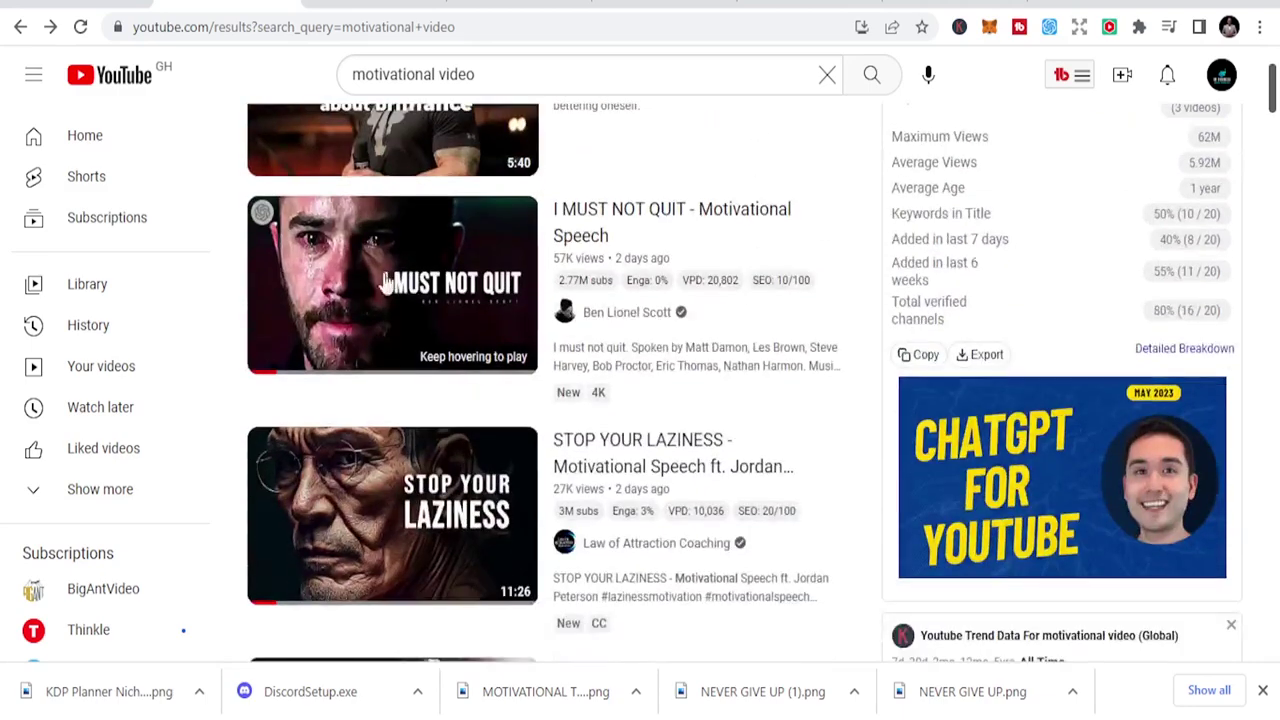
scroll(410, 505, down, 3)
scroll(413, 508, down, 4)
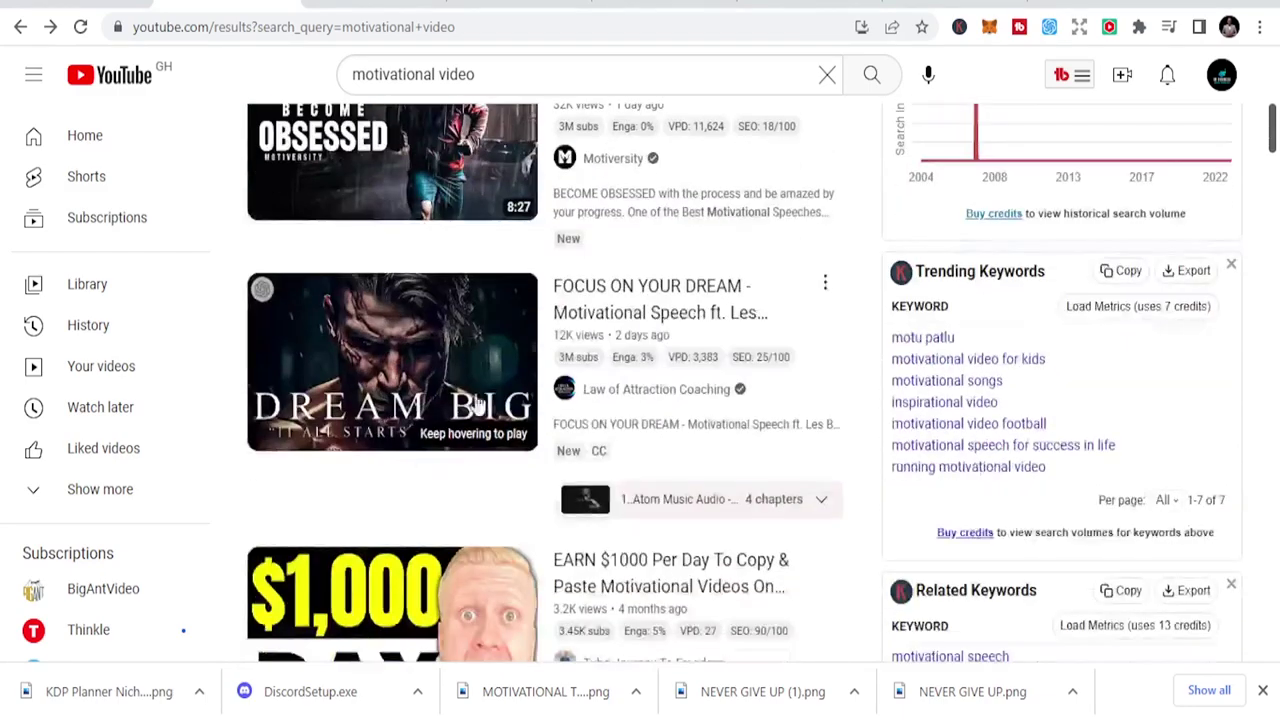
scroll(513, 385, down, 6)
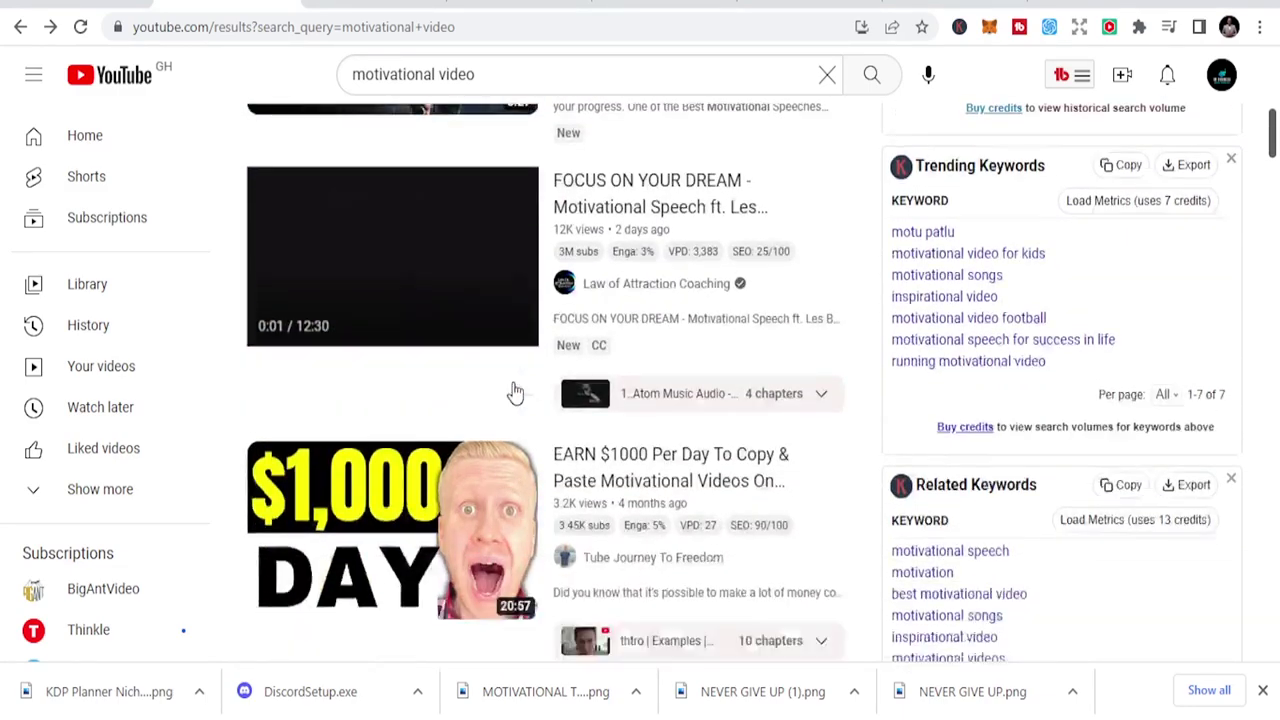
scroll(554, 414, down, 2)
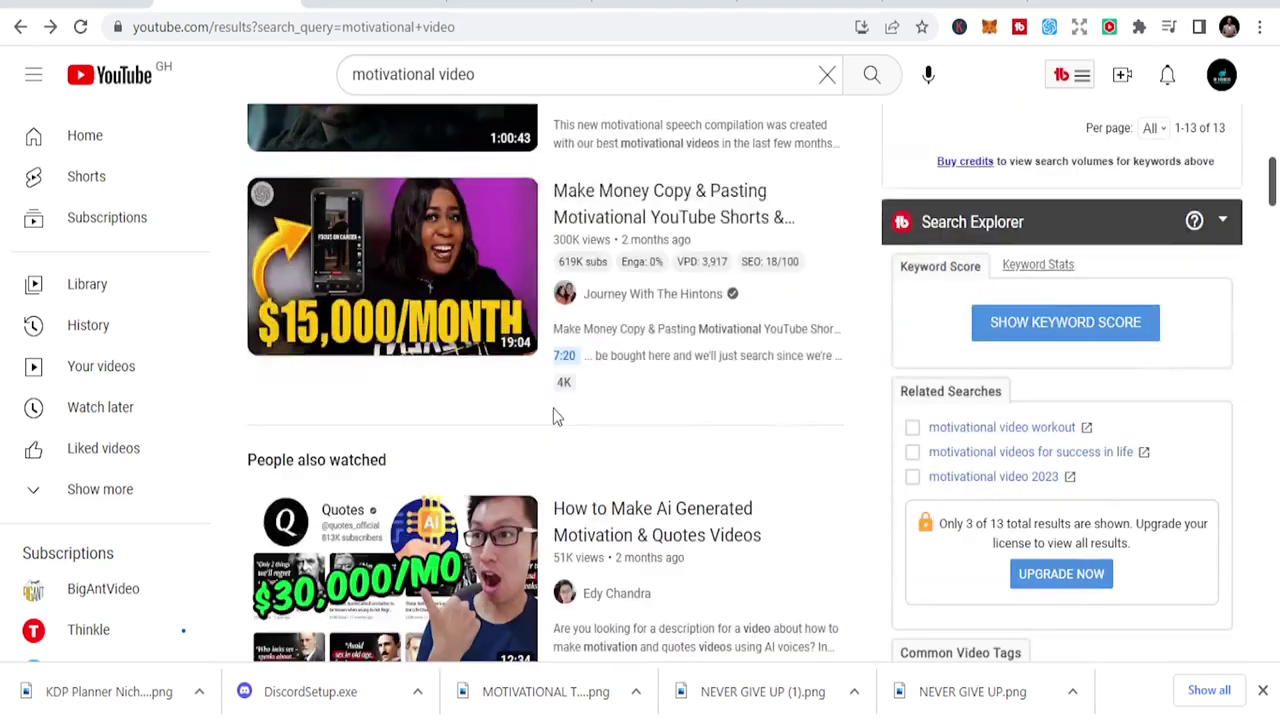
scroll(560, 390, up, 2)
scroll(590, 317, up, 10)
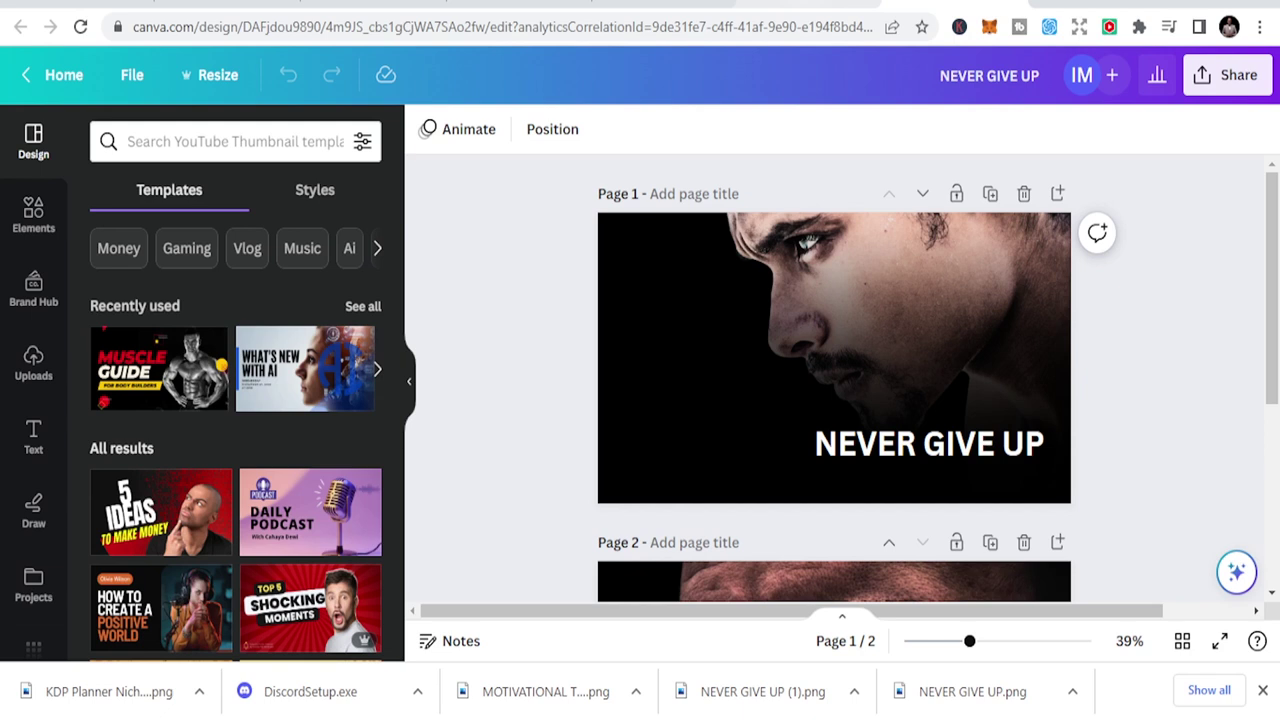
Step: Return to the Canva NEVER GIVE UP design and compare the close-up face photos on pages 1 and 2
click(861, 297)
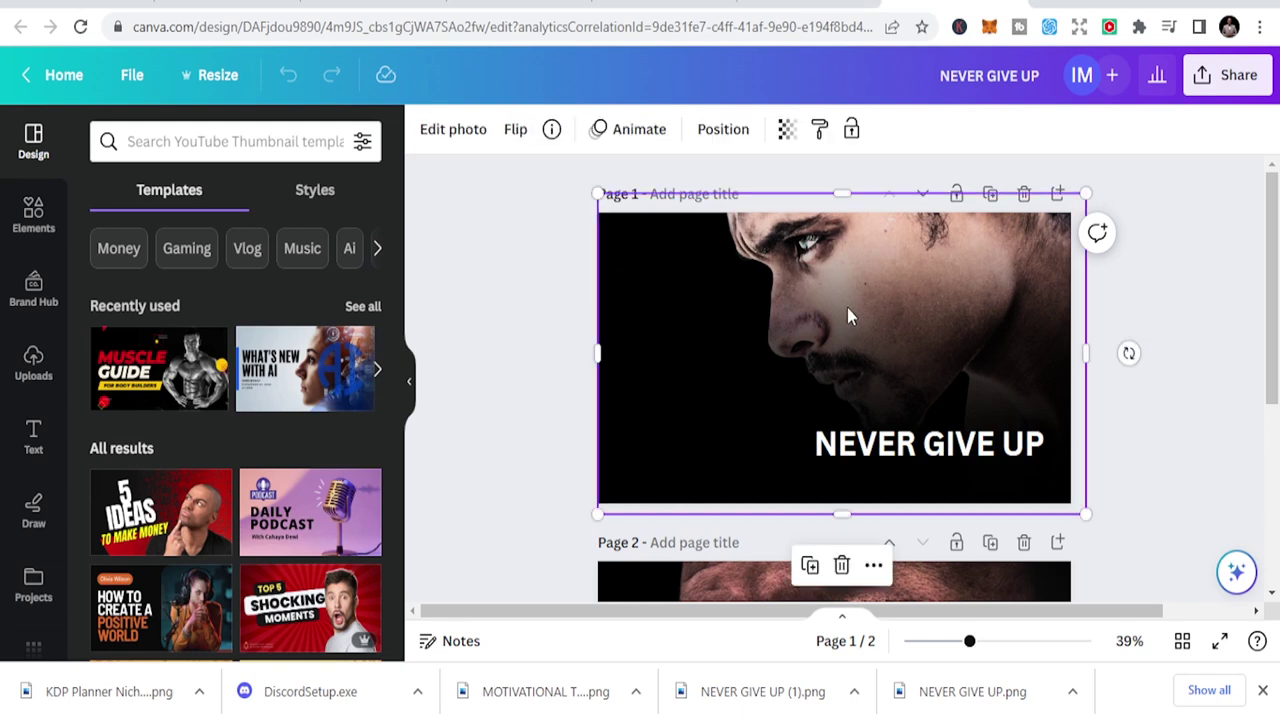
scroll(847, 310, down, 5)
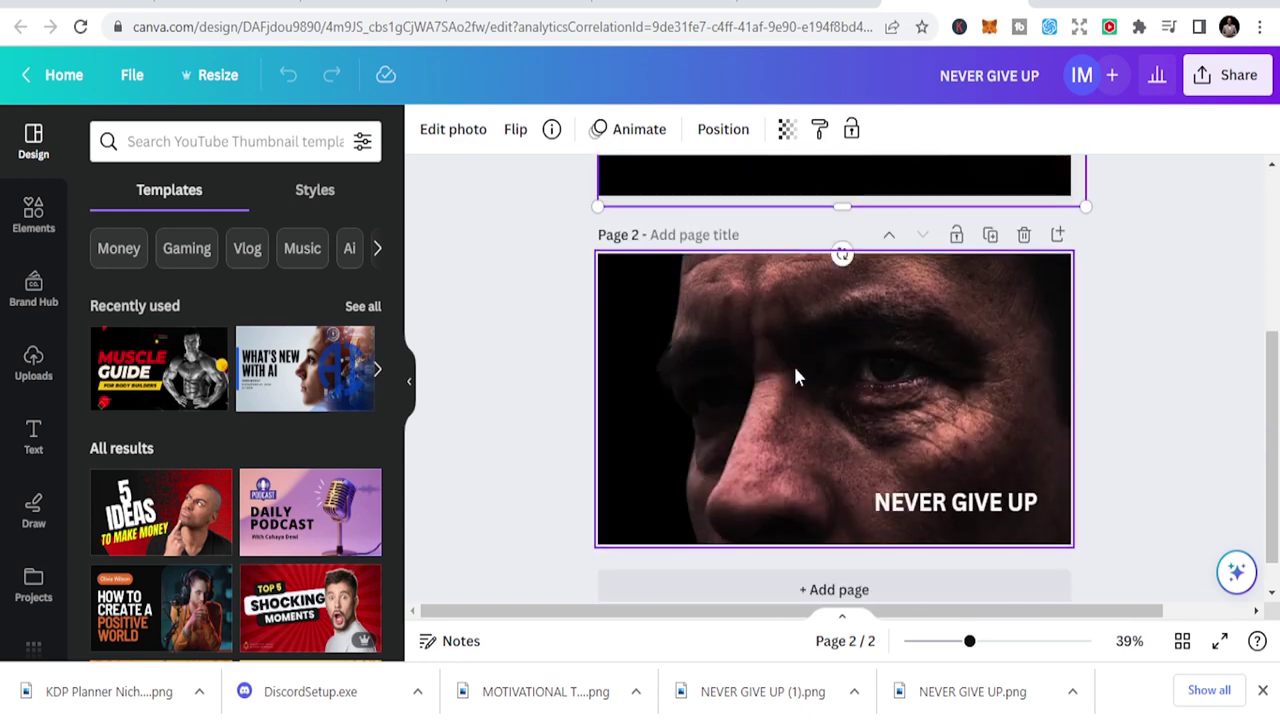
Step: Switch to the browser page showing the Canva home and open the Unsplash website there instead
click(760, 5)
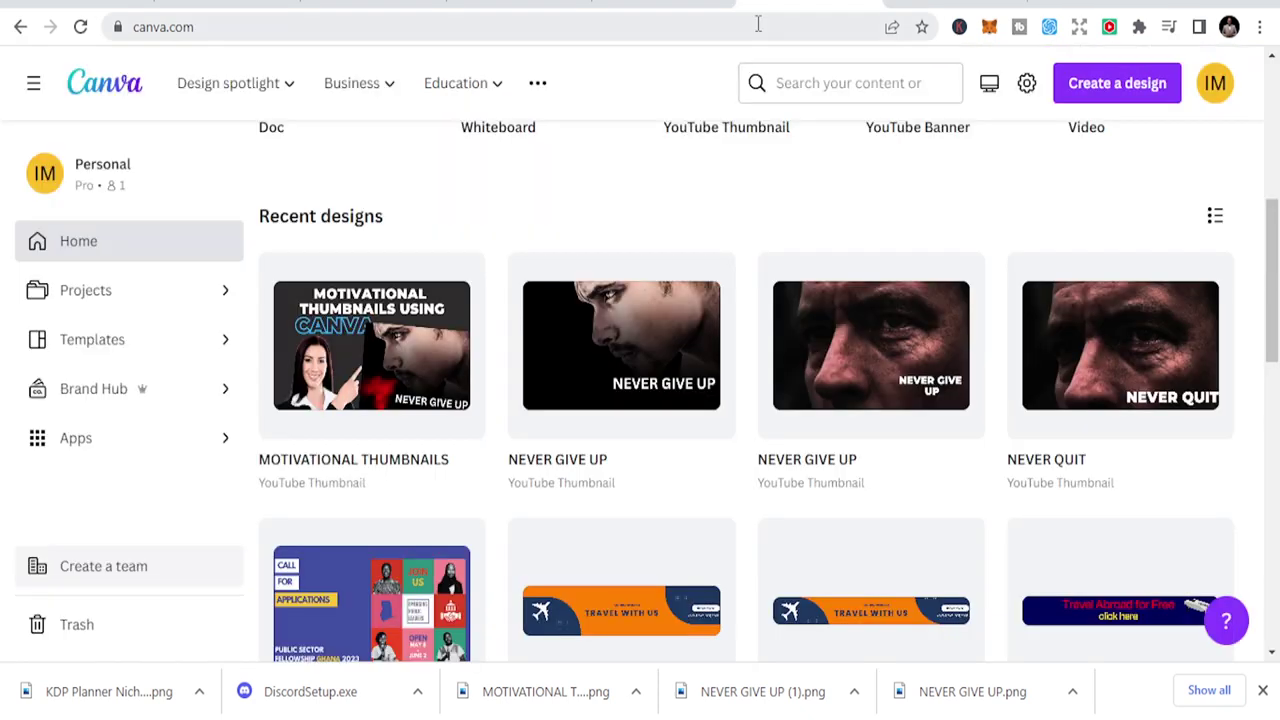
click(752, 37)
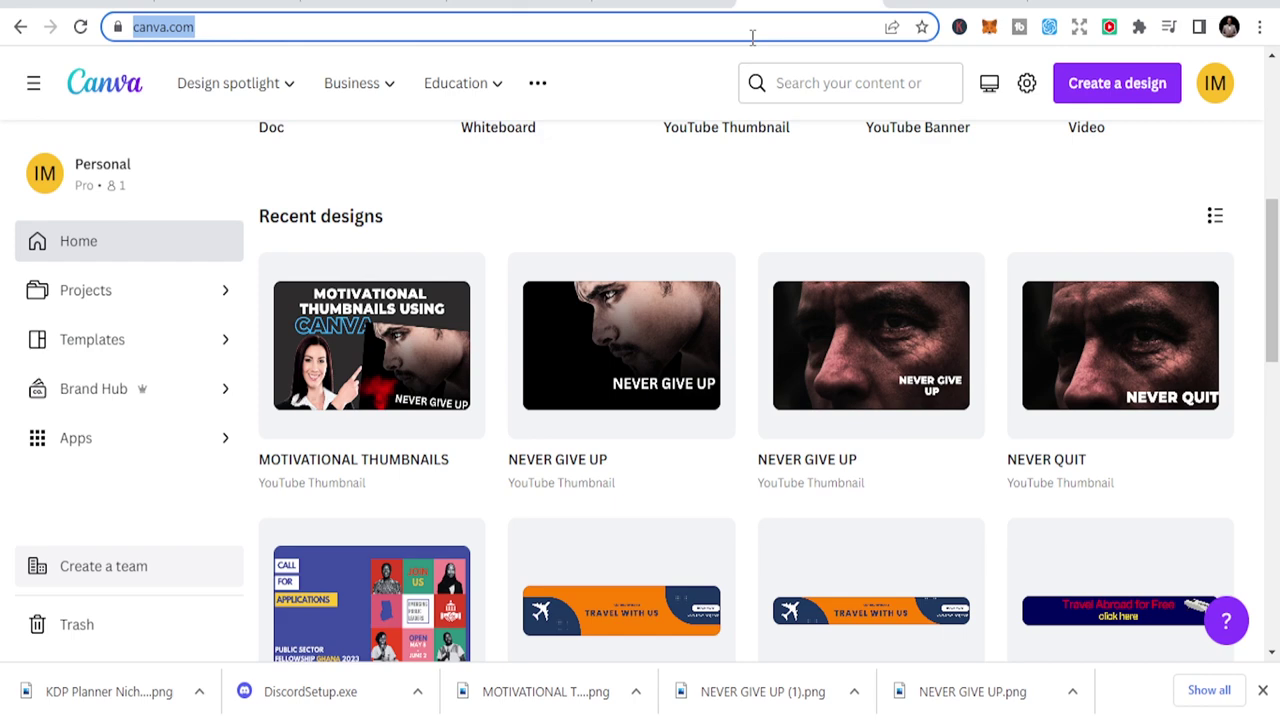
text(unsplash)
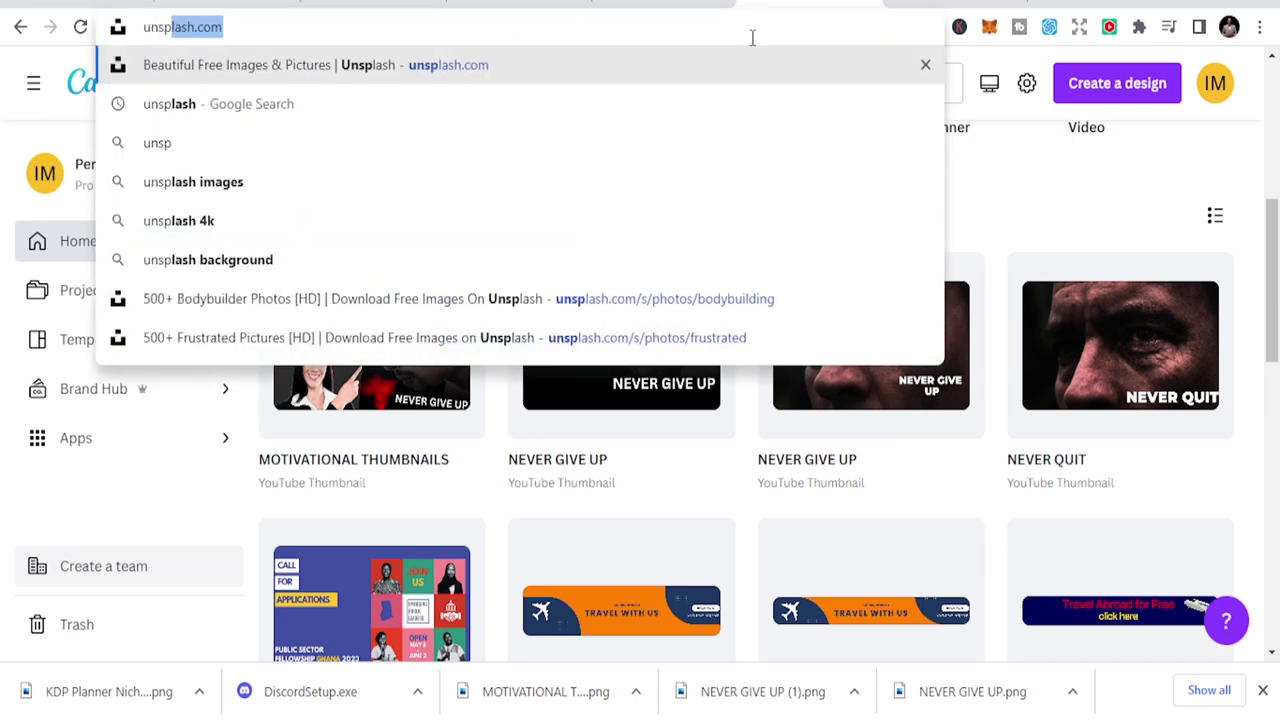
key(Return)
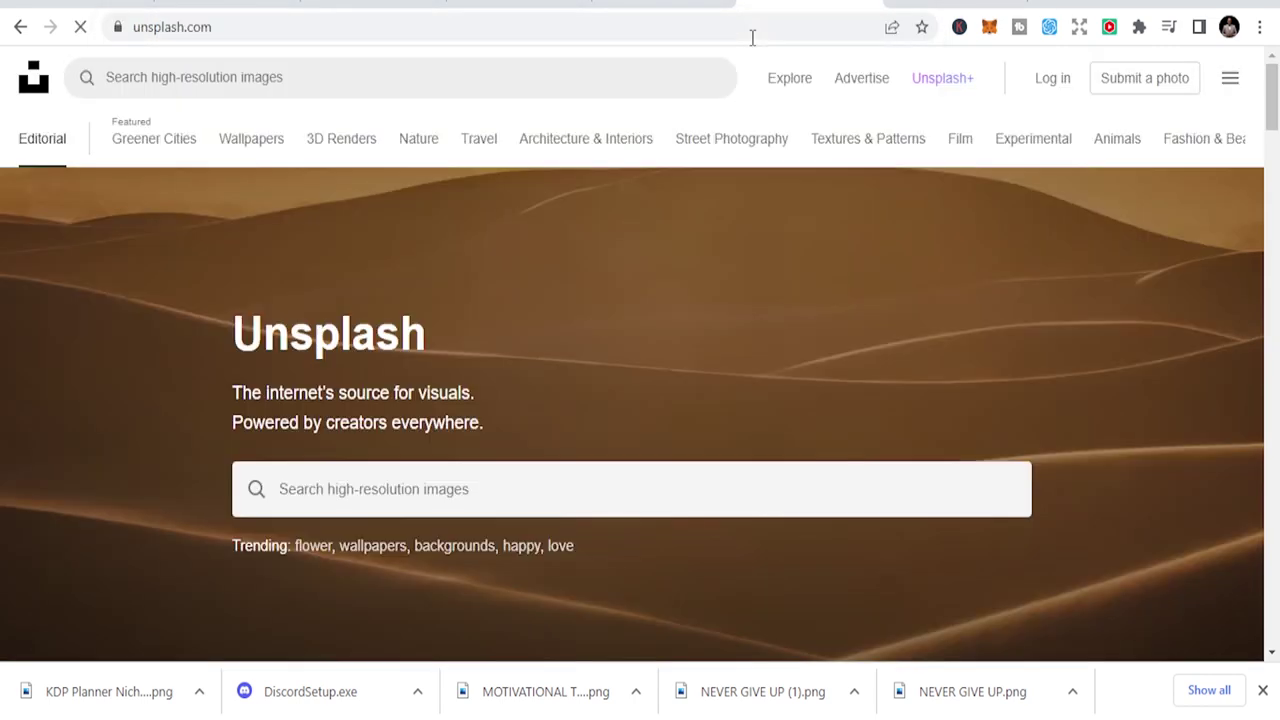
Step: Search Unsplash for "frustration" photos
scroll(602, 457, down, 2)
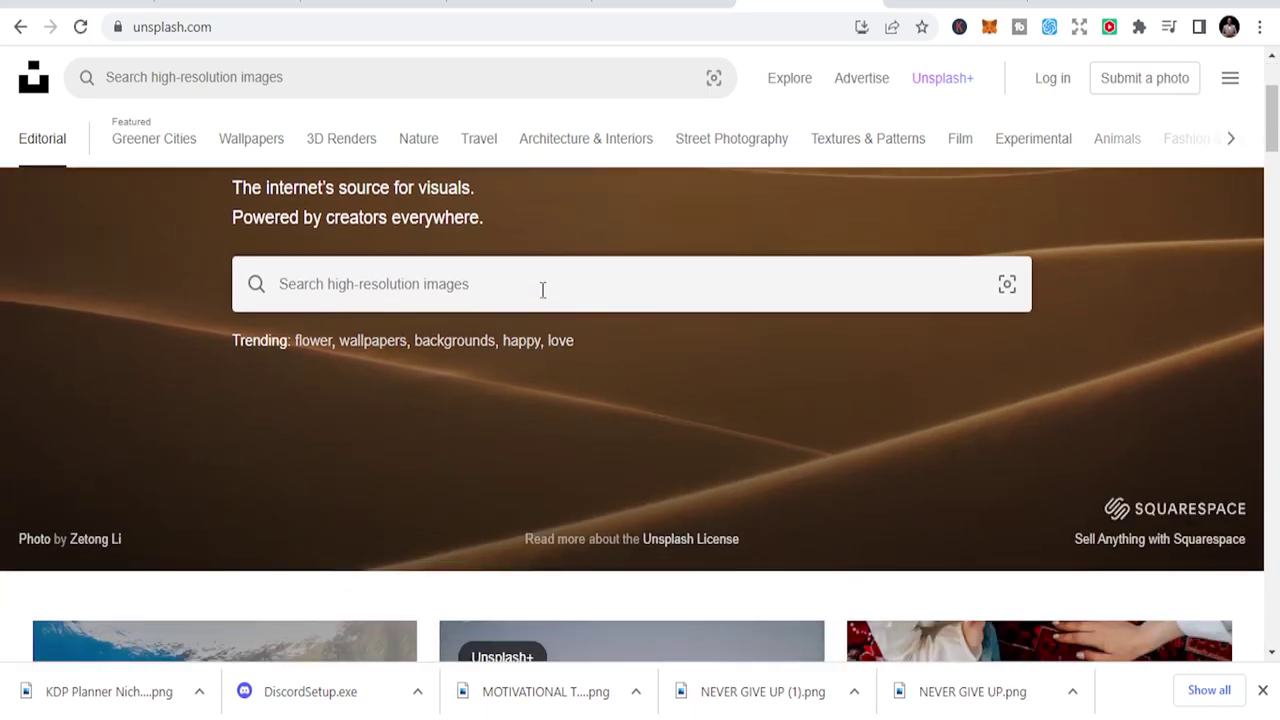
click(542, 290)
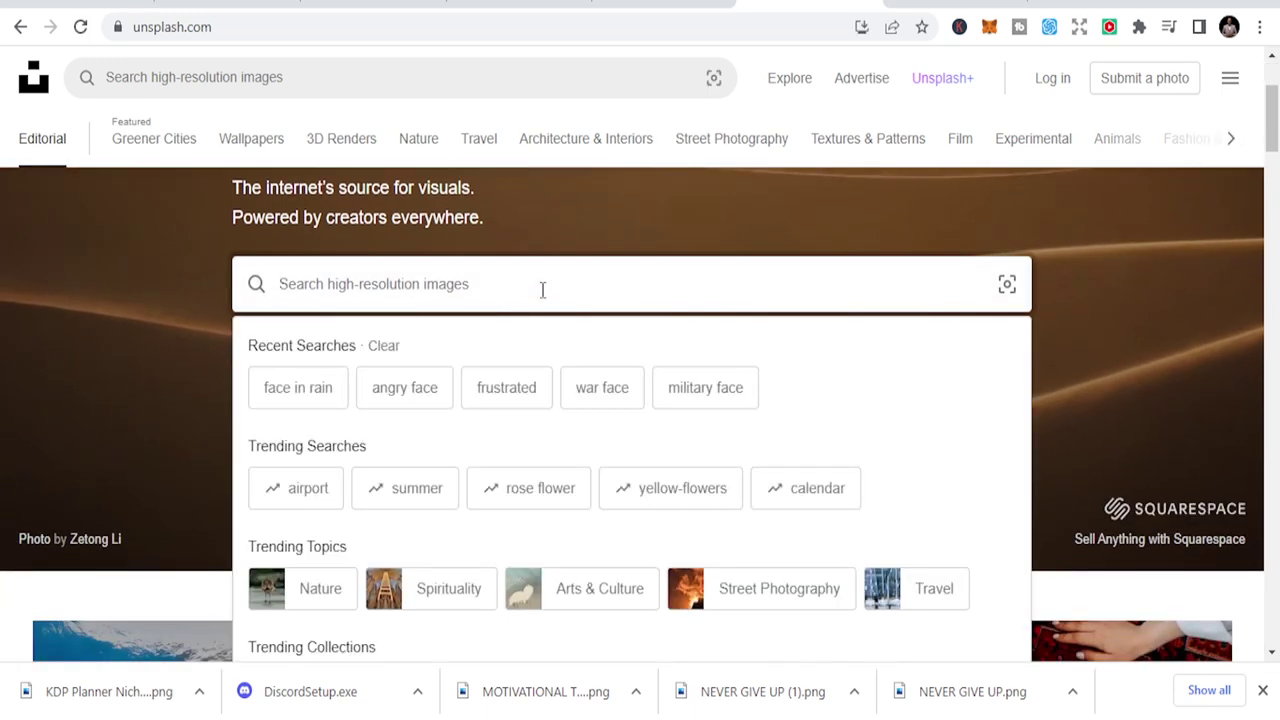
text(frust)
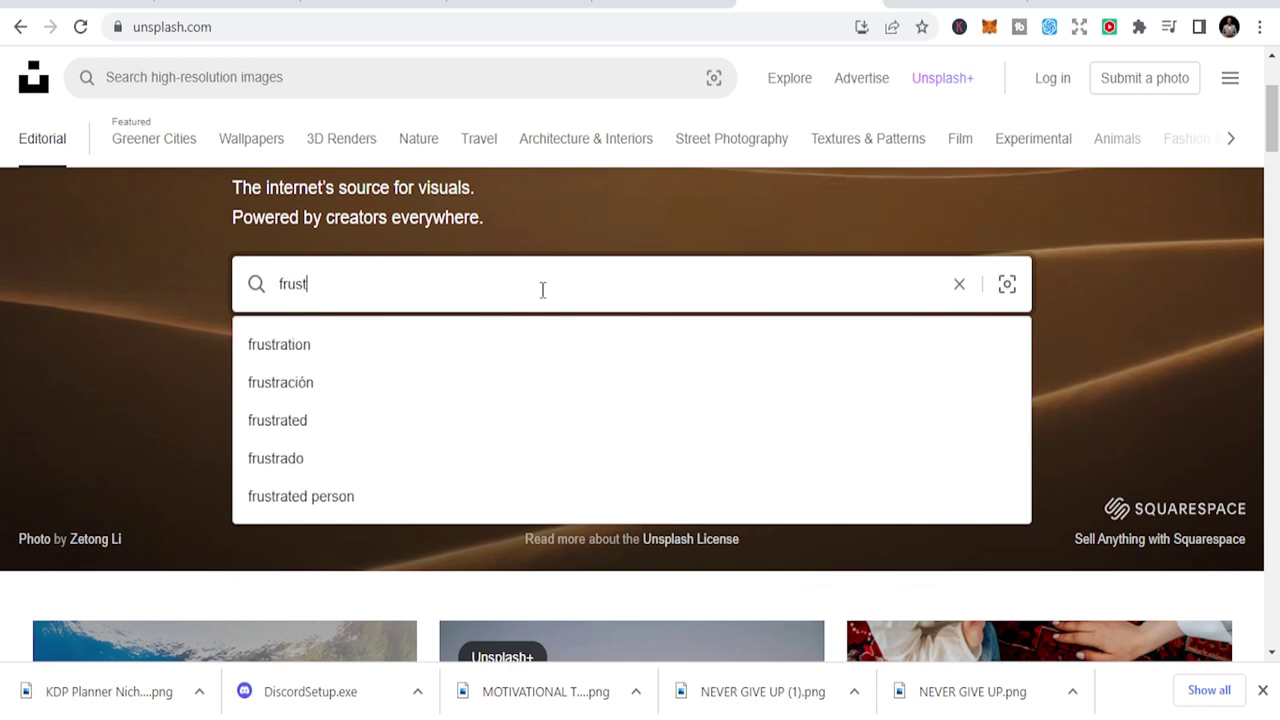
click(404, 357)
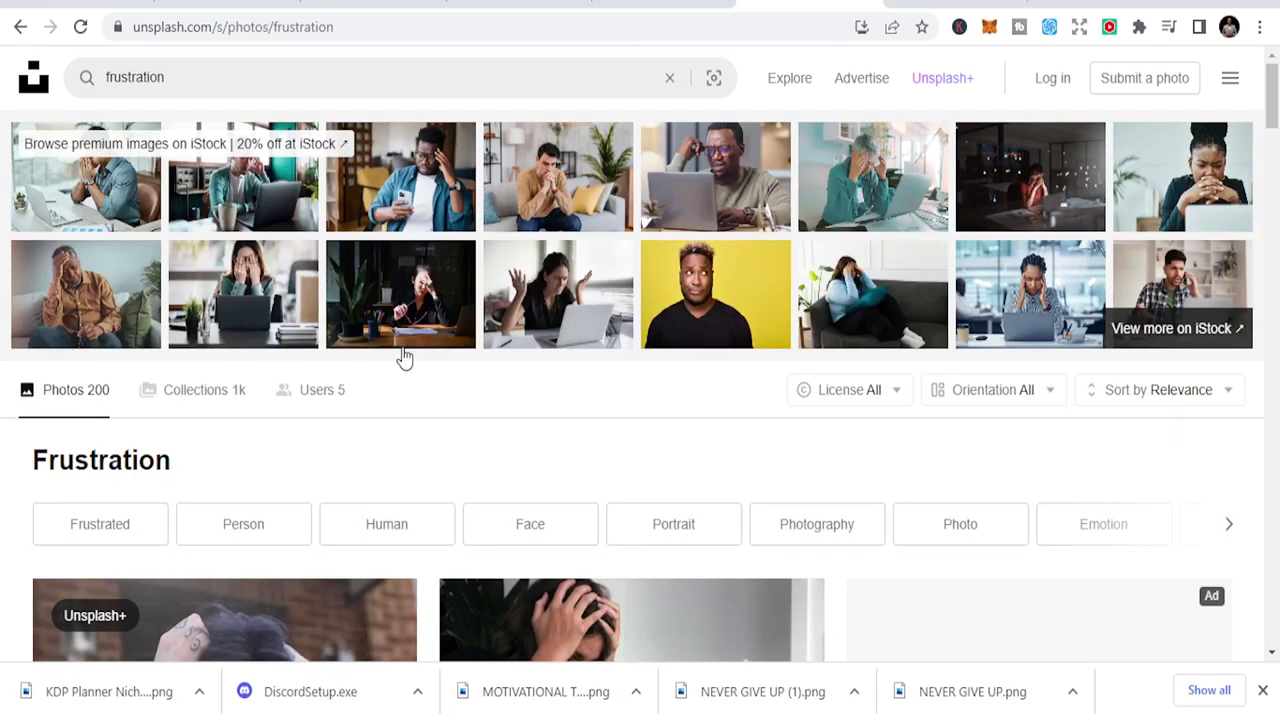
Step: Examine the frustration photos through to the end of the loaded results for expressive faces suited to the thumbnail
scroll(628, 397, down, 3)
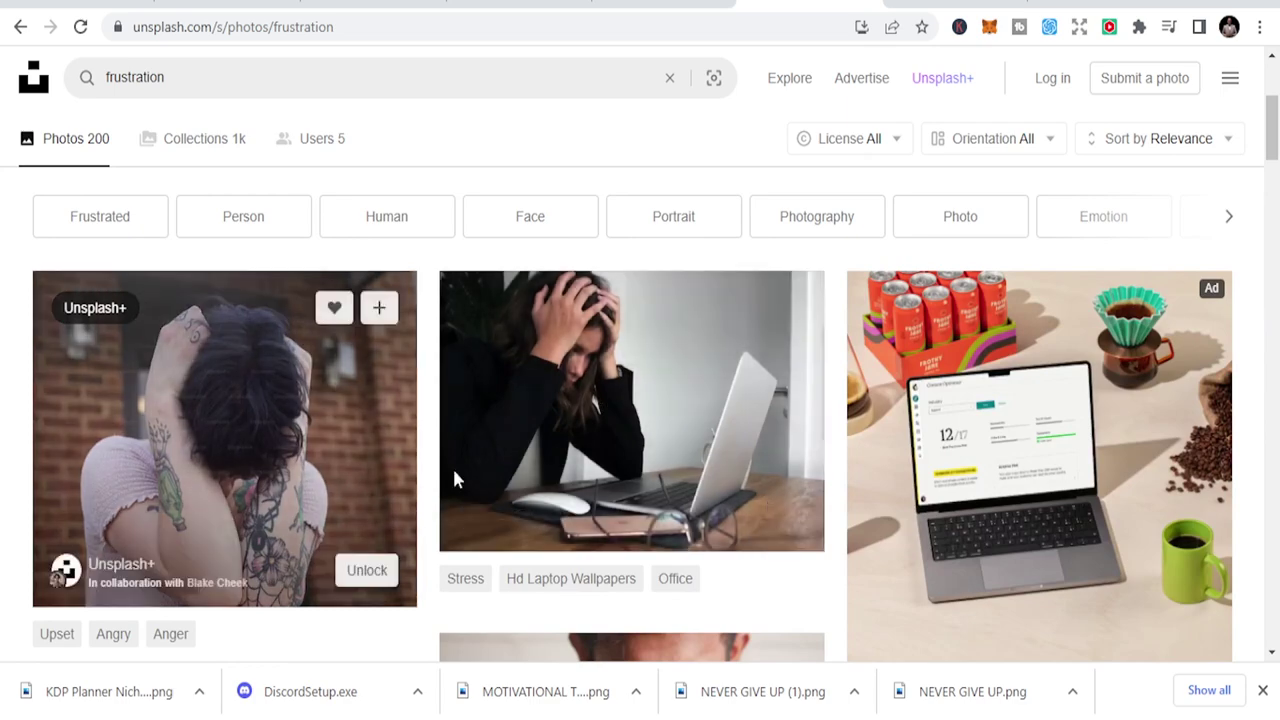
scroll(608, 443, down, 3)
scroll(240, 482, down, 2)
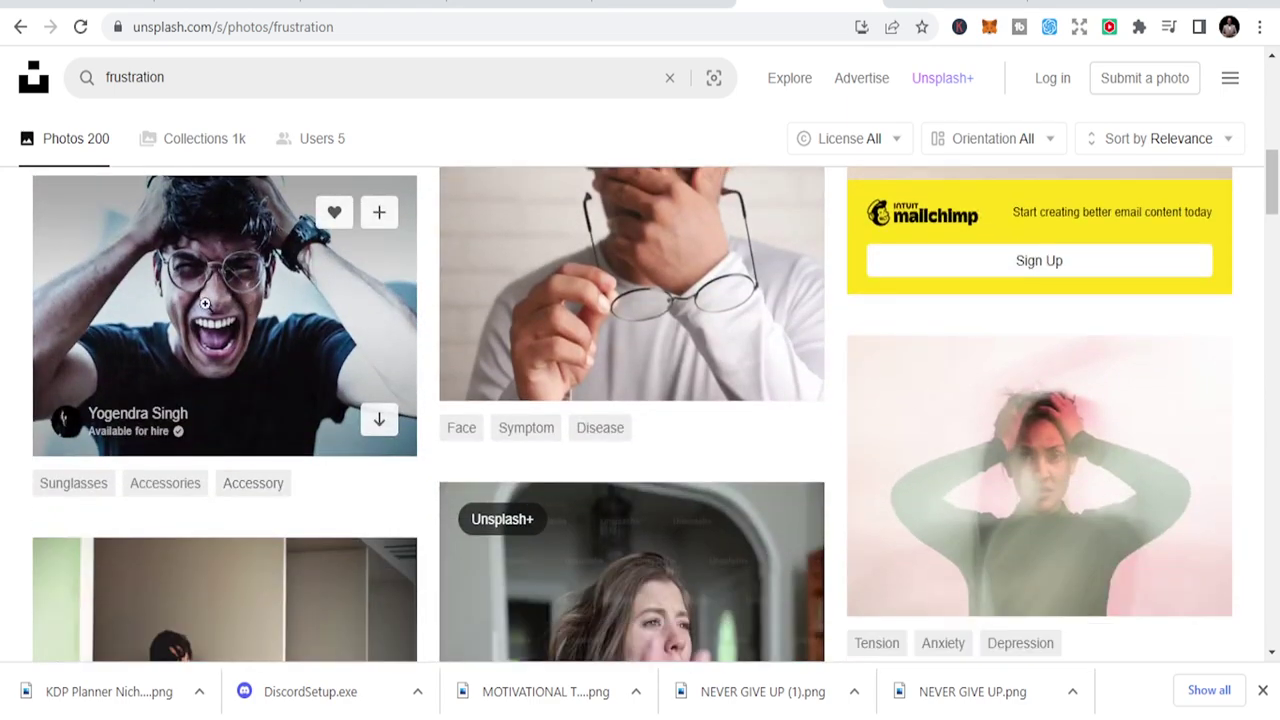
scroll(700, 357, down, 3)
scroll(991, 380, up, 2)
scroll(614, 474, down, 3)
scroll(620, 444, down, 5)
scroll(337, 323, up, 2)
scroll(303, 331, down, 4)
scroll(294, 347, down, 10)
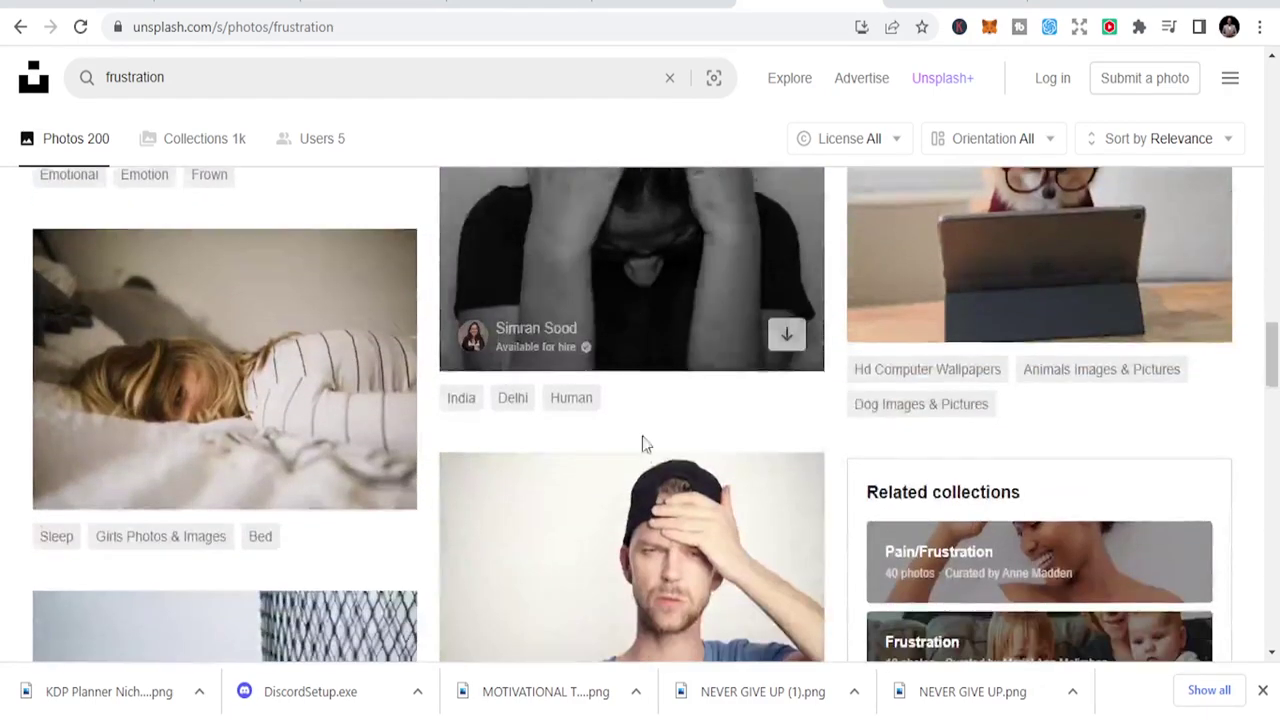
scroll(650, 421, down, 3)
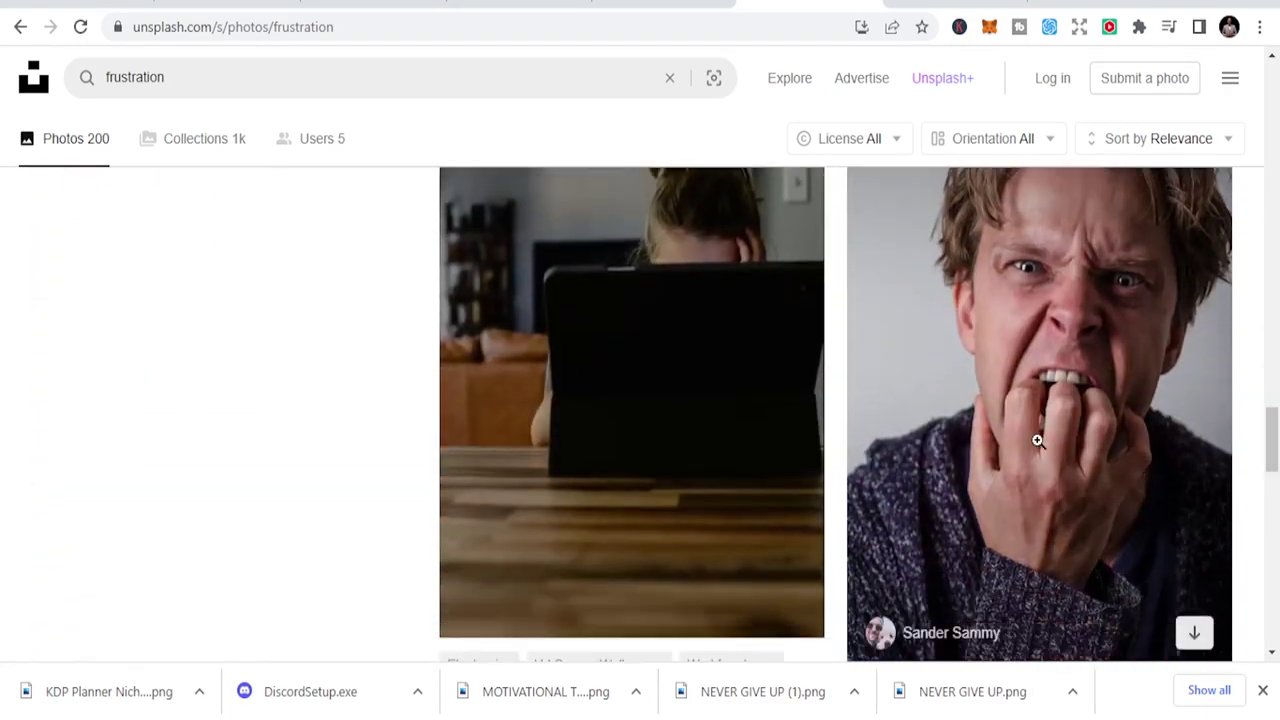
scroll(1037, 437, down, 3)
scroll(1037, 440, down, 8)
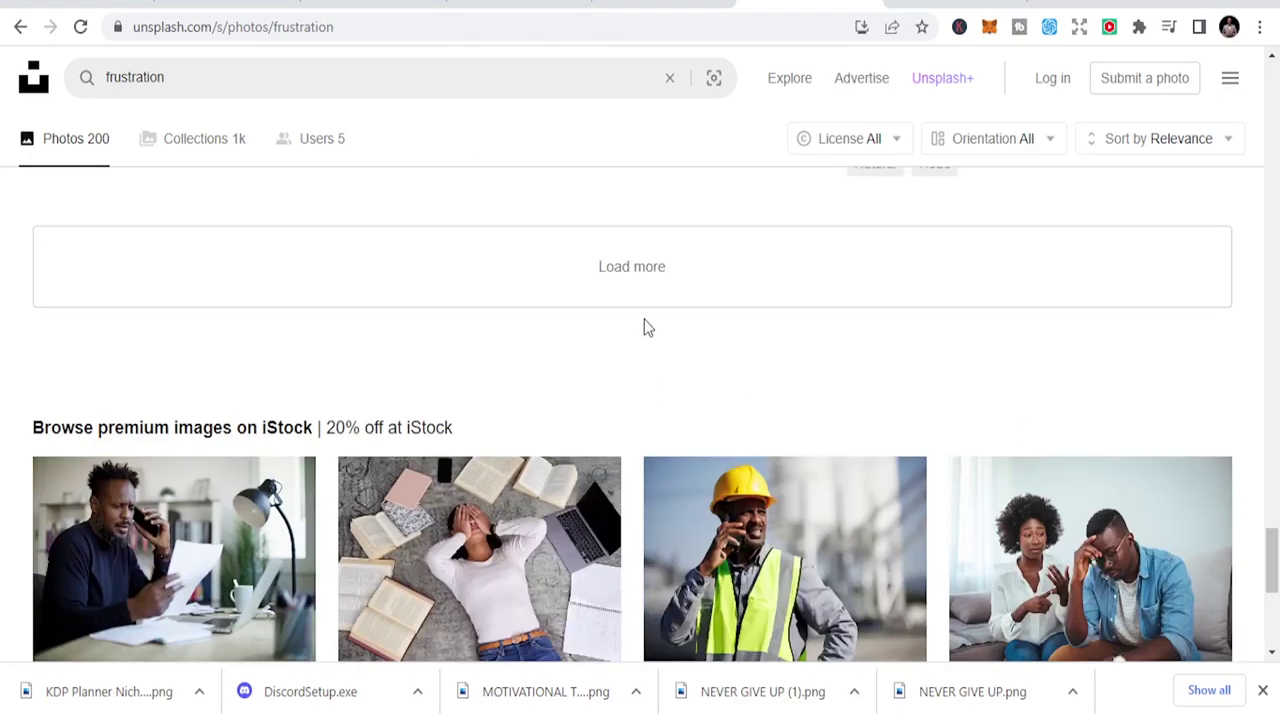
Step: Load more frustration results and look through the additional photos for a suitable dramatic face
click(646, 290)
scroll(575, 375, down, 9)
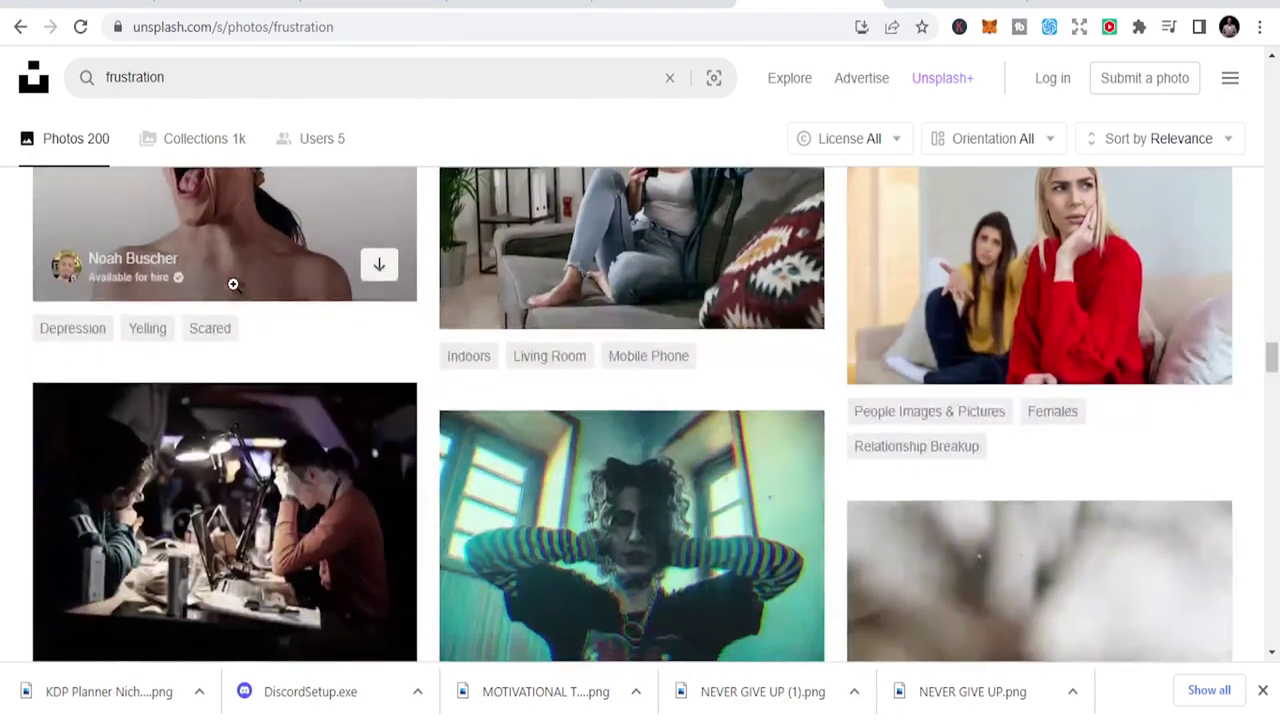
scroll(574, 372, down, 20)
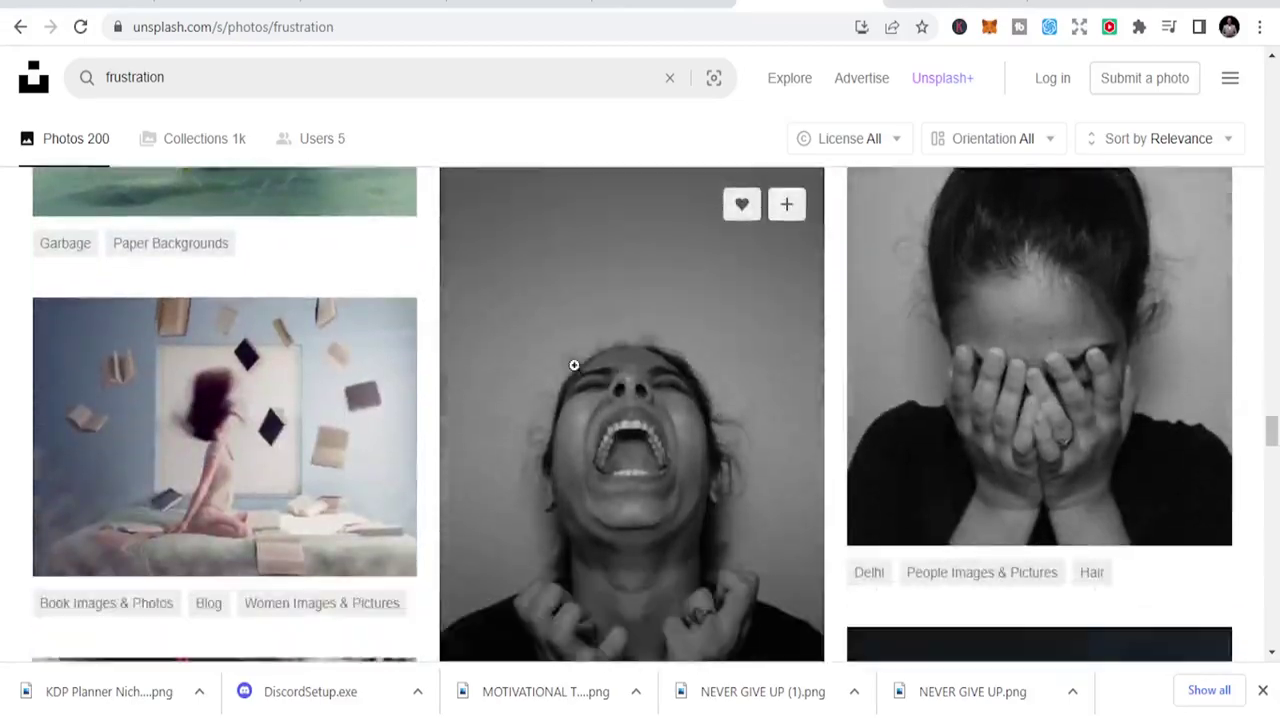
scroll(574, 368, down, 18)
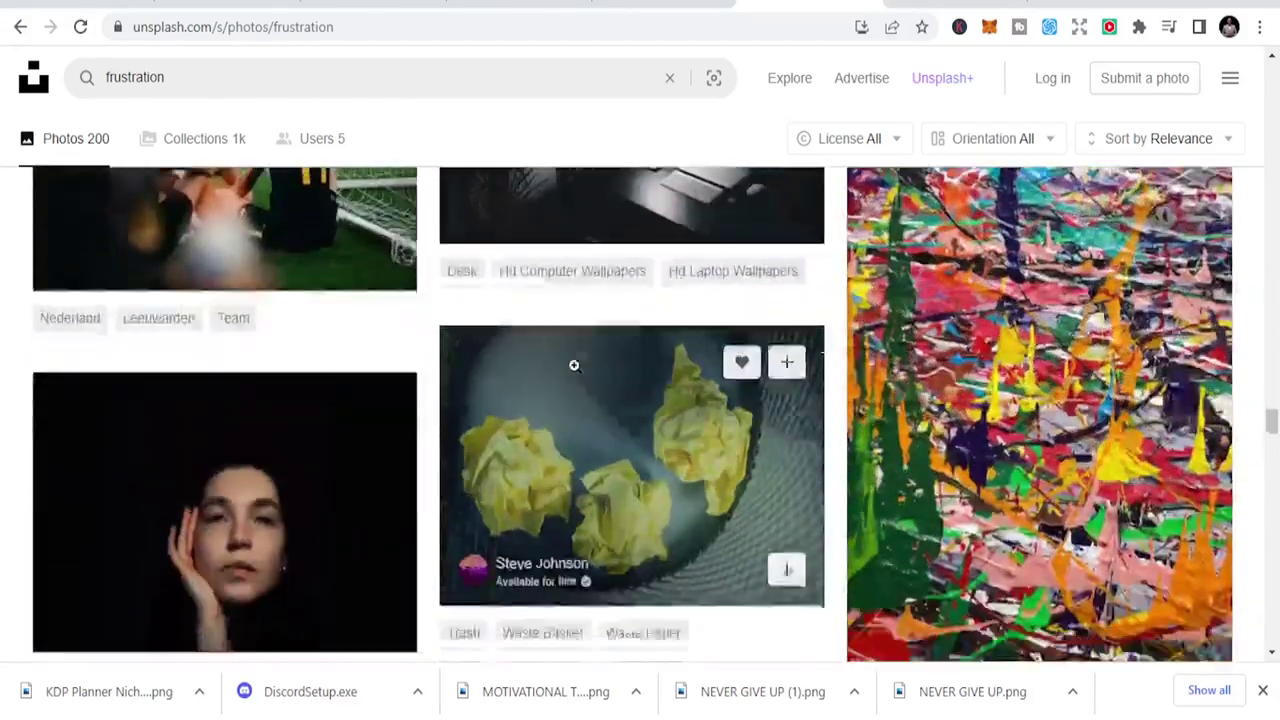
scroll(575, 375, down, 18)
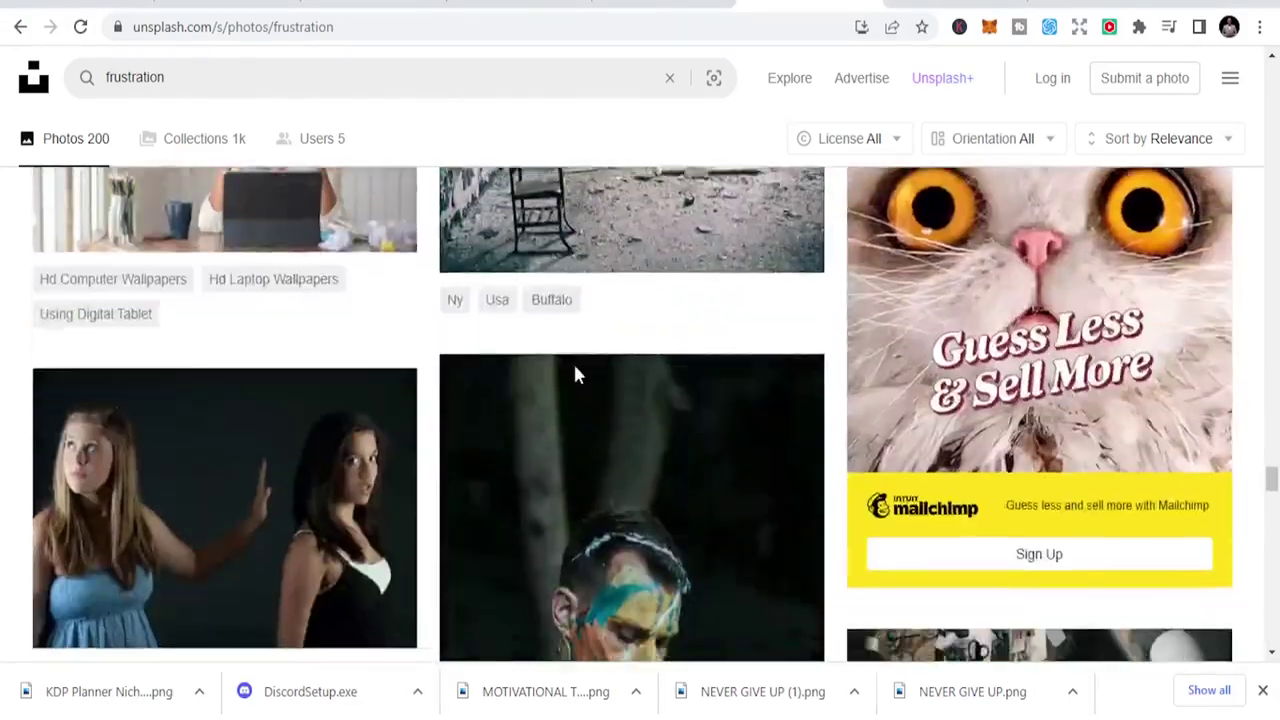
scroll(575, 366, down, 18)
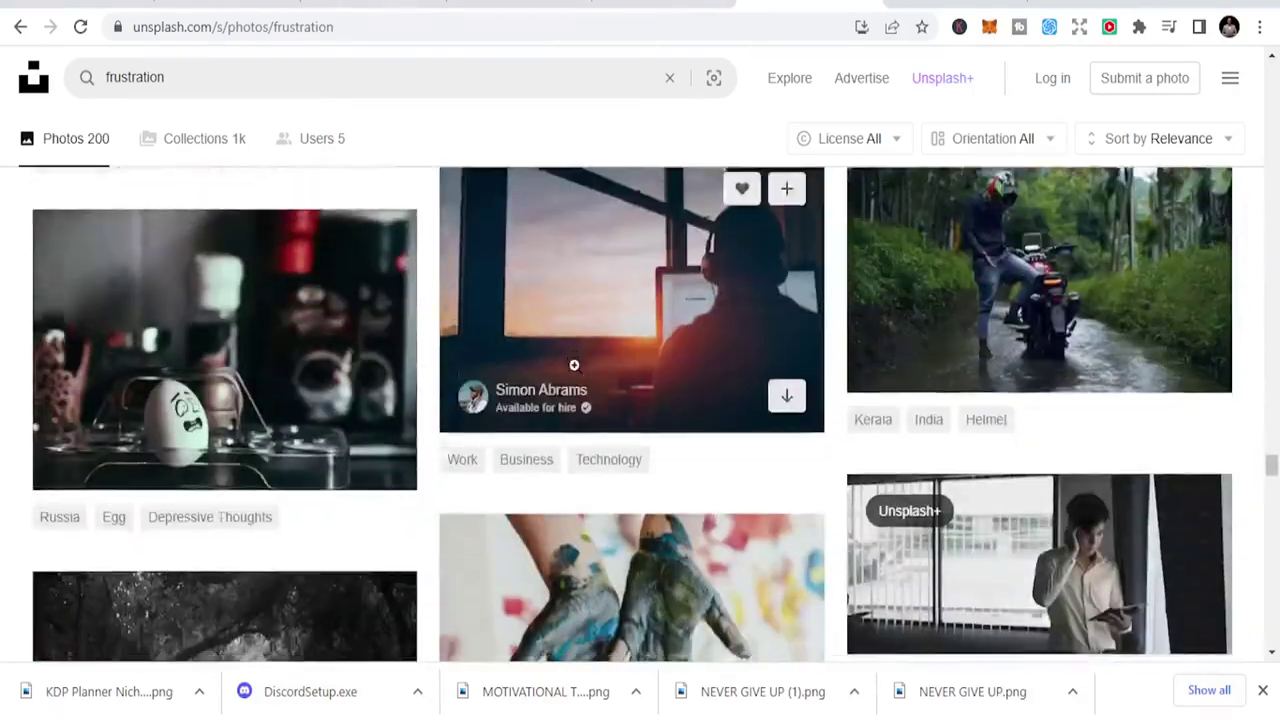
scroll(574, 368, down, 14)
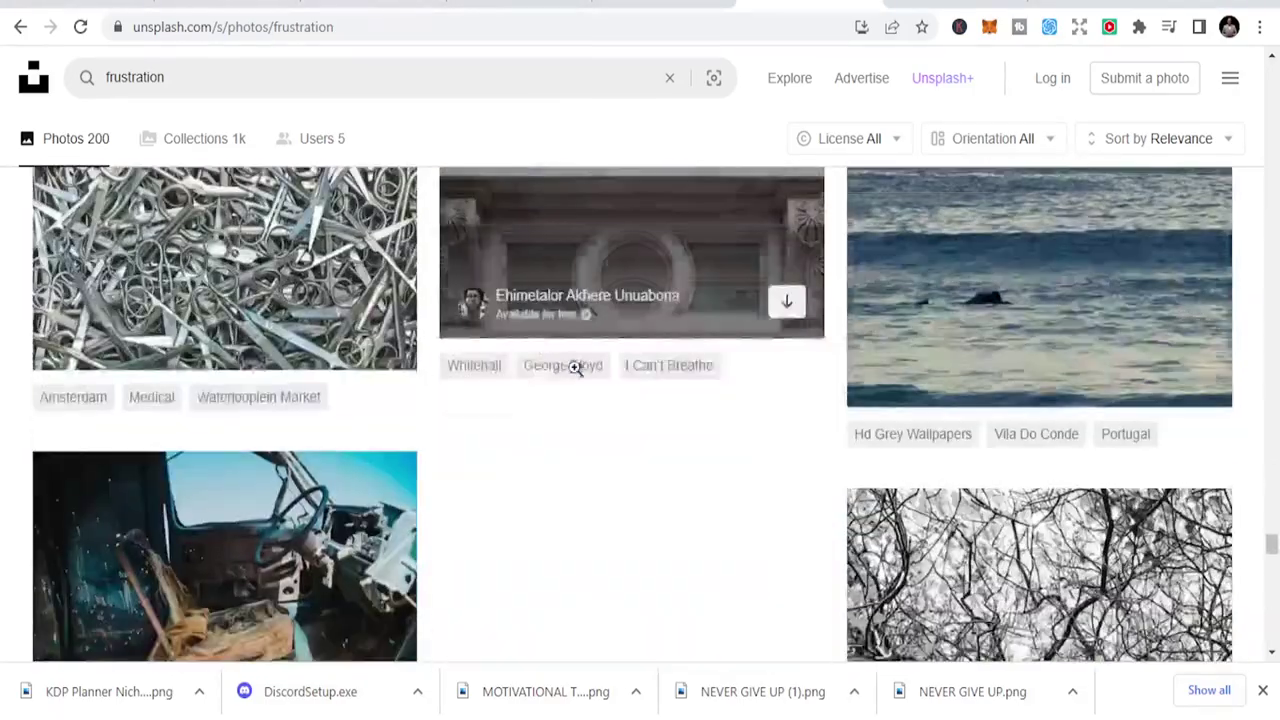
scroll(405, 153, up, 5)
scroll(405, 153, down, 5)
Step: Replace the Unsplash search term with "angry" and run the search
double_click(297, 86)
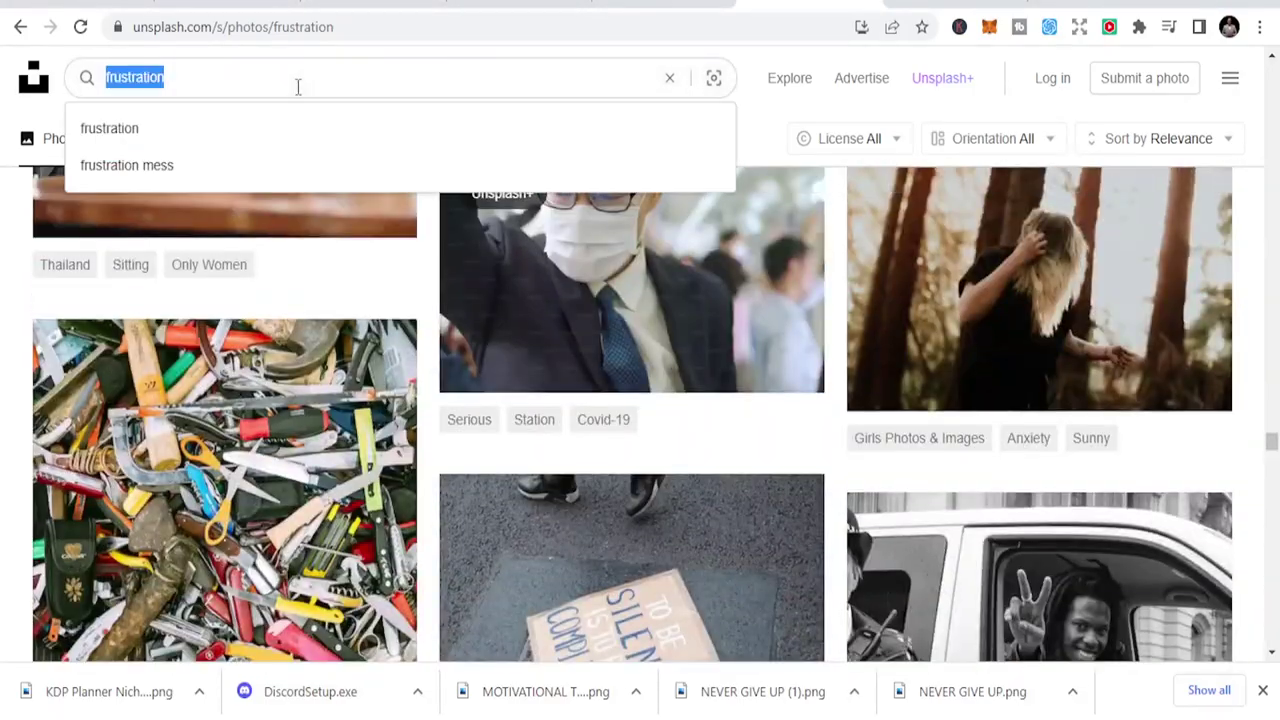
text(angry)
key(Return)
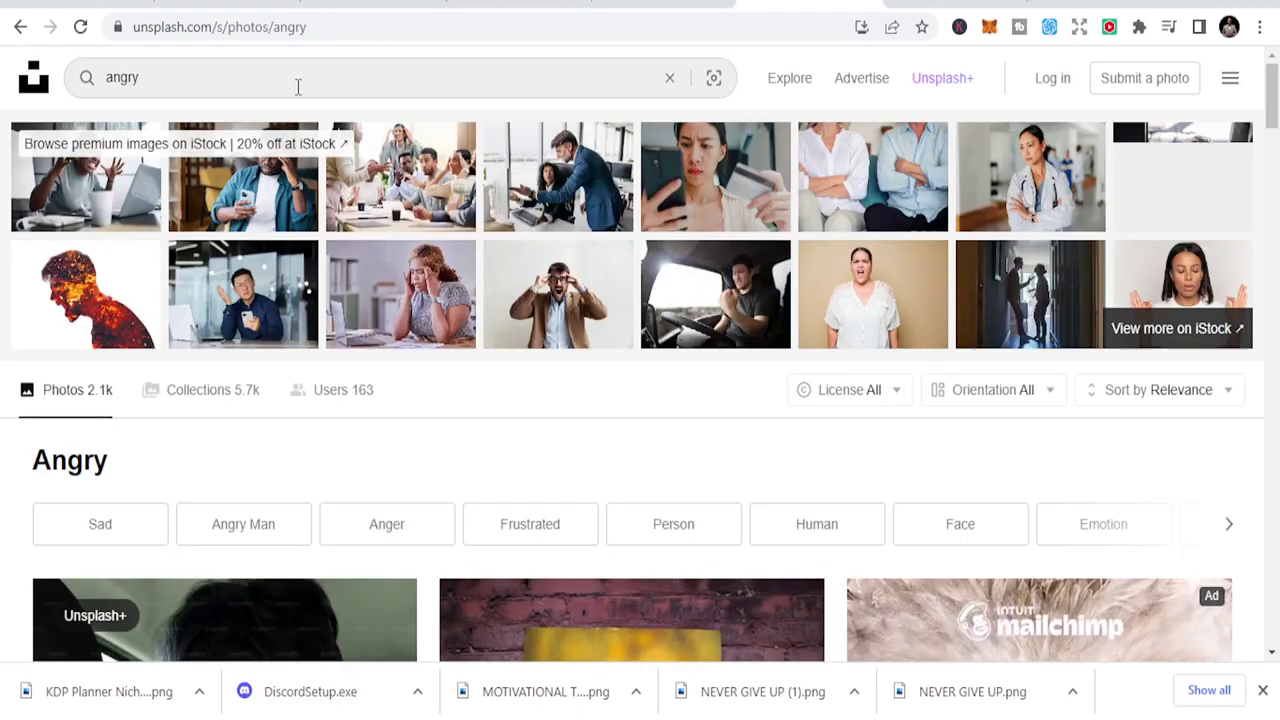
Step: Look through the "angry" photo results for a dramatic, expressive face suited to the motivational thumbnail
scroll(338, 288, down, 3)
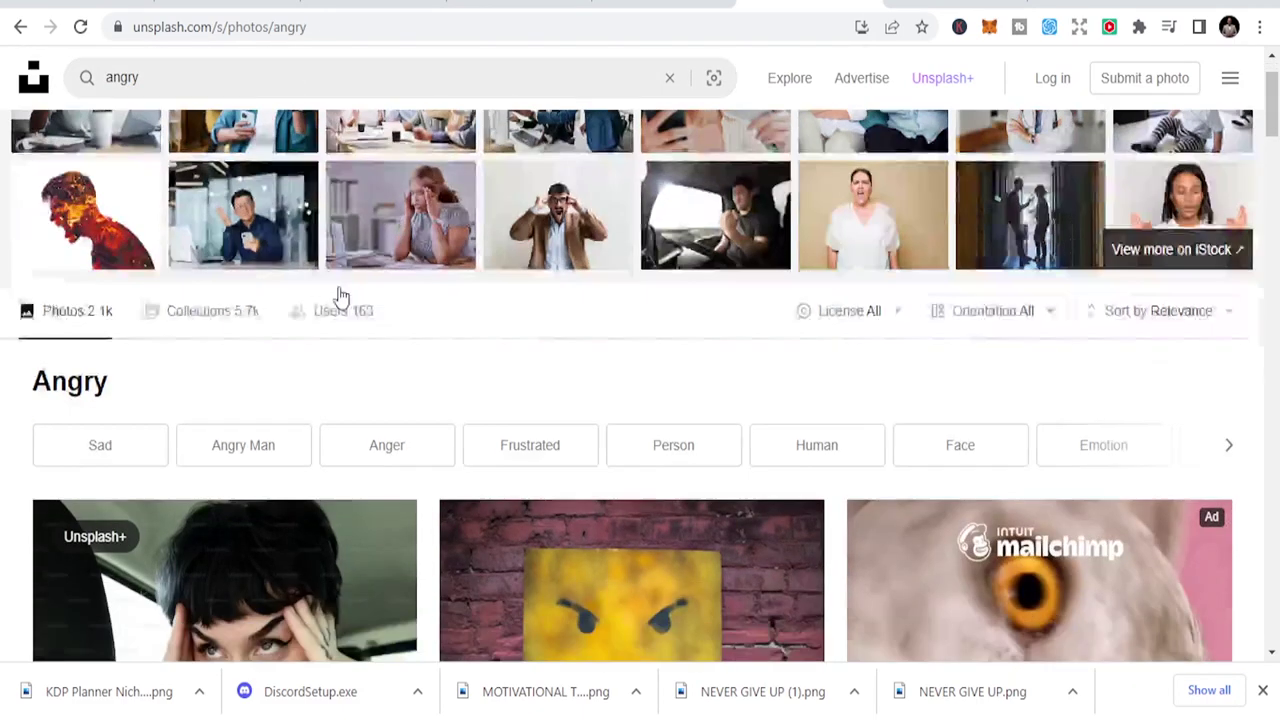
scroll(345, 310, down, 8)
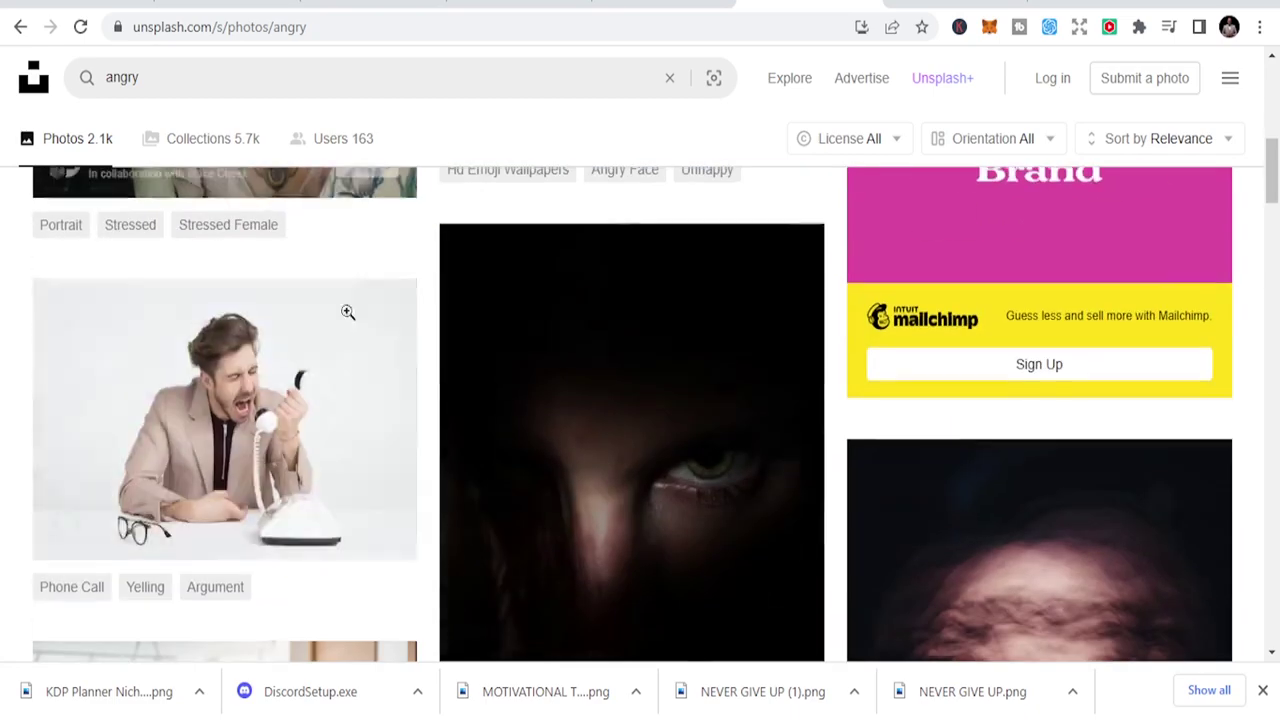
scroll(350, 322, down, 12)
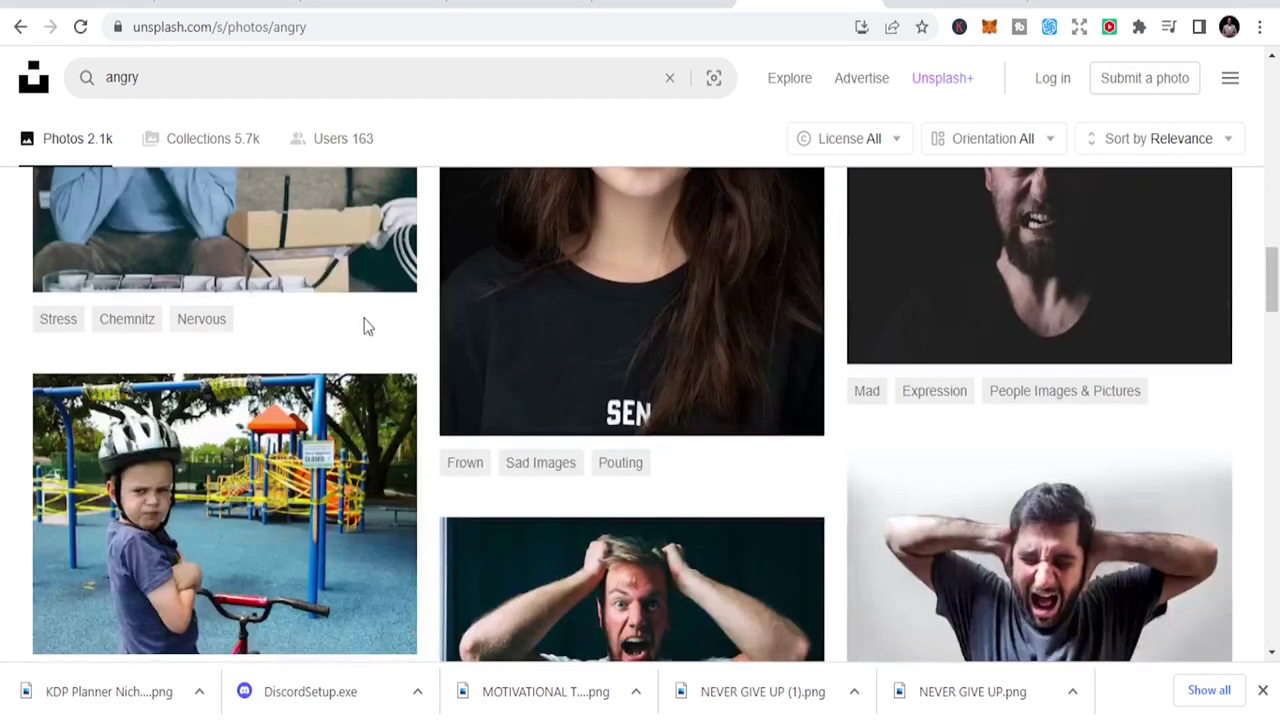
scroll(369, 331, down, 4)
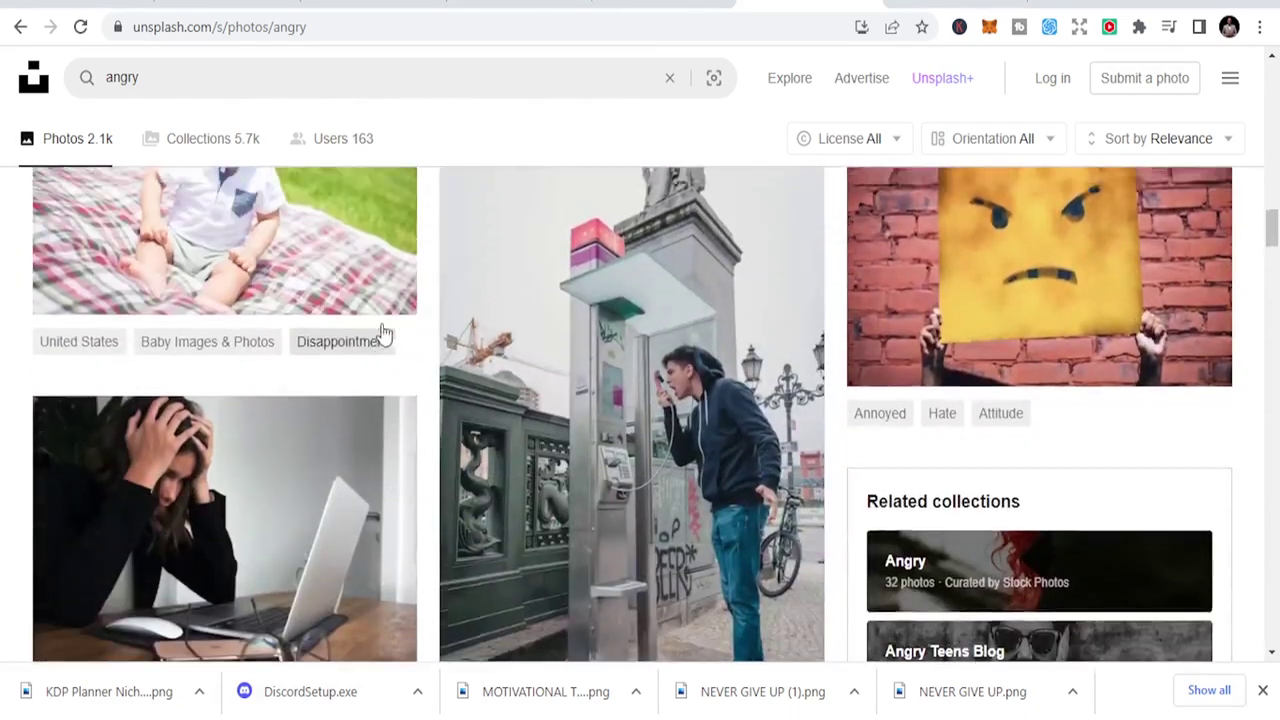
scroll(578, 397, up, 5)
scroll(673, 395, down, 12)
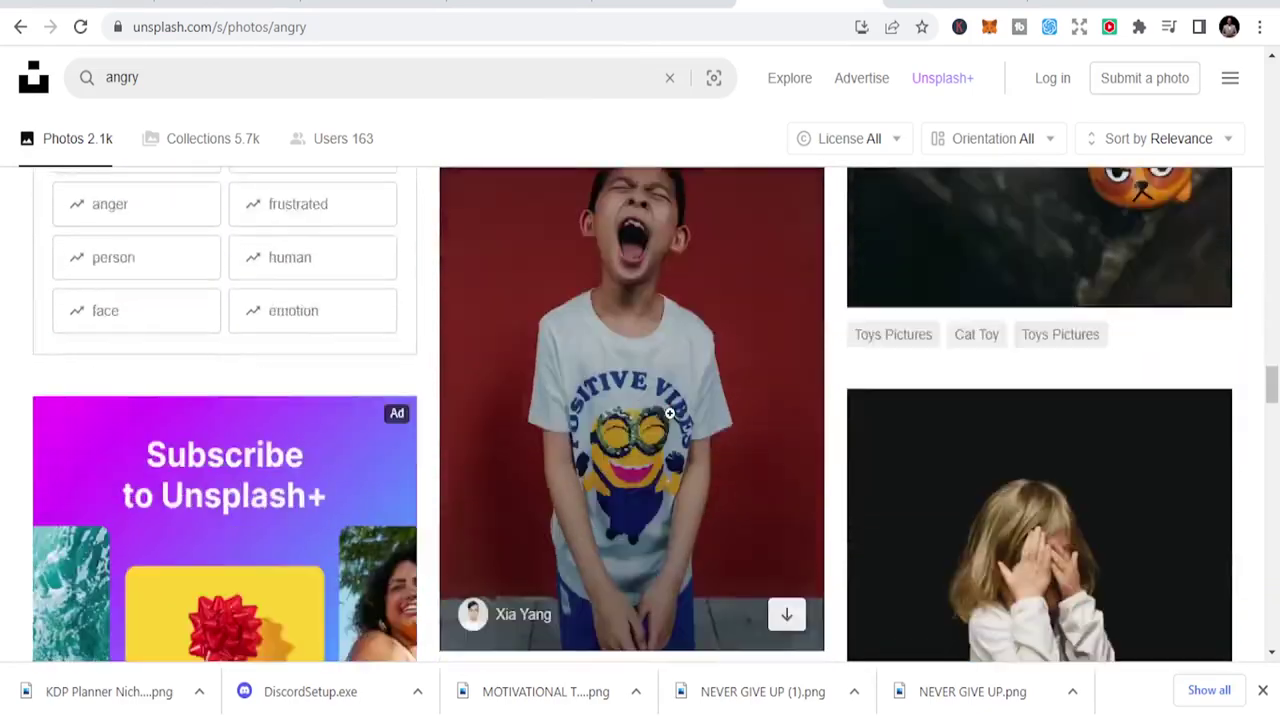
scroll(700, 395, up, 2)
scroll(737, 414, down, 10)
scroll(729, 407, down, 20)
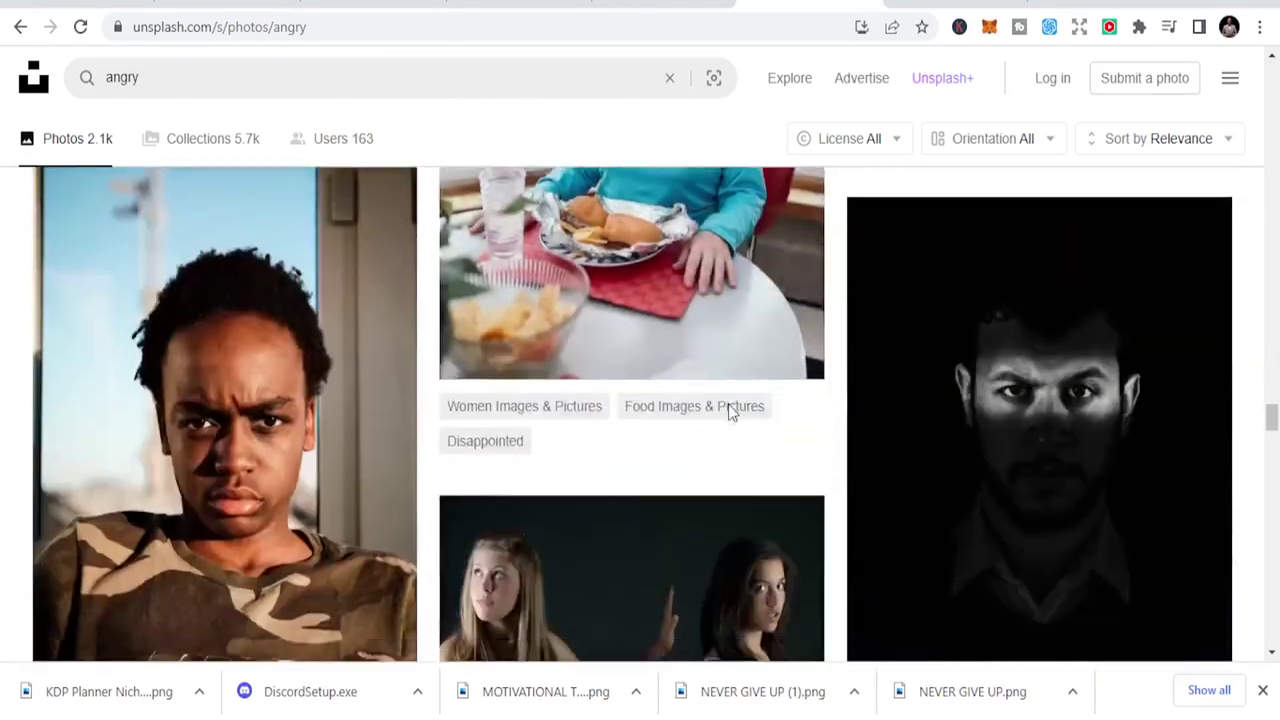
scroll(885, 411, down, 15)
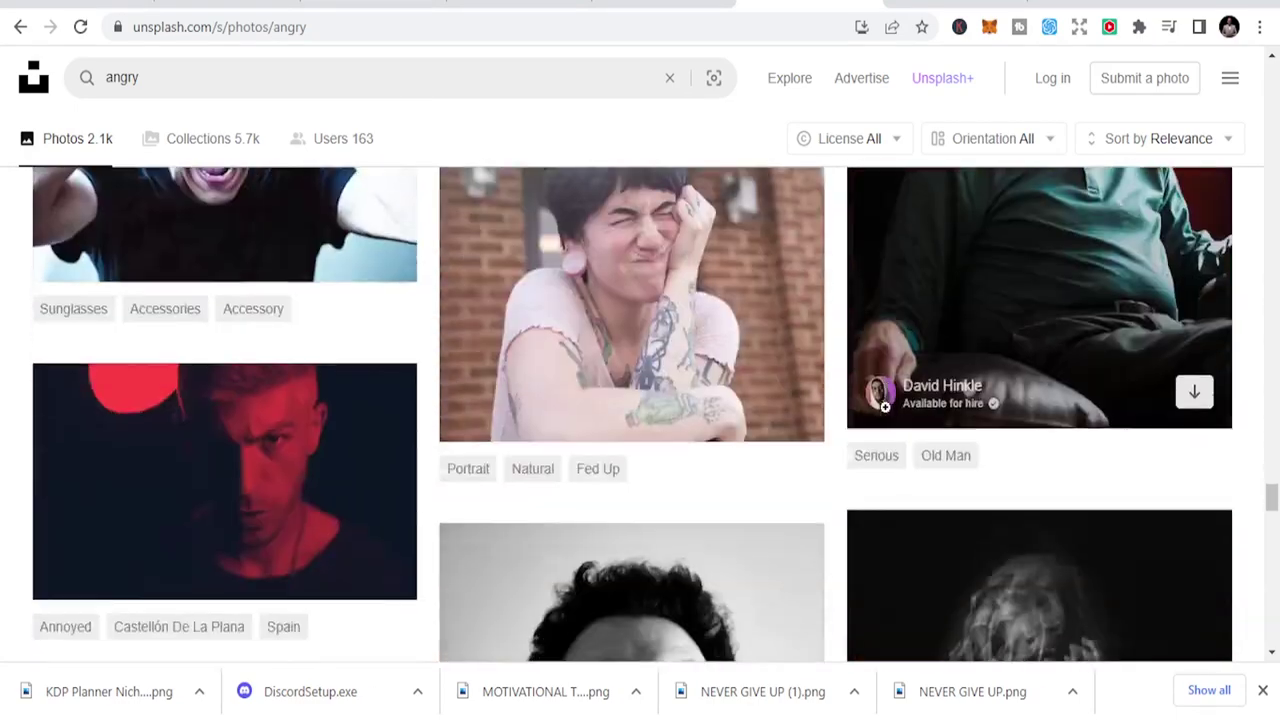
scroll(876, 414, down, 12)
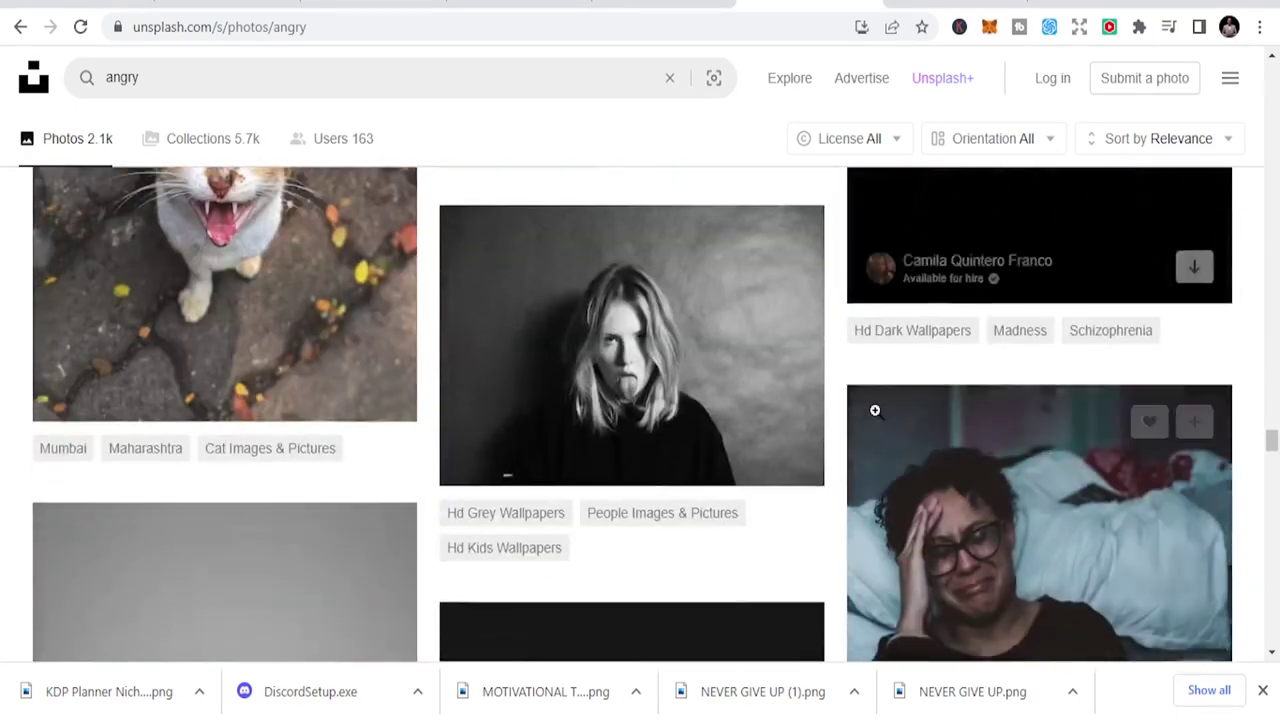
scroll(876, 418, down, 15)
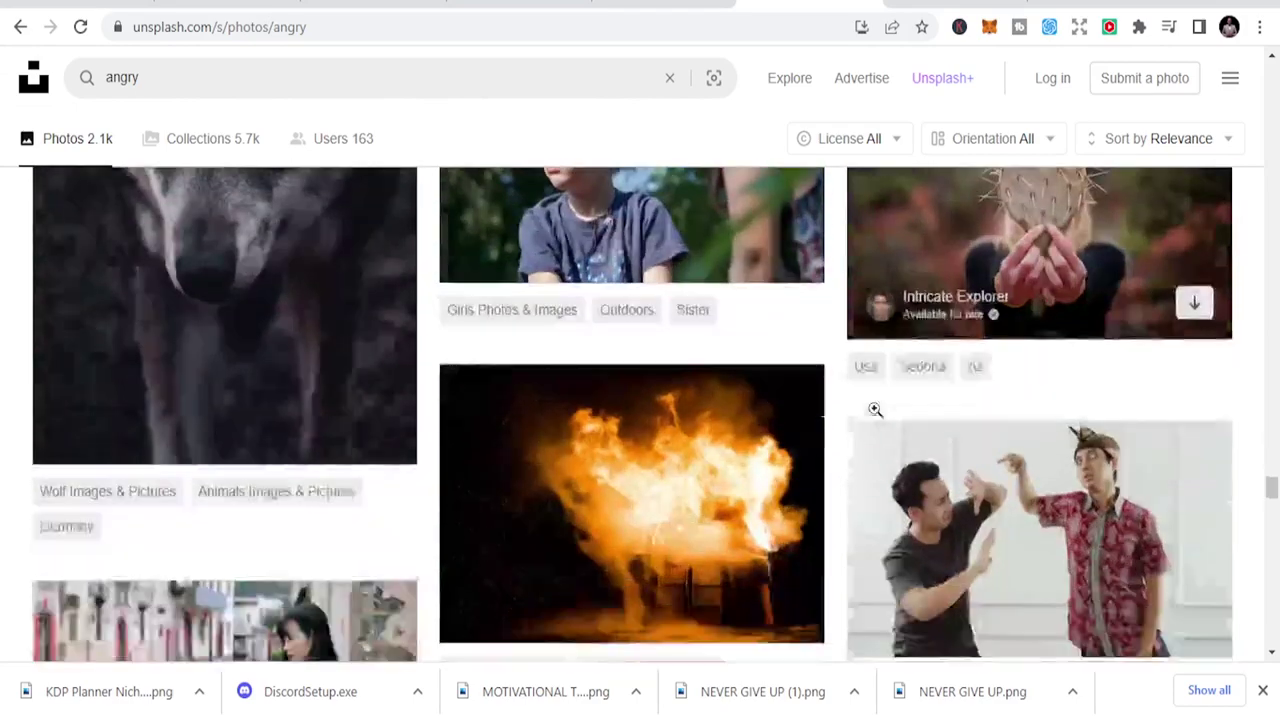
scroll(874, 409, down, 15)
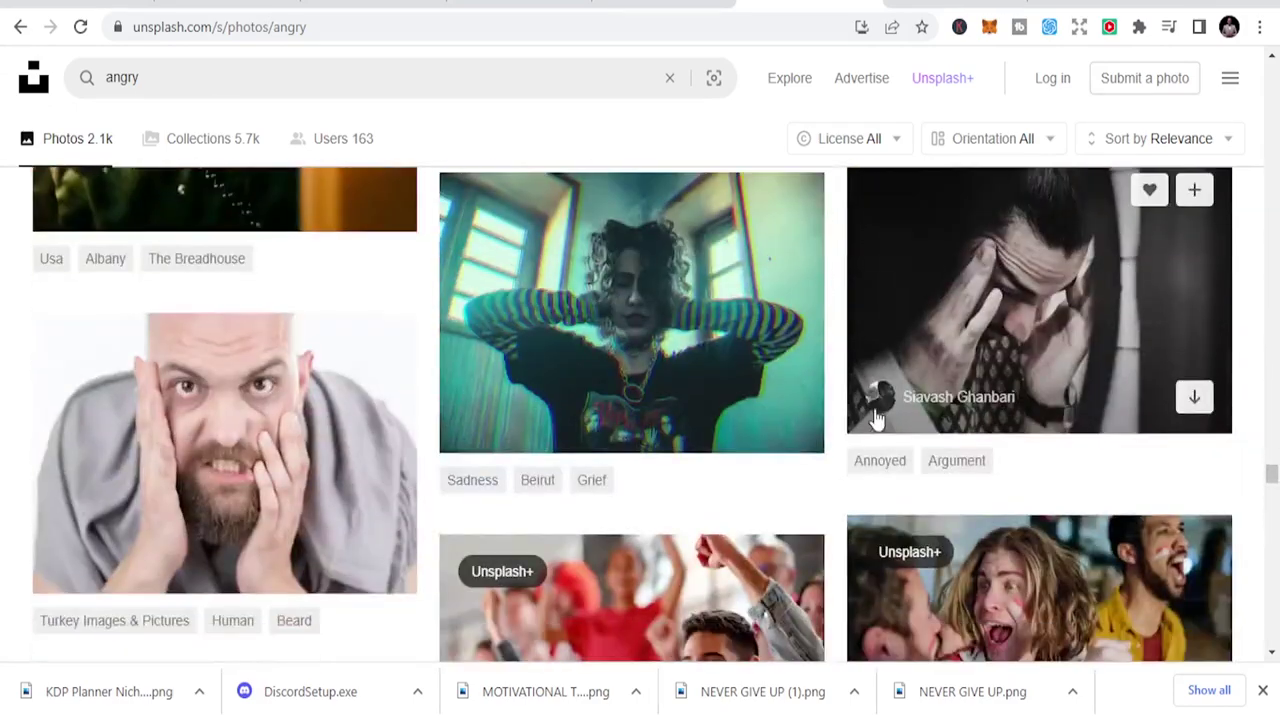
scroll(874, 409, down, 15)
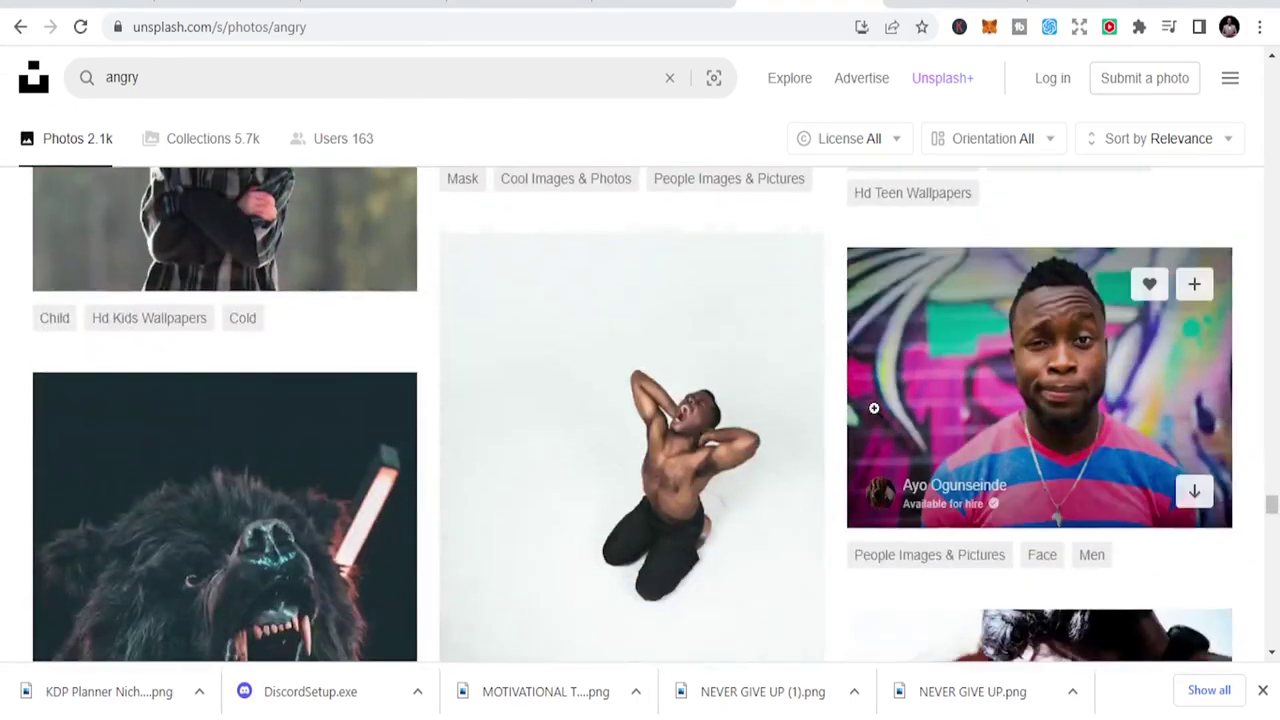
scroll(850, 405, up, 3)
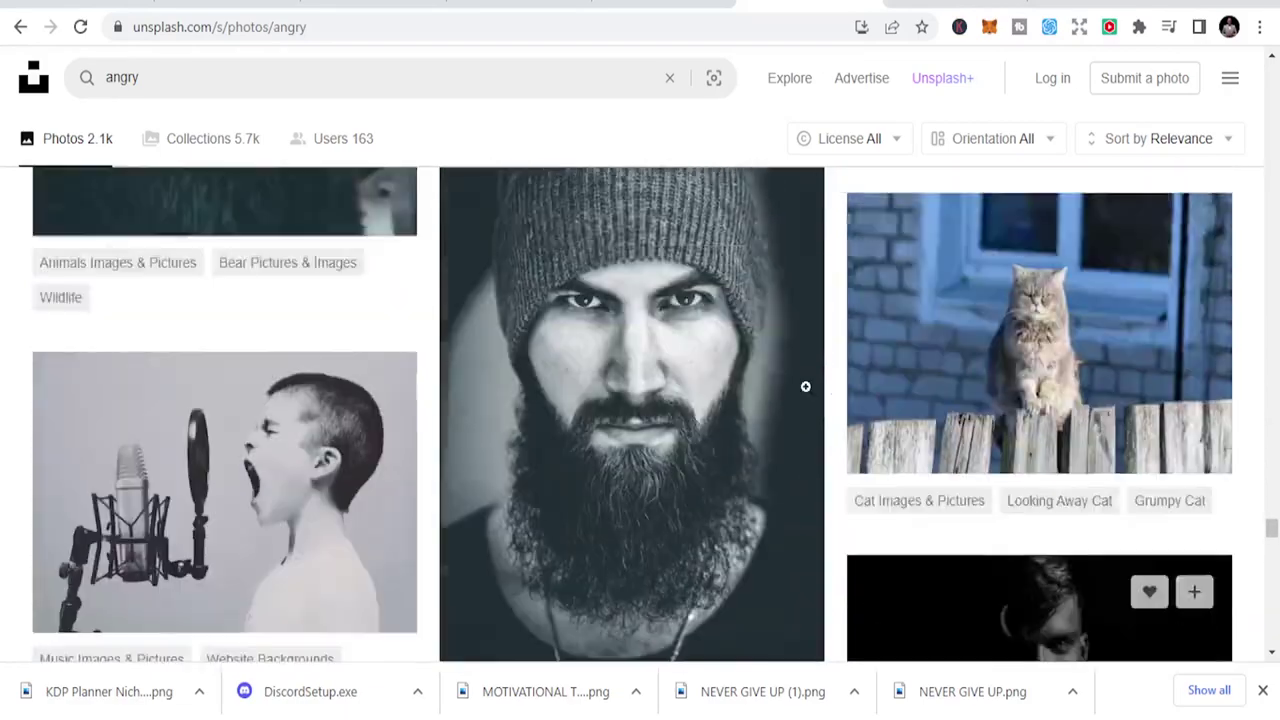
scroll(630, 375, down, 9)
scroll(633, 377, down, 15)
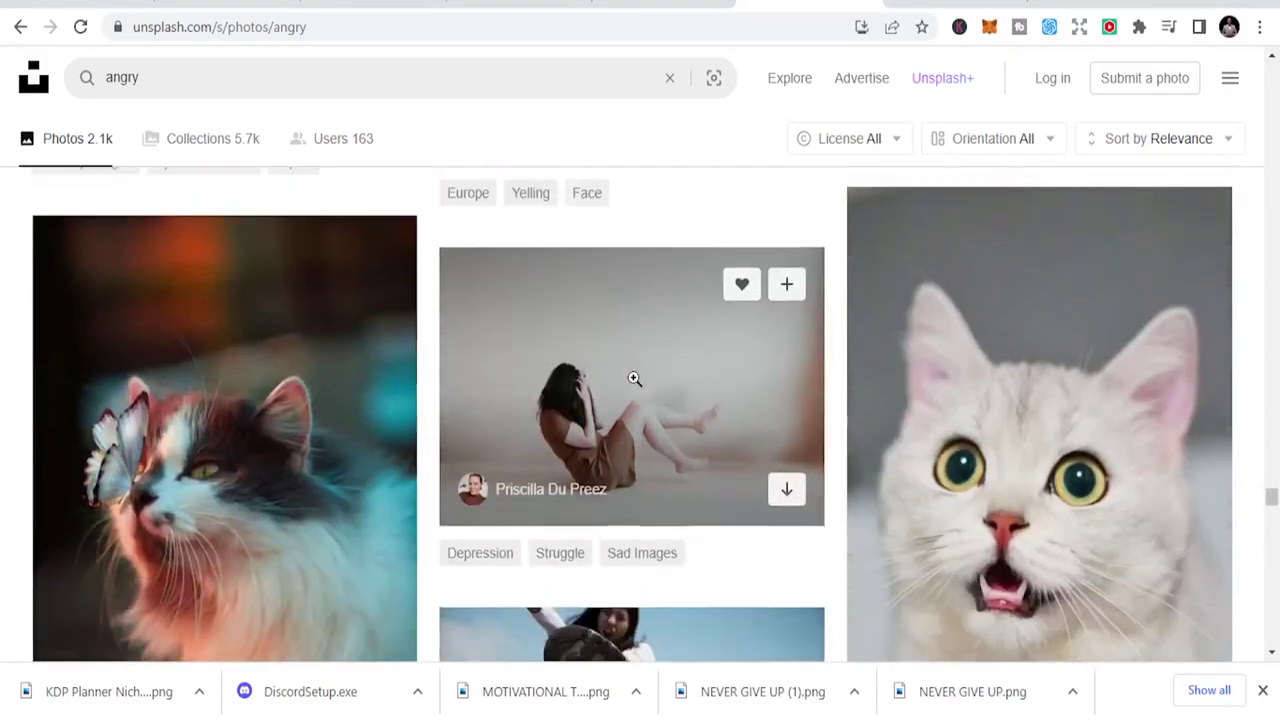
scroll(633, 385, down, 15)
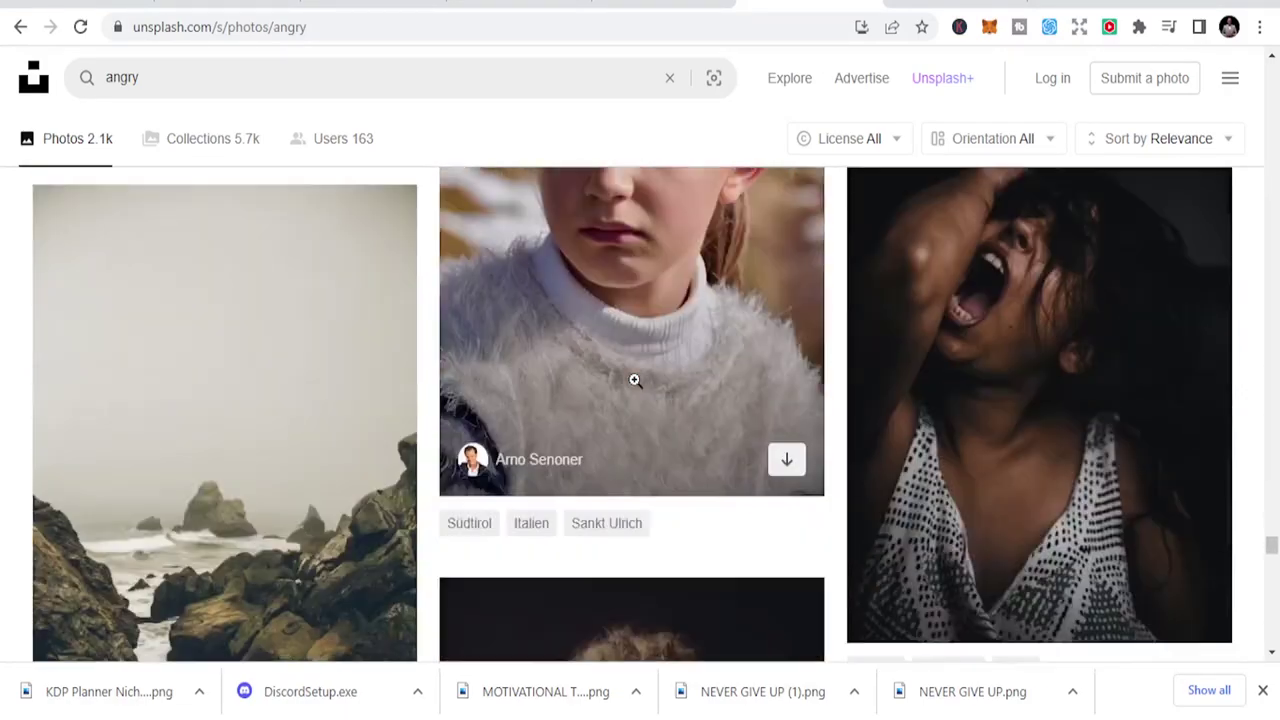
scroll(631, 383, down, 15)
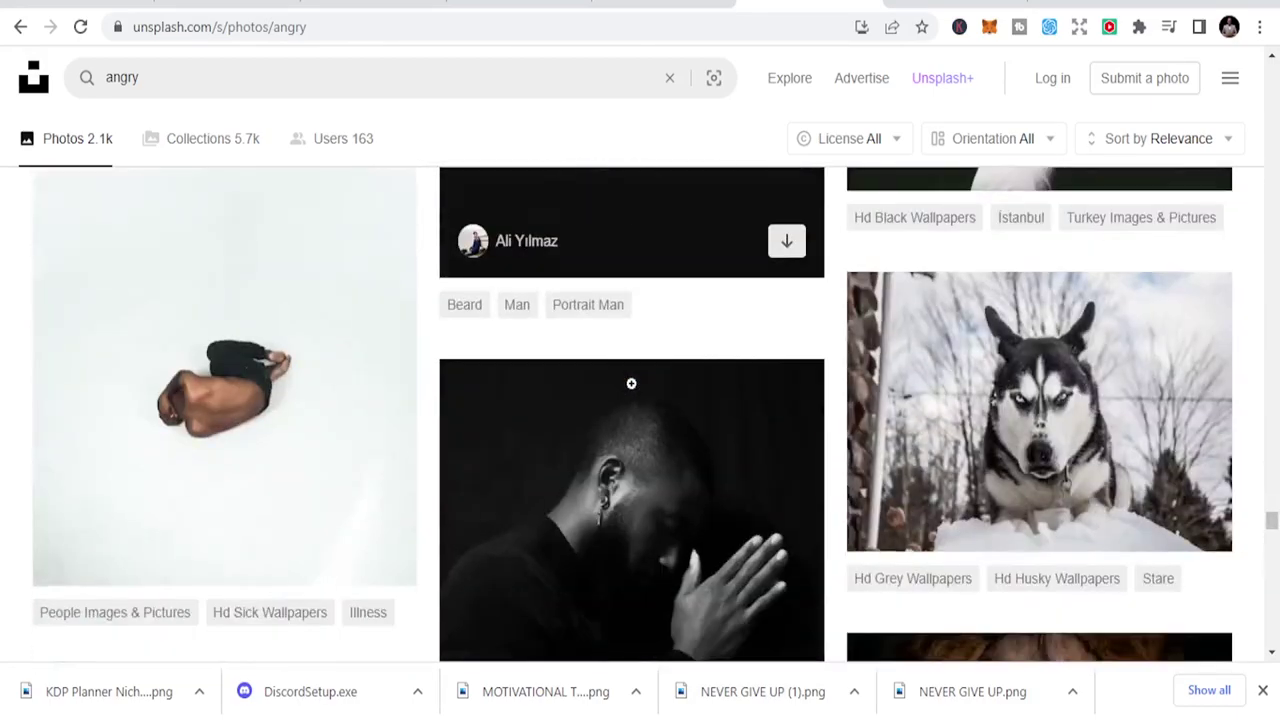
scroll(633, 383, down, 15)
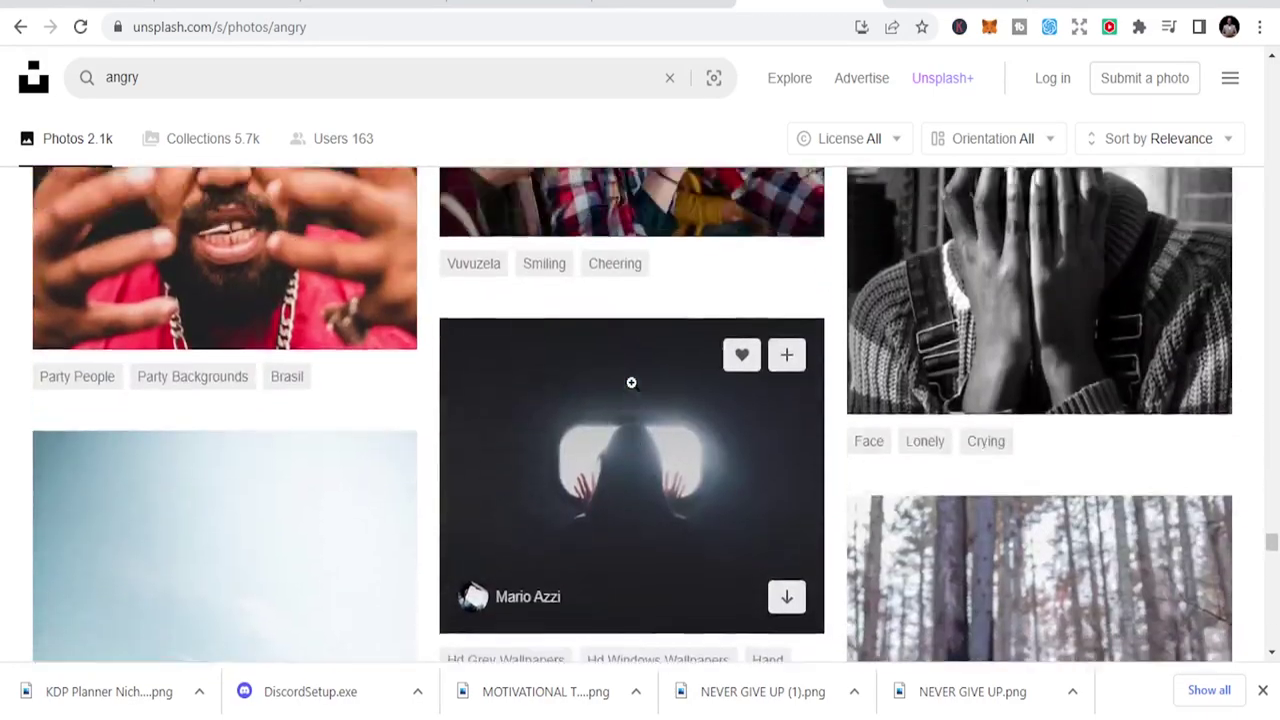
scroll(632, 380, down, 15)
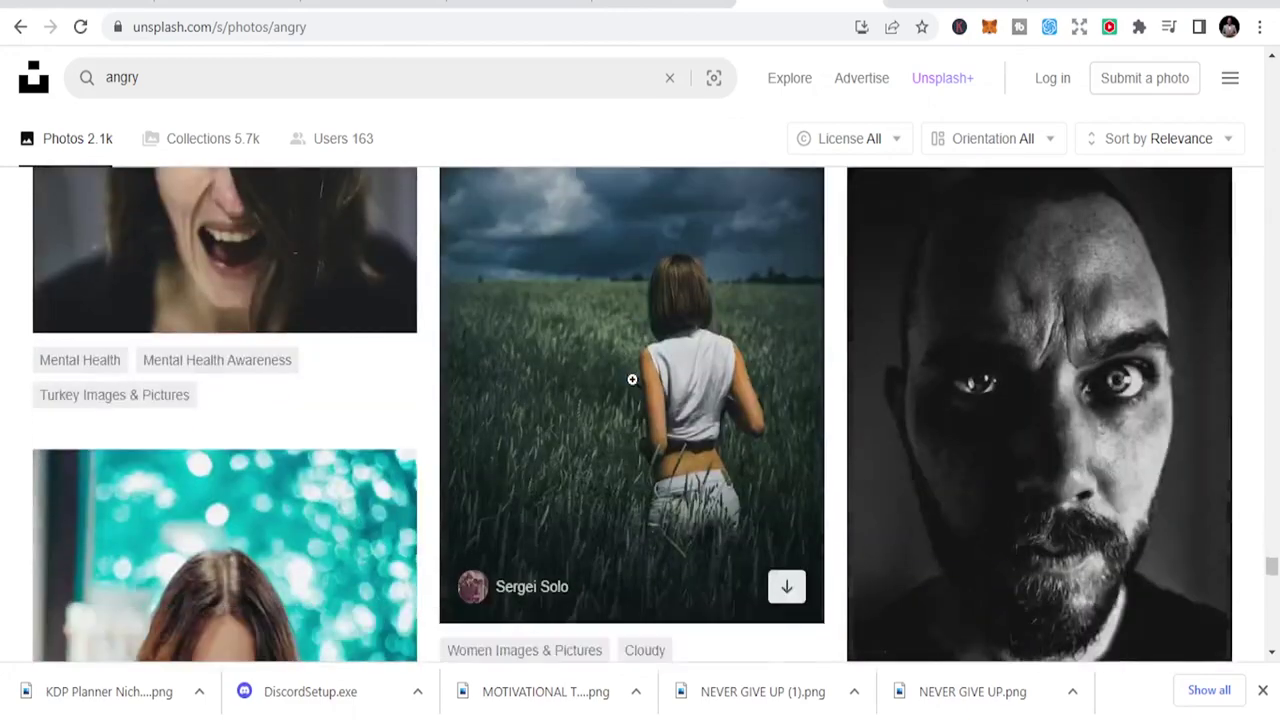
scroll(1005, 333, down, 15)
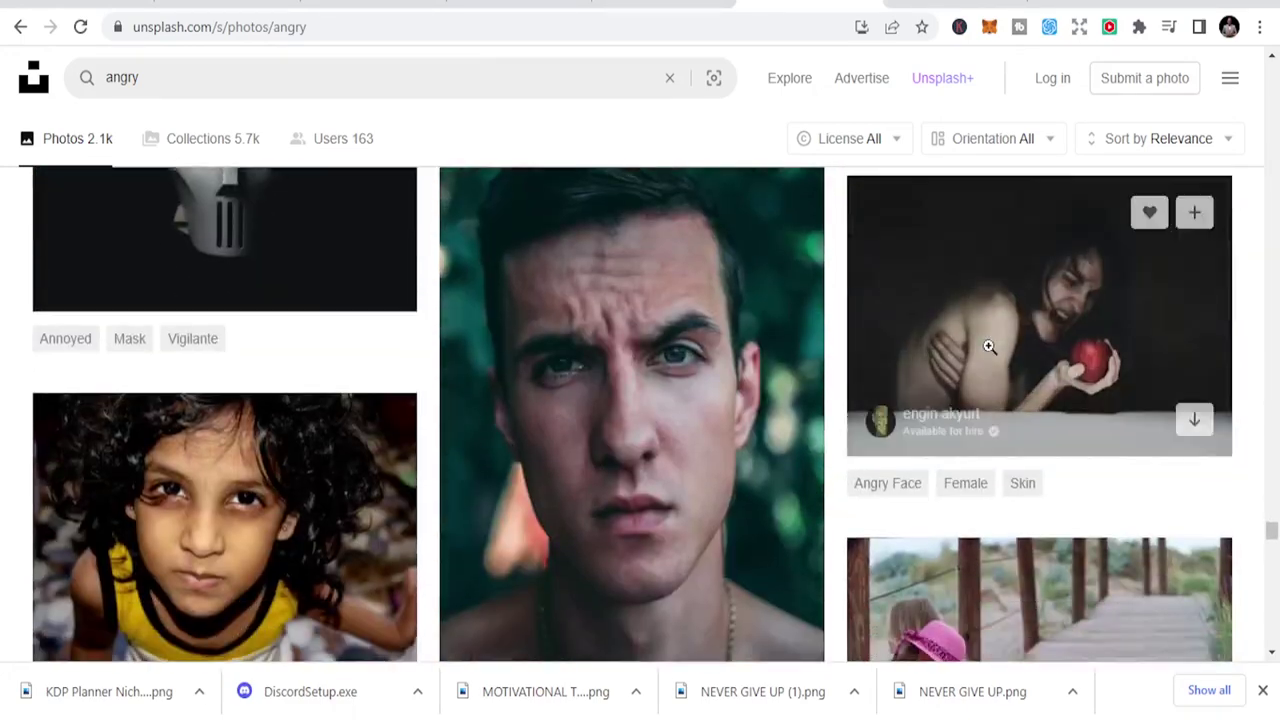
scroll(988, 342, down, 3)
scroll(988, 342, up, 4)
scroll(988, 342, down, 5)
scroll(1005, 340, up, 4)
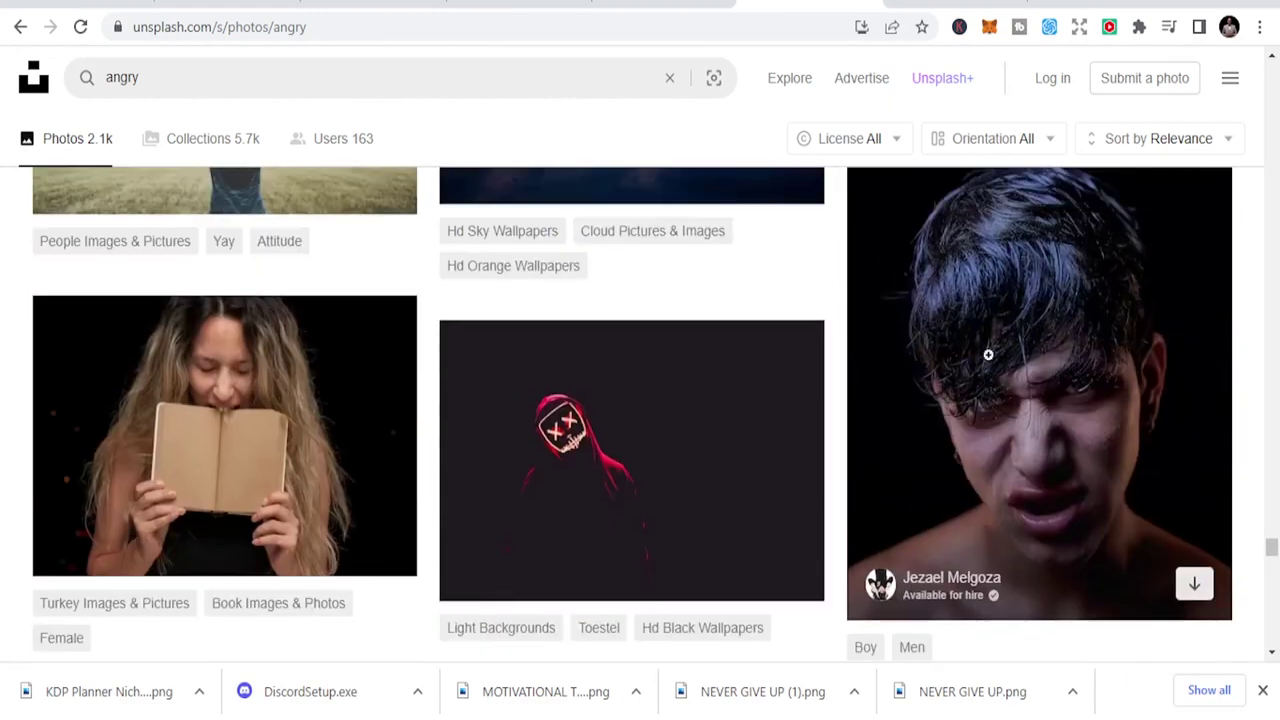
scroll(1003, 380, down, 2)
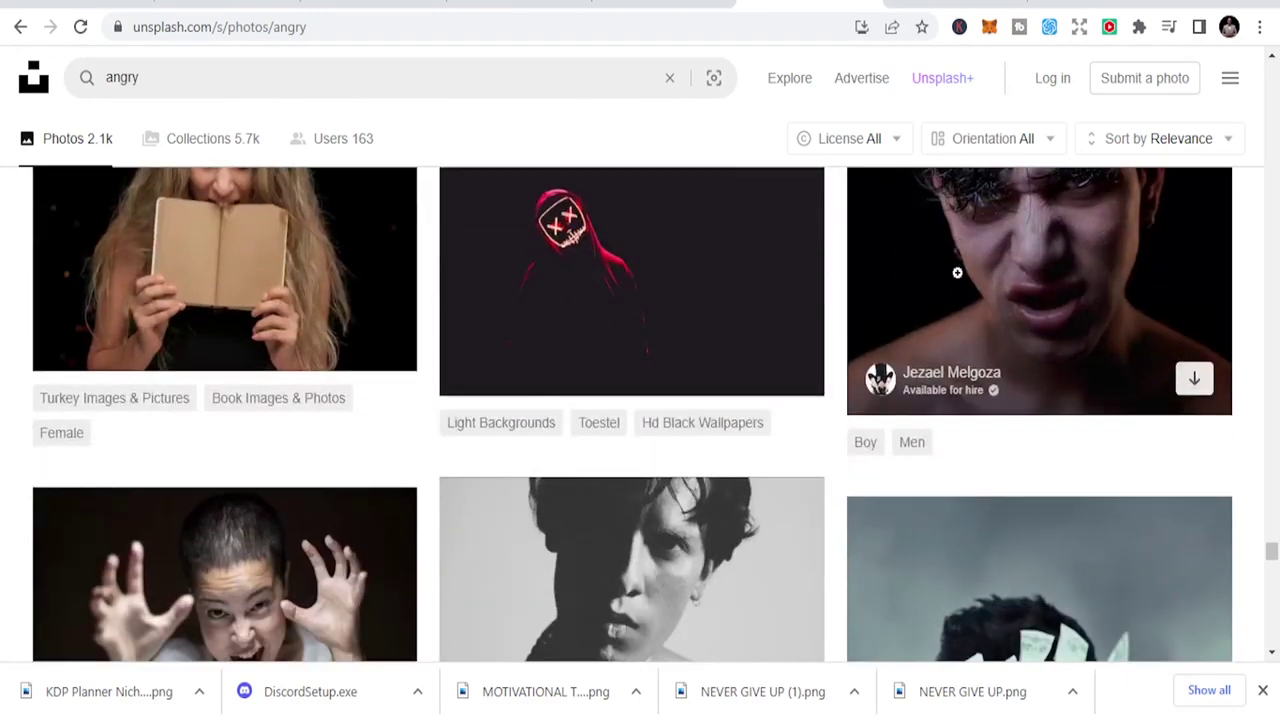
scroll(617, 371, down, 5)
scroll(318, 285, up, 3)
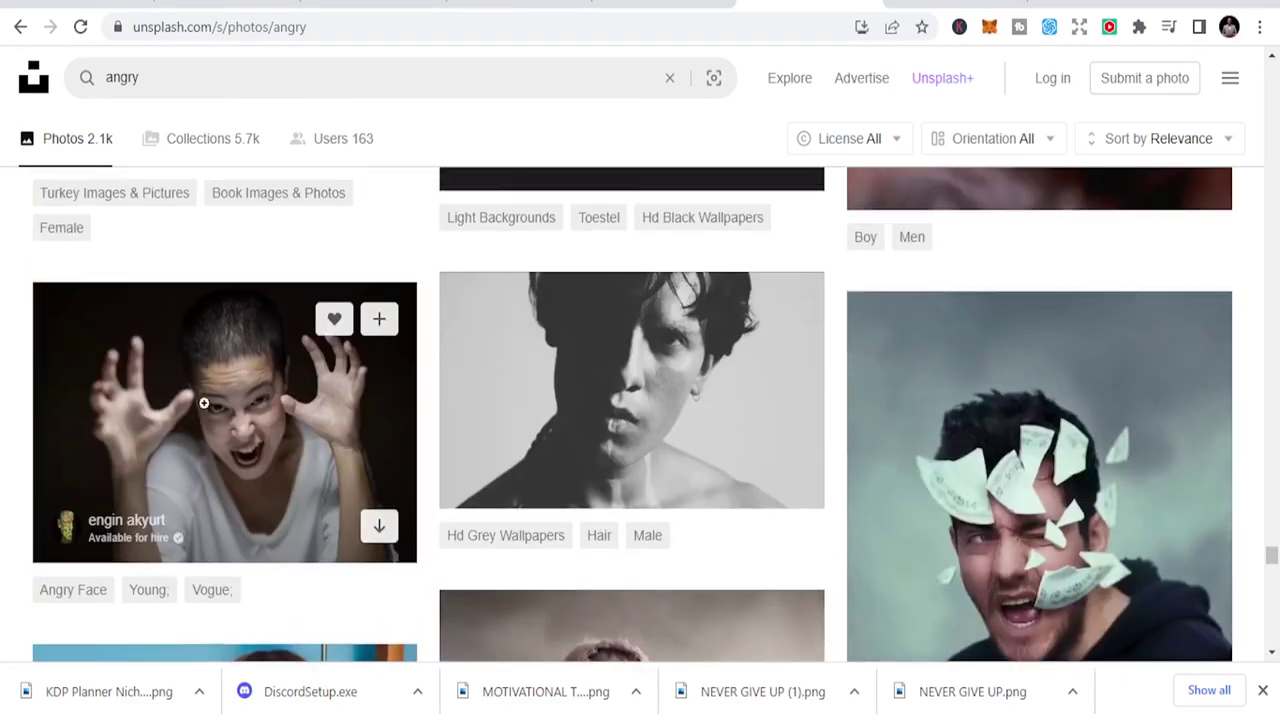
scroll(689, 462, down, 5)
scroll(974, 366, up, 2)
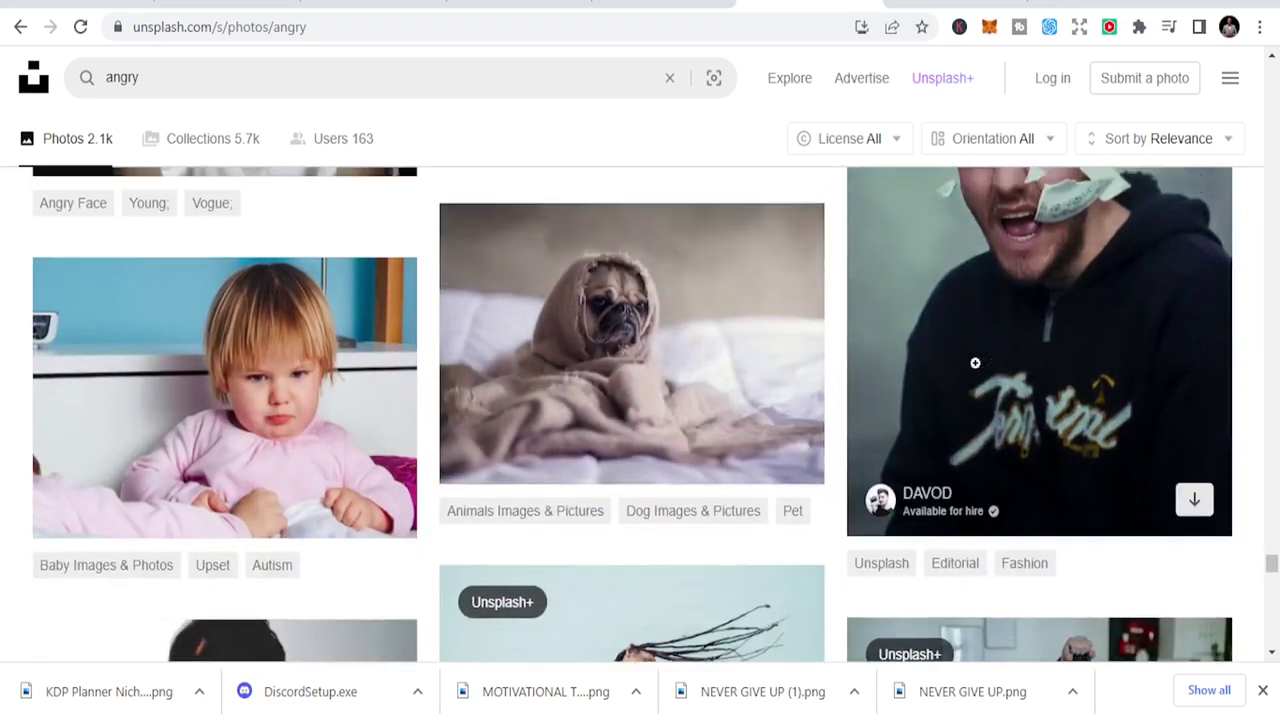
scroll(1140, 280, up, 1)
scroll(760, 409, down, 7)
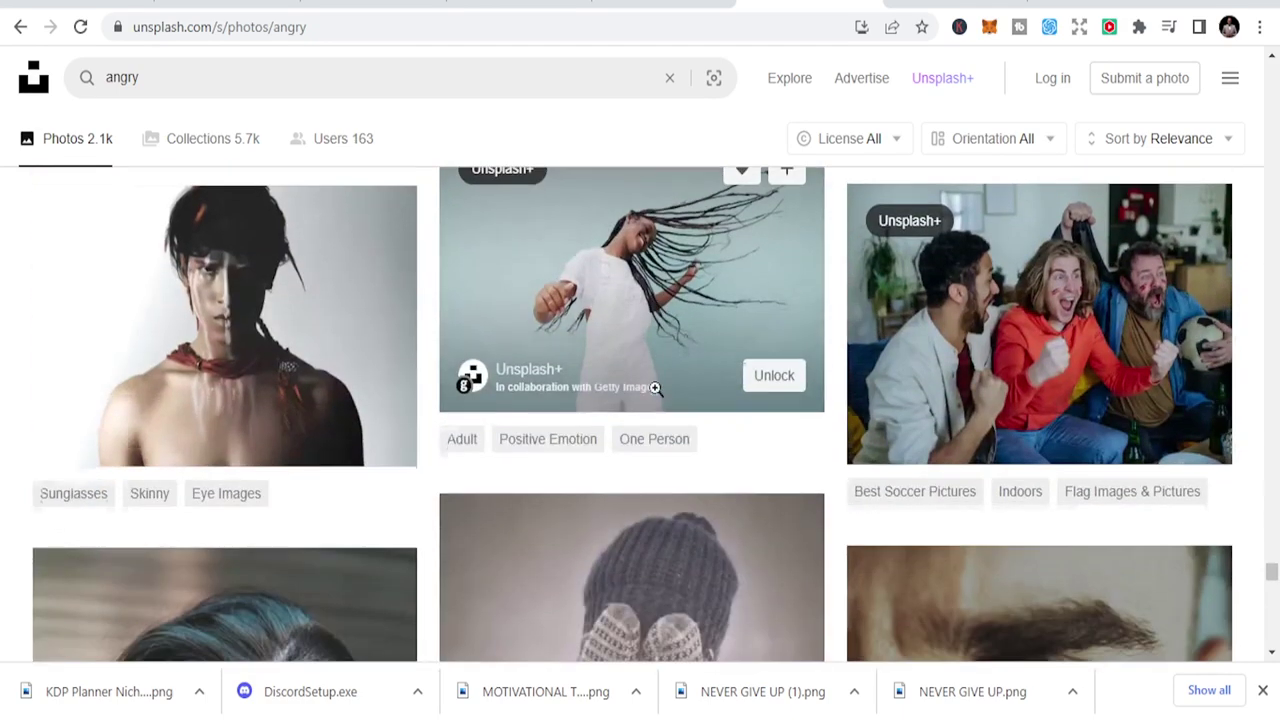
scroll(655, 390, down, 5)
scroll(655, 385, up, 2)
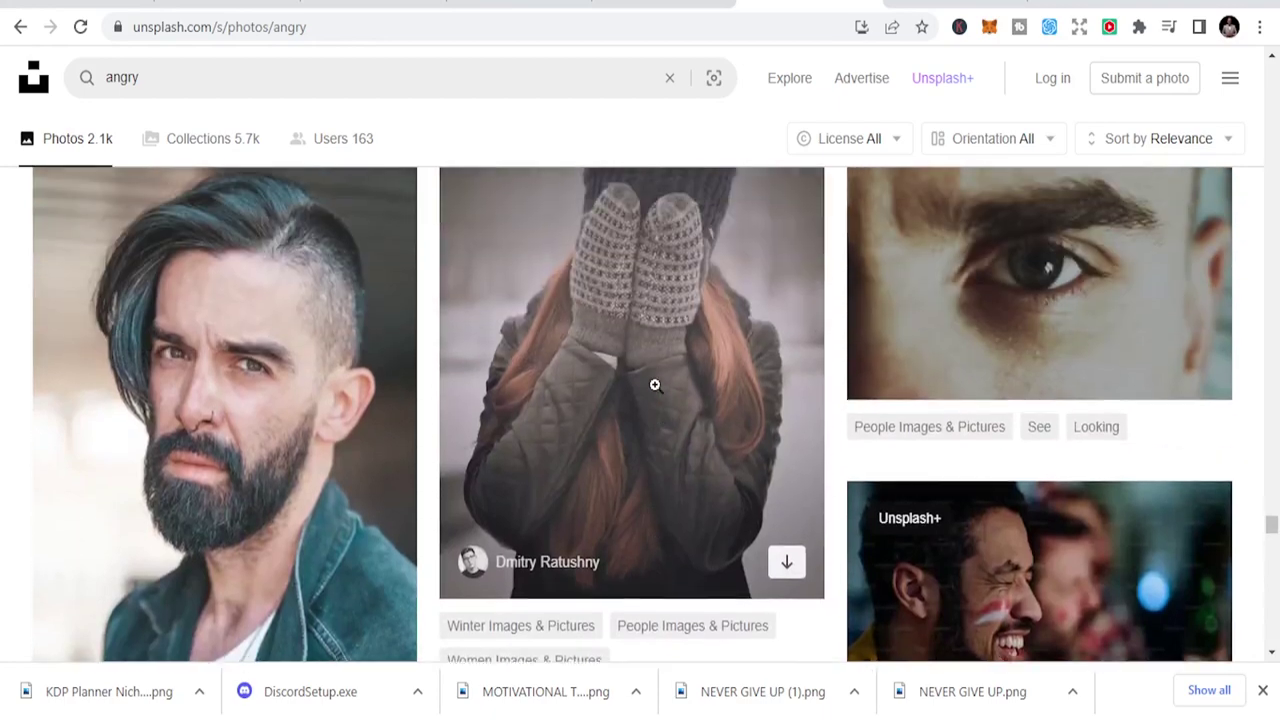
scroll(314, 371, down, 7)
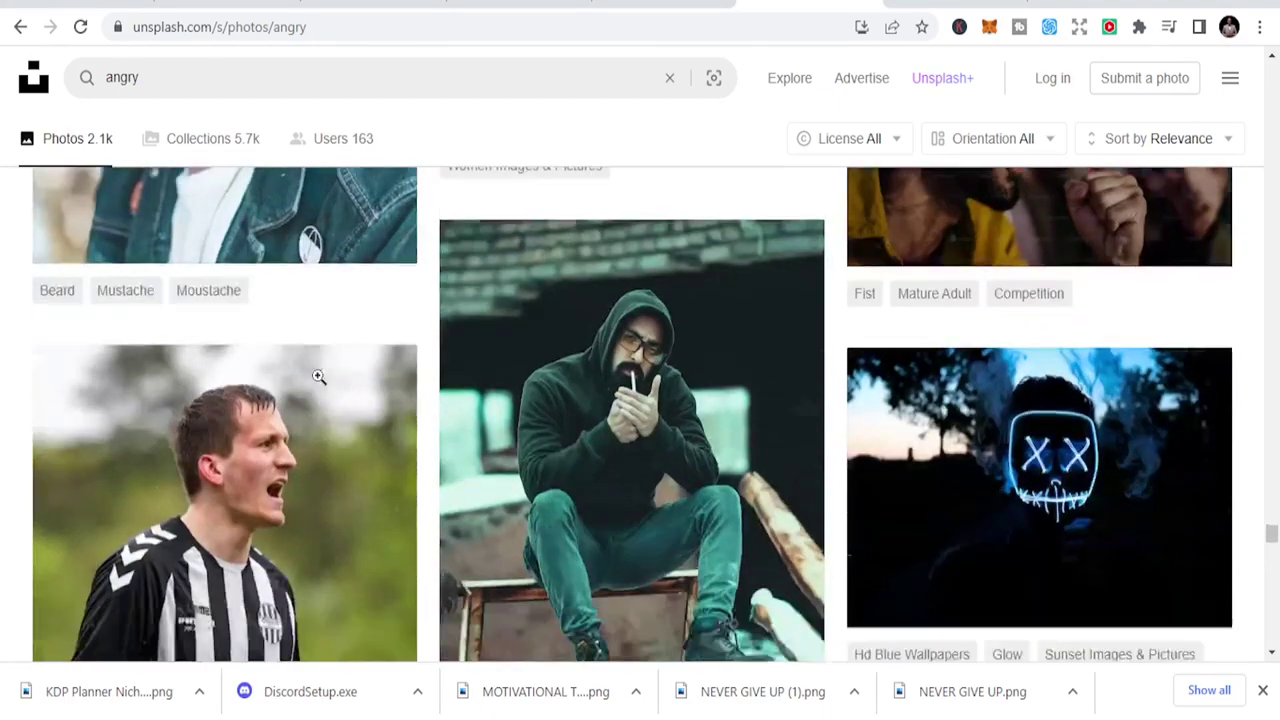
scroll(385, 368, down, 4)
scroll(1000, 340, down, 3)
scroll(789, 362, down, 10)
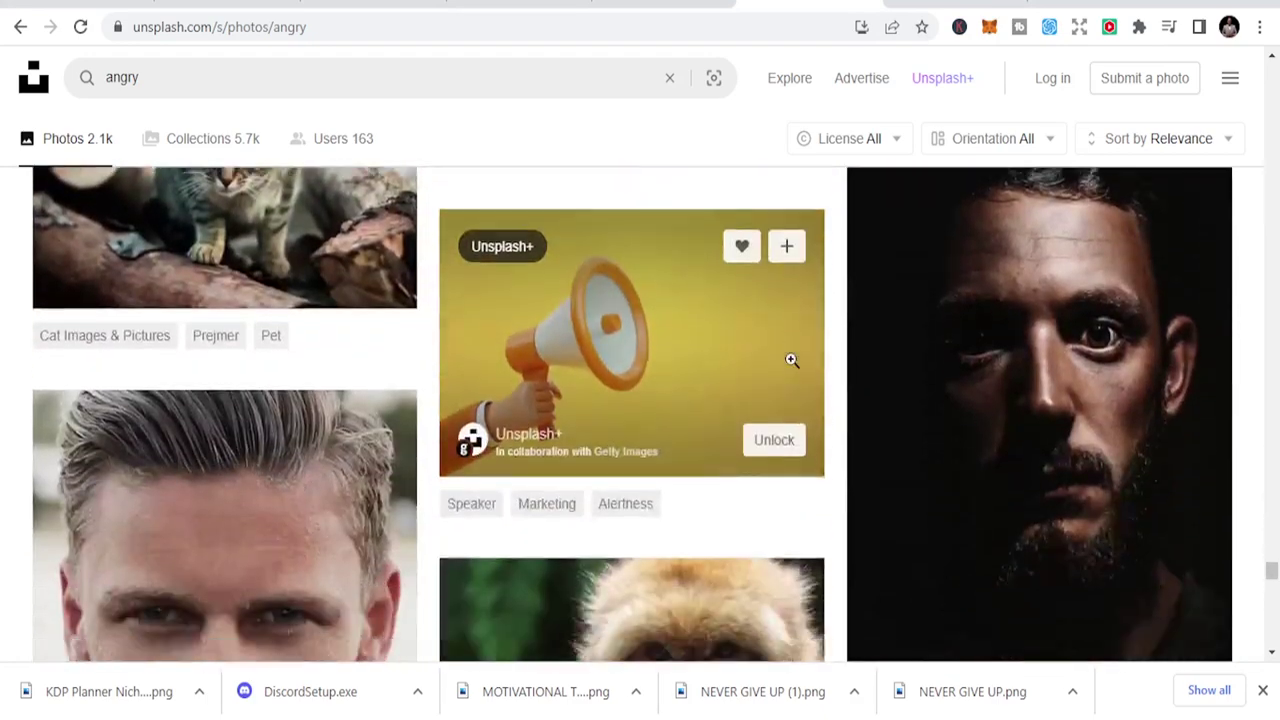
scroll(1083, 374, down, 10)
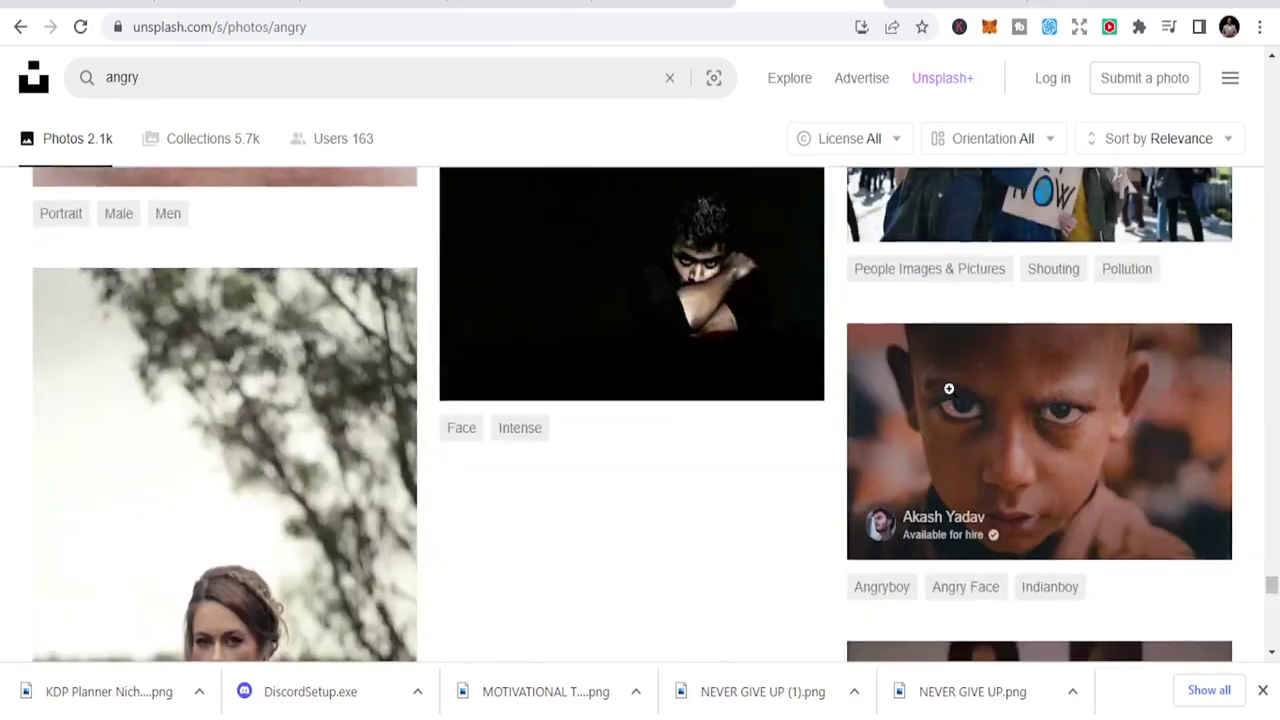
scroll(949, 389, down, 10)
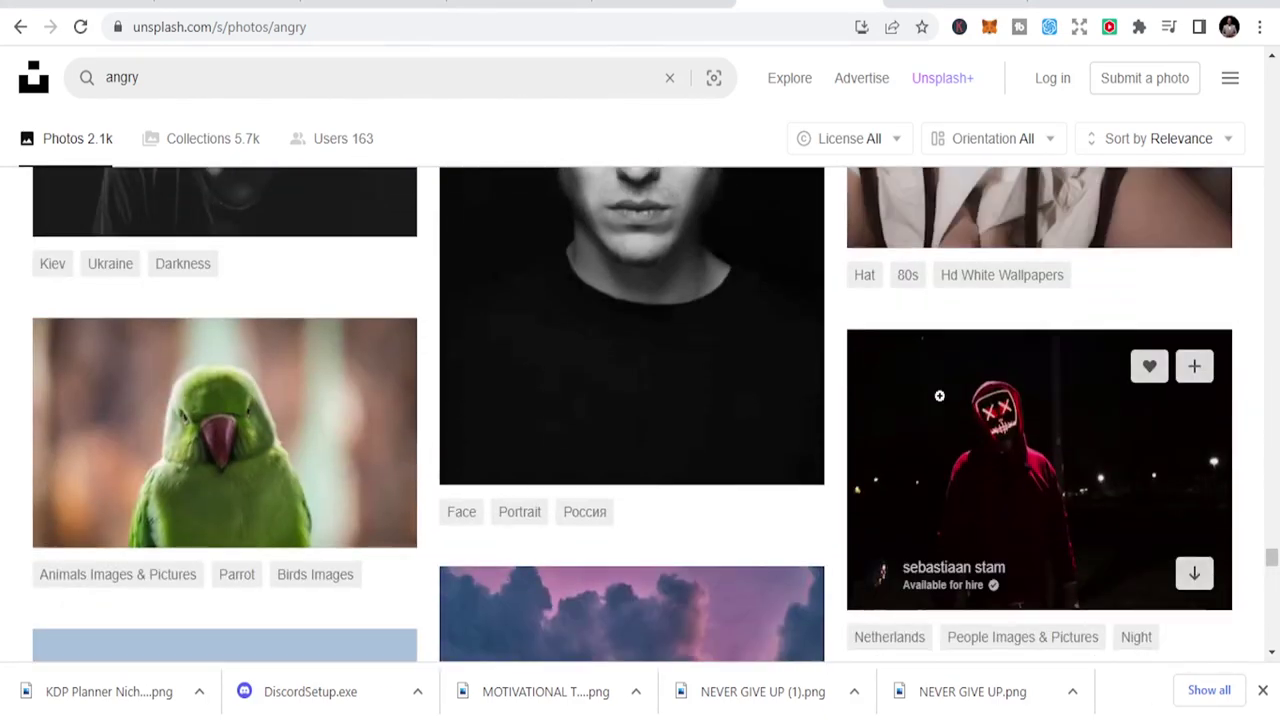
scroll(937, 393, down, 10)
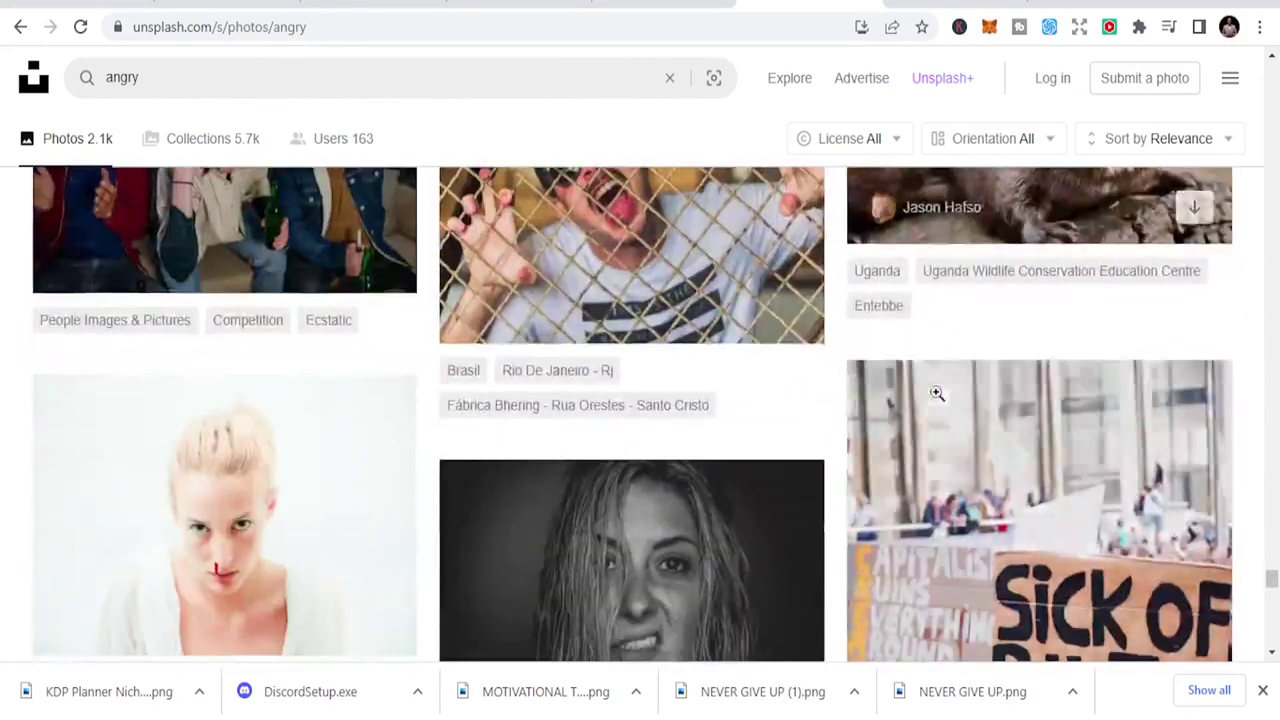
scroll(937, 387, down, 10)
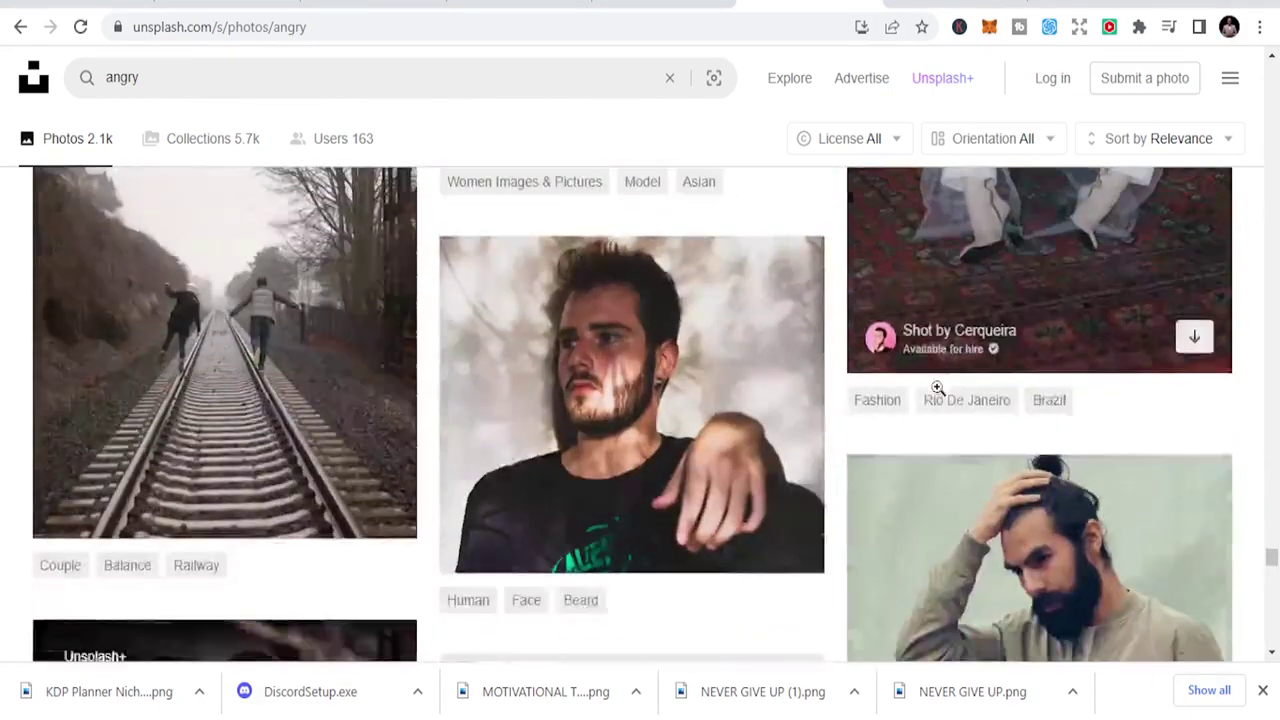
scroll(937, 387, down, 10)
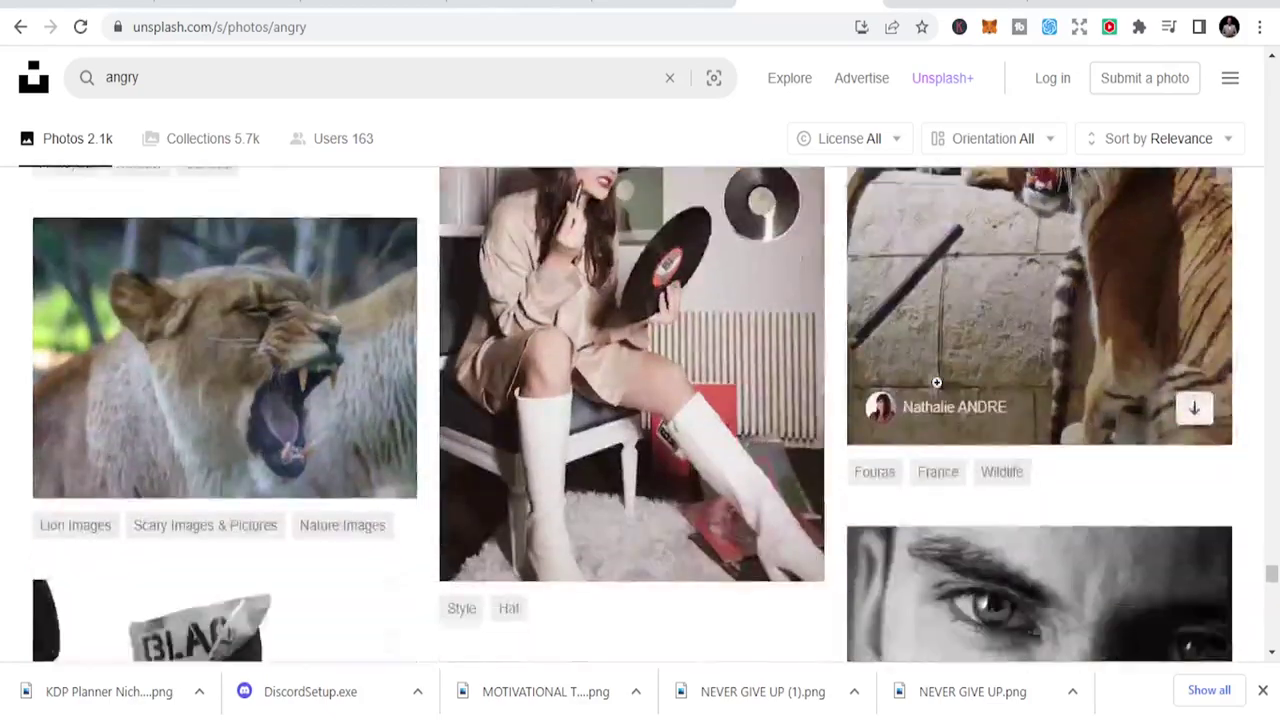
scroll(937, 384, down, 10)
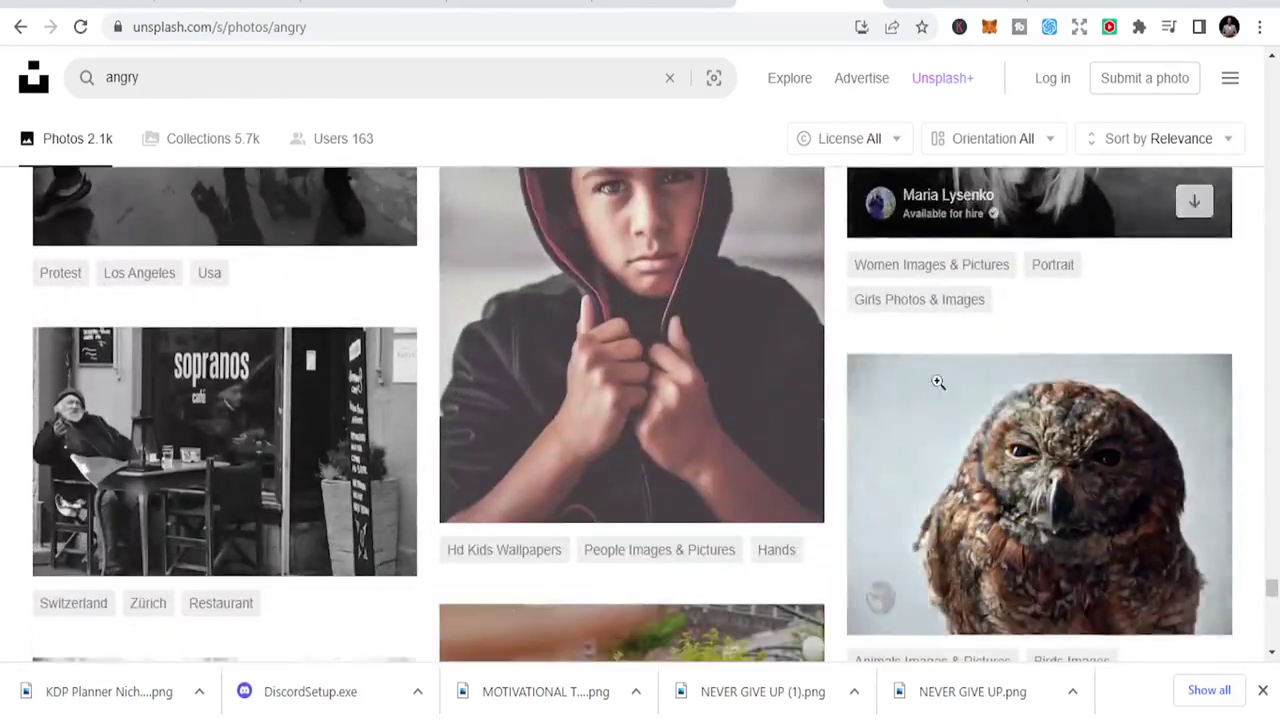
scroll(937, 380, down, 8)
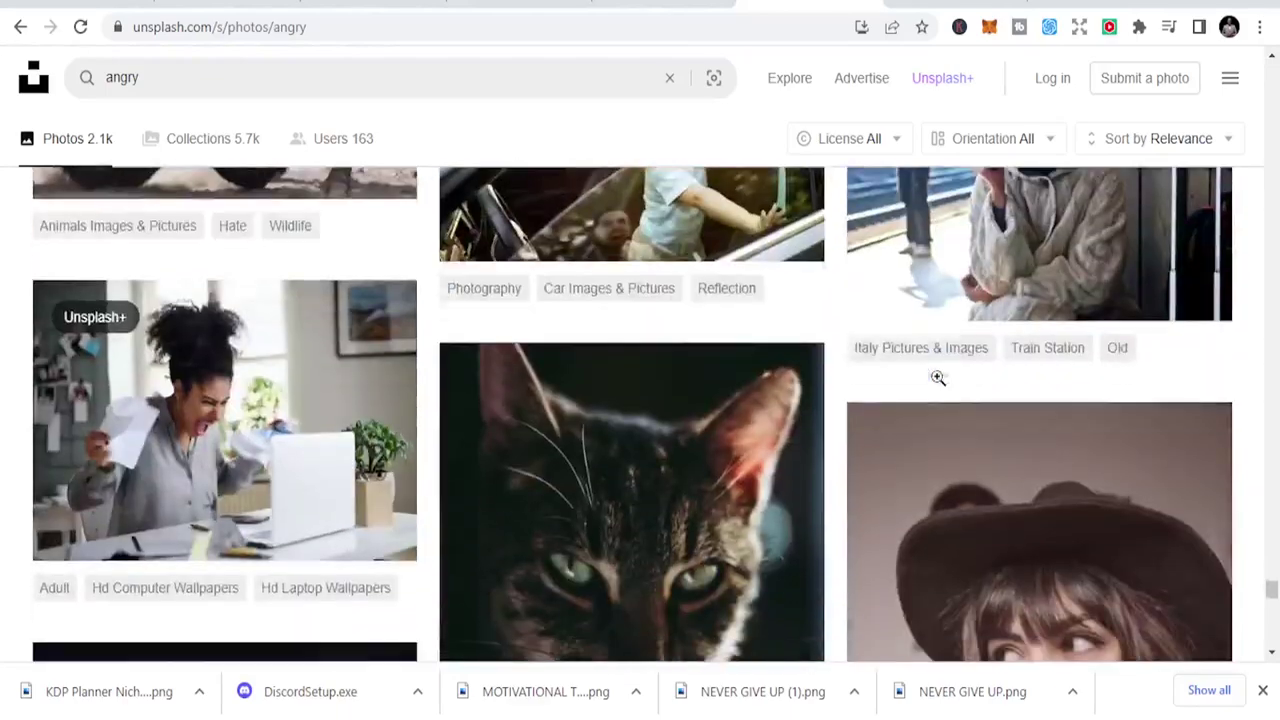
scroll(937, 377, down, 10)
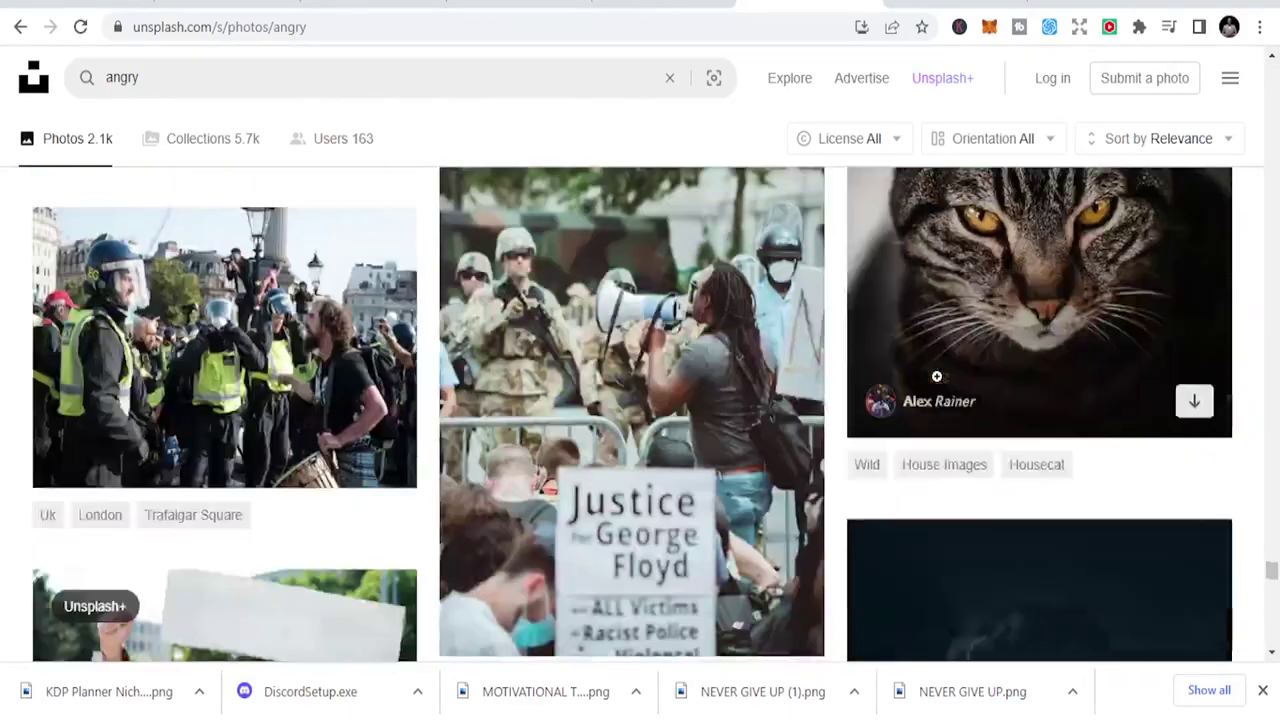
scroll(937, 377, down, 7)
Step: Replace the Unsplash search term with "head man" and run the search
click(399, 68)
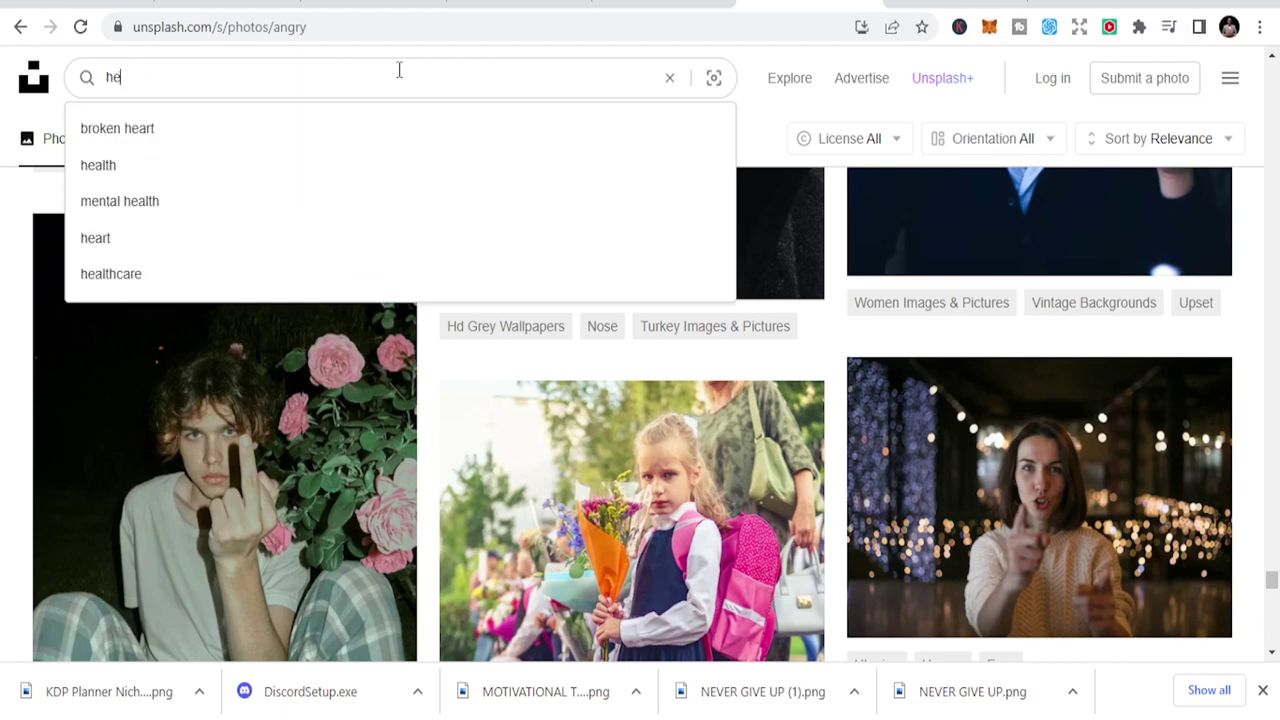
text(head man)
key(Return)
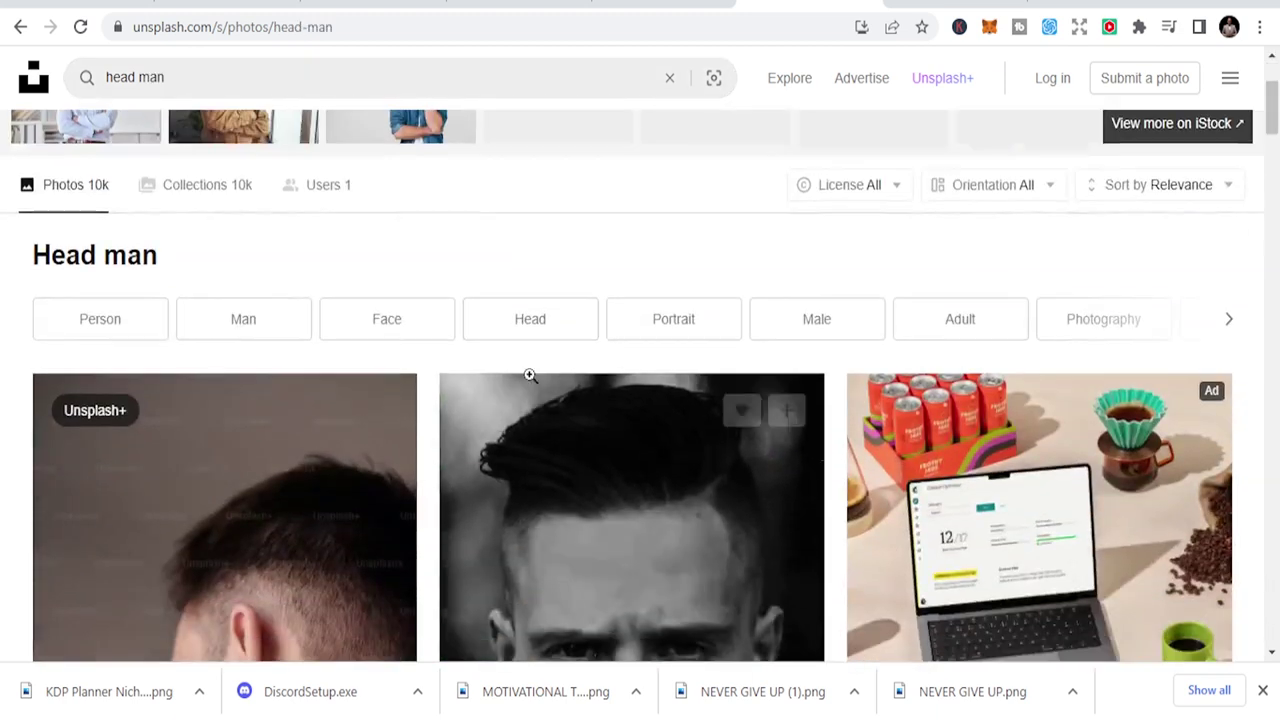
Step: Download the black-and-white portrait of the frowning man in a suit from the "head man" results
scroll(530, 378, down, 4)
scroll(669, 411, up, 2)
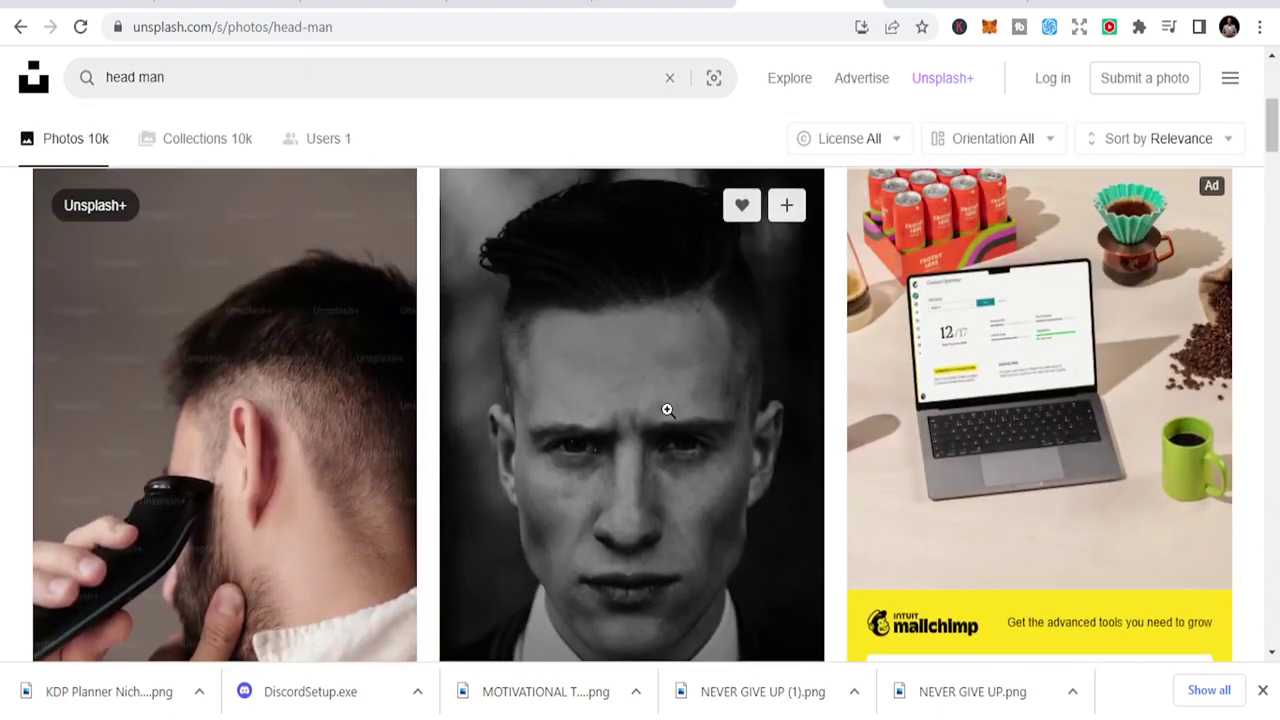
scroll(668, 409, down, 2)
click(787, 560)
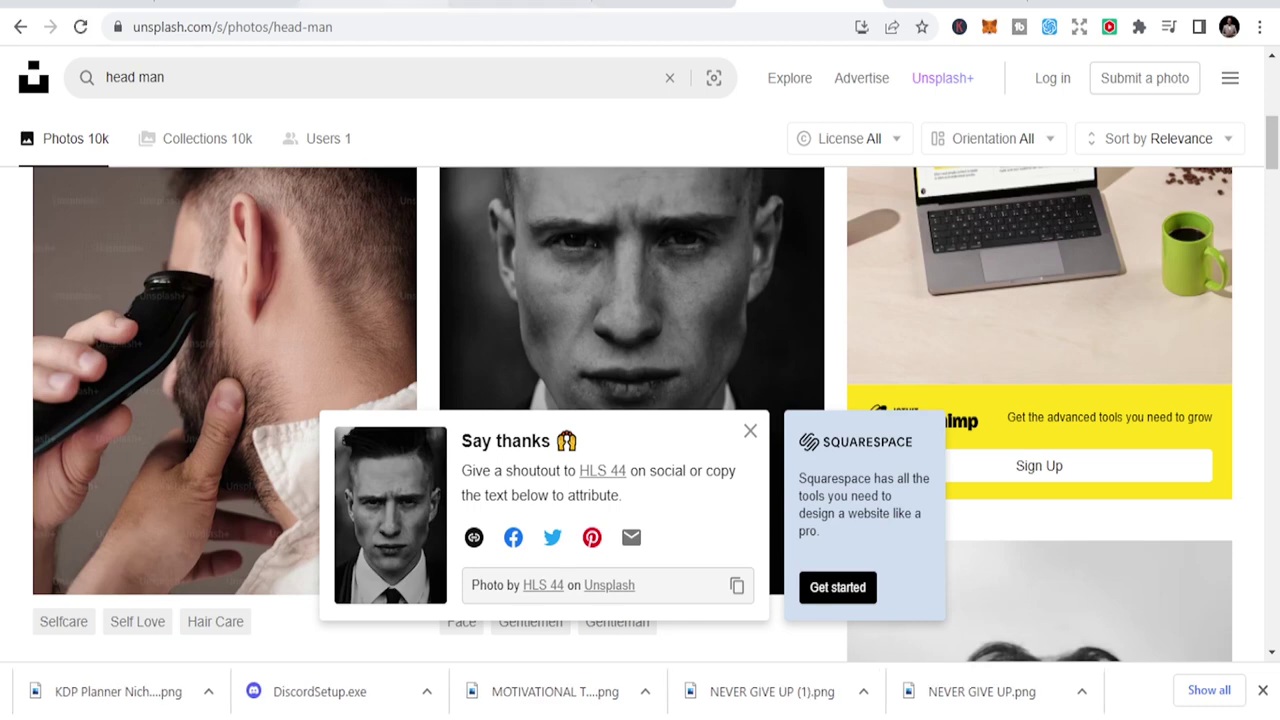
Step: Switch to Canva, search for "youtube thumbnail" templates, and create a blank YouTube Thumbnail design
click(918, 10)
click(510, 365)
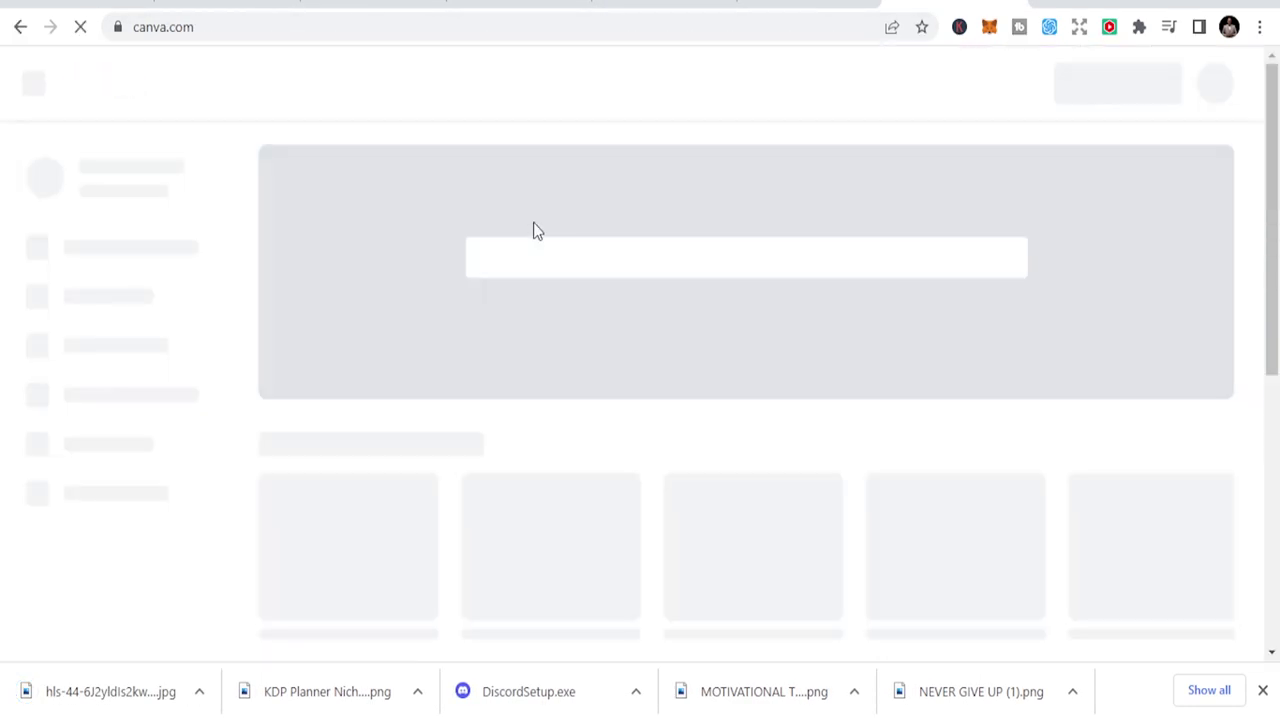
click(601, 256)
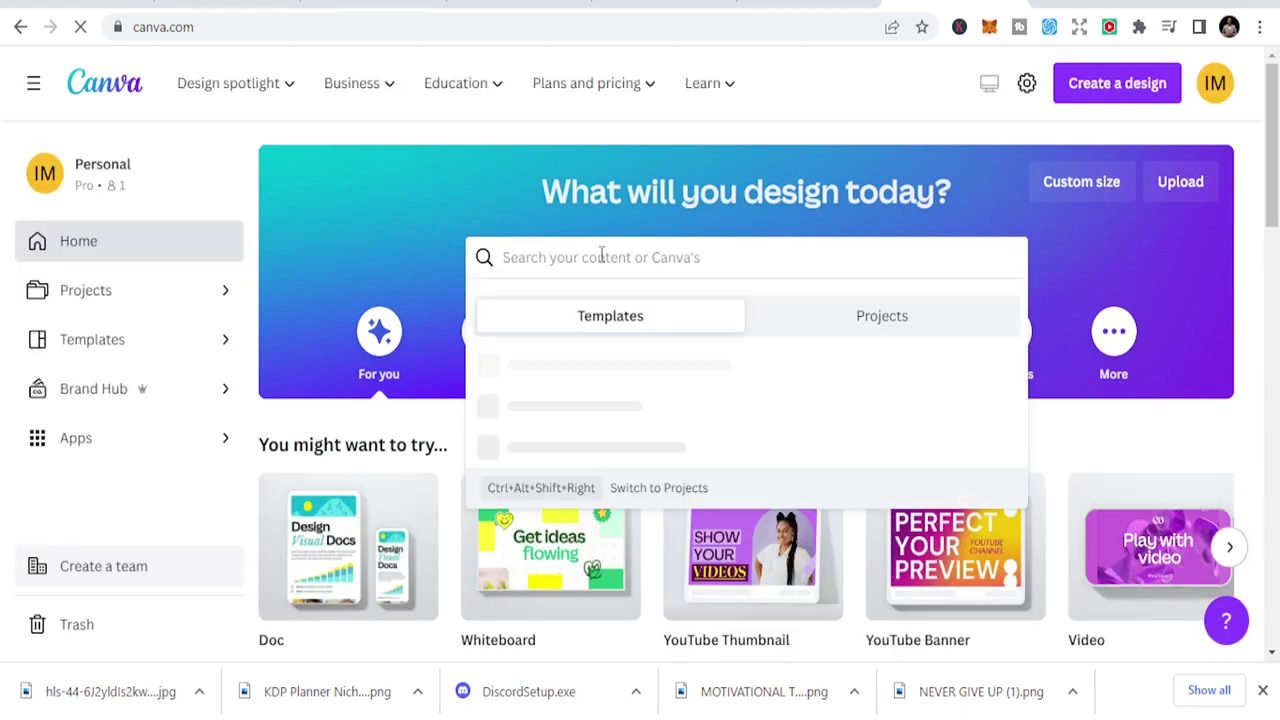
text(youtub)
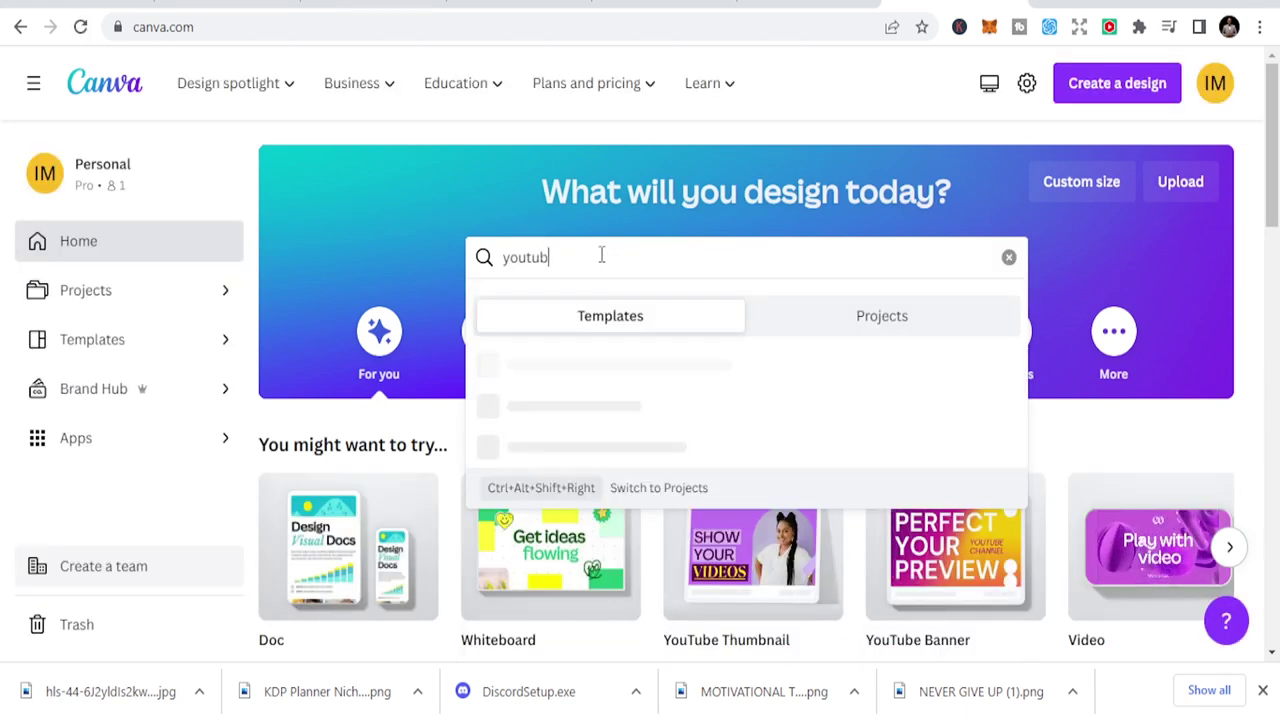
text(e thum)
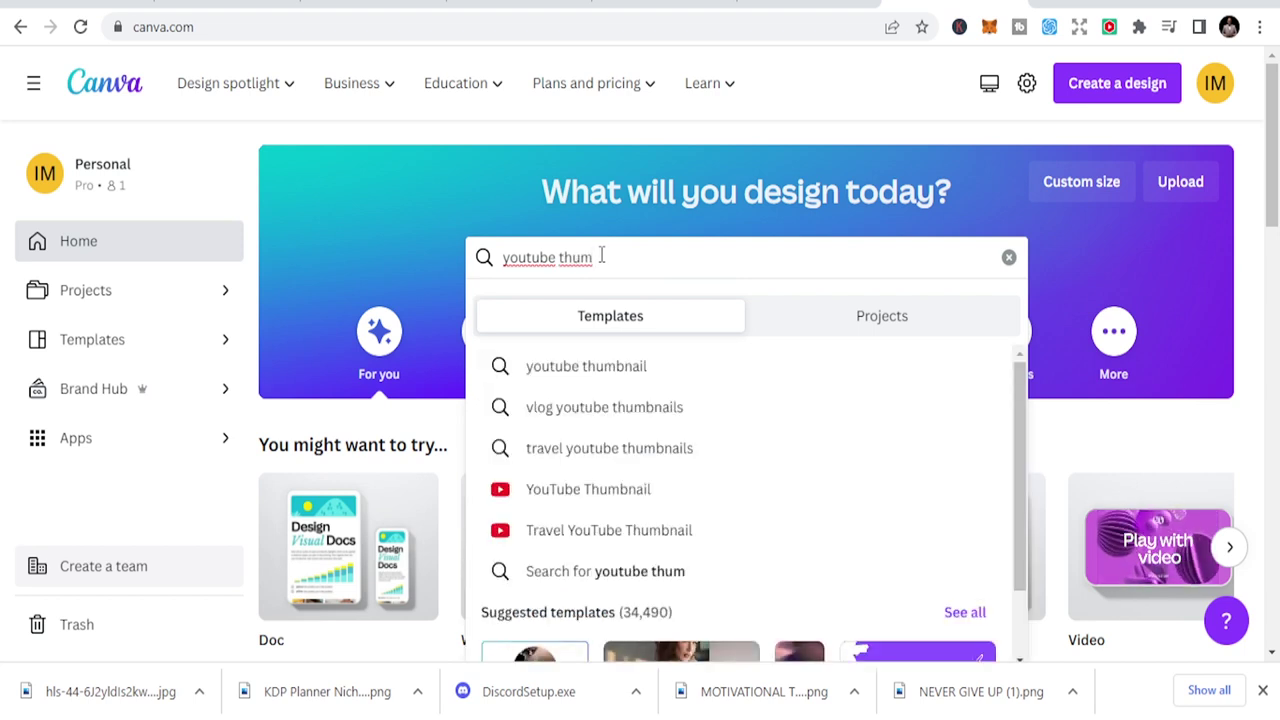
click(623, 368)
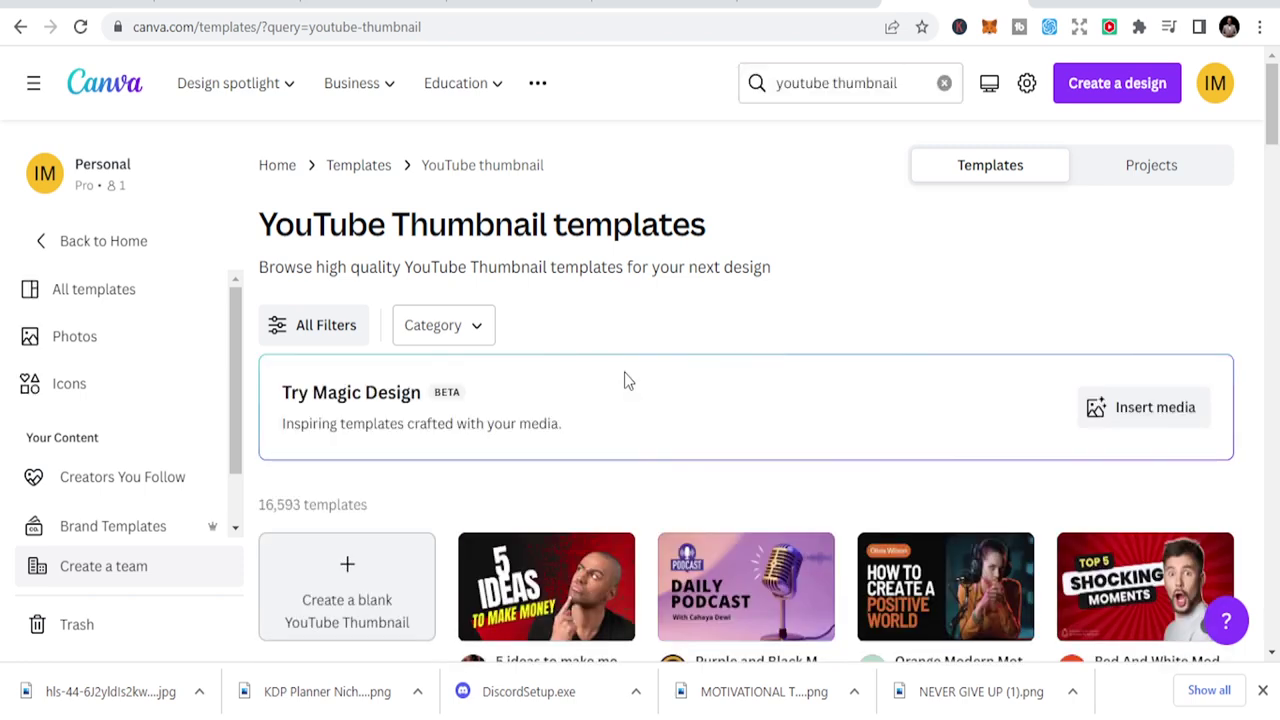
scroll(624, 375, down, 2)
click(364, 372)
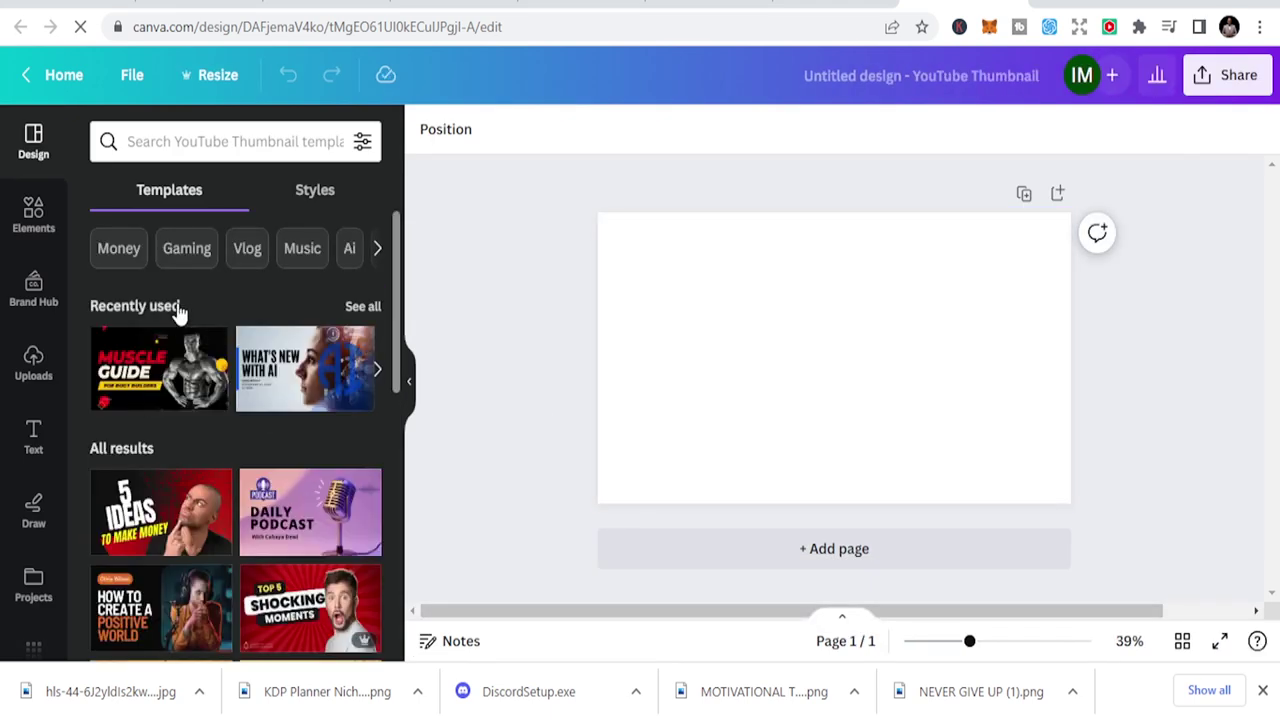
Step: Upload the downloaded black-and-white portrait to the Canva uploads
click(35, 355)
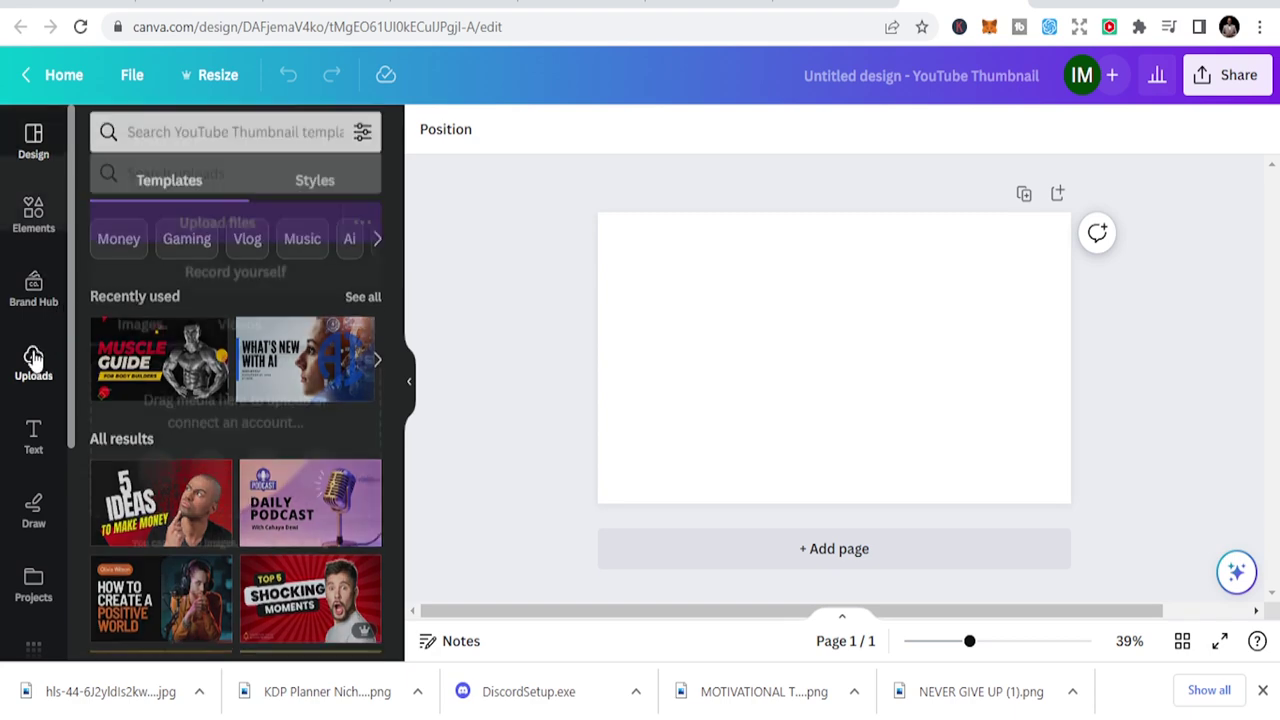
click(212, 188)
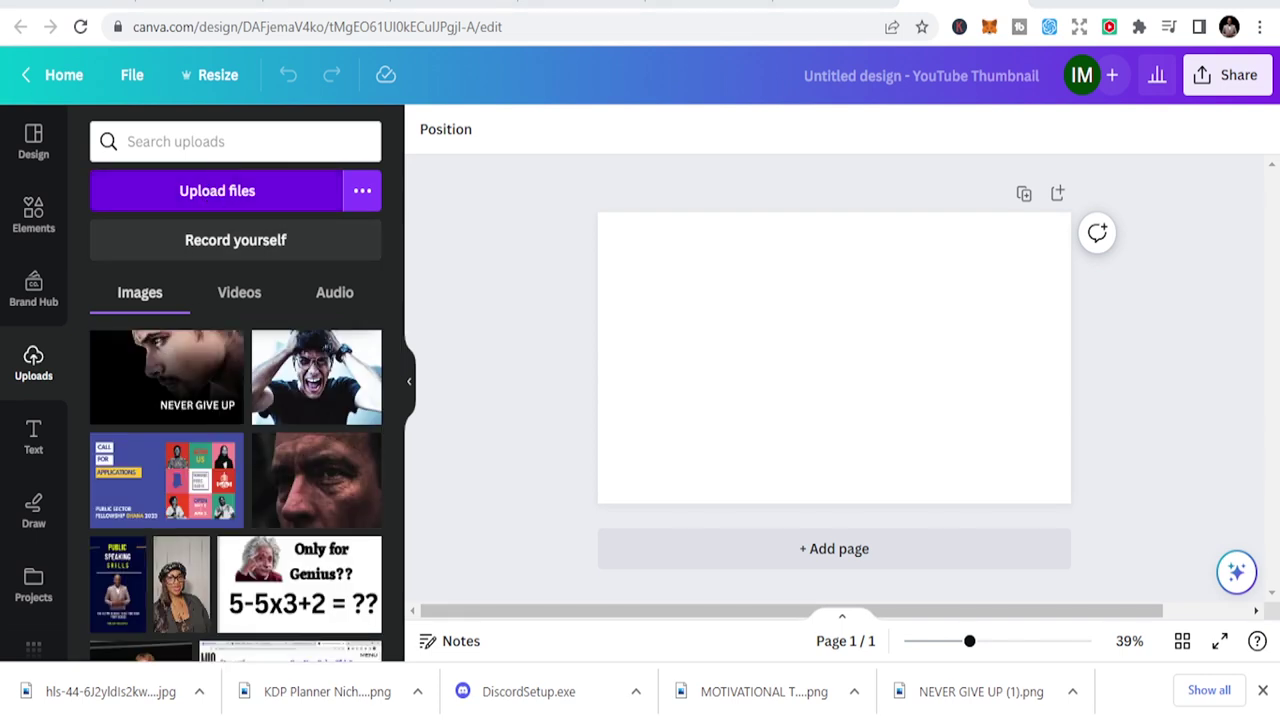
key(Escape)
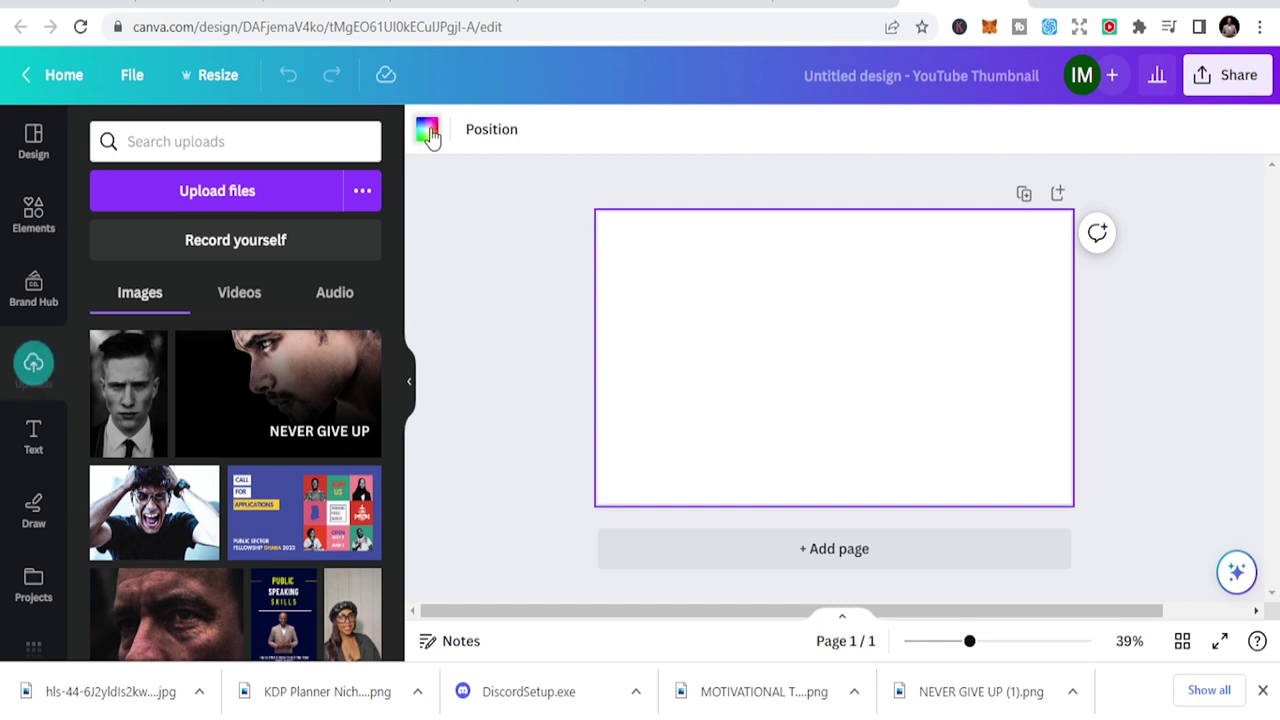
Step: Set the blank thumbnail's background to solid black, #000000
click(427, 131)
click(111, 254)
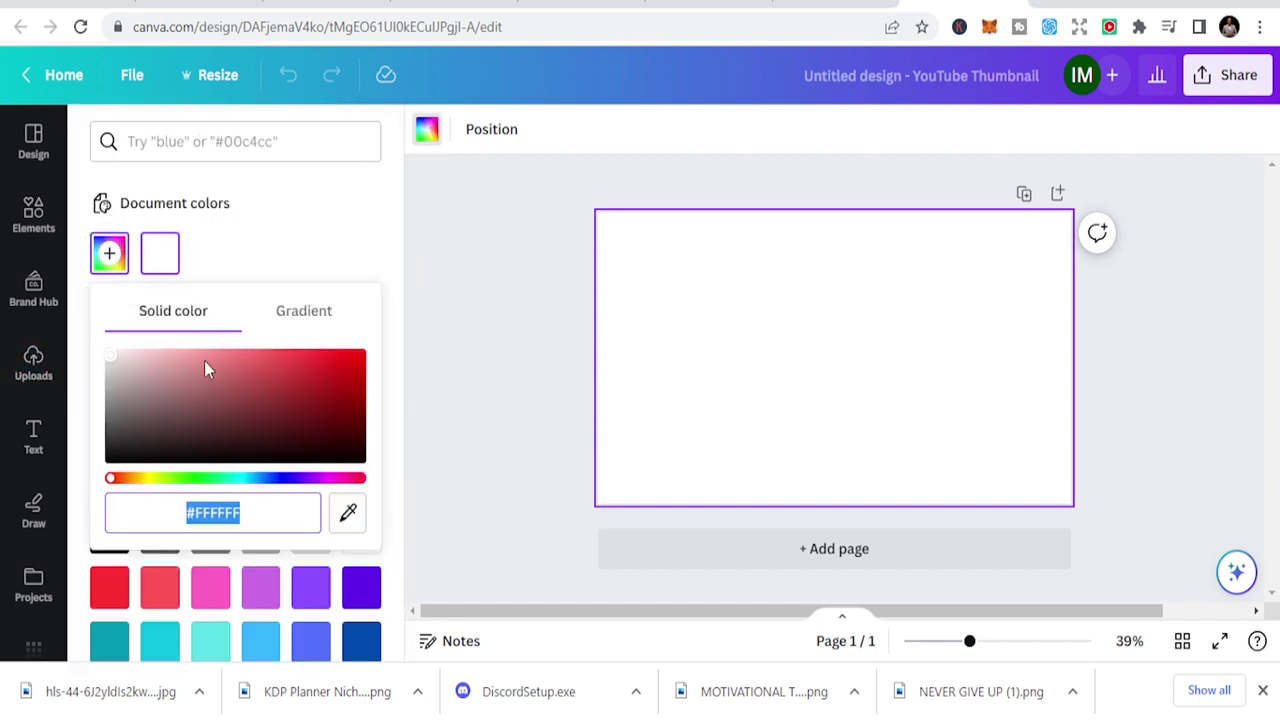
click(401, 277)
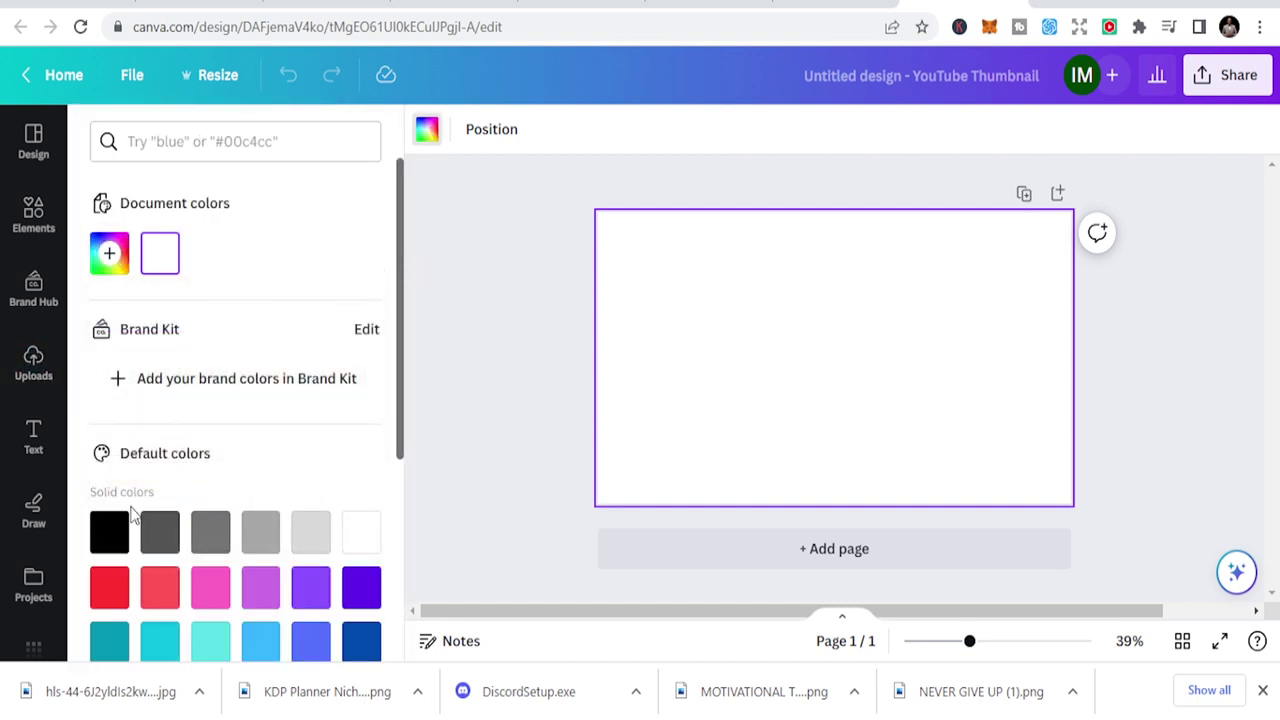
click(110, 531)
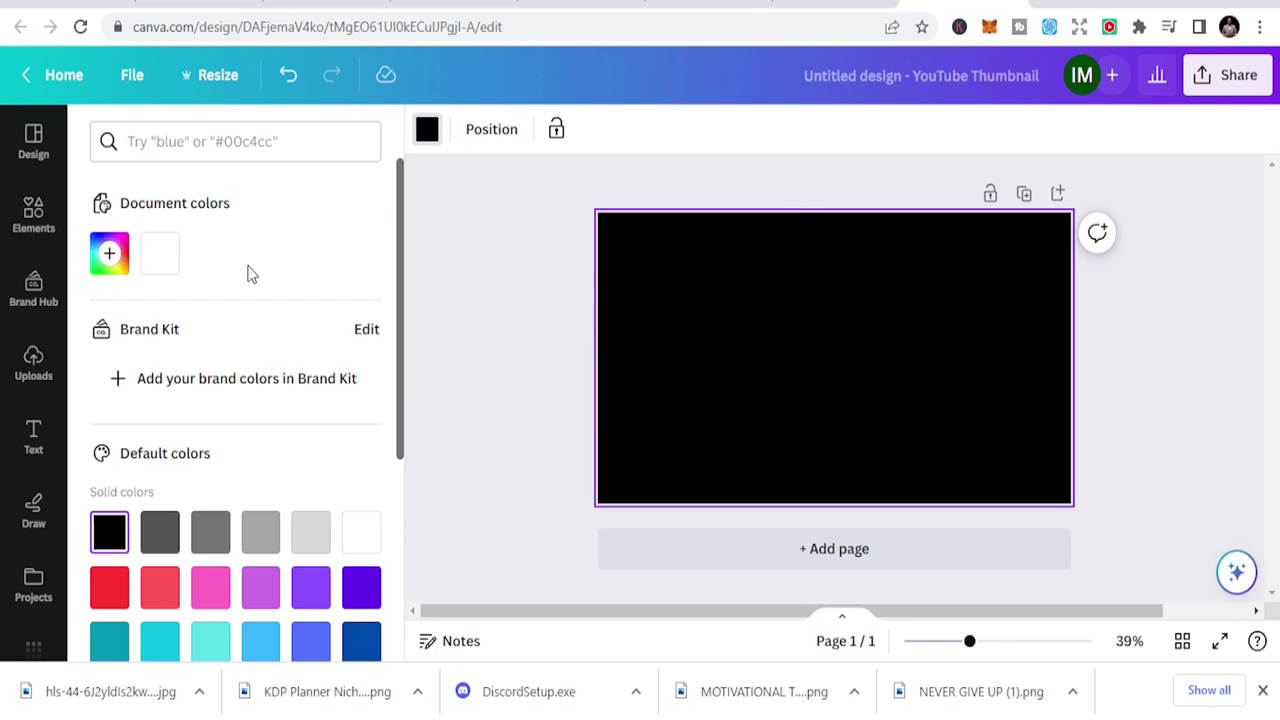
click(107, 256)
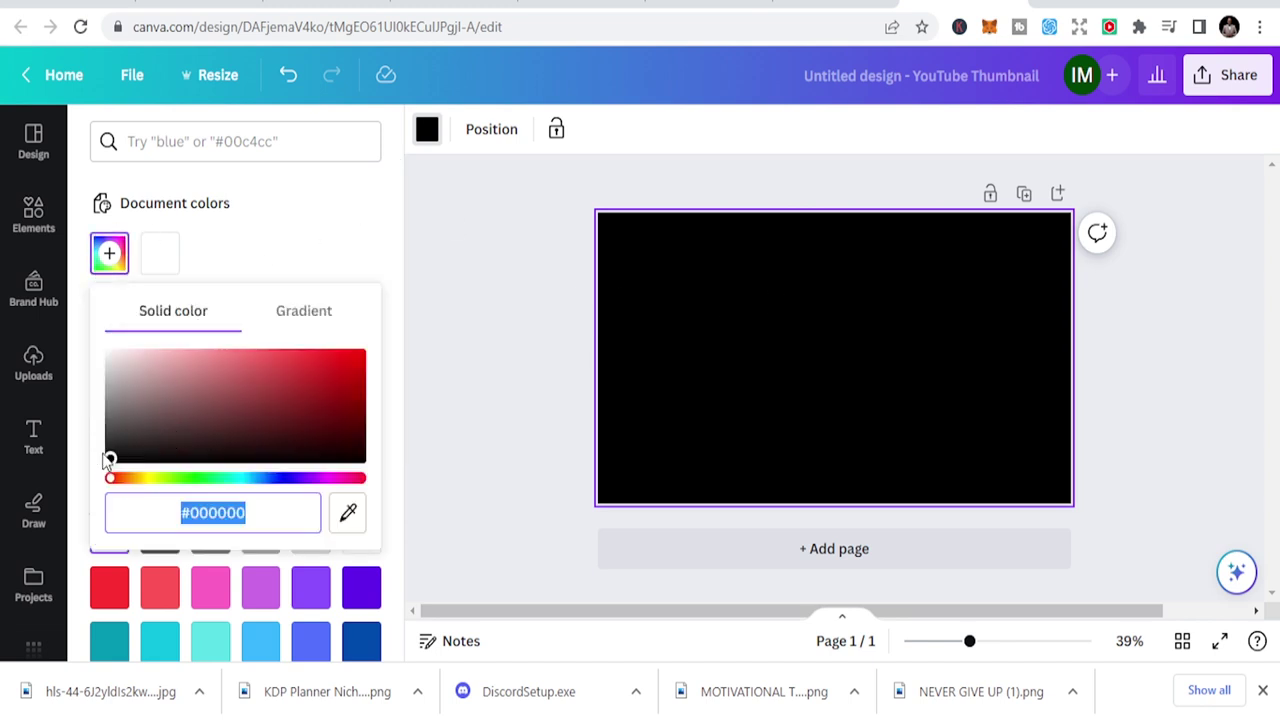
drag(110, 463, 402, 518)
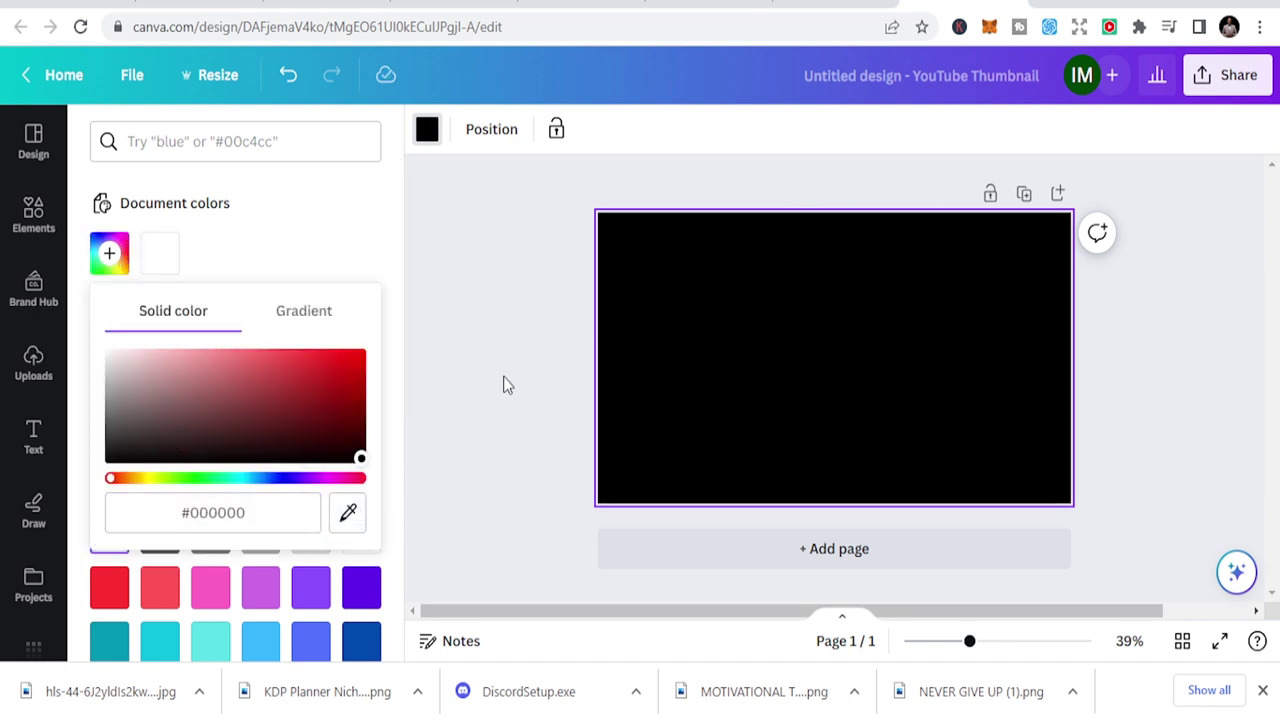
click(503, 376)
Step: Add the uploaded portrait to the page, enlarge it beyond the page height, and place the face on the right side of the thumbnail
click(118, 397)
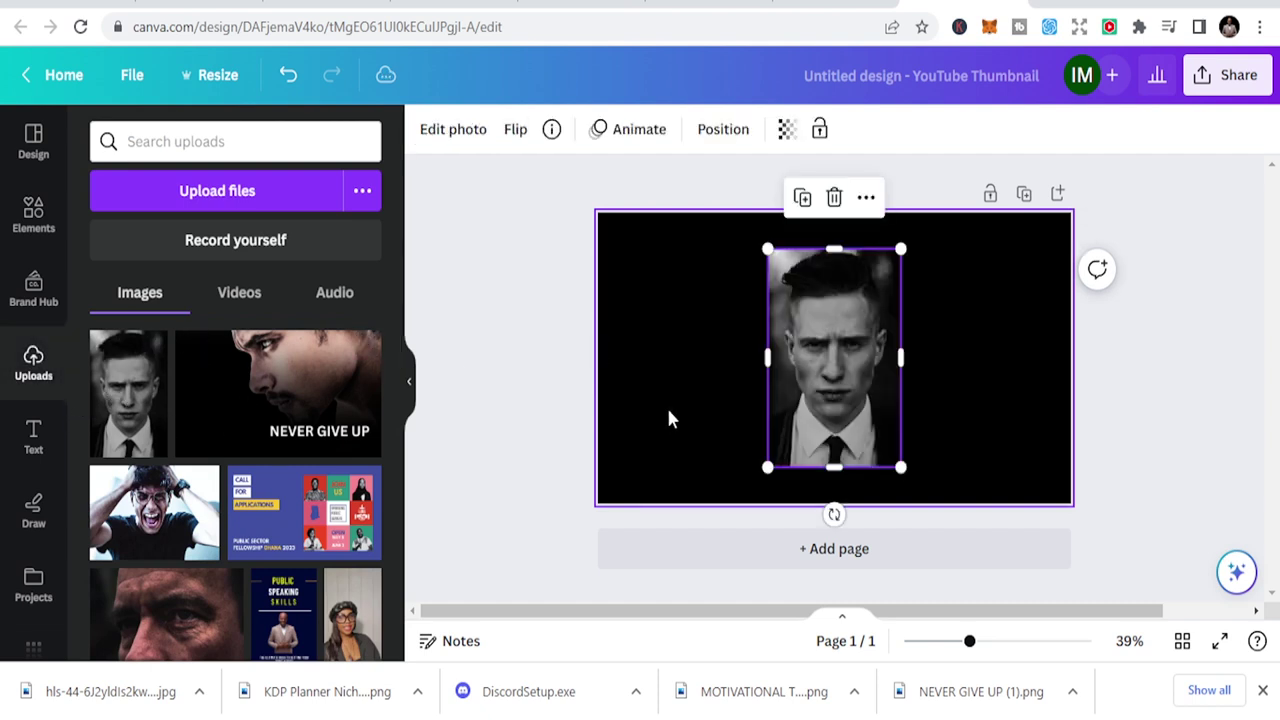
drag(765, 468, 752, 593)
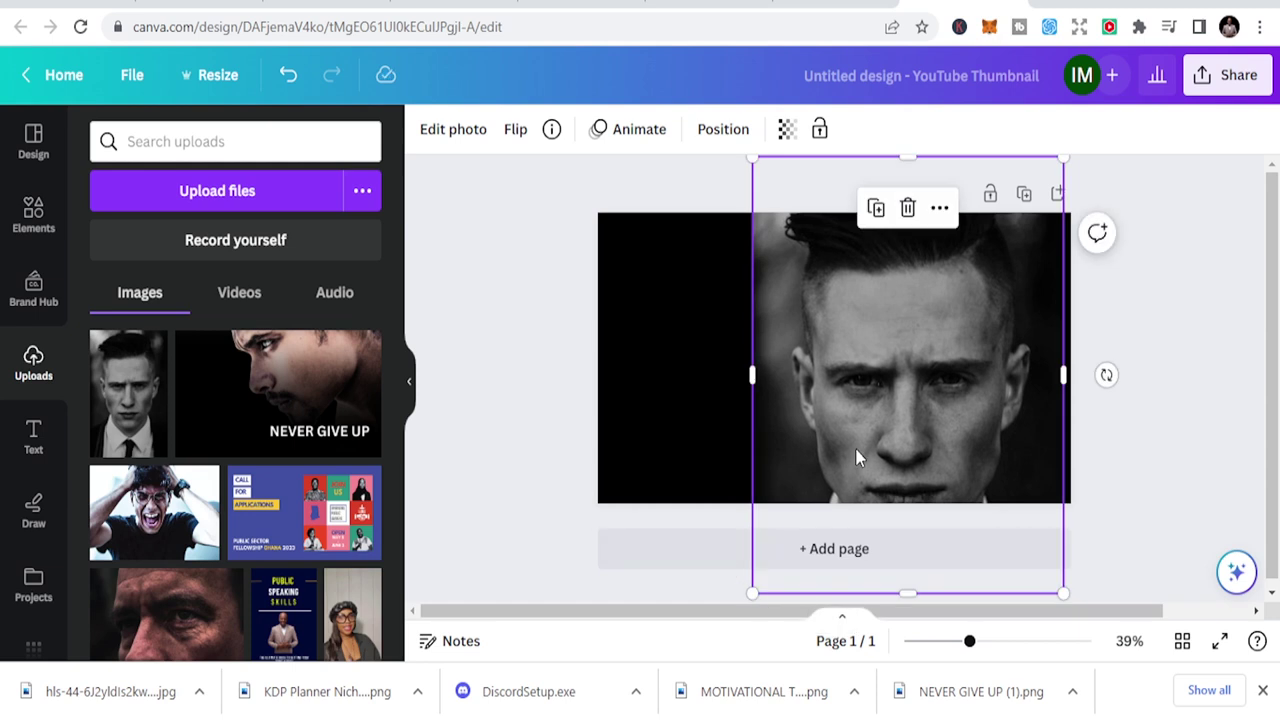
drag(855, 450, 868, 476)
drag(767, 183, 797, 223)
drag(918, 480, 920, 402)
drag(790, 360, 735, 364)
mouse_move(896, 383)
mouse_down()
mouse_move(926, 371)
mouse_move(907, 379)
mouse_up()
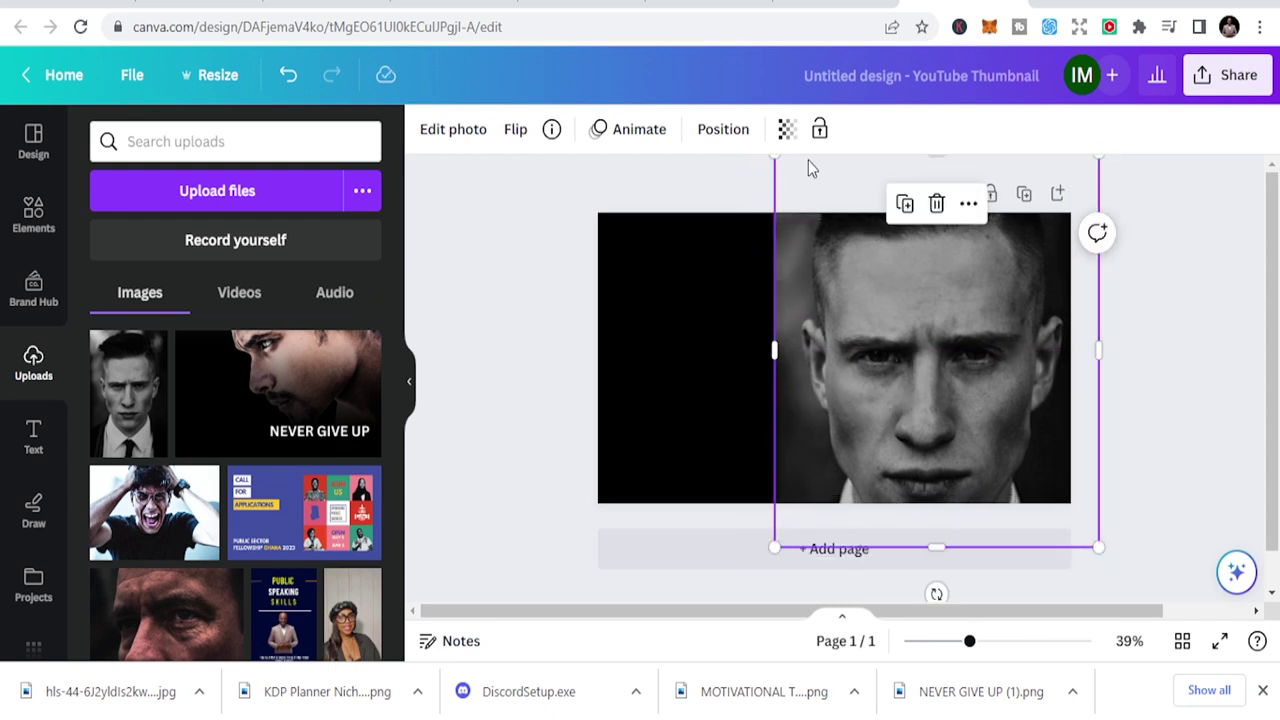
click(695, 299)
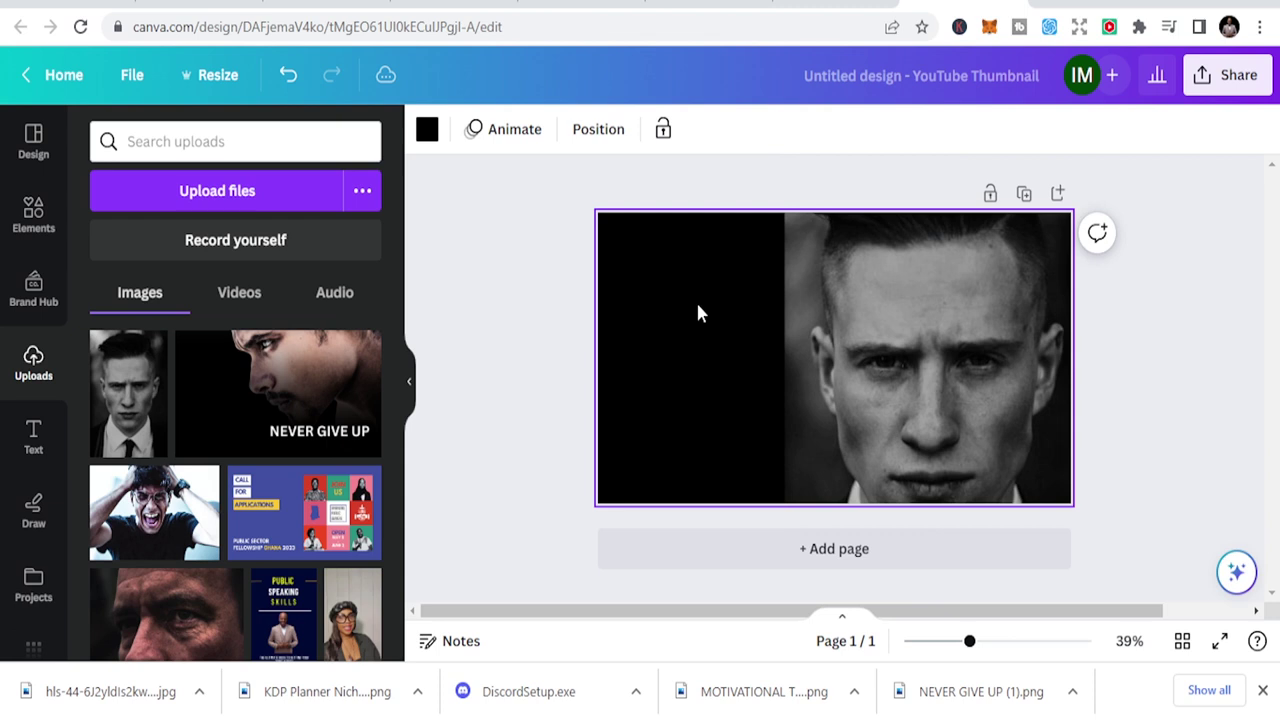
Step: Remove the portrait's background with BG Remover so the face sits directly on the black page
click(902, 351)
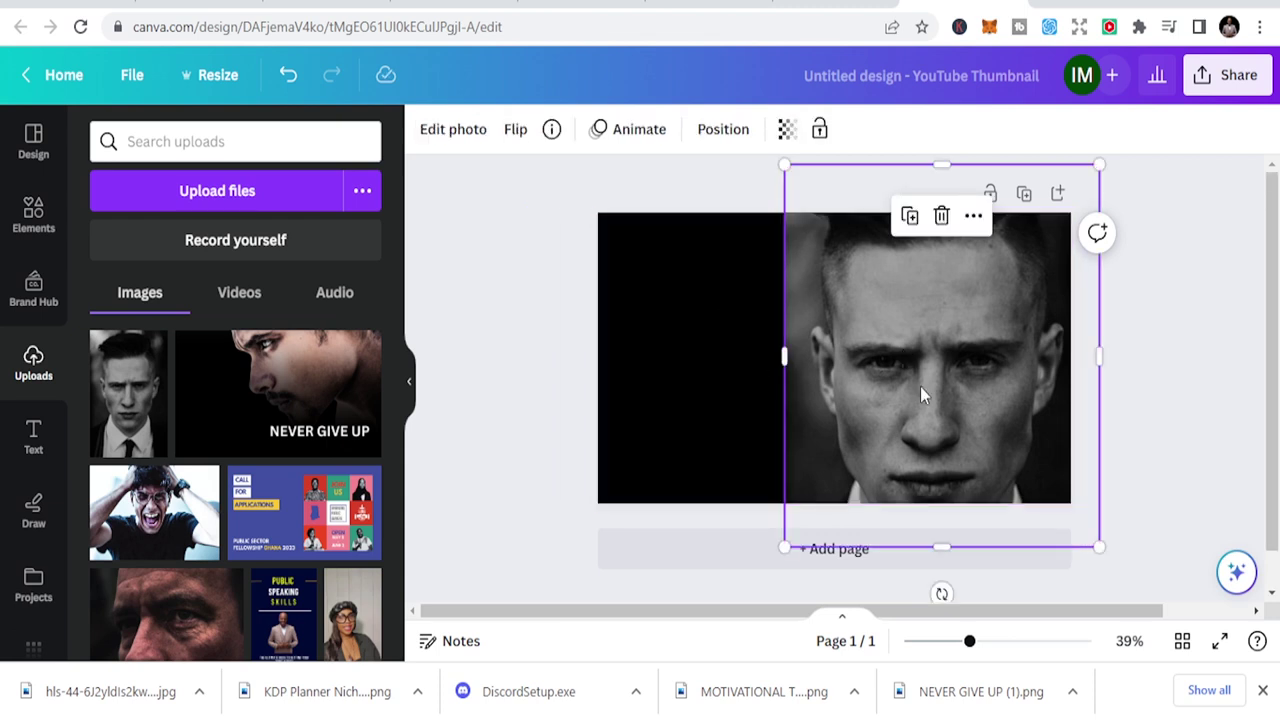
click(426, 128)
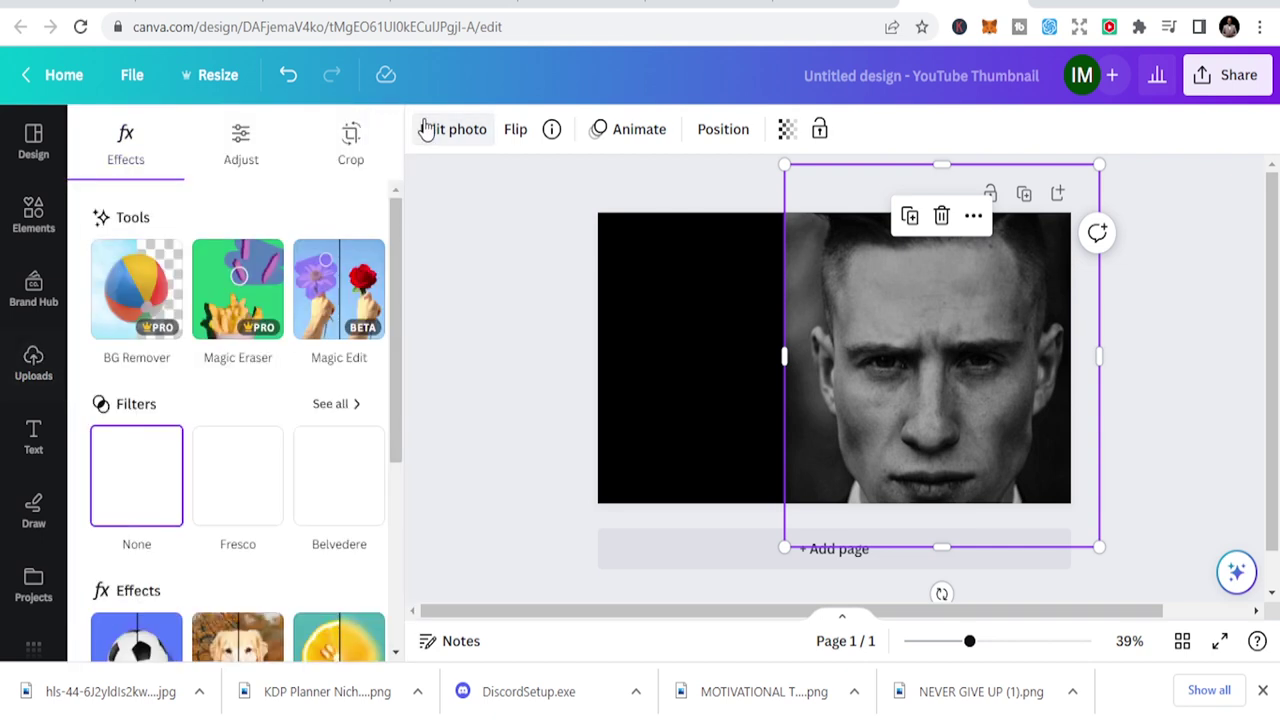
click(128, 300)
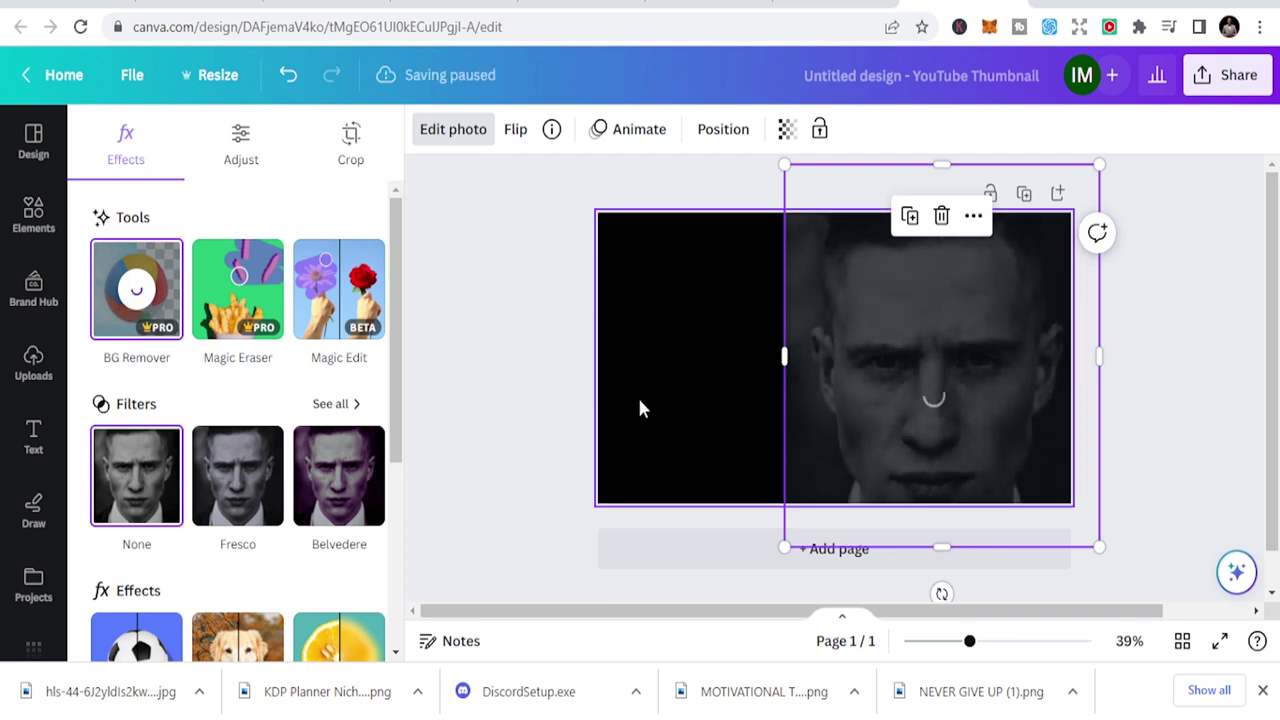
click(740, 368)
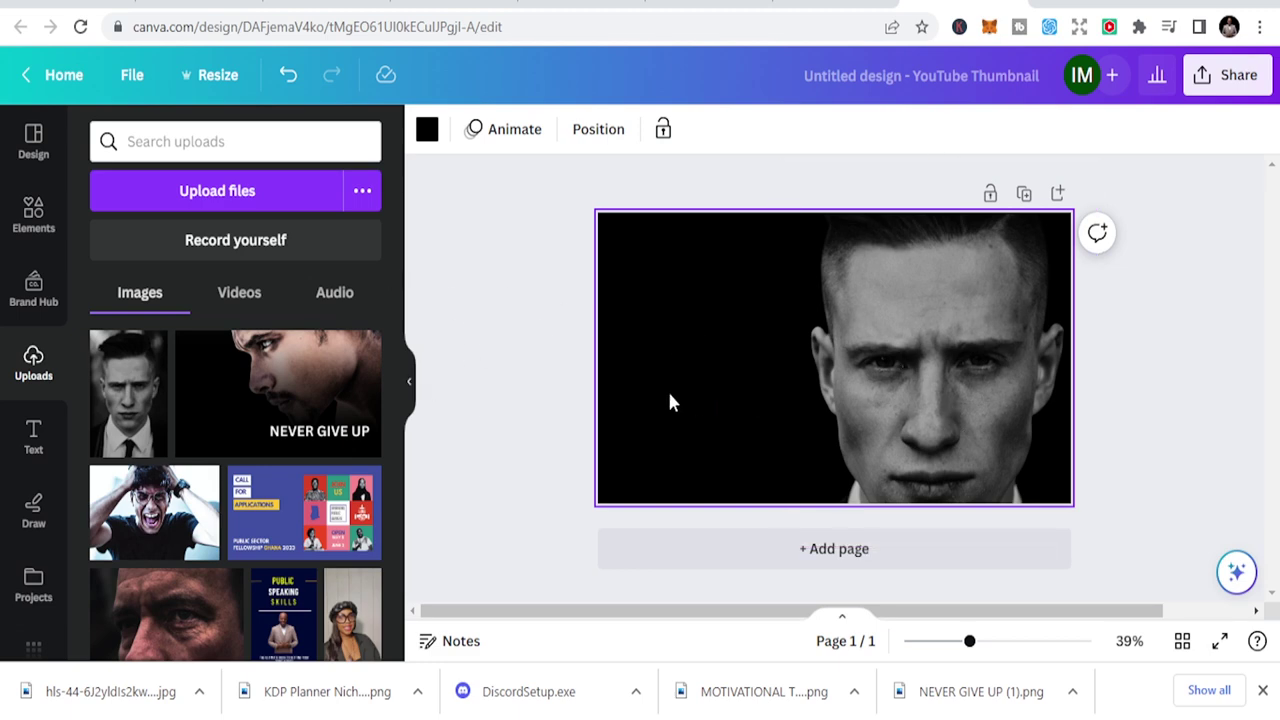
Step: In the Unsplash browser tab, search Google for "bg remove" and open the remove.bg website
key(ctrl+Tab)
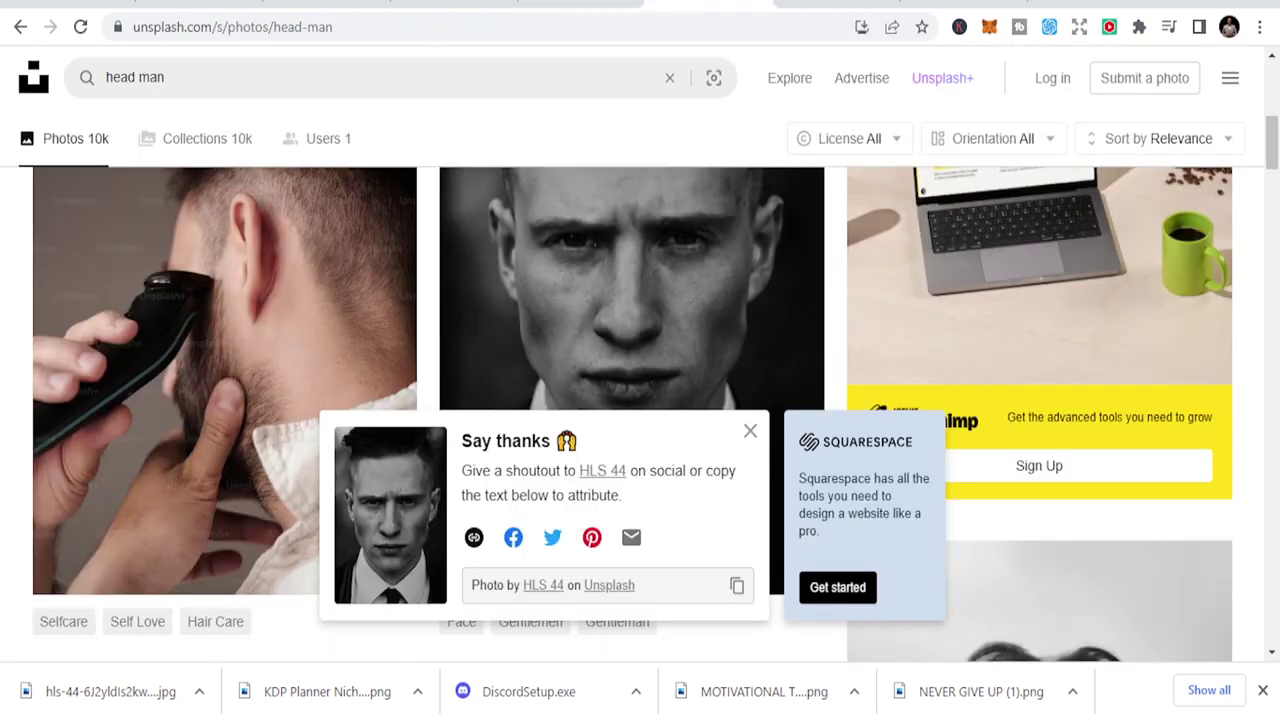
click(666, 27)
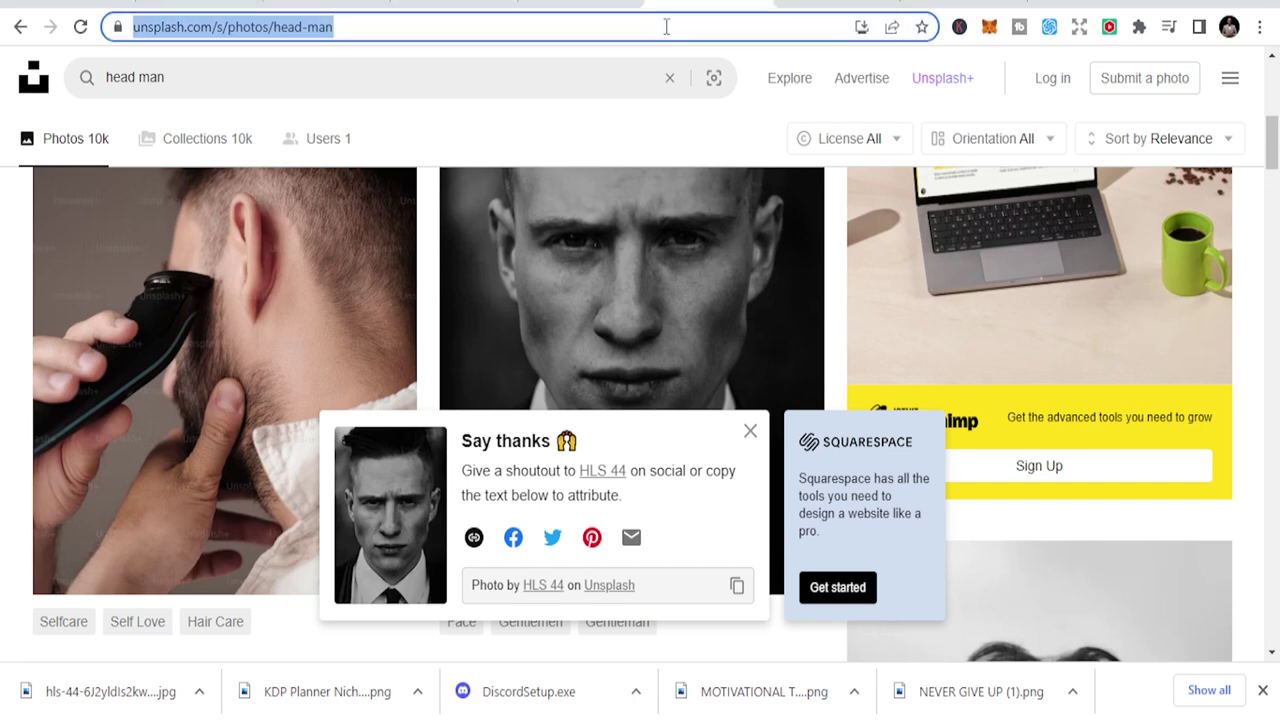
text(gb rem)
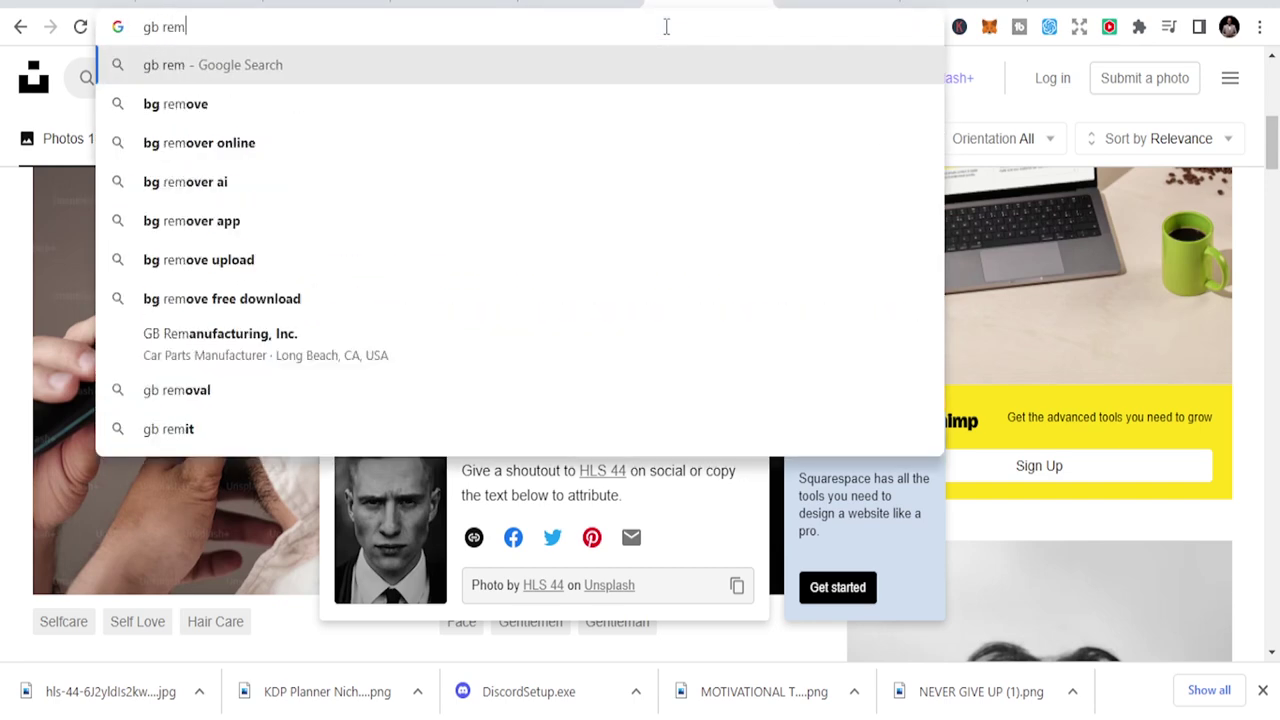
text(o)
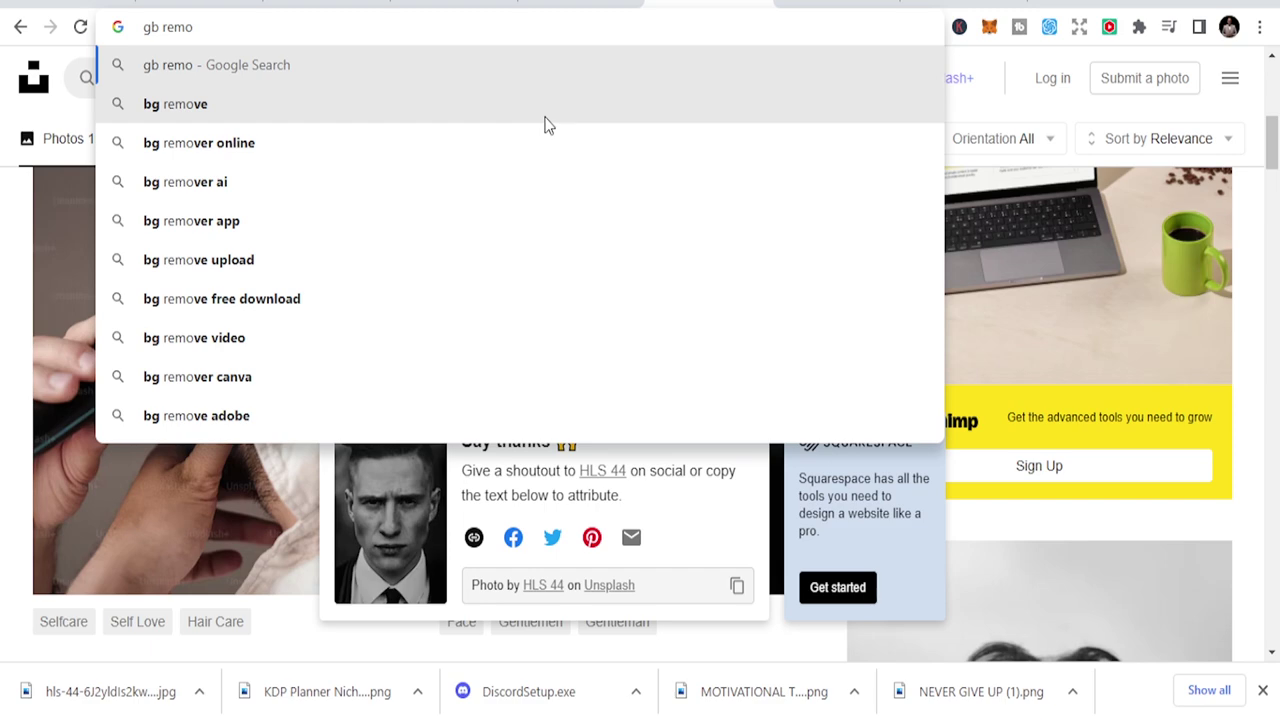
click(545, 118)
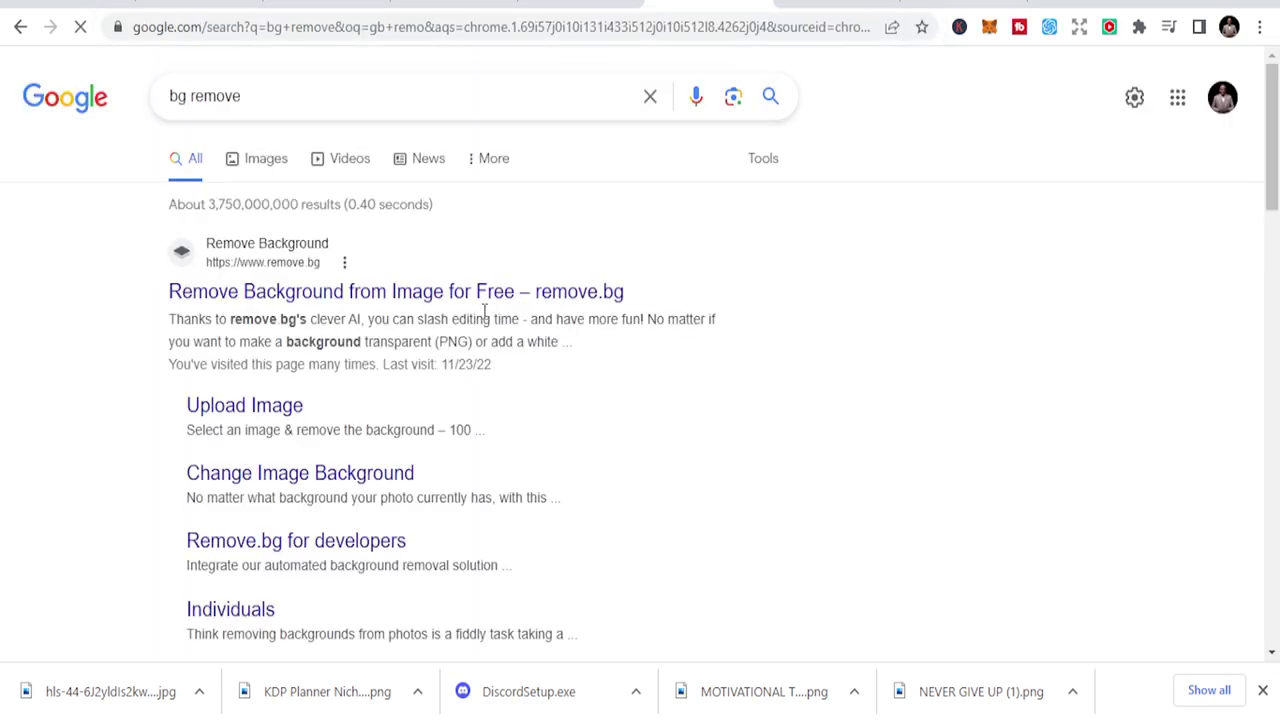
click(466, 293)
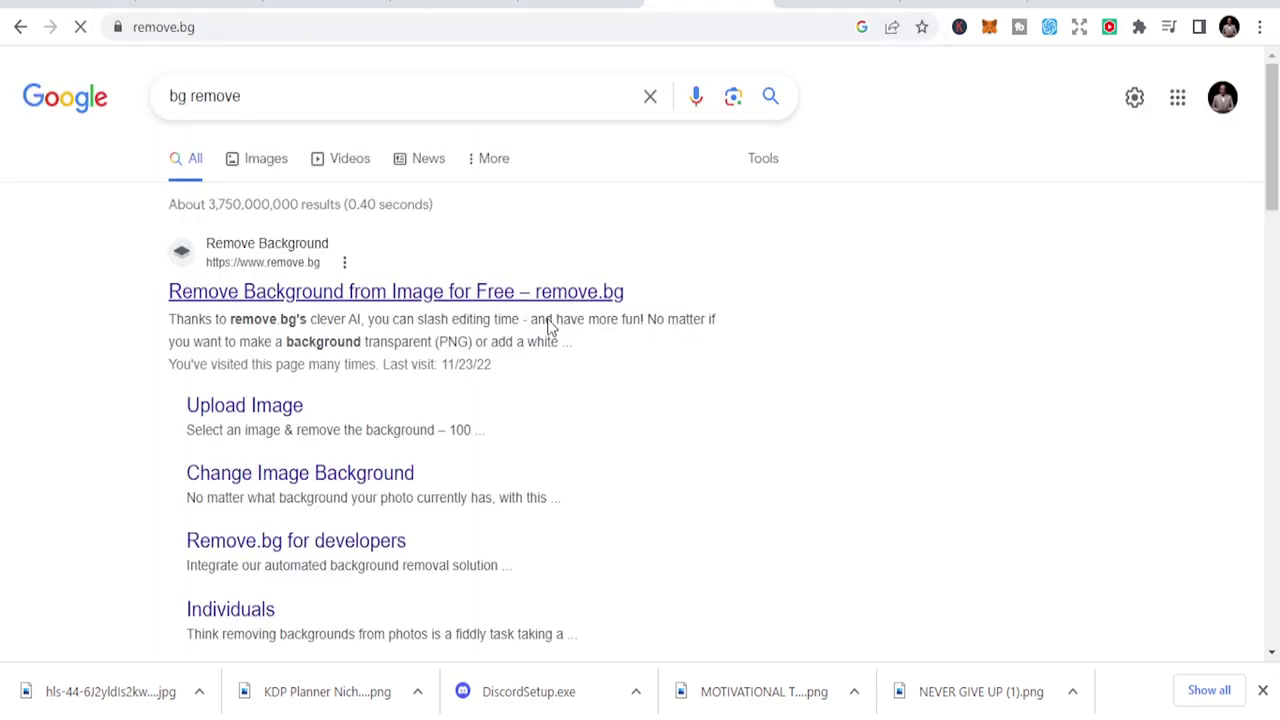
Step: Return to the Canva thumbnail design containing the portrait on black
click(580, 4)
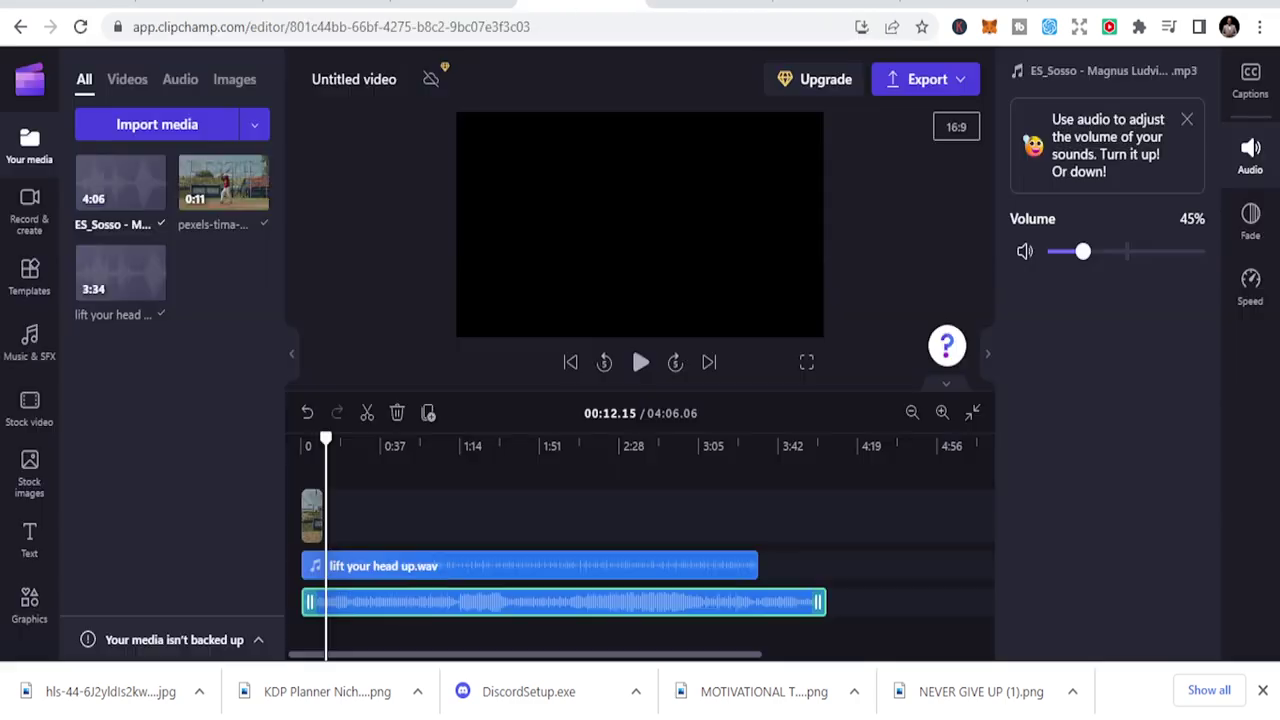
click(710, 4)
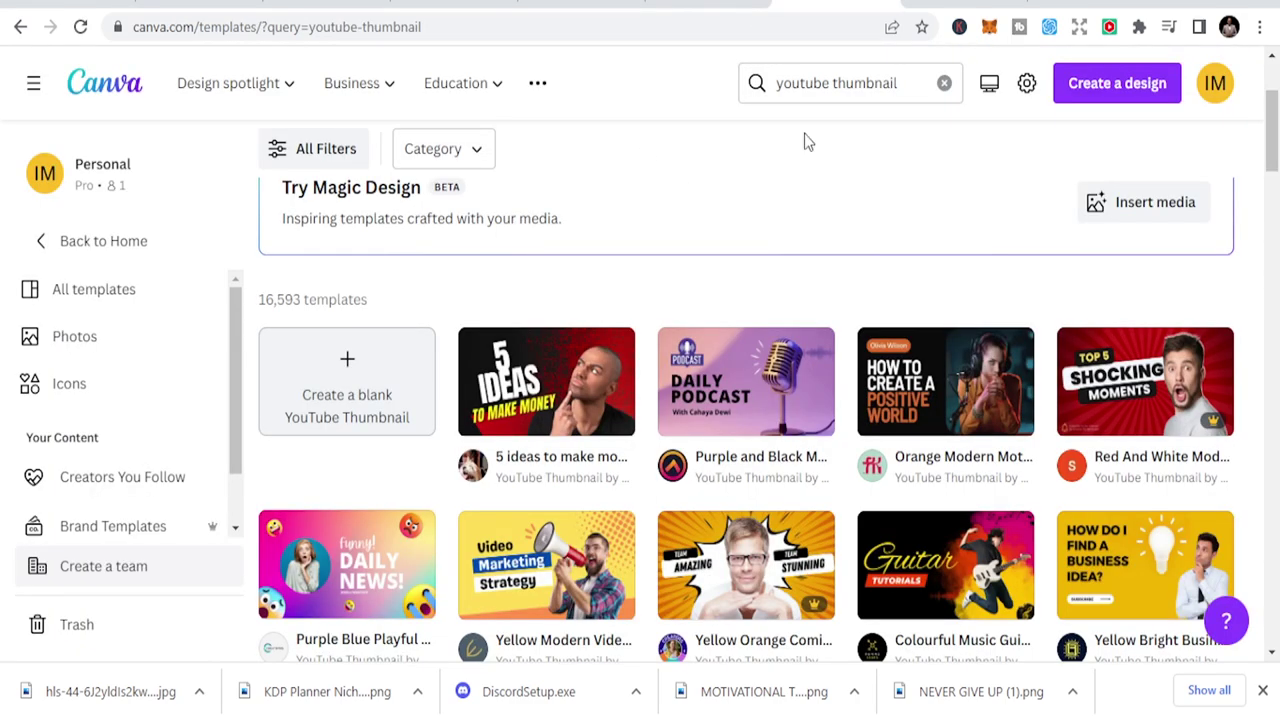
click(965, 4)
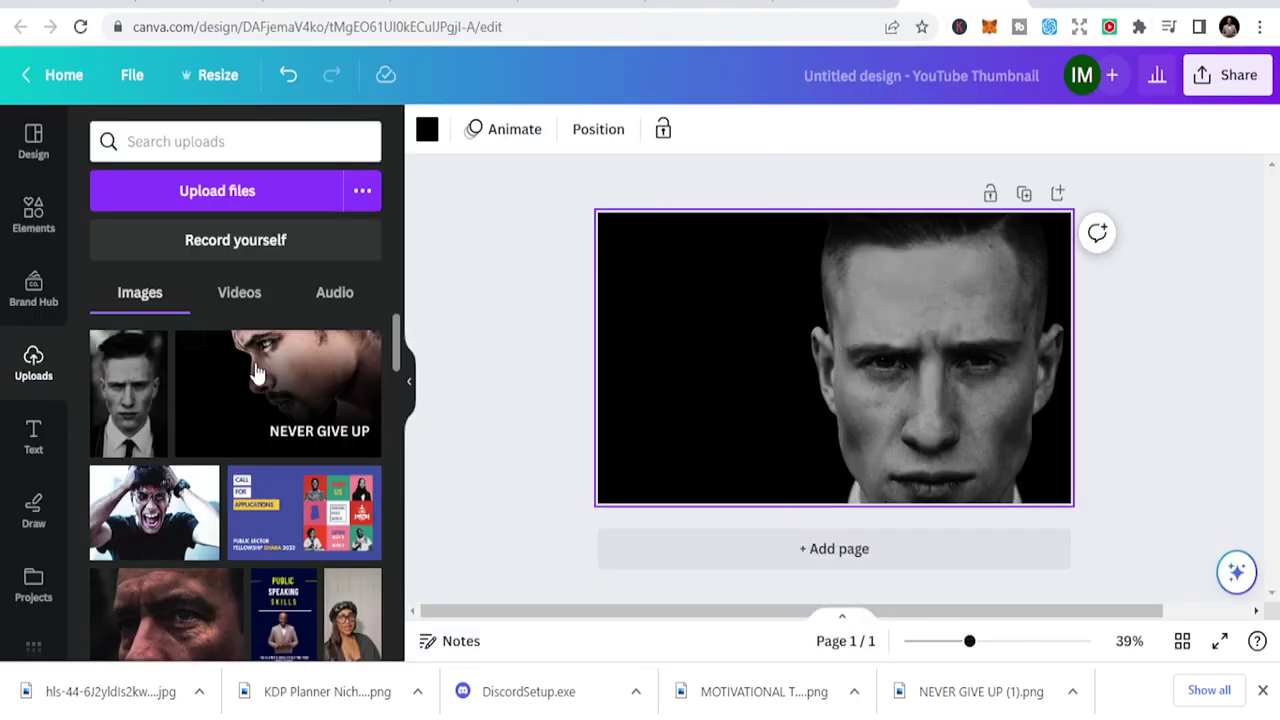
Step: Add a heading to the thumbnail that reads "NEVER GIVE UP"
click(37, 436)
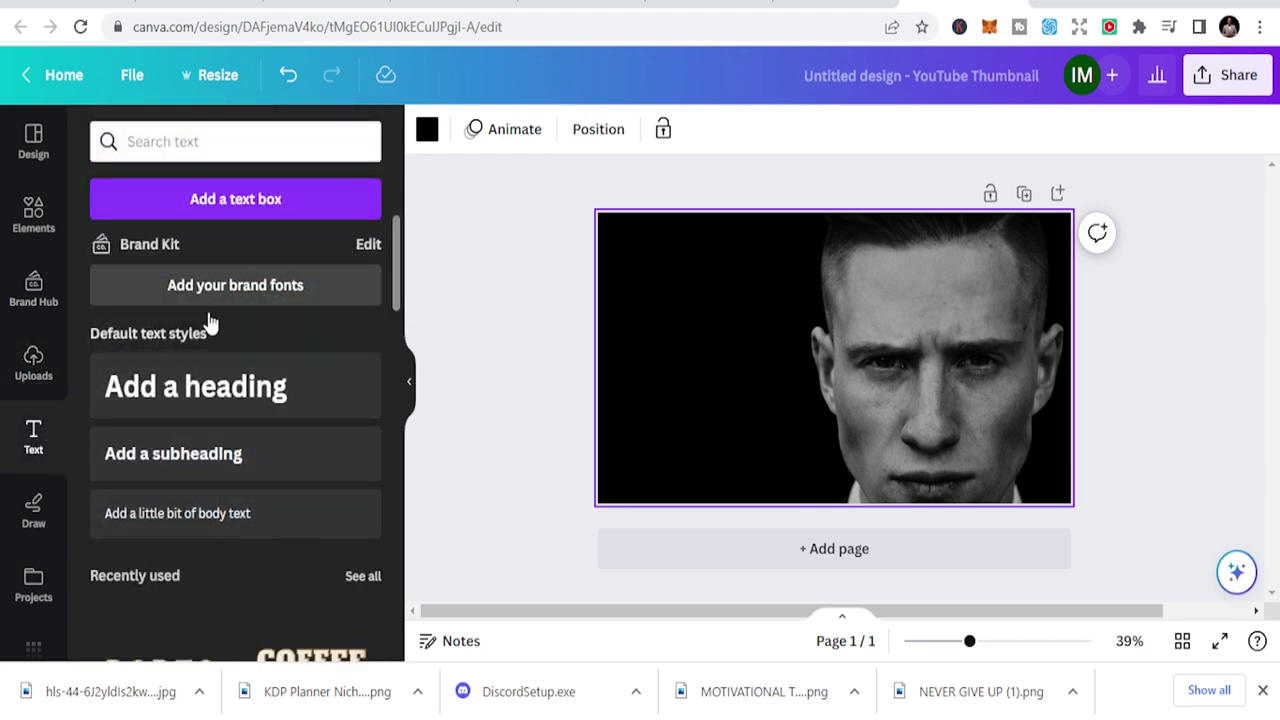
click(320, 390)
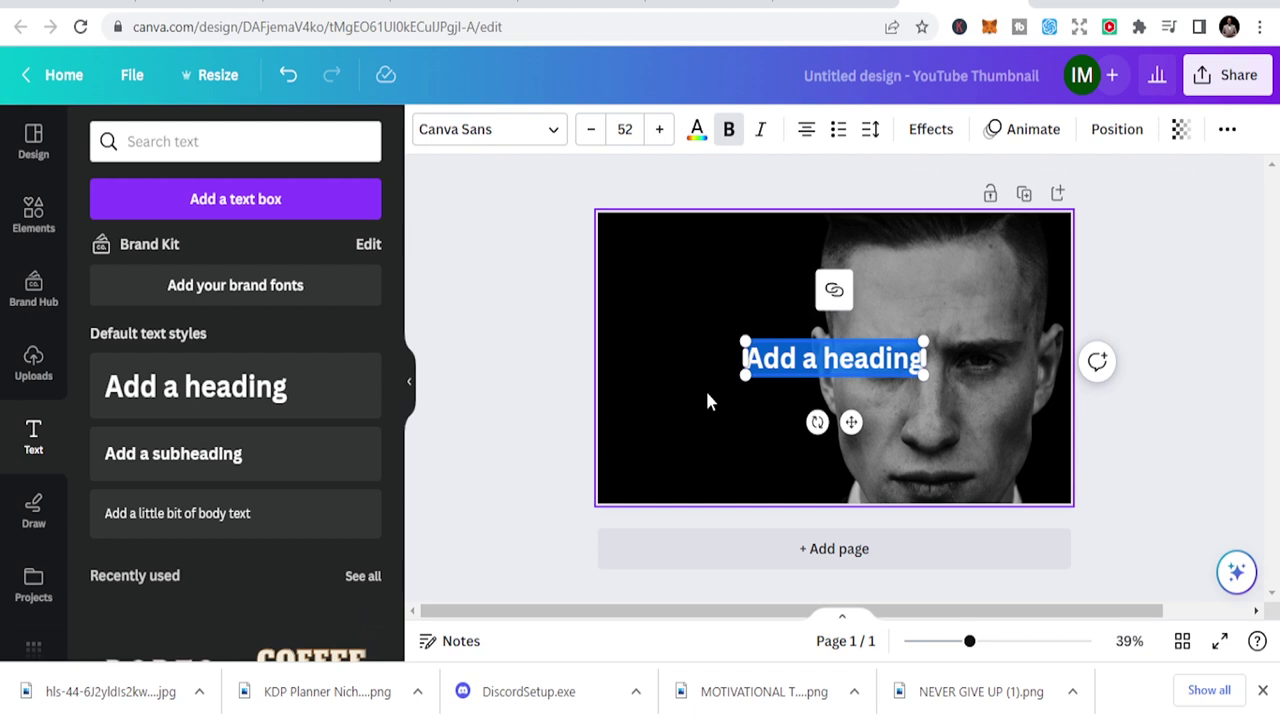
text(N)
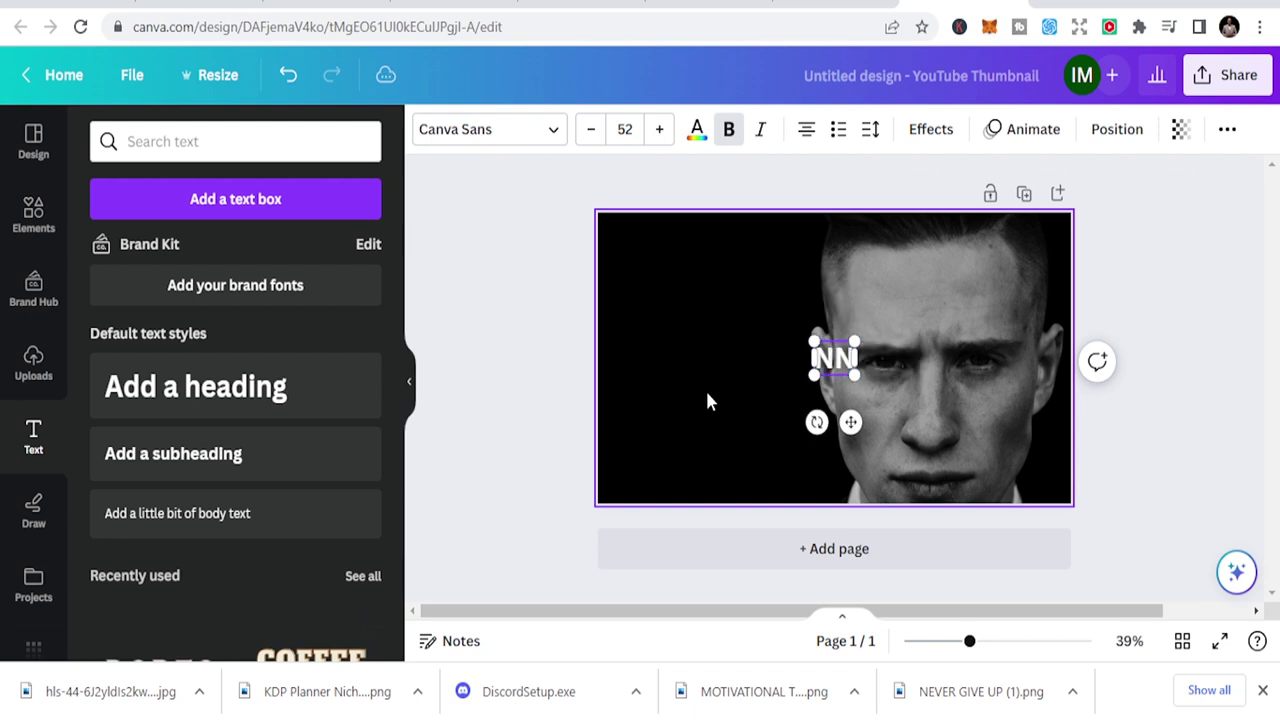
text(EV)
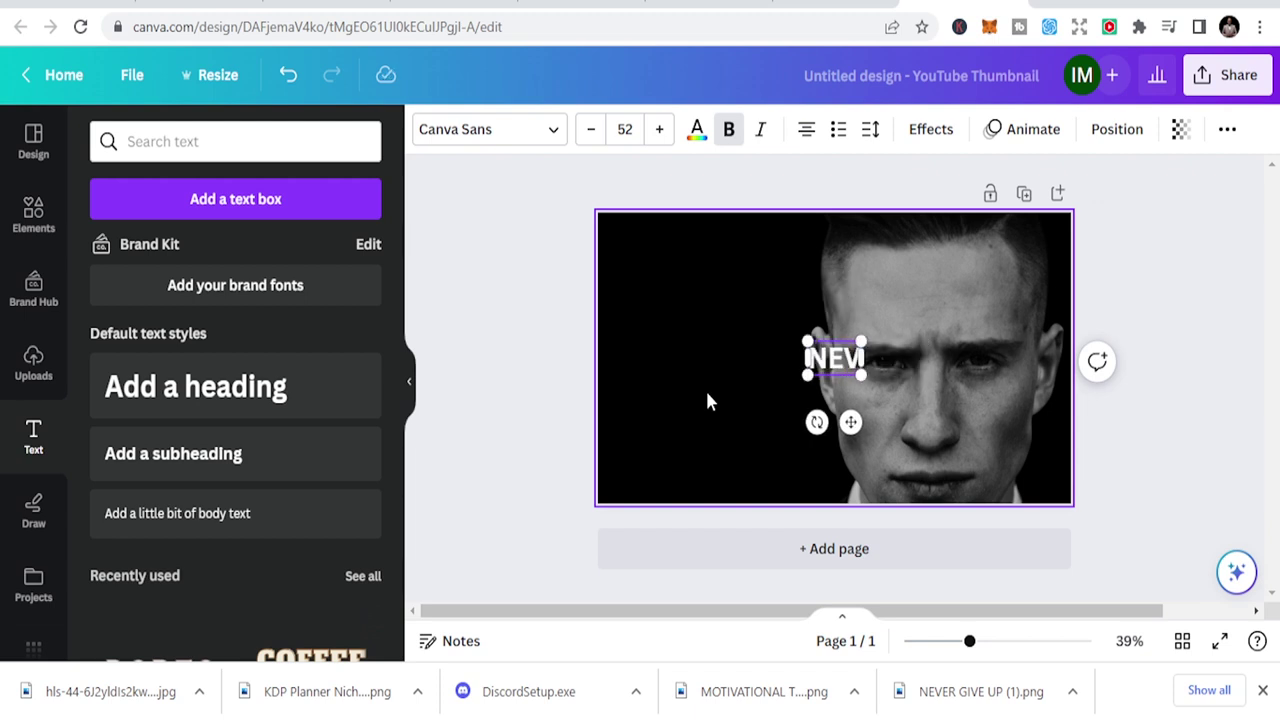
text(ER GI)
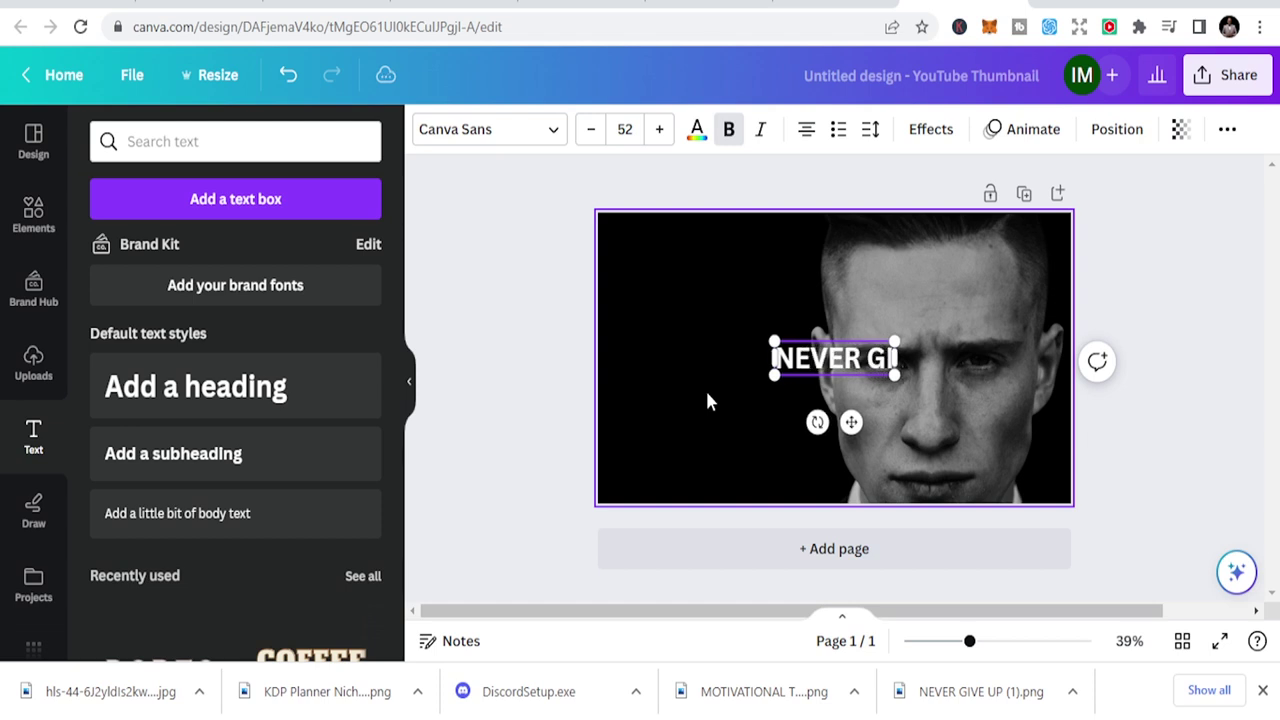
text(VE UP)
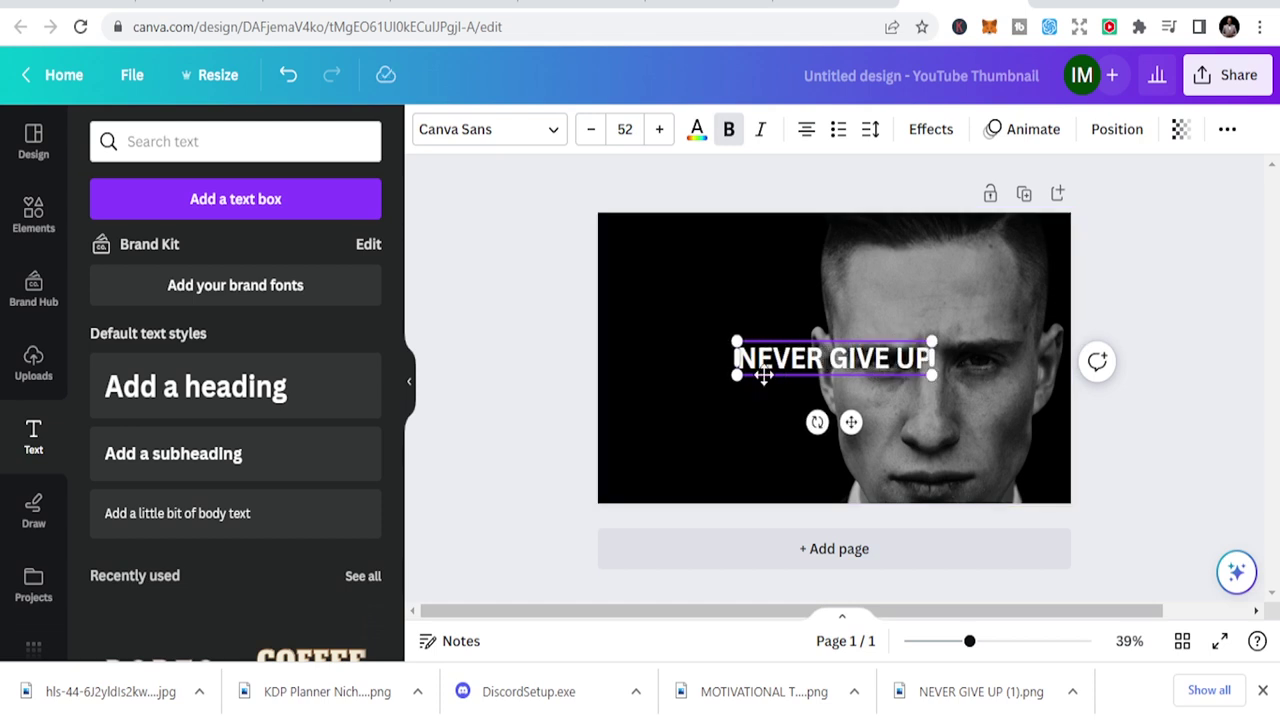
Step: Place the heading on the black area beside the face and break it so "UP" sits on a second line
drag(763, 371, 643, 345)
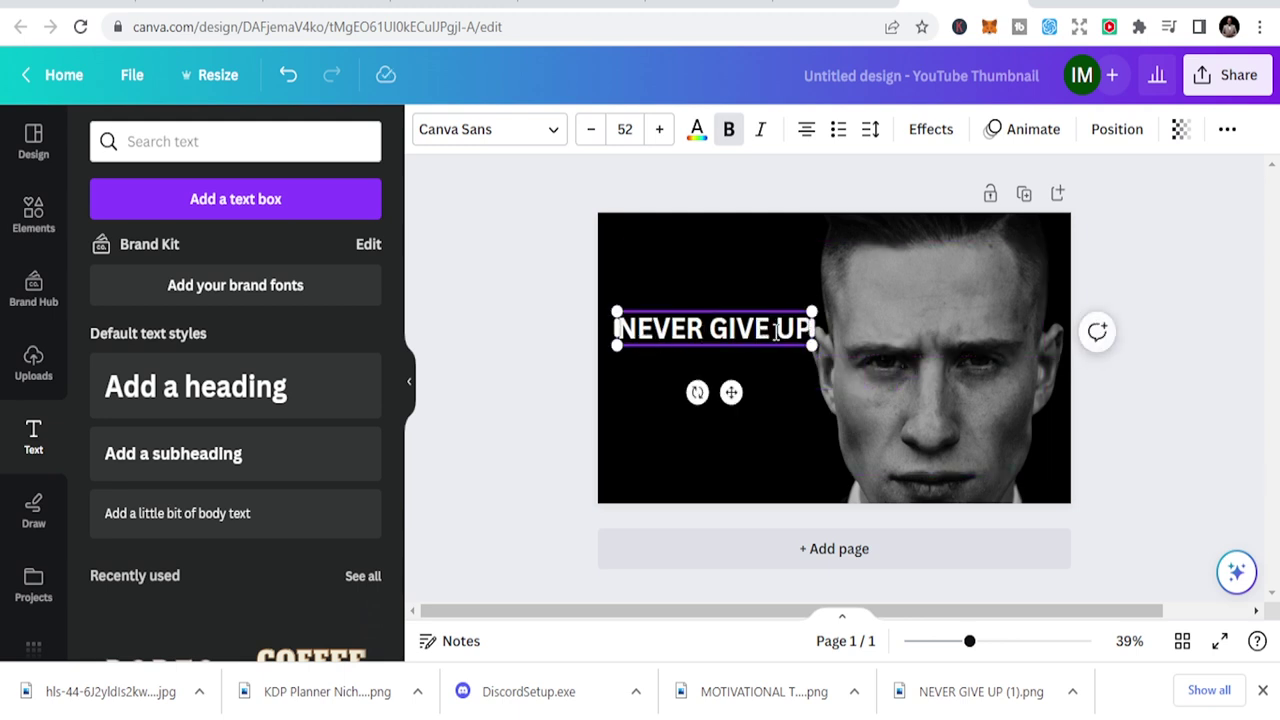
key(Return)
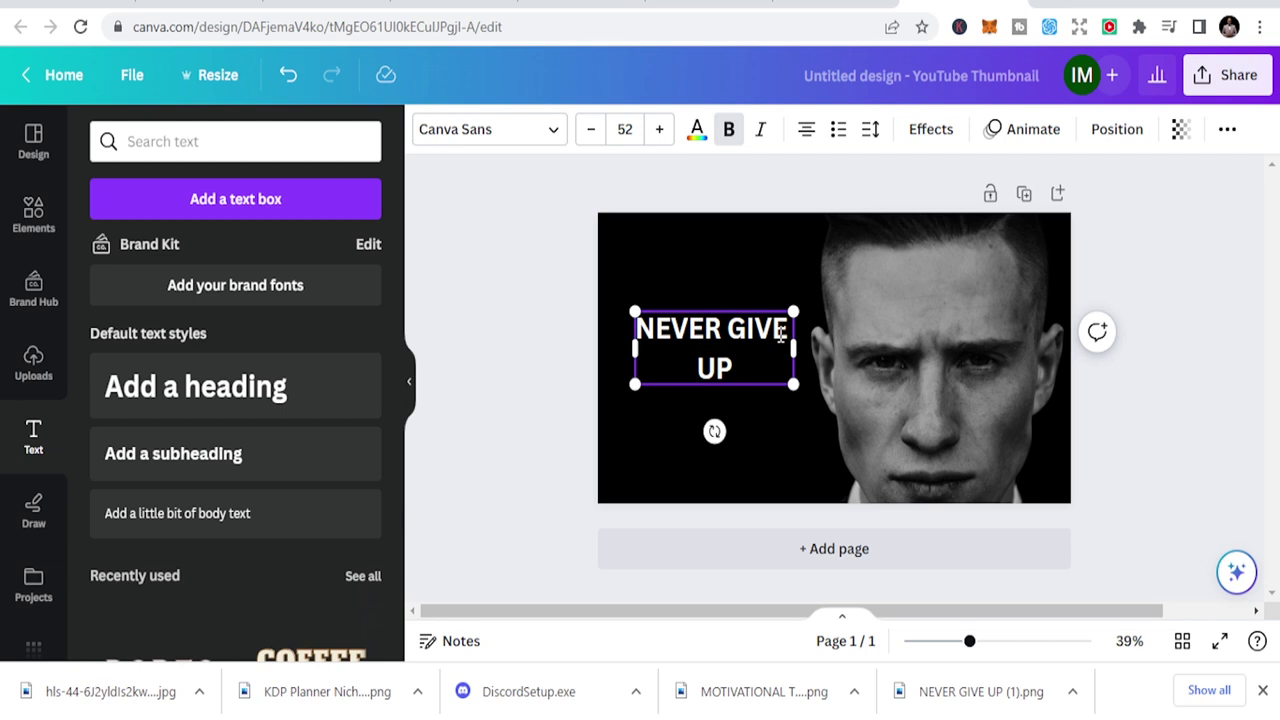
click(581, 305)
Step: Tighten the heading's line spacing to 1.1
click(690, 333)
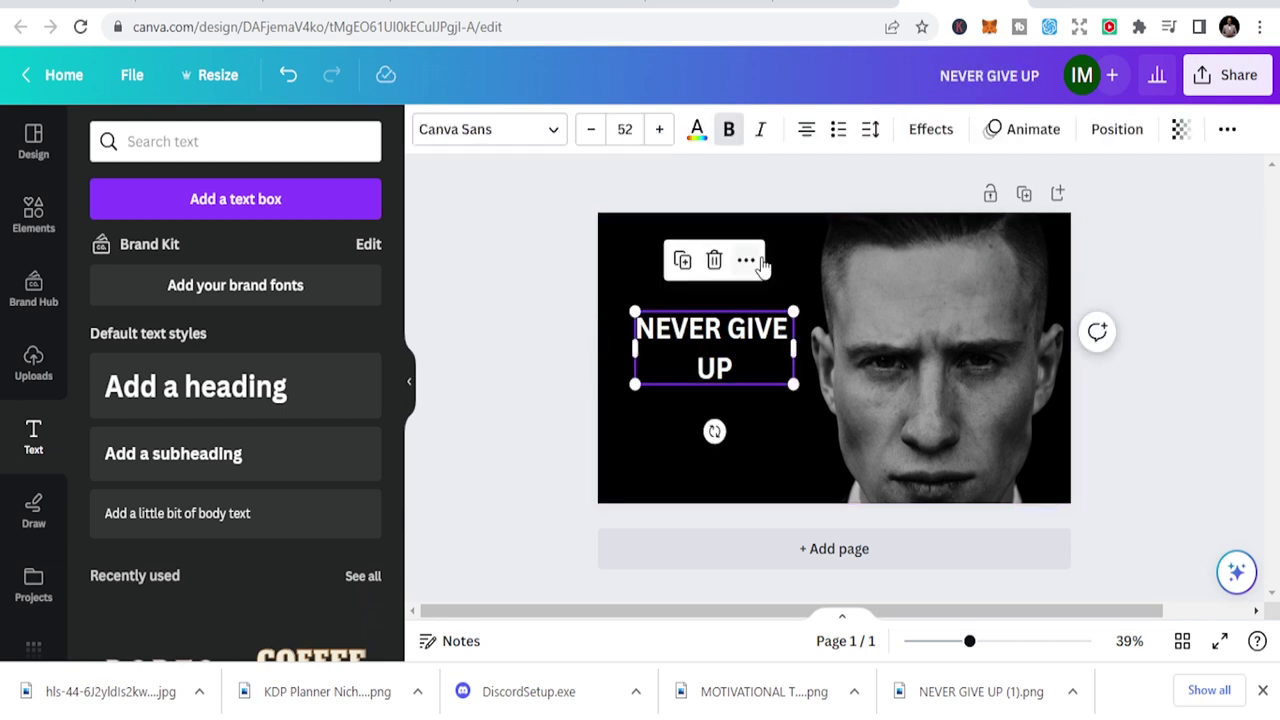
click(872, 131)
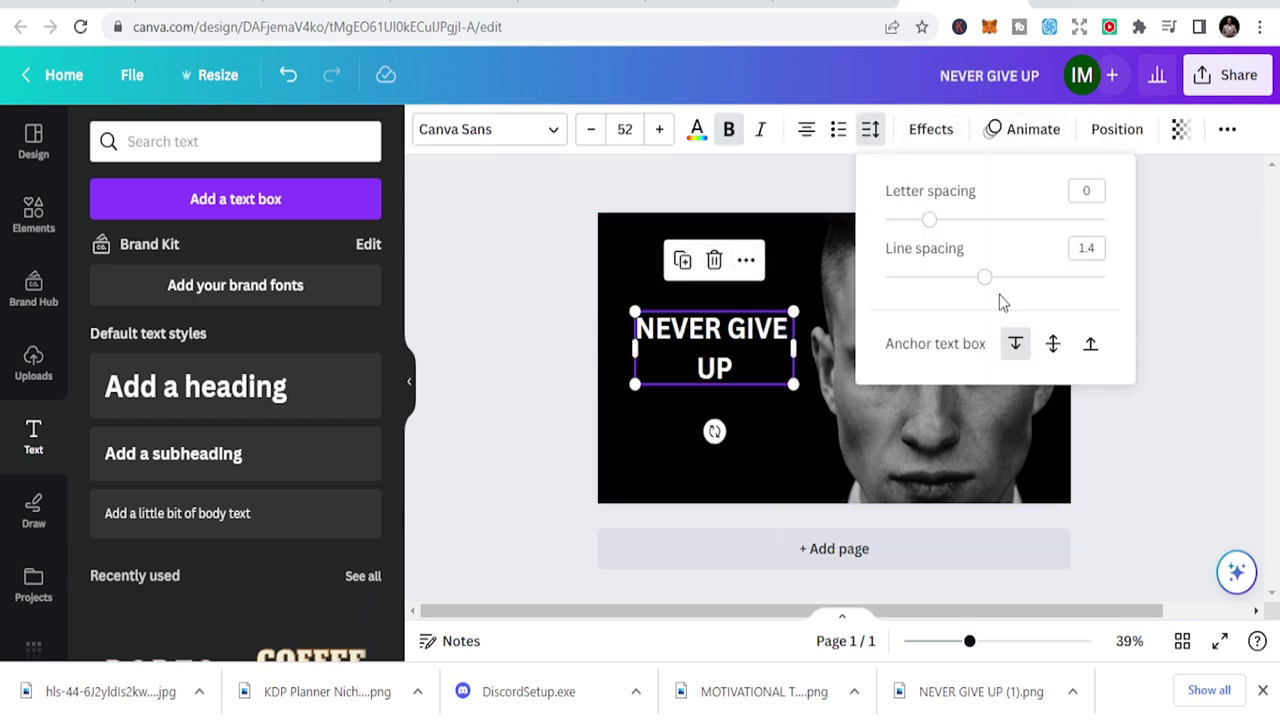
drag(984, 278, 949, 274)
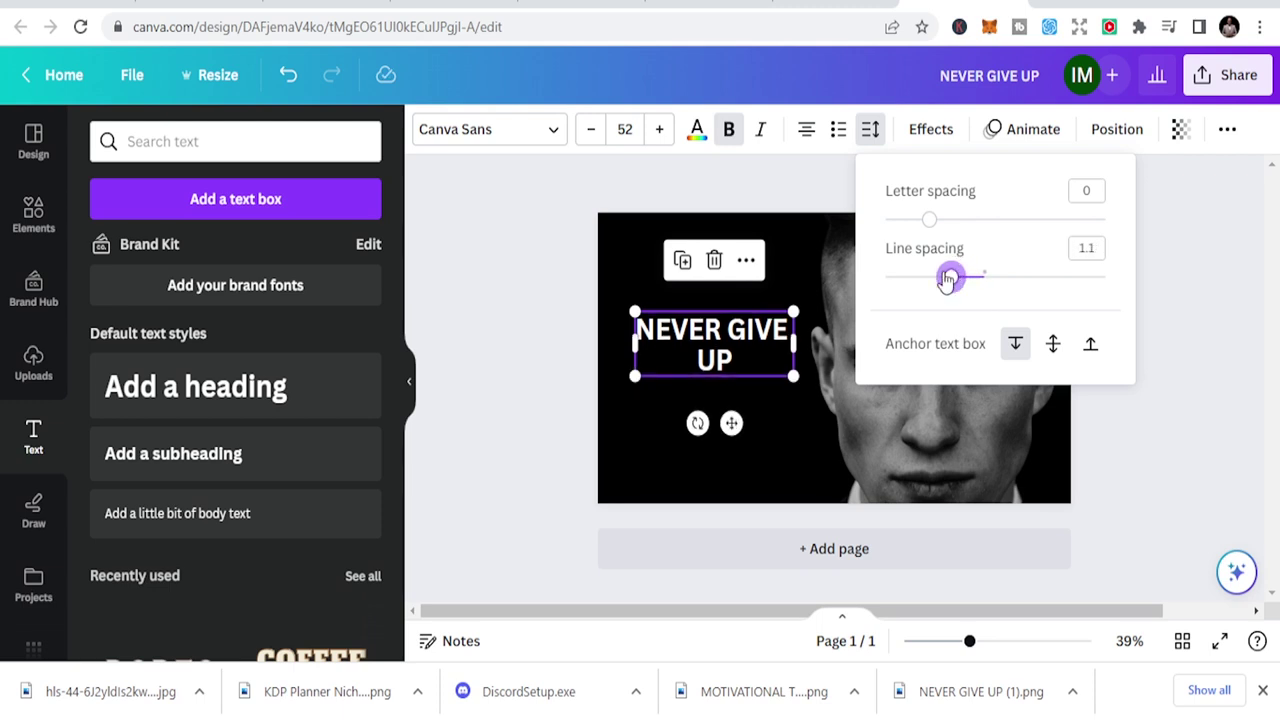
Step: Increase the heading's font size to 65
click(660, 138)
click(660, 138)
click(660, 138)
click(660, 138)
click(660, 138)
click(660, 132)
click(660, 132)
click(660, 132)
click(660, 132)
click(660, 132)
click(660, 132)
click(660, 132)
click(660, 132)
click(550, 318)
Step: Change the heading's font to Montserrat Extra-Bold, then scale it down to size 57.7 and raise it slightly on the black area
click(690, 340)
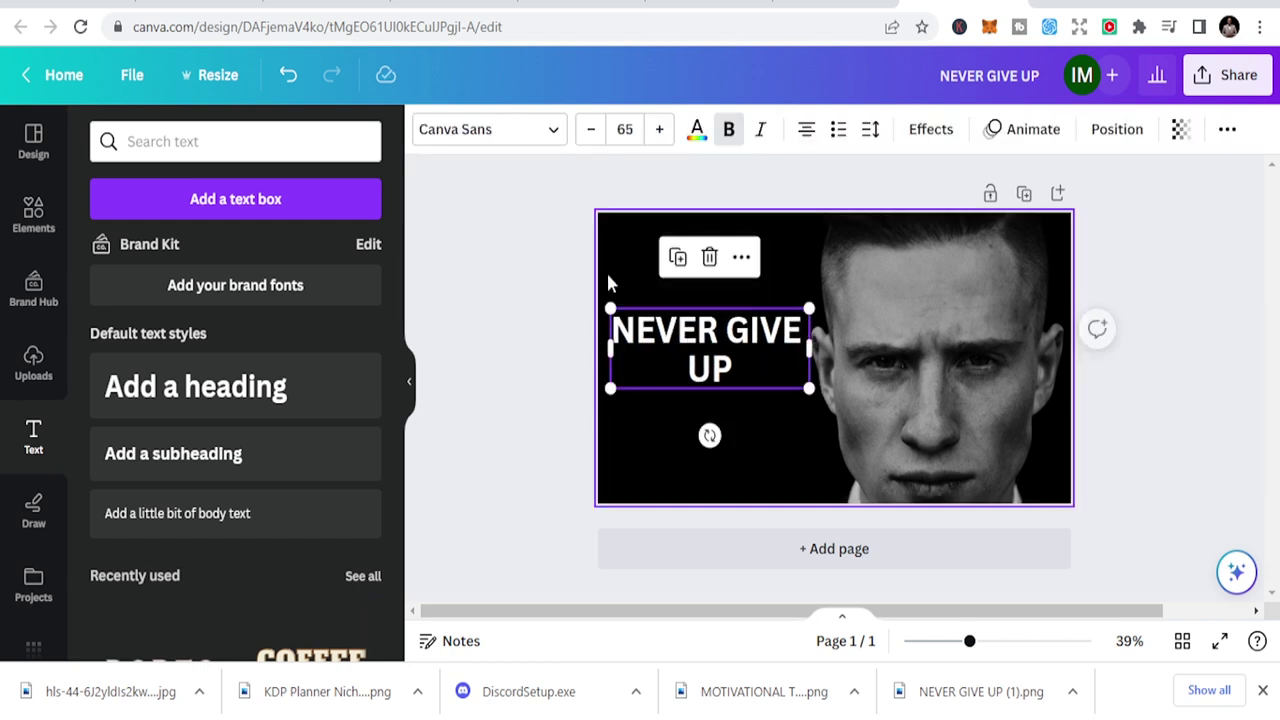
click(550, 129)
scroll(200, 397, down, 2)
scroll(200, 398, down, 2)
click(208, 360)
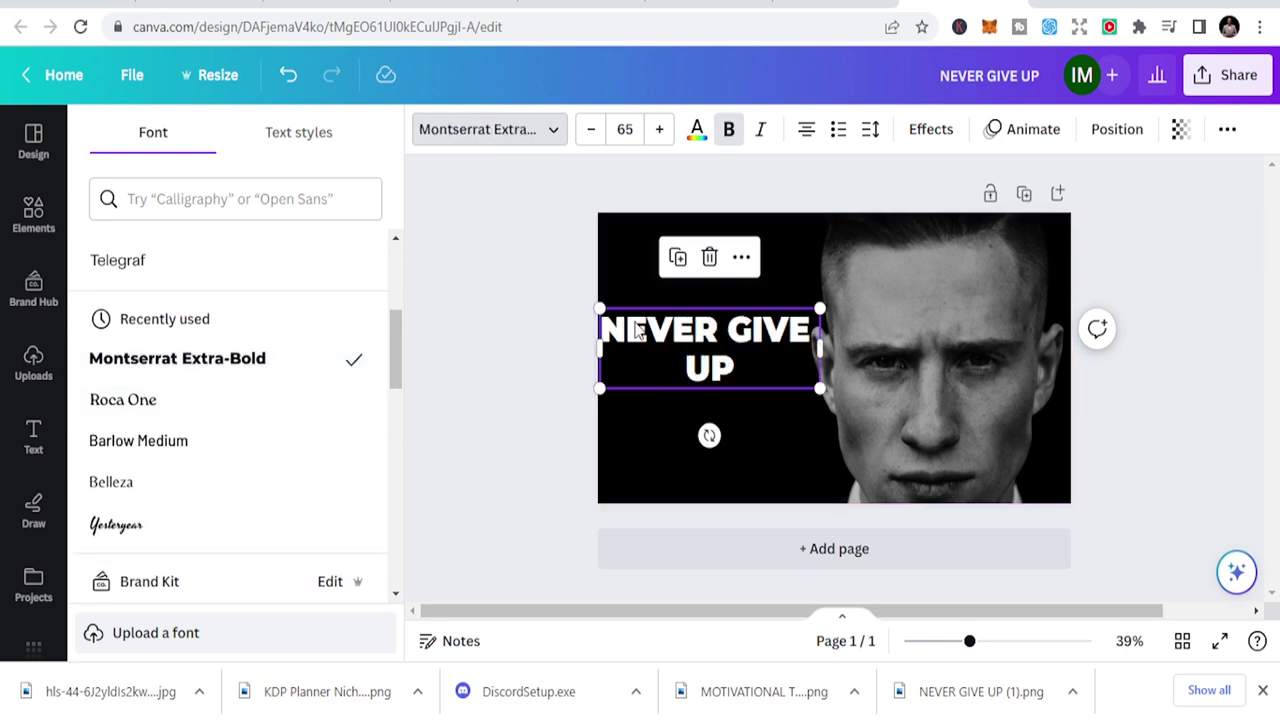
drag(598, 307, 623, 317)
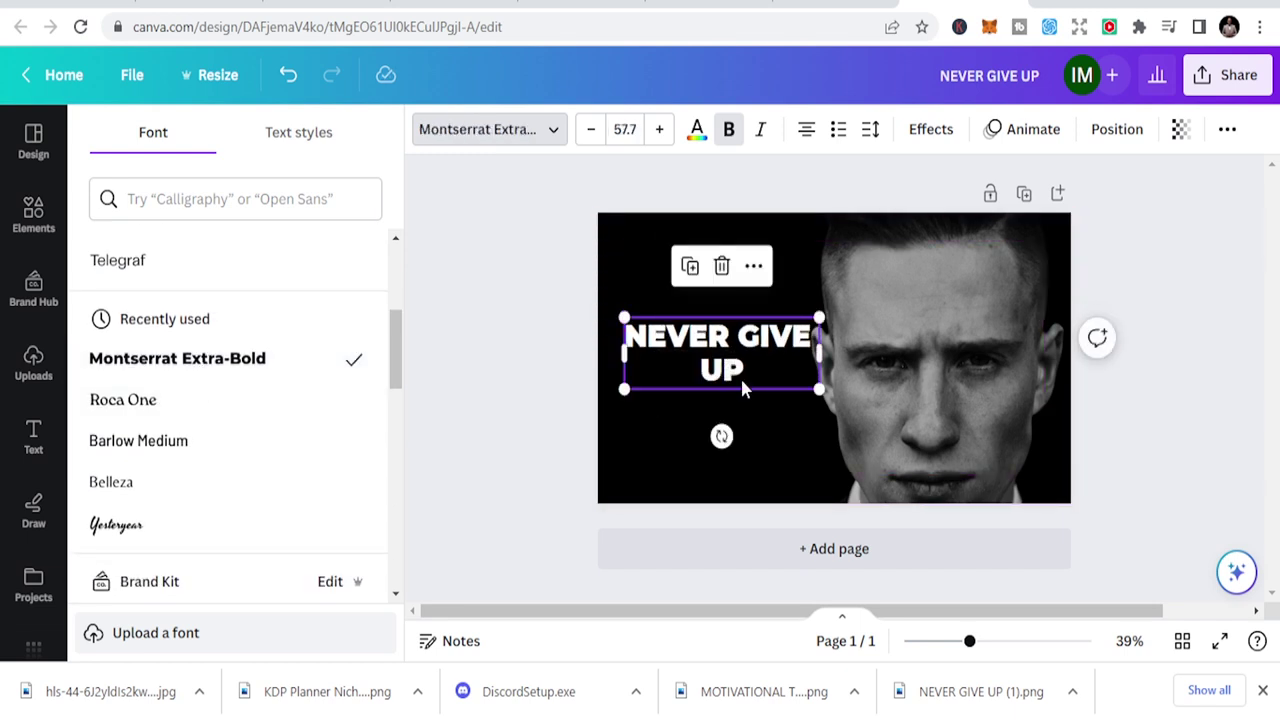
drag(737, 363, 735, 346)
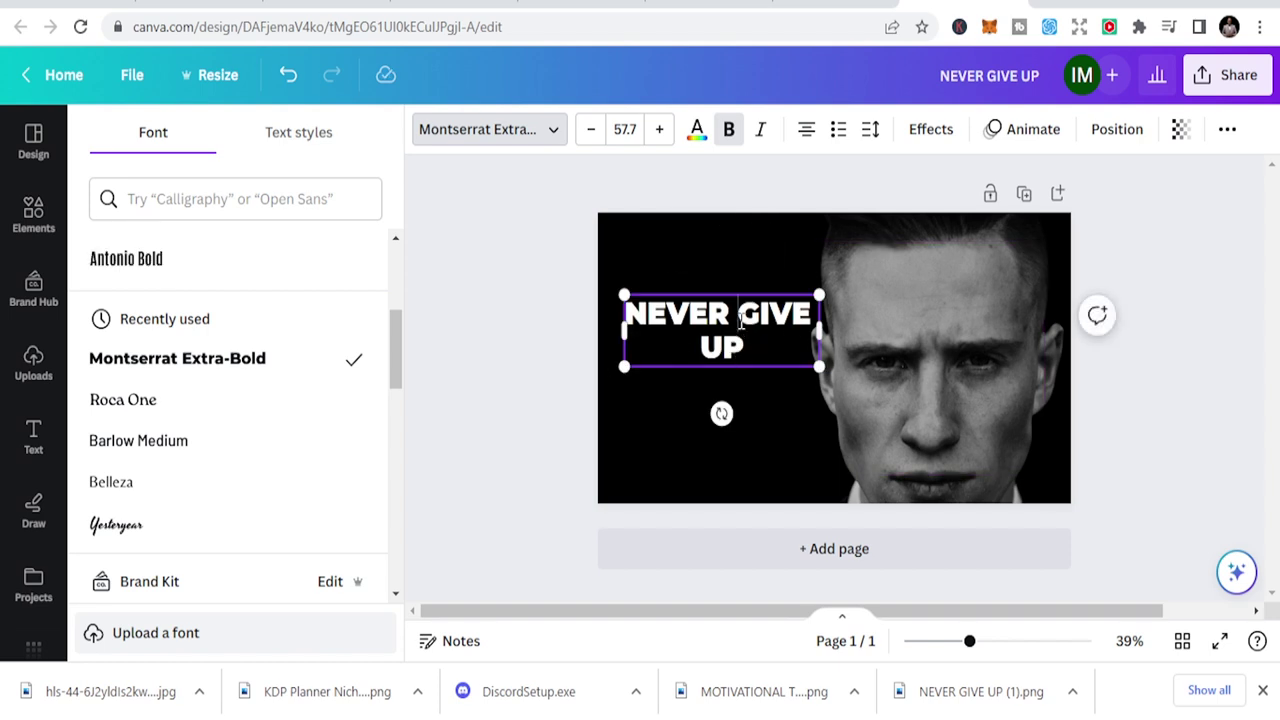
Step: Set the heading's line spacing to 0.98 and its letter spacing to 39
click(871, 132)
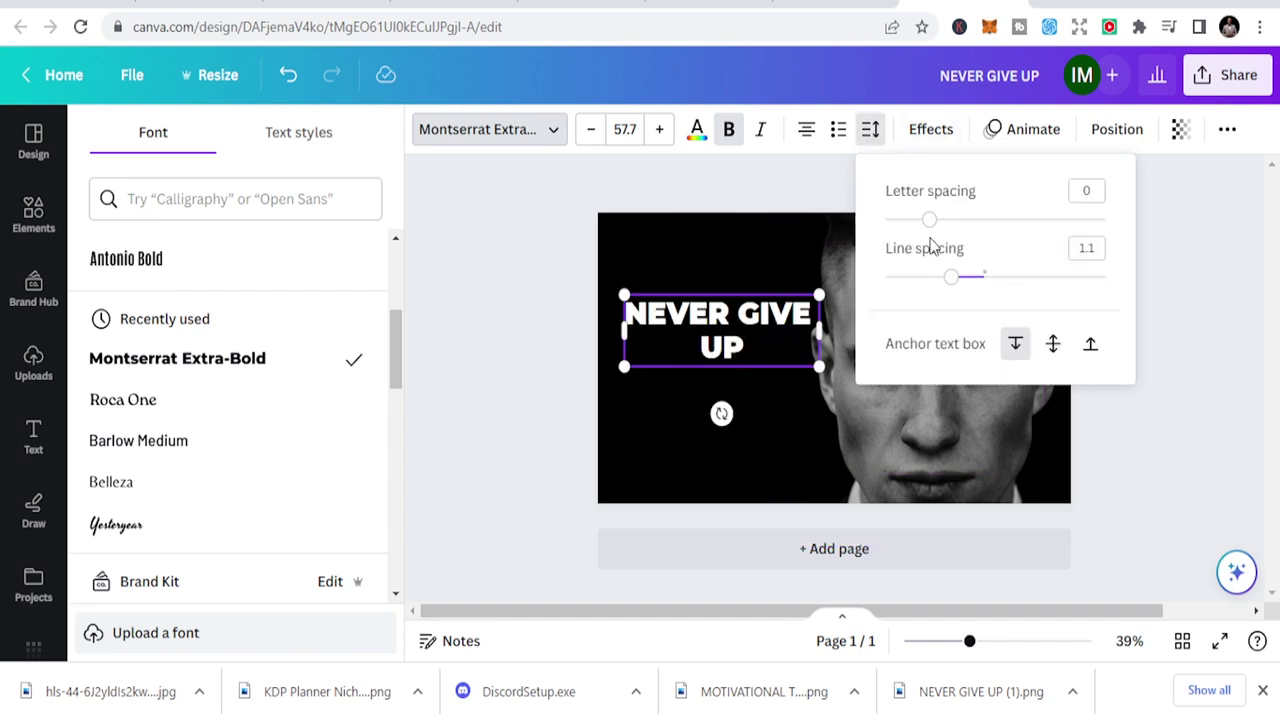
drag(950, 283, 937, 277)
drag(932, 219, 939, 219)
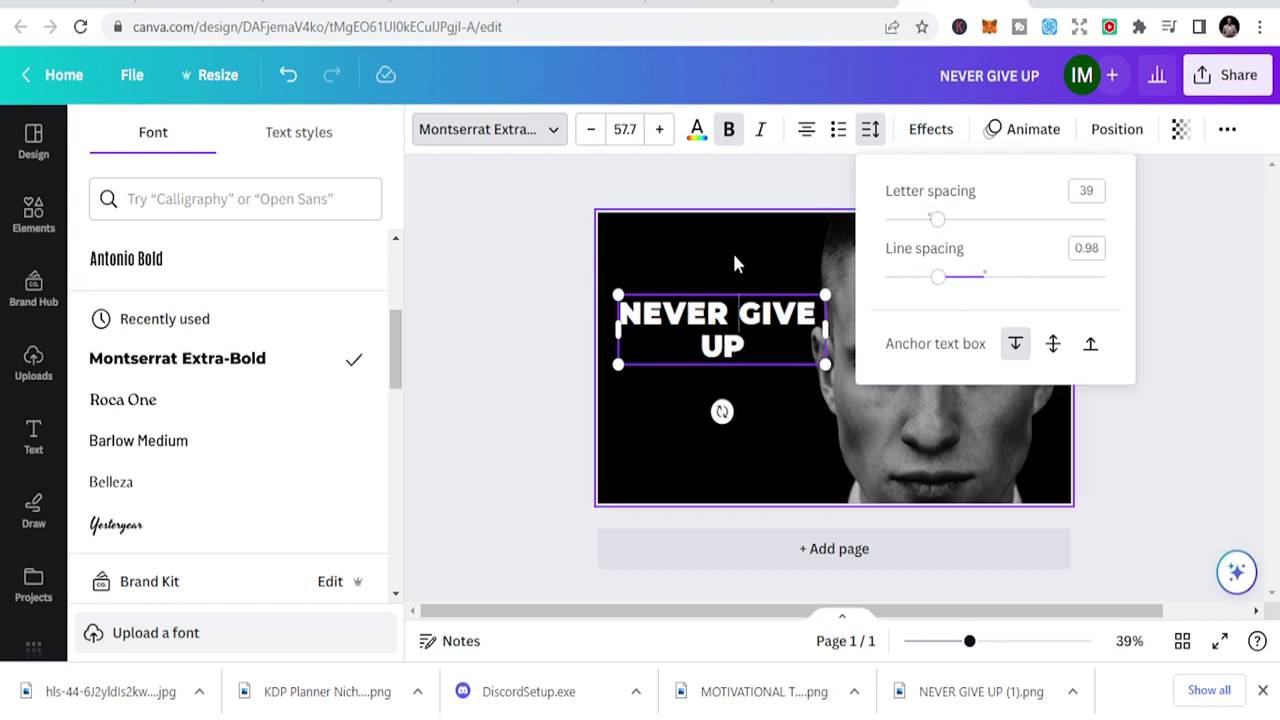
Step: Shift the heading slightly left and down on the black area, and select the portrait
click(657, 260)
click(682, 327)
drag(680, 327, 675, 324)
click(993, 383)
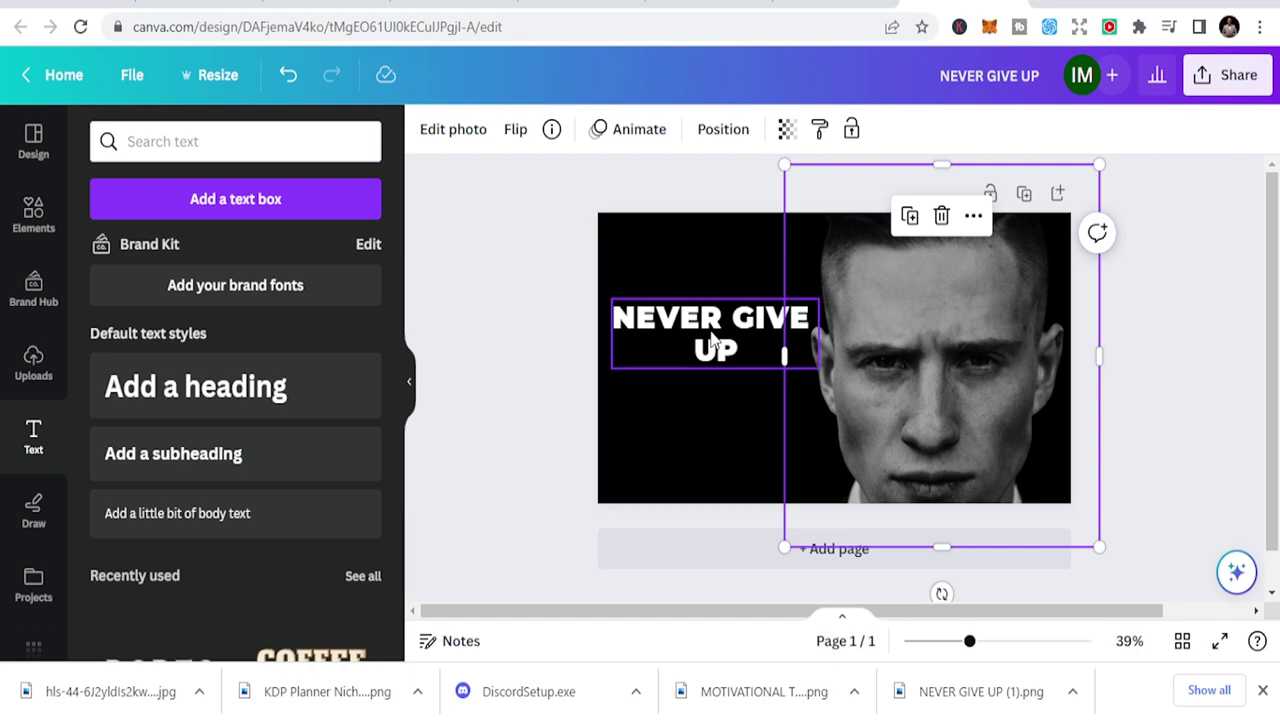
Step: Switch to the YouTube results for "motivational video", examine how competing thumbnails style their portraits and text, and return to the Canva design
click(400, 5)
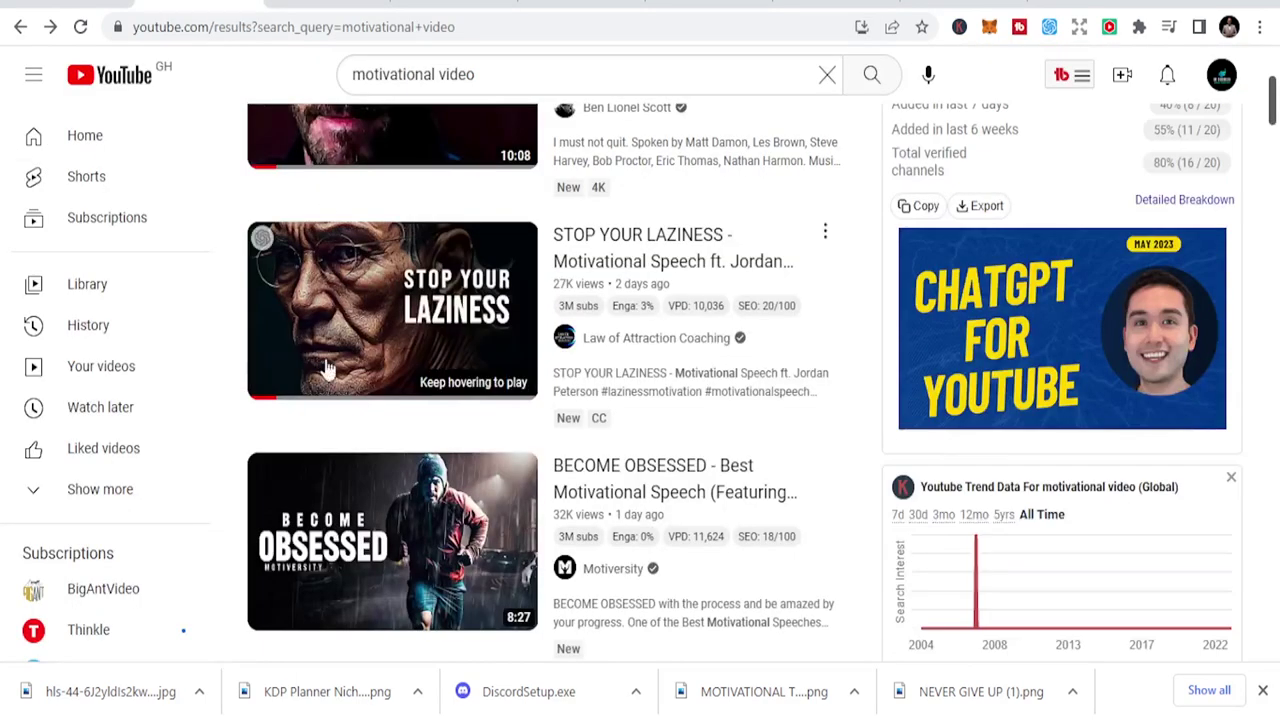
scroll(410, 440, up, 2)
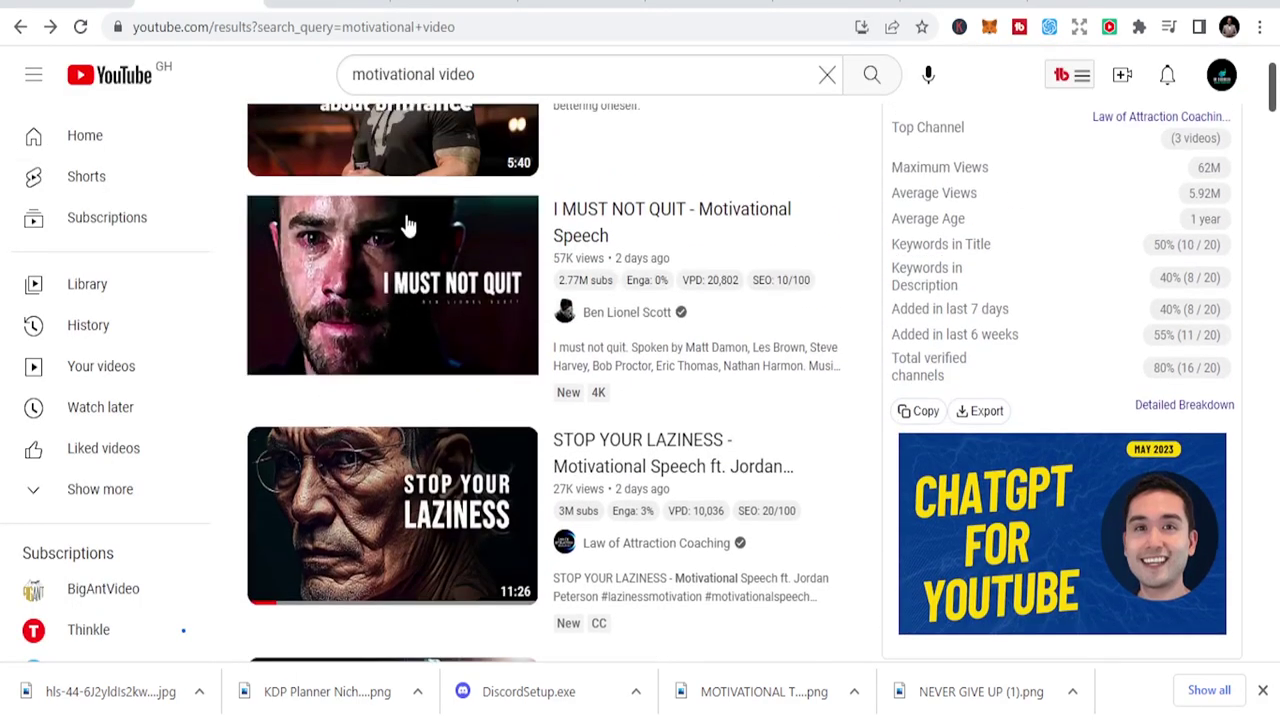
scroll(400, 350, up, 2)
scroll(414, 440, down, 7)
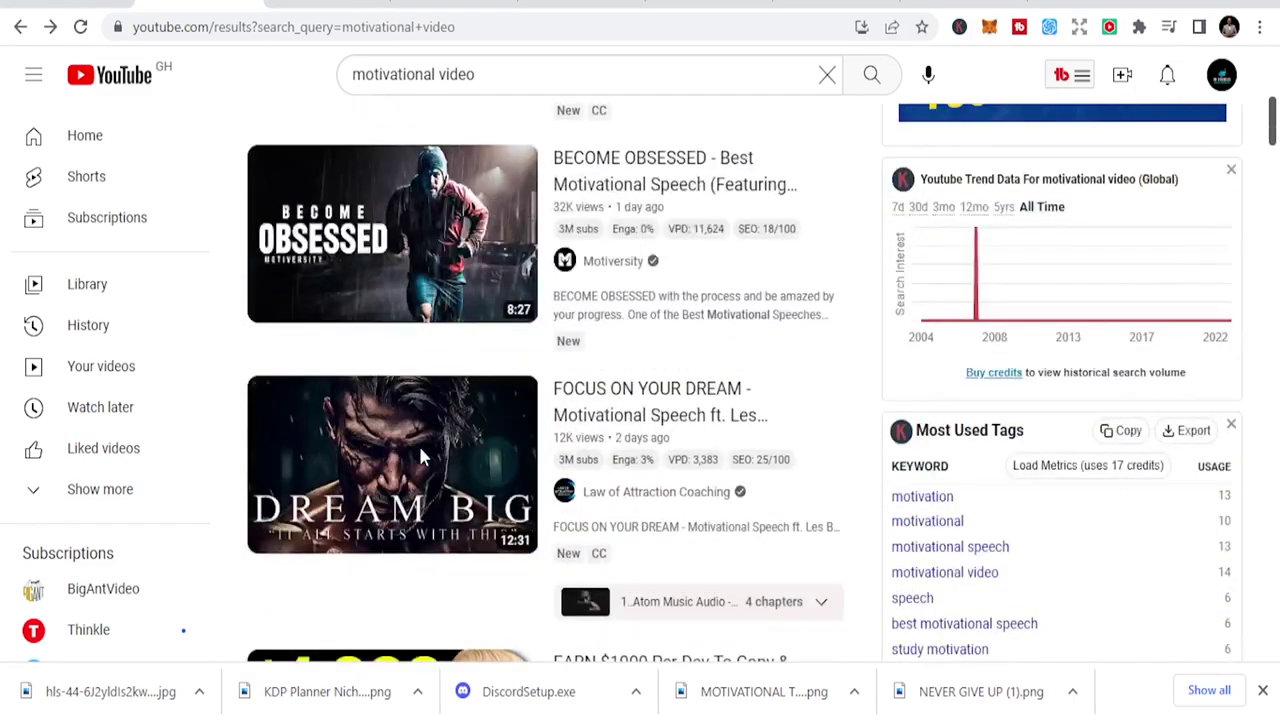
scroll(420, 455, down, 3)
scroll(420, 455, up, 3)
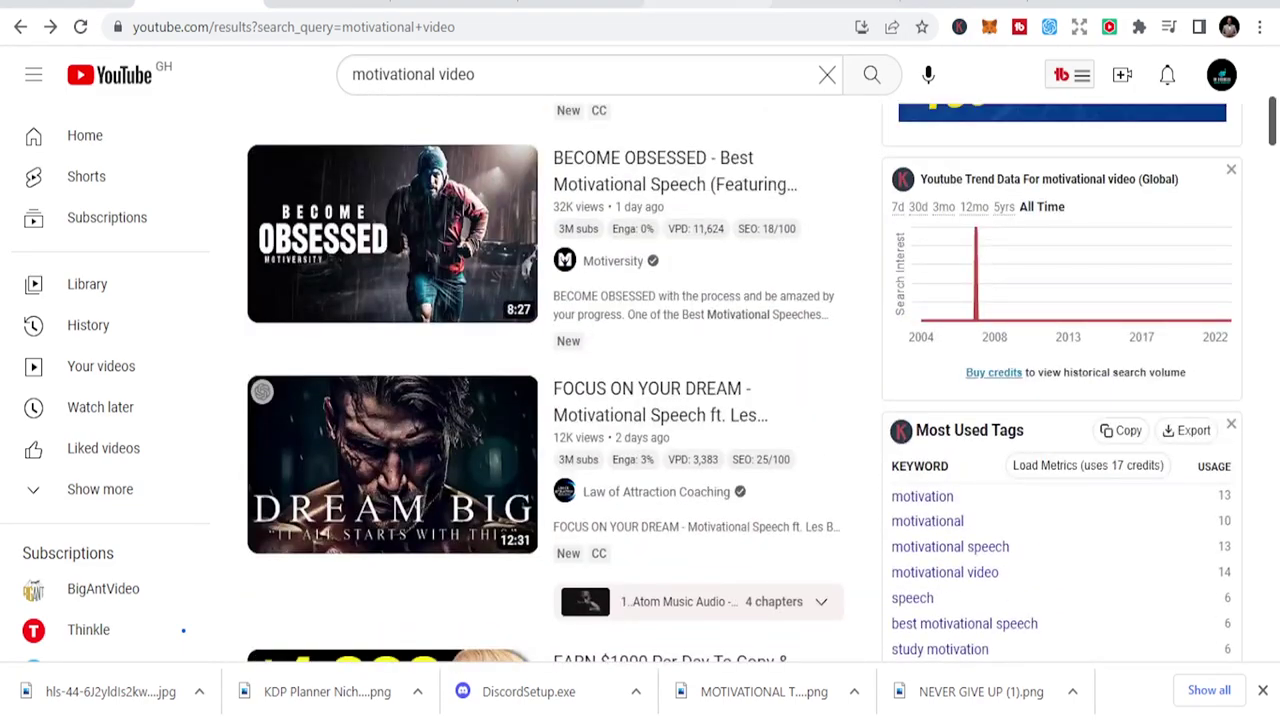
key(ctrl+Tab)
key(ctrl+Tab)
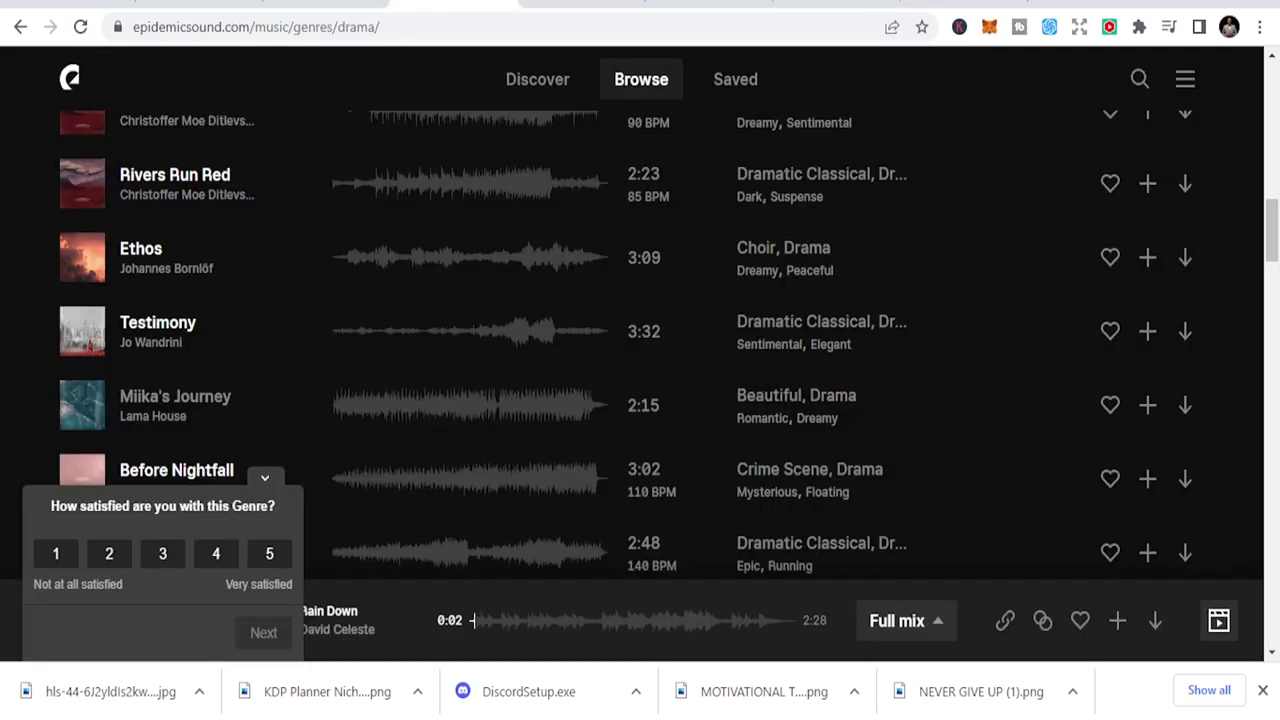
key(ctrl+Tab)
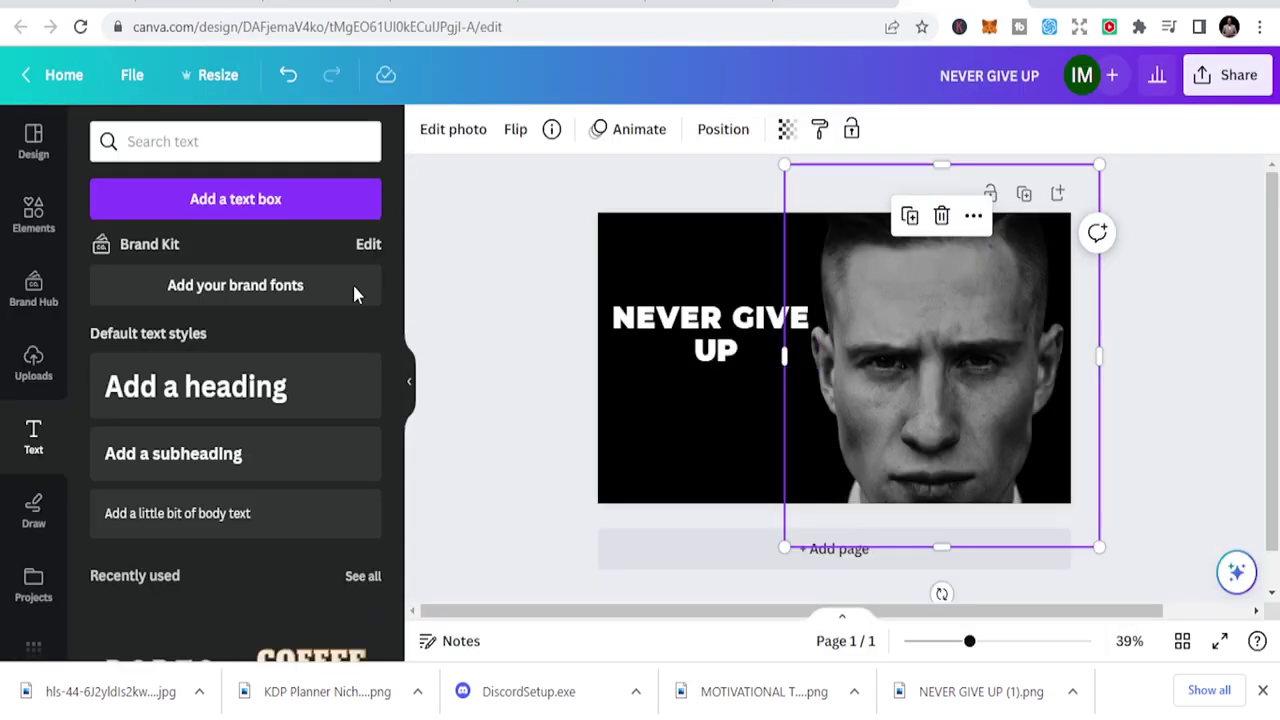
Step: Raise the portrait's contrast to 87 in the photo adjustments
click(443, 134)
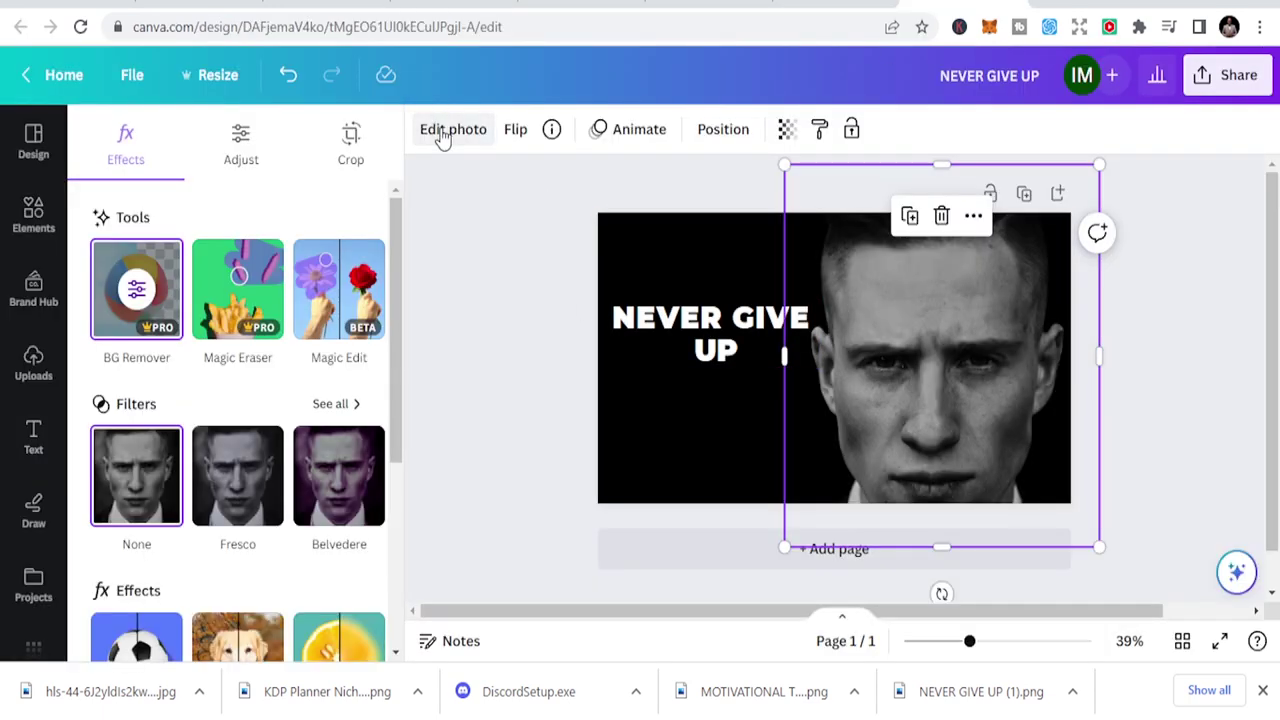
click(244, 160)
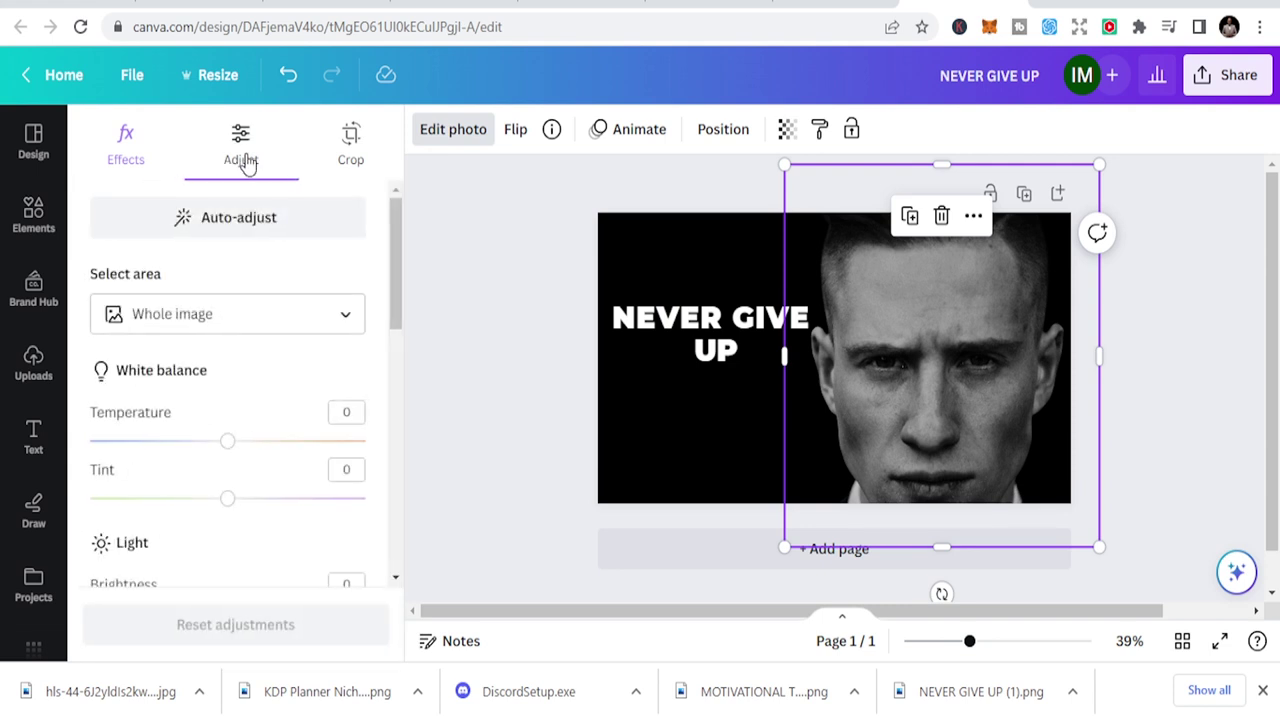
scroll(226, 497, down, 3)
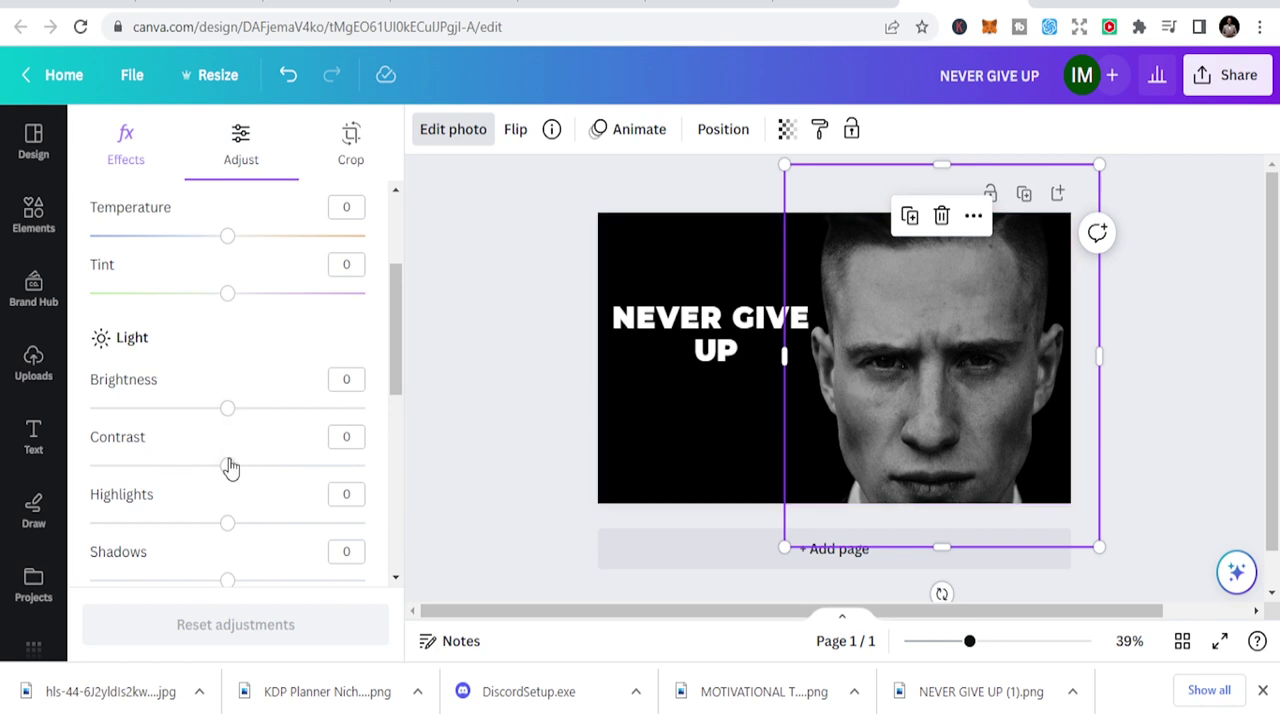
drag(230, 467, 349, 474)
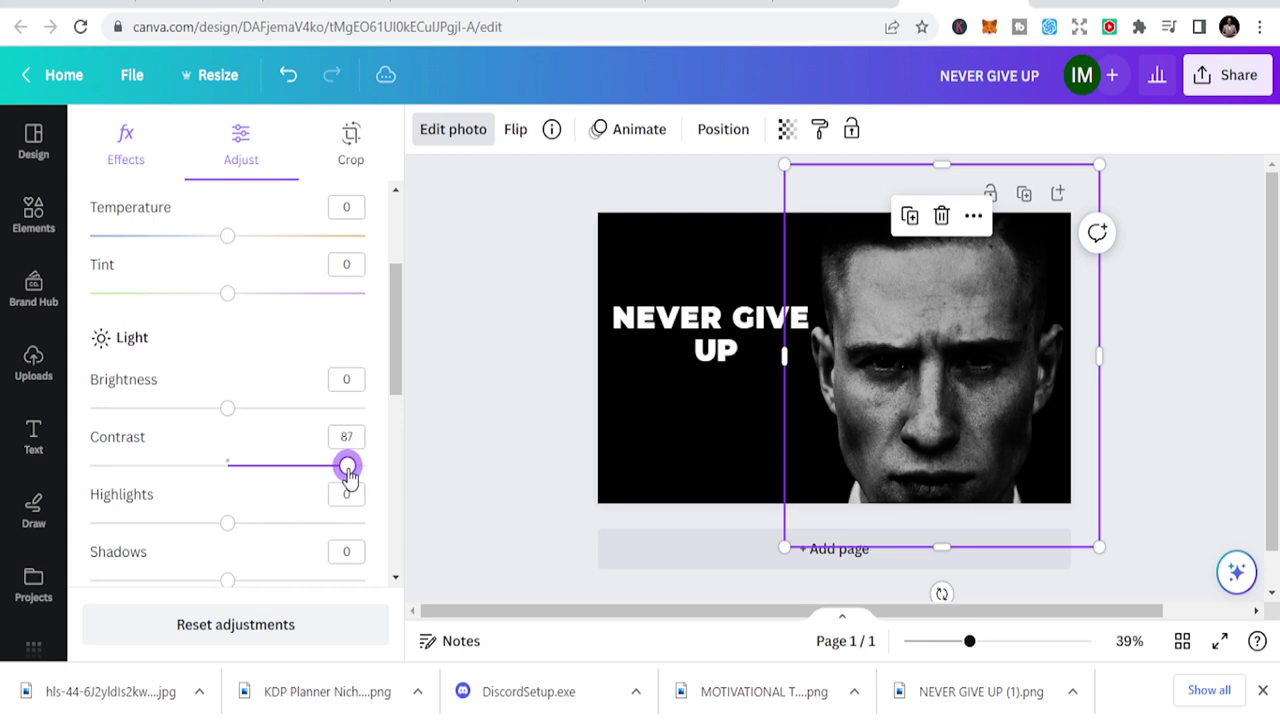
click(533, 333)
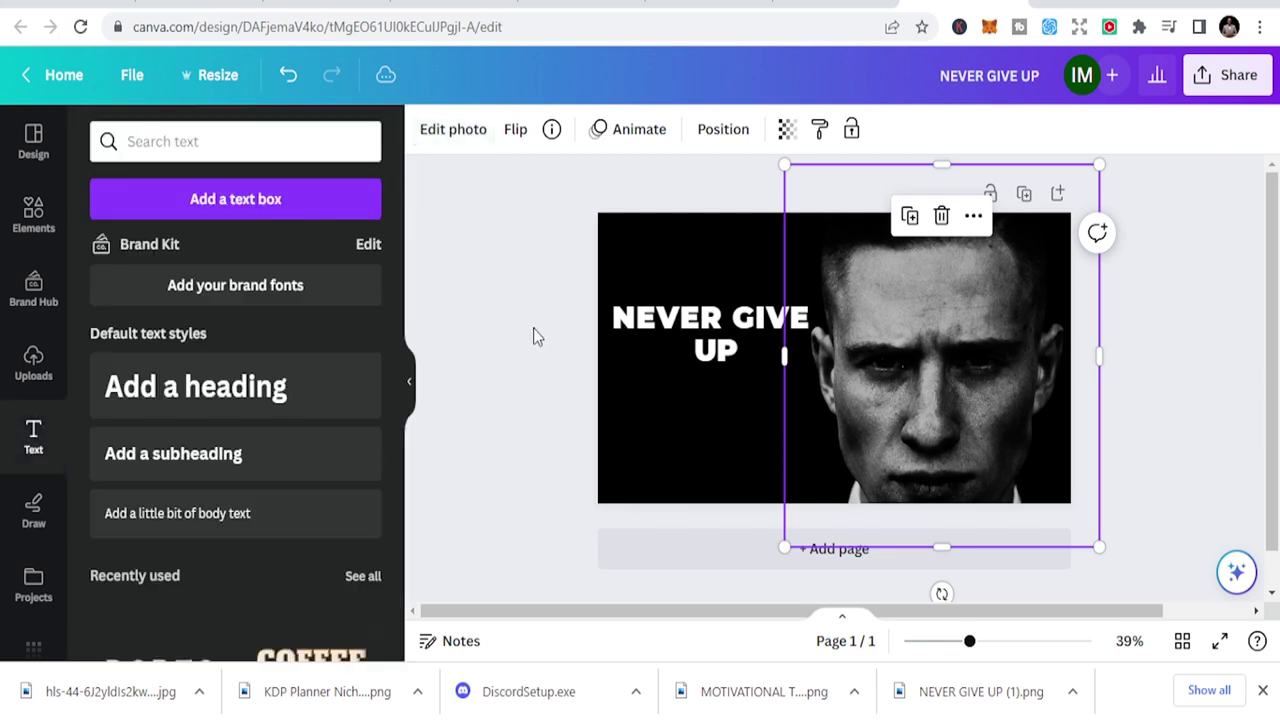
Step: Nudge the "NEVER GIVE UP" heading slightly up and to the right, and deselect it
click(690, 342)
scroll(300, 400, down, 4)
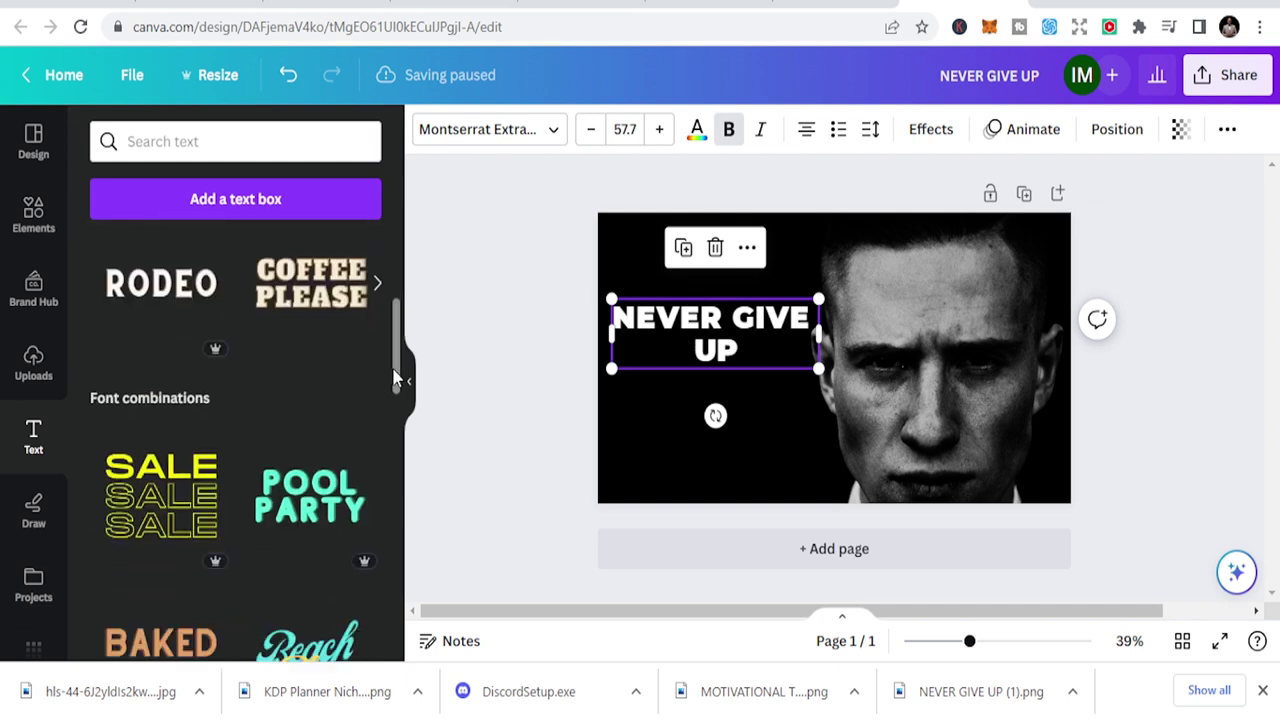
click(461, 345)
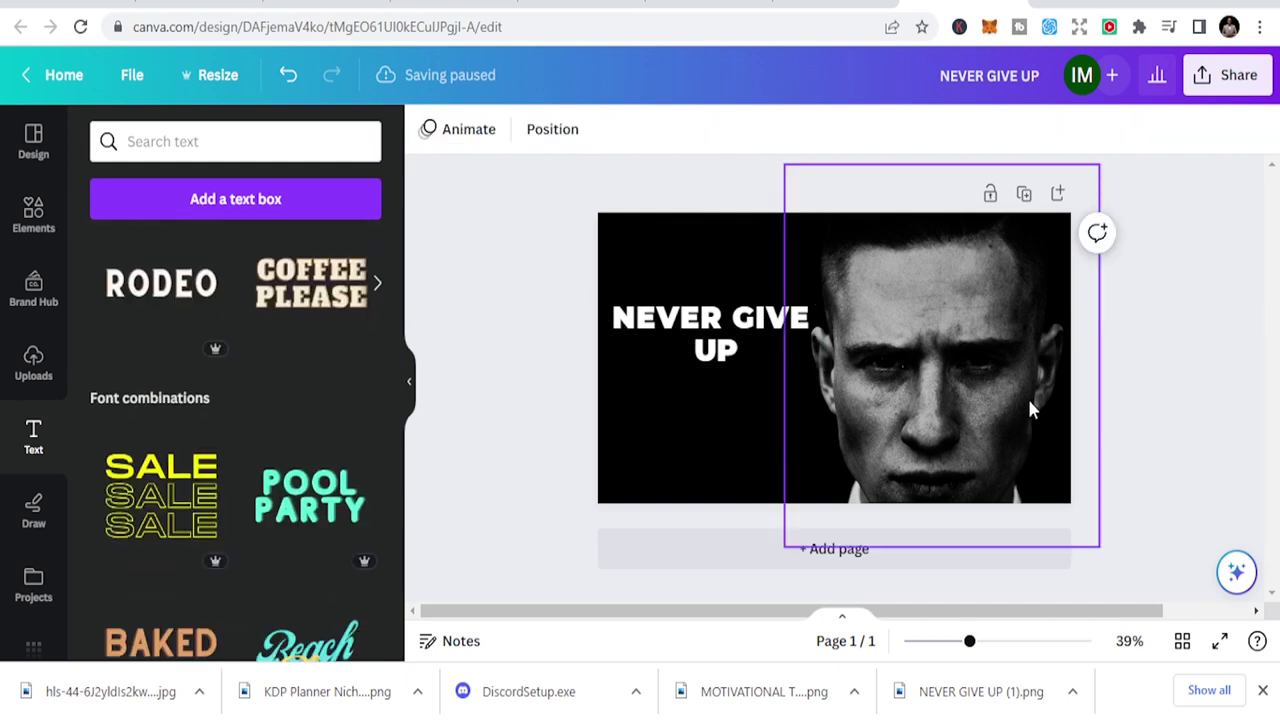
click(698, 324)
mouse_move(698, 324)
mouse_down()
mouse_move(682, 447)
mouse_move(709, 448)
mouse_move(703, 318)
mouse_up()
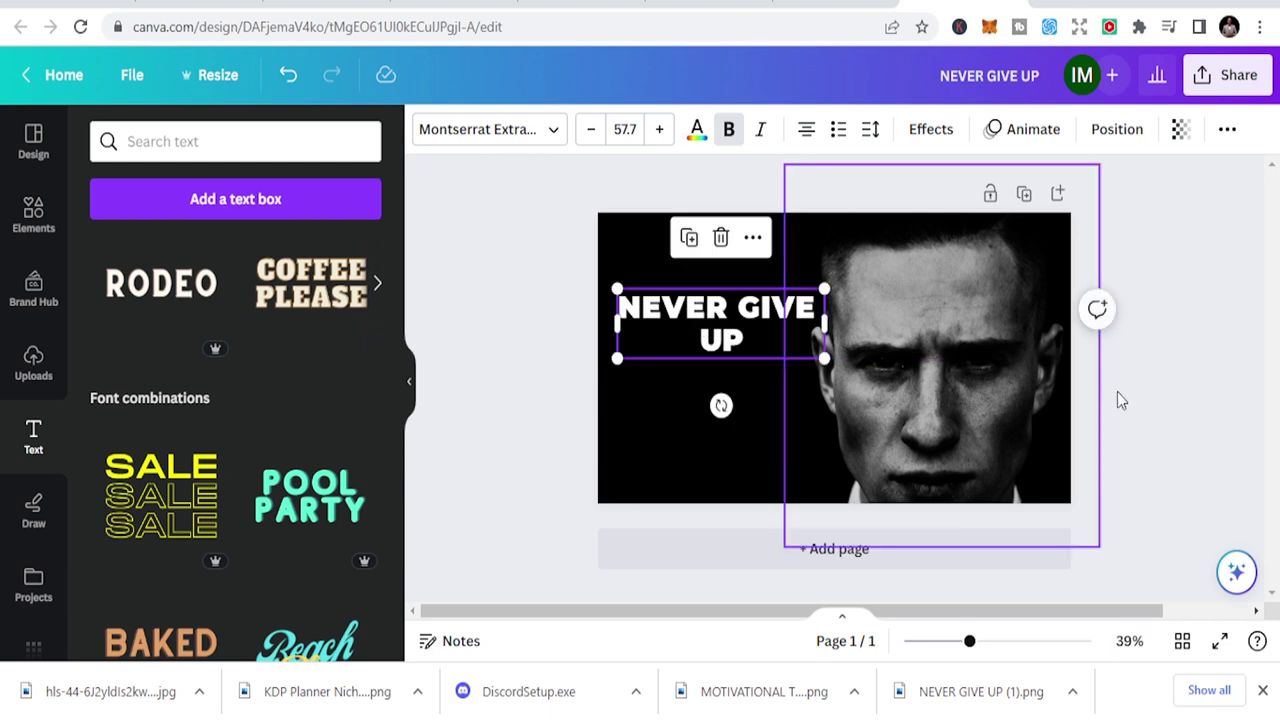
click(1190, 371)
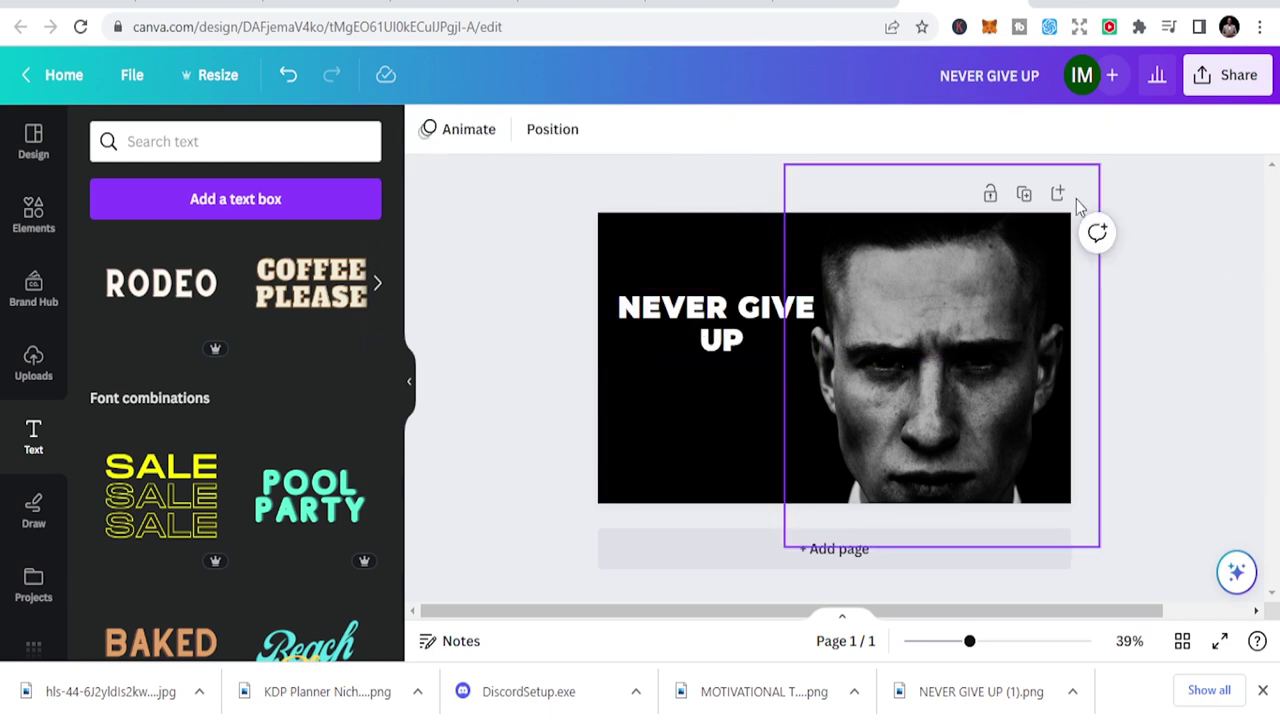
Step: Open the download settings for the finished thumbnail
click(1205, 80)
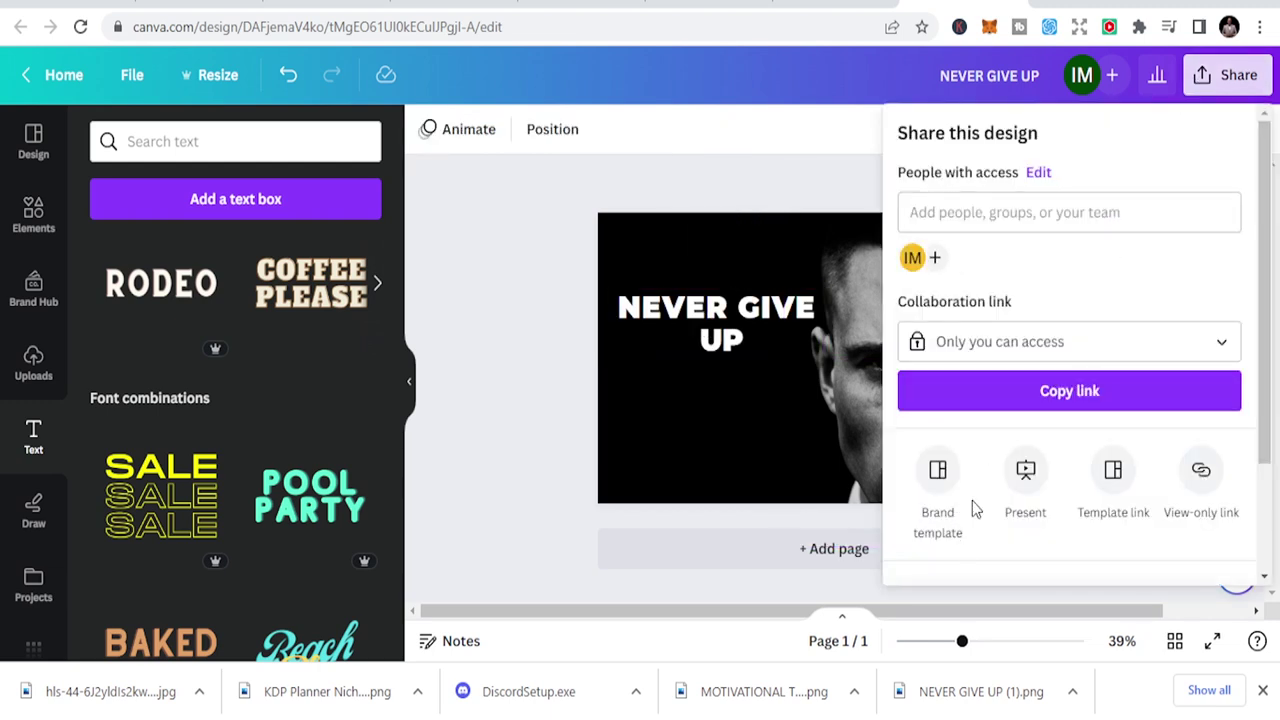
scroll(1059, 496, down, 2)
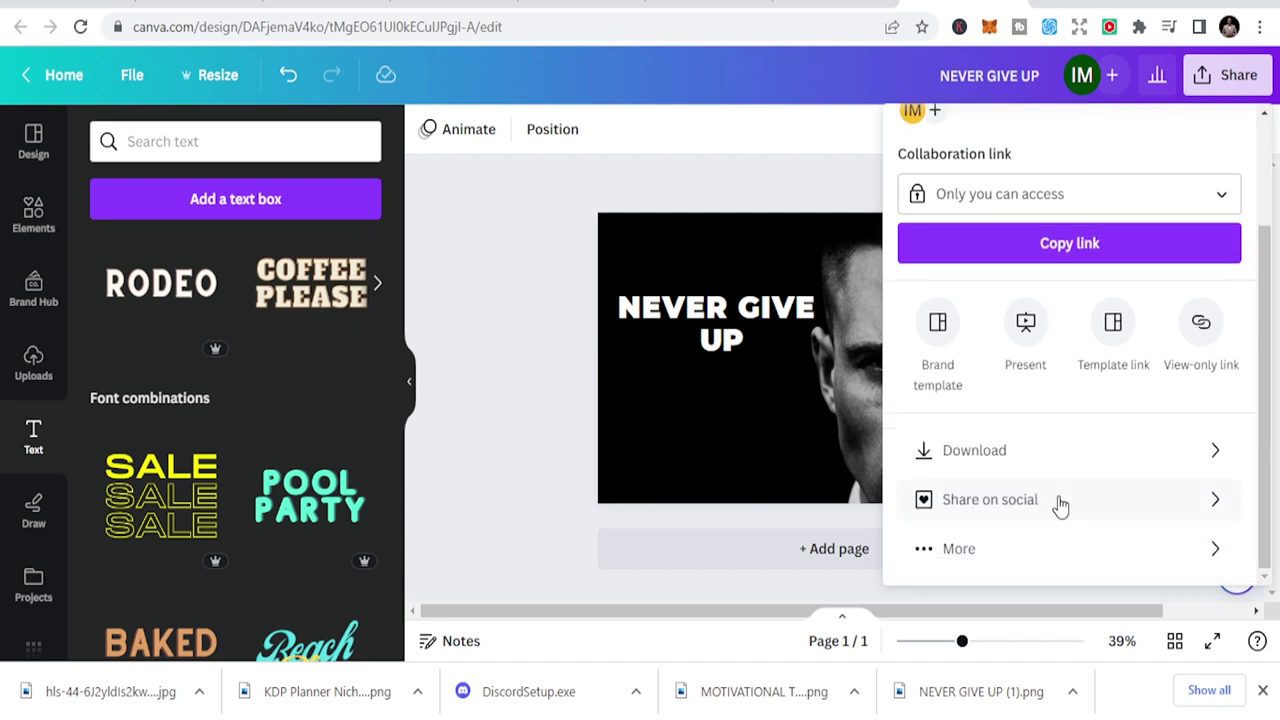
click(1037, 460)
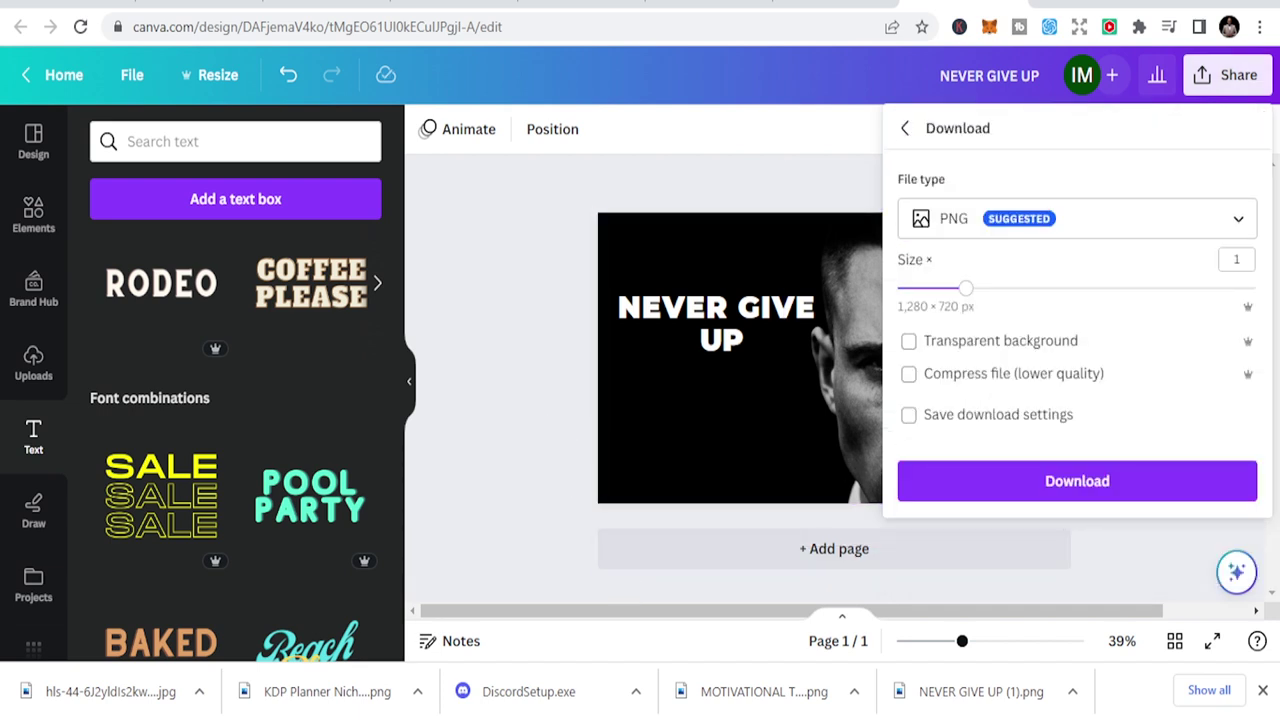